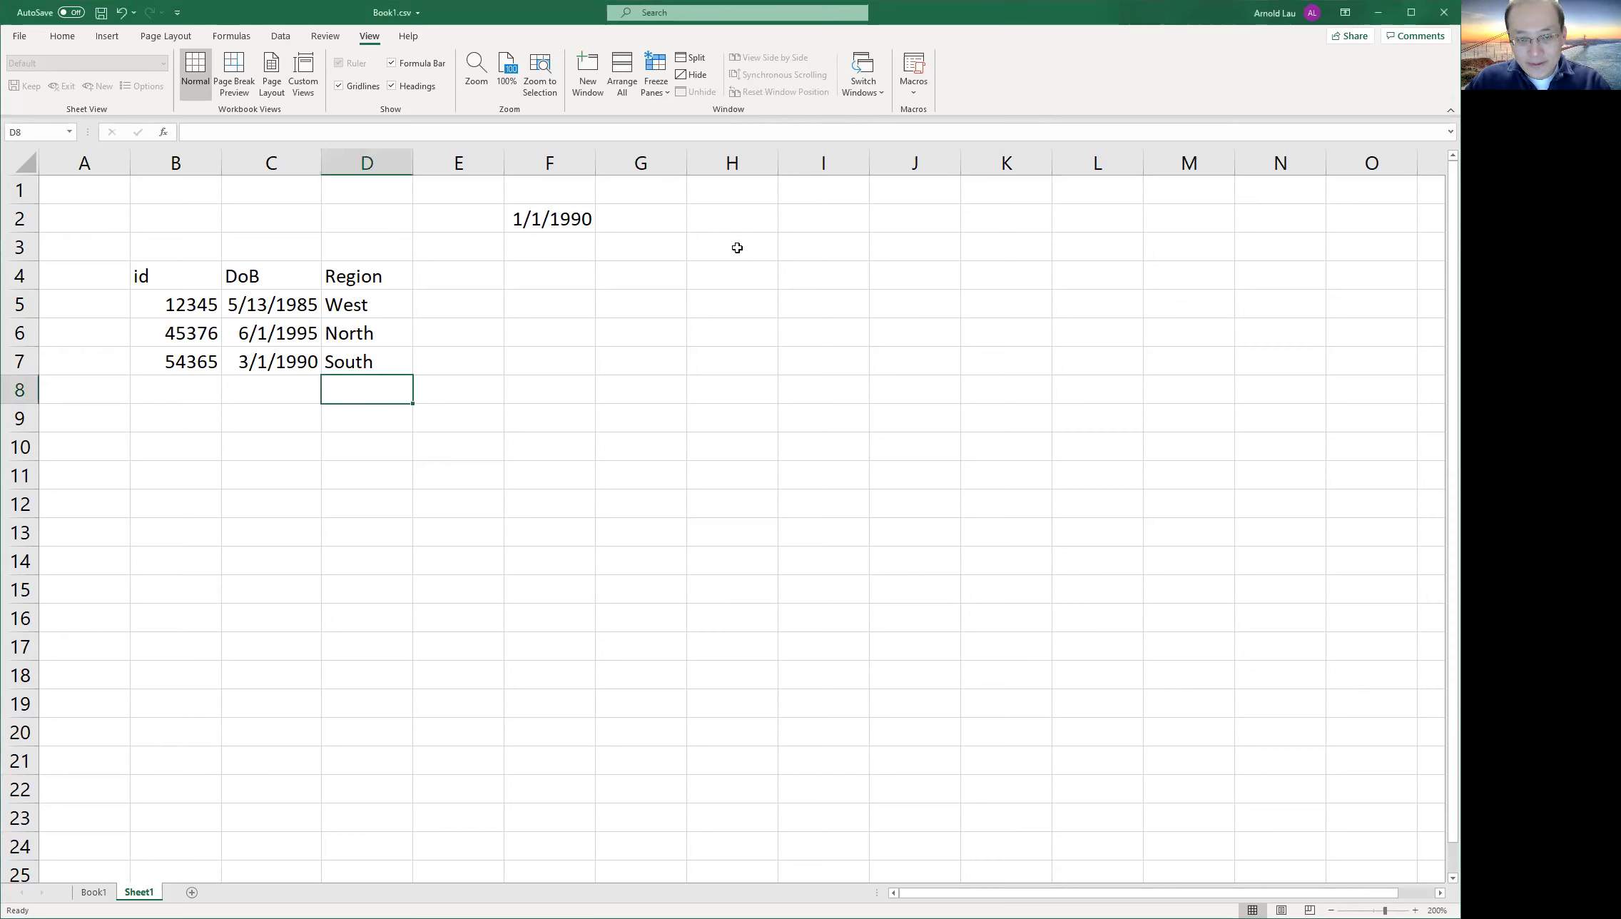
Enter the heading IF in cell H3.
click(737, 247)
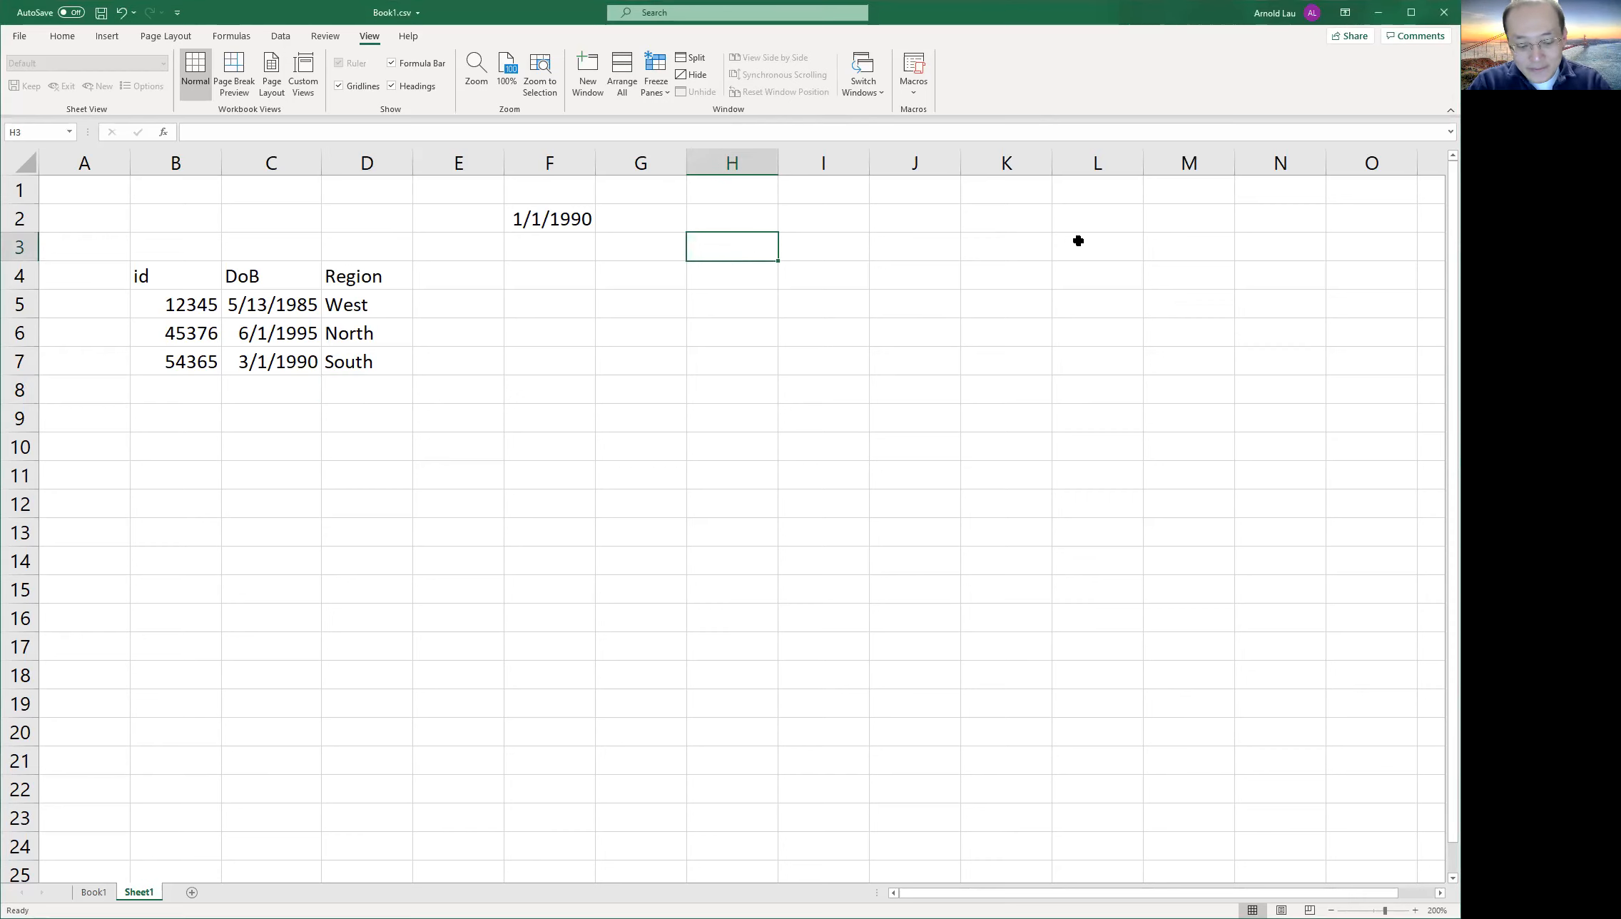
text(IF)
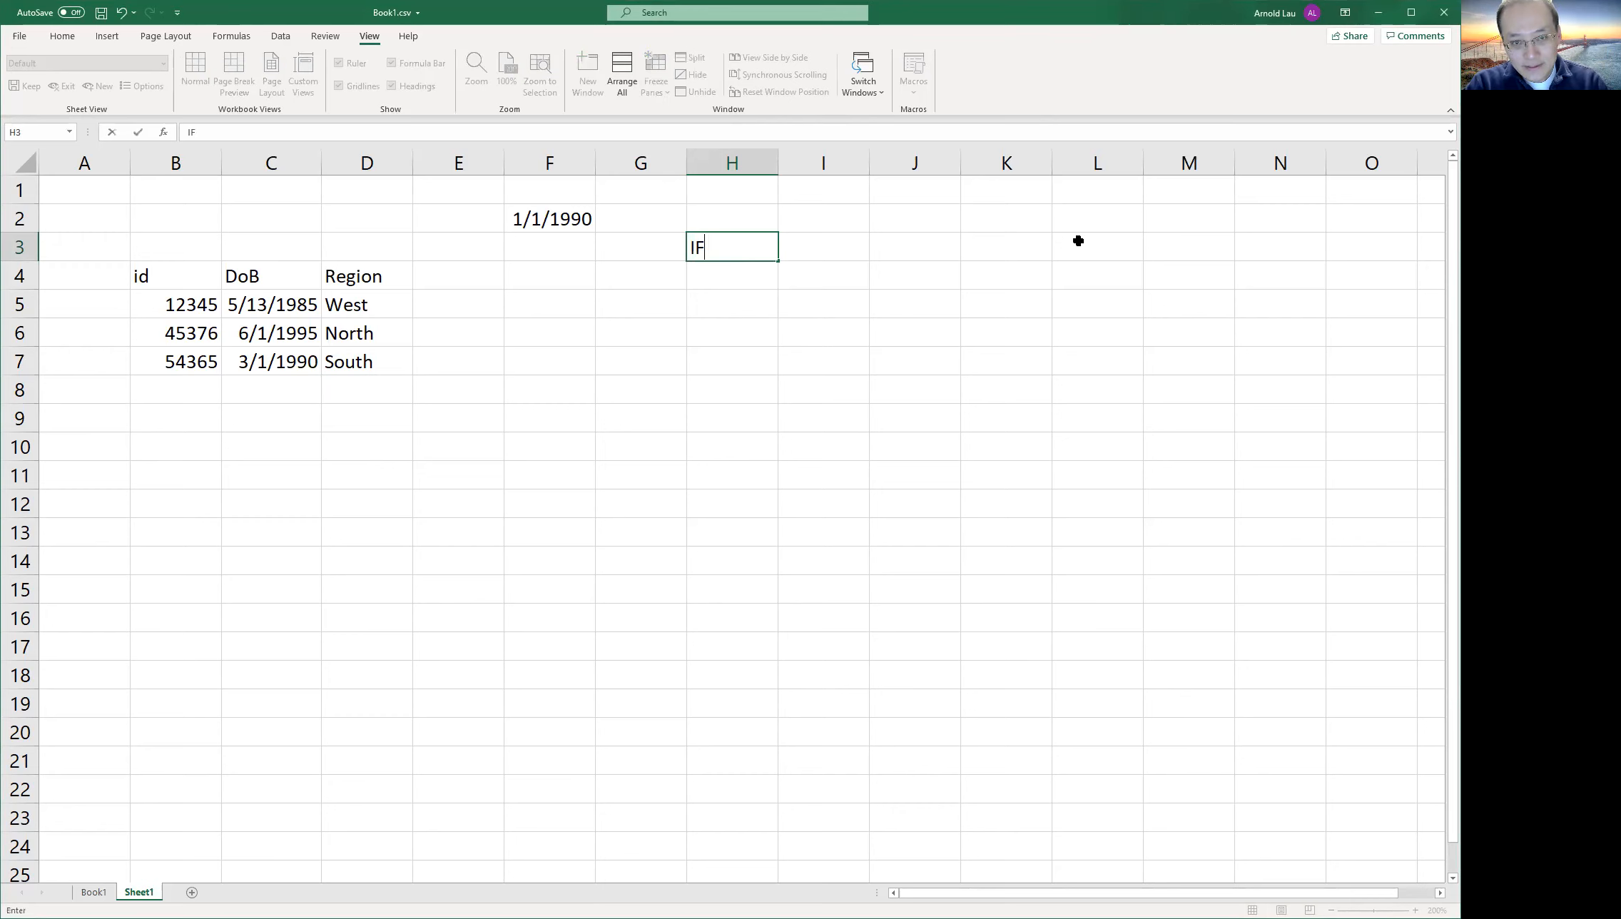
key(Return)
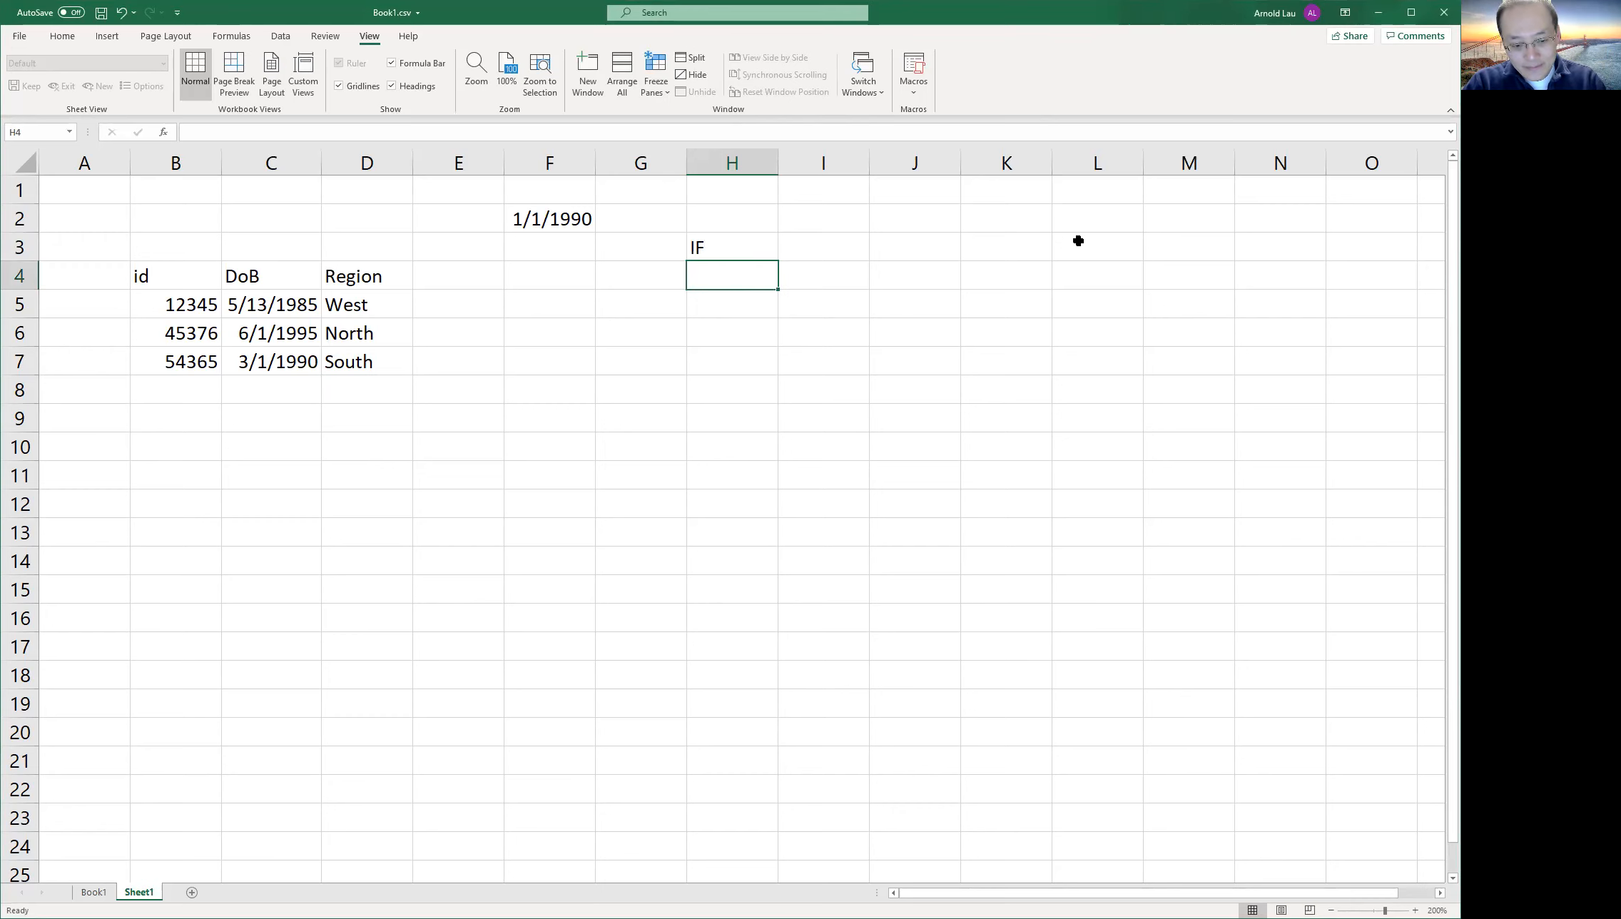
Enter AND, OR and NOT in cells H4, I4 and J4.
text(AND)
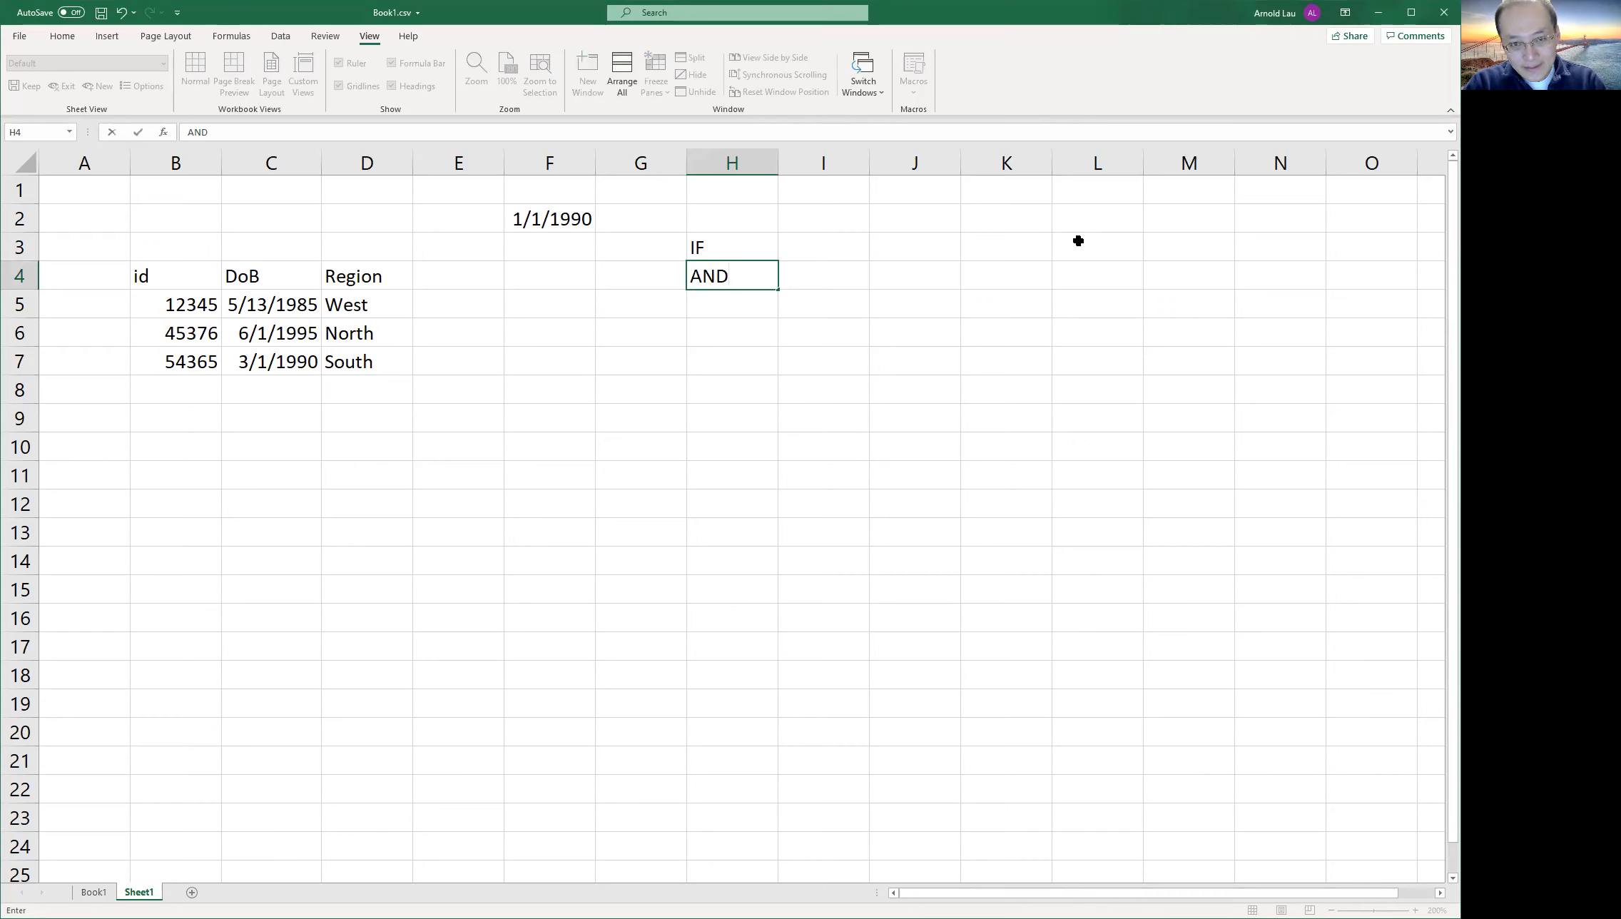
key(Right)
text(OR)
key(Return)
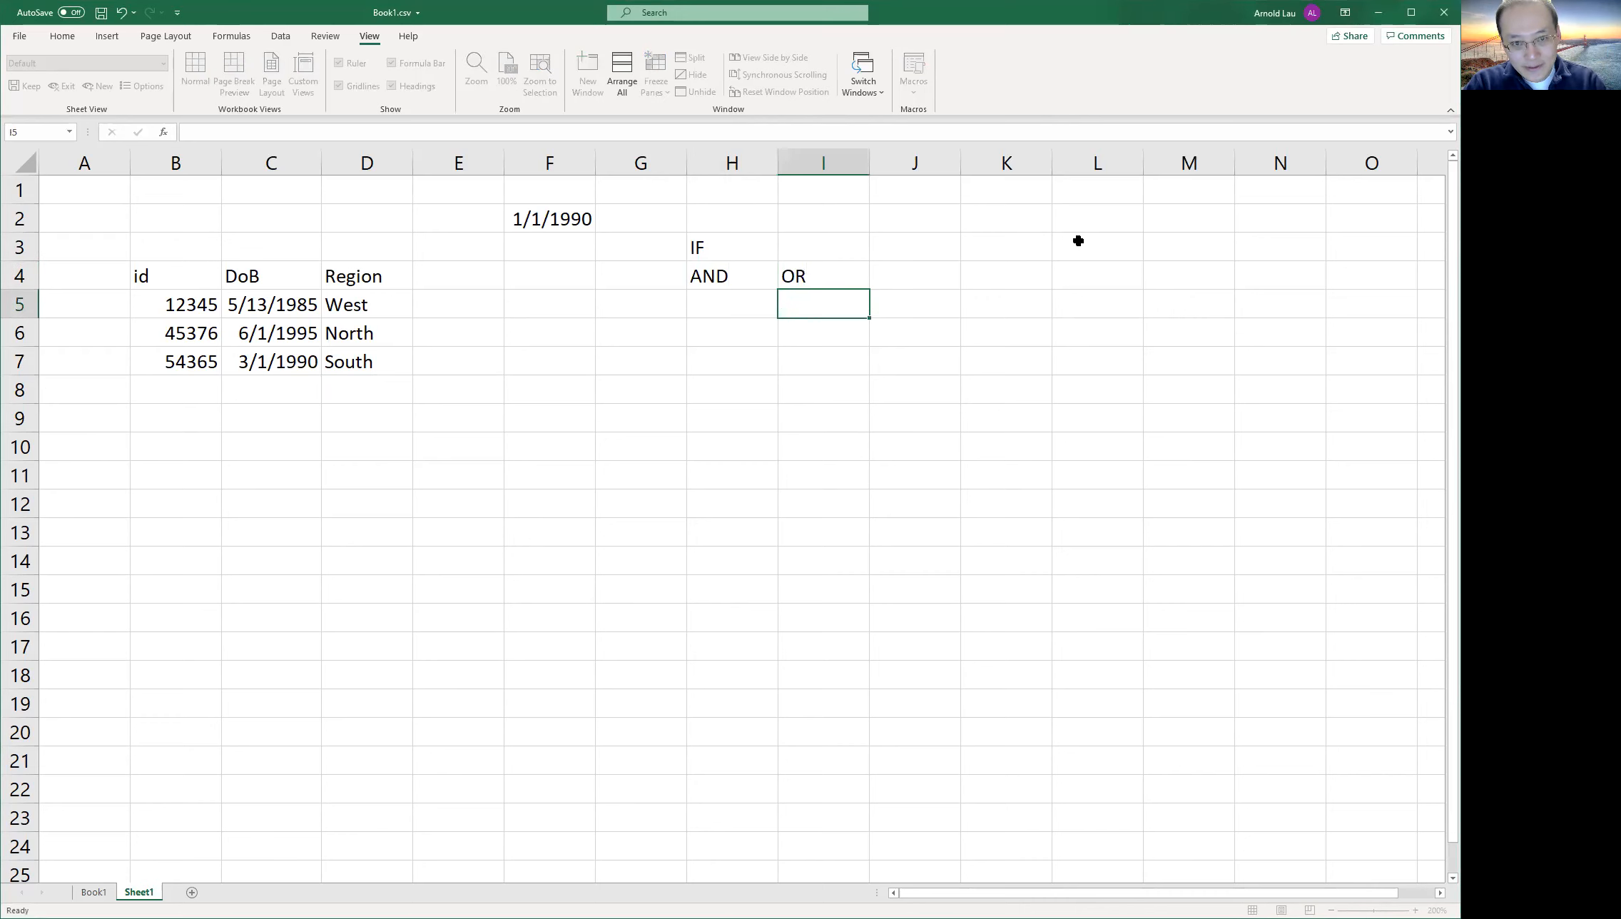
key(Up)
key(Right)
text(NOT)
key(Return)
Enter the text "Absolute and relative reference" in cell H5.
key(Left)
key(Left)
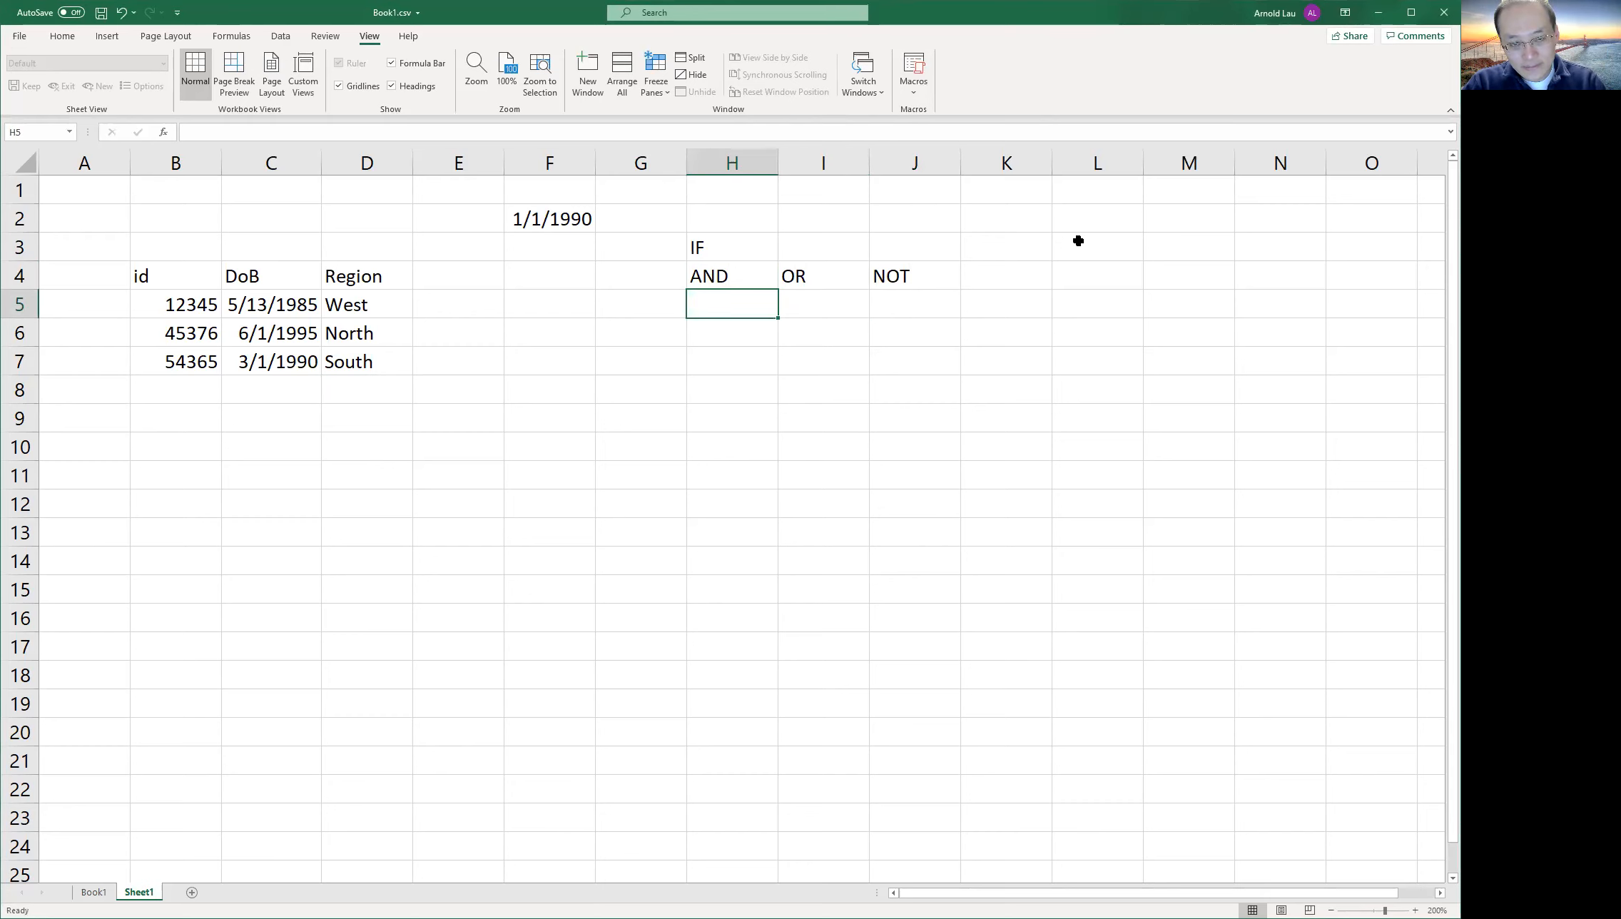
text(Anbosu)
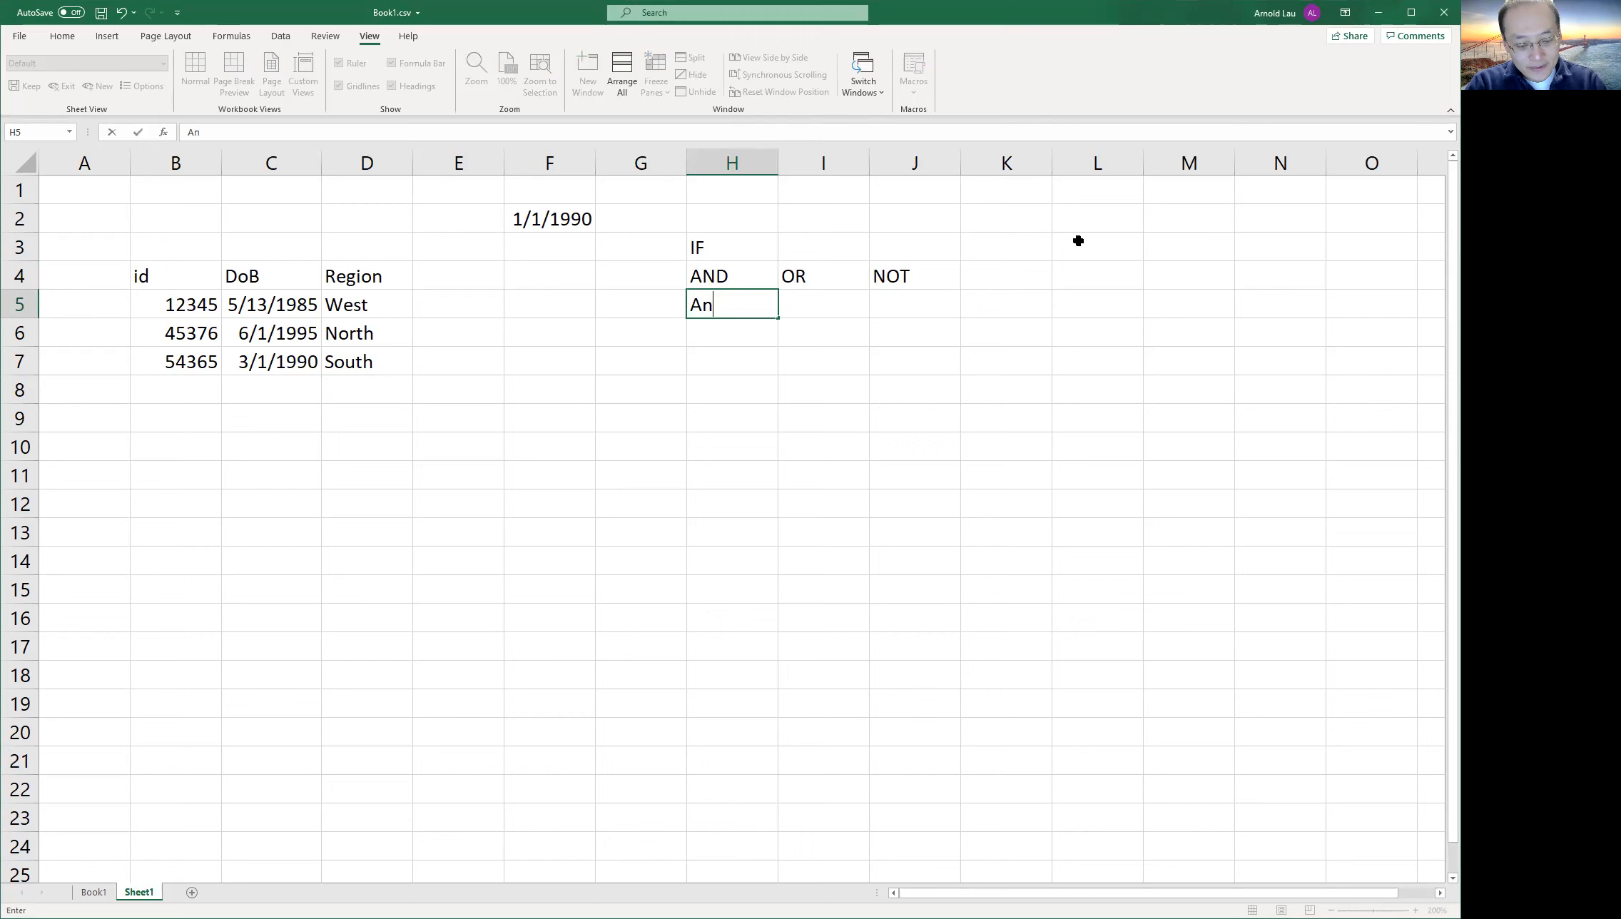
key(BackSpace)
key(BackSpace)
key(BackSpace)
key(BackSpace)
key(BackSpace)
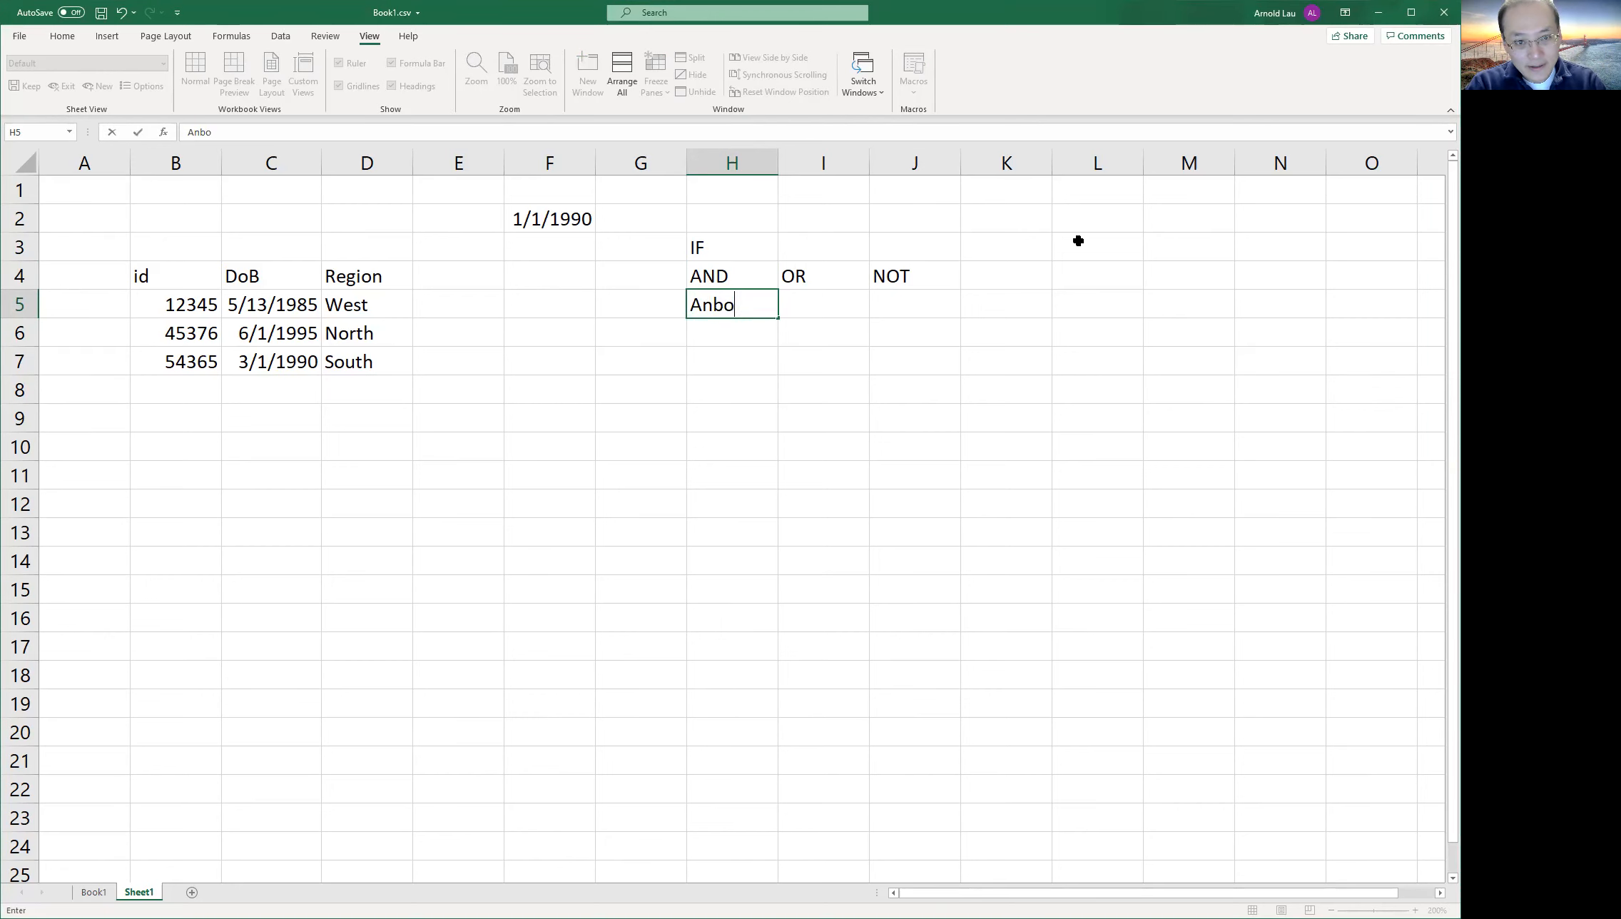
text(b)
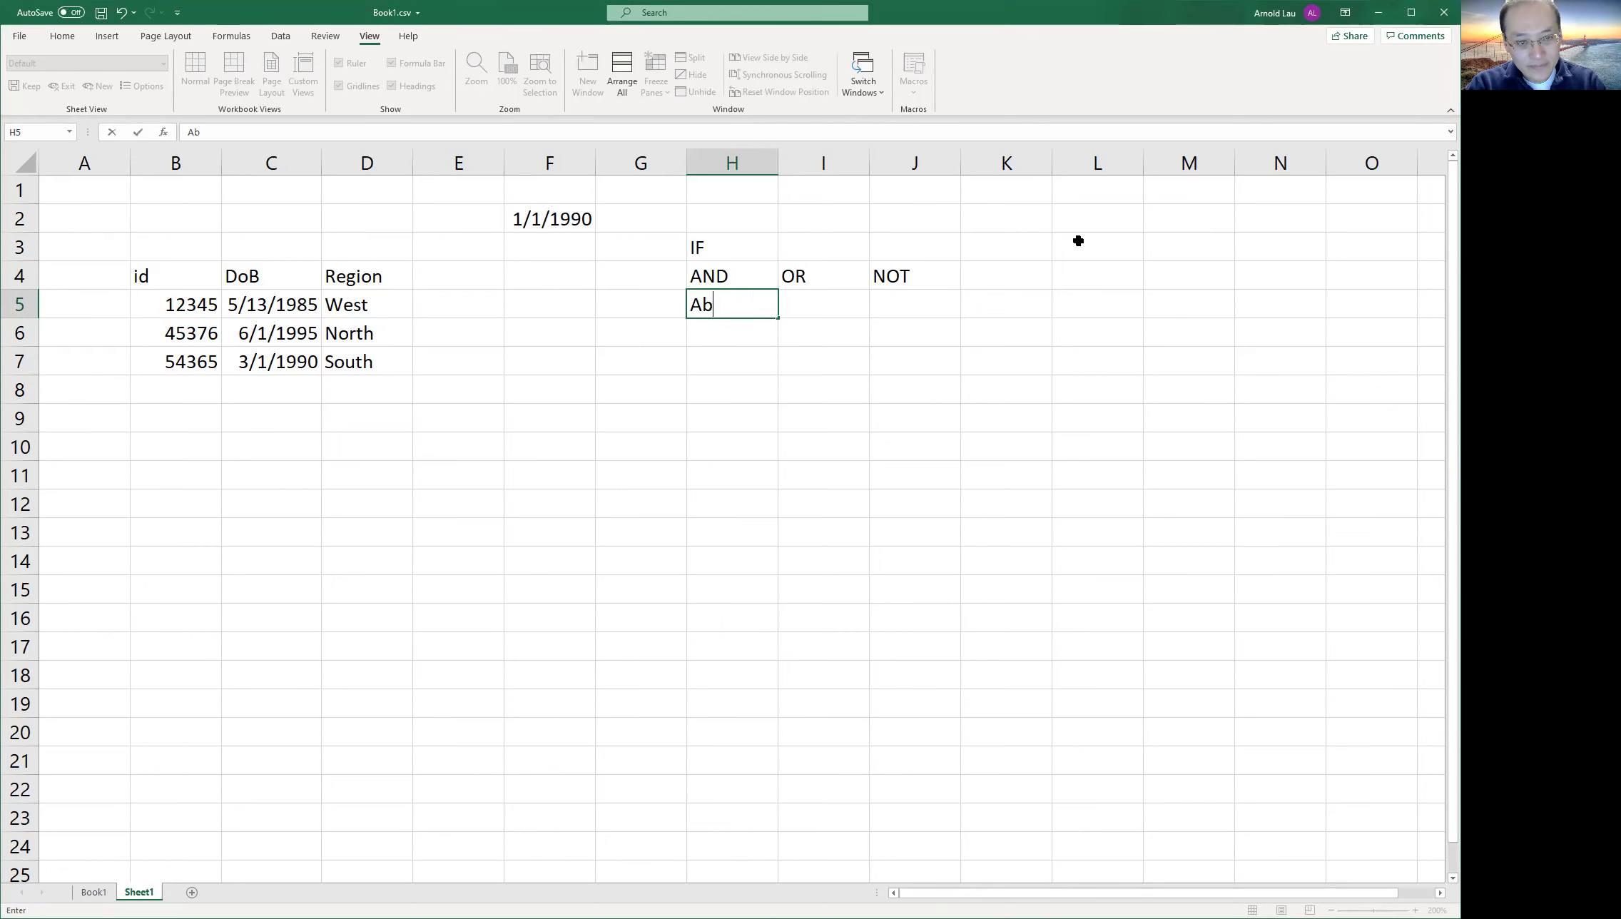
text(solute )
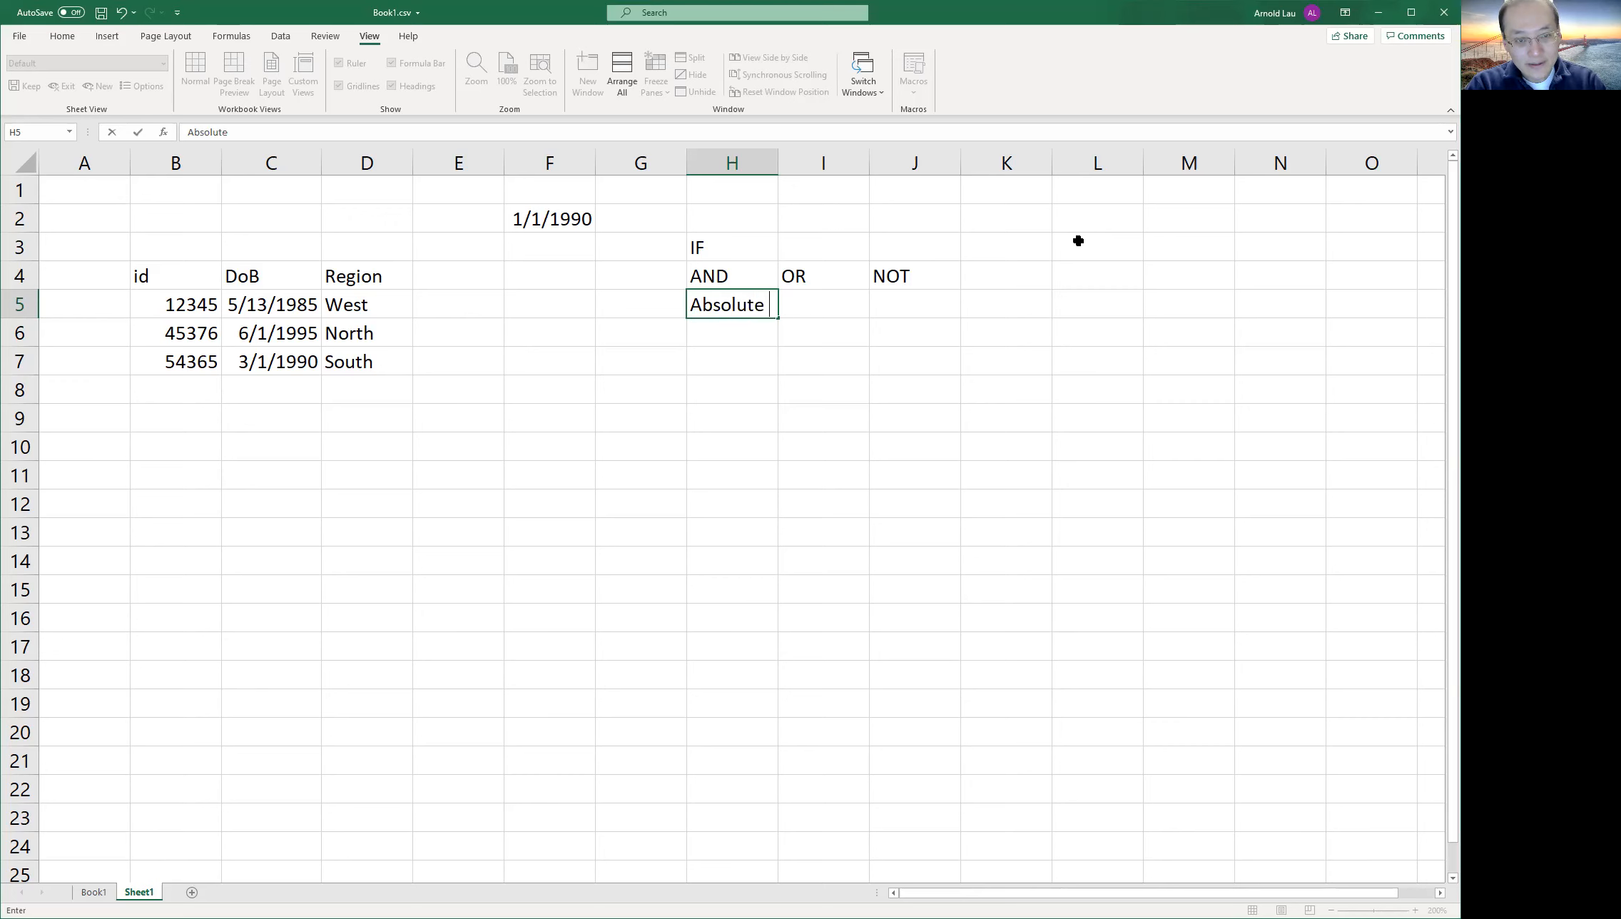
text(and relative )
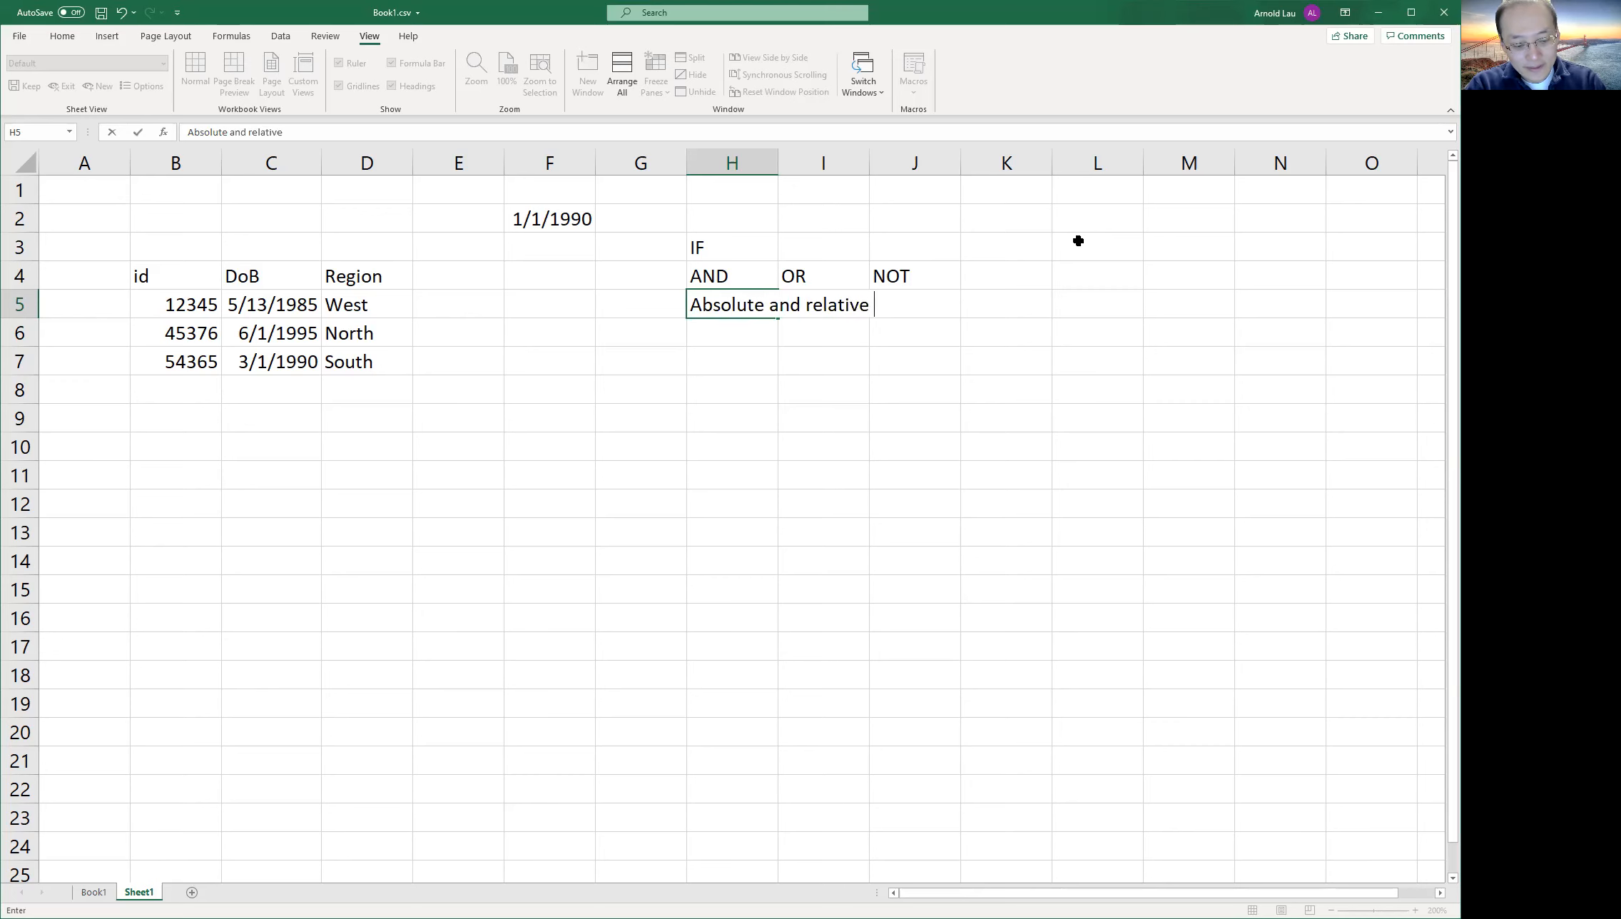
text(reference)
key(Return)
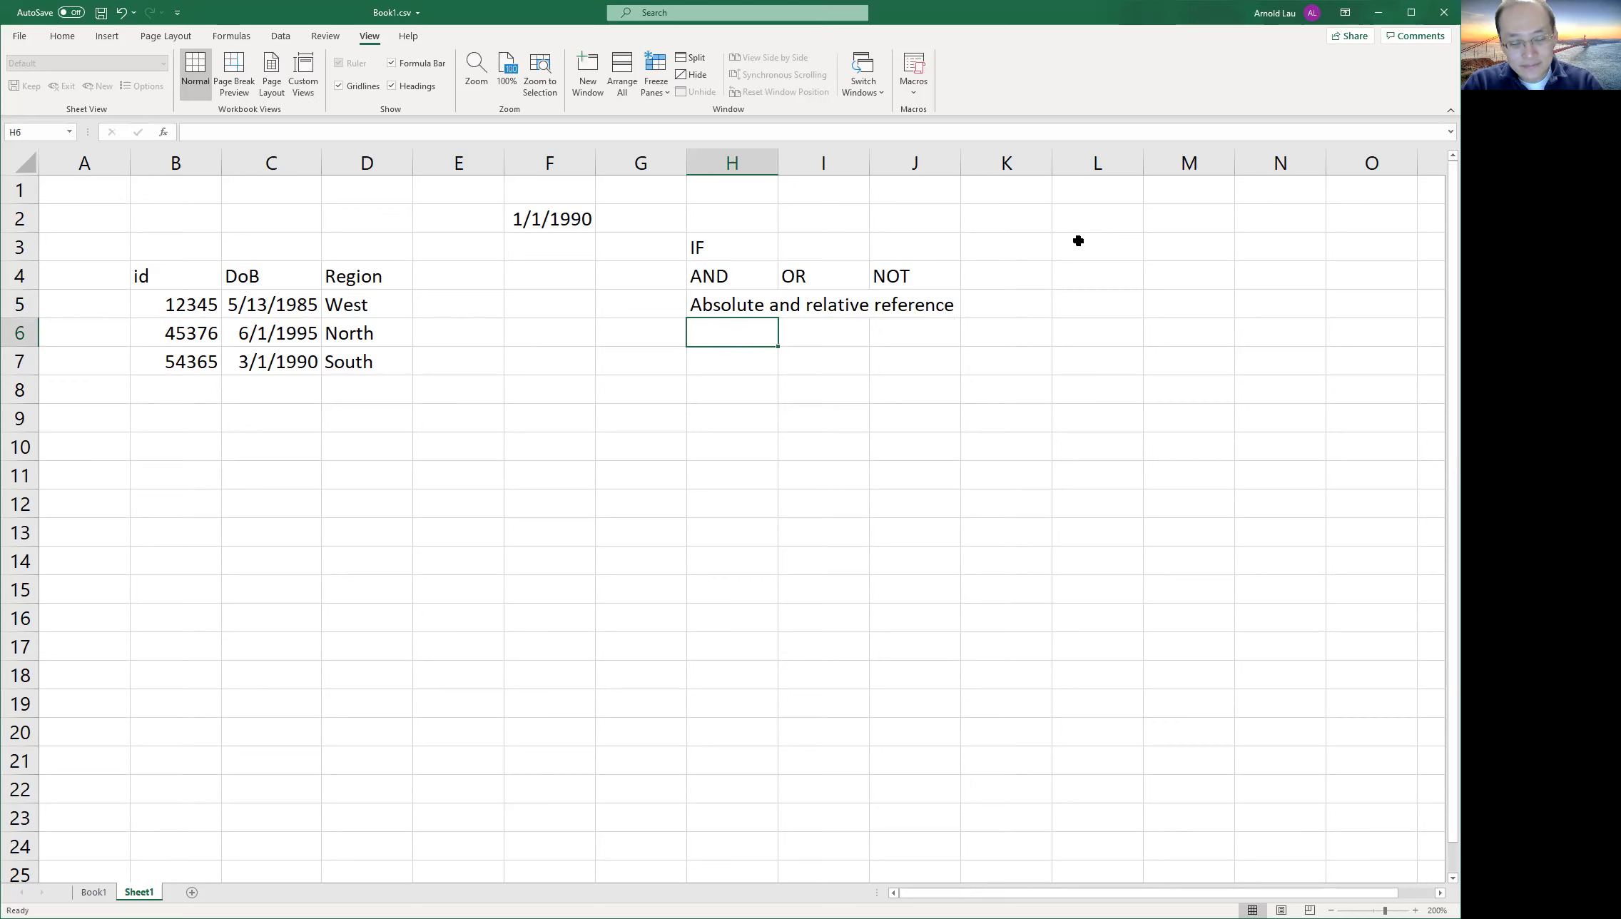
Review the function topics listed in H3:J5 cell by cell.
key(Up)
key(Up)
key(Up)
key(Up)
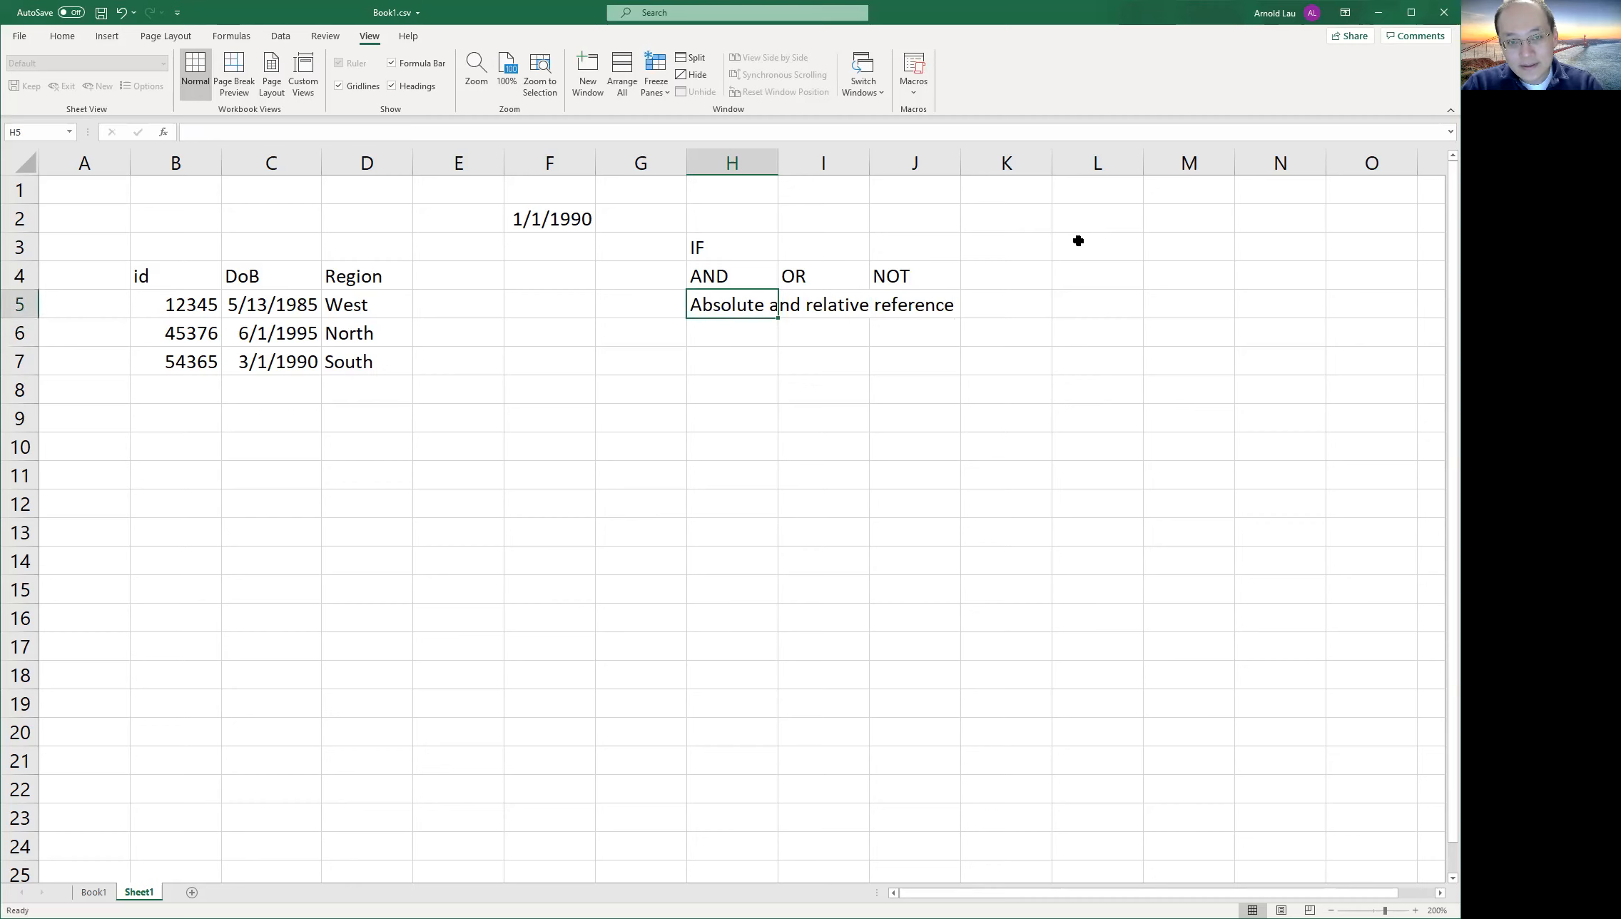
key(Down)
key(Down)
key(Down)
key(Up)
key(Right)
key(Right)
key(Left)
key(Left)
key(Right)
key(Left)
key(Right)
key(Left)
key(Right)
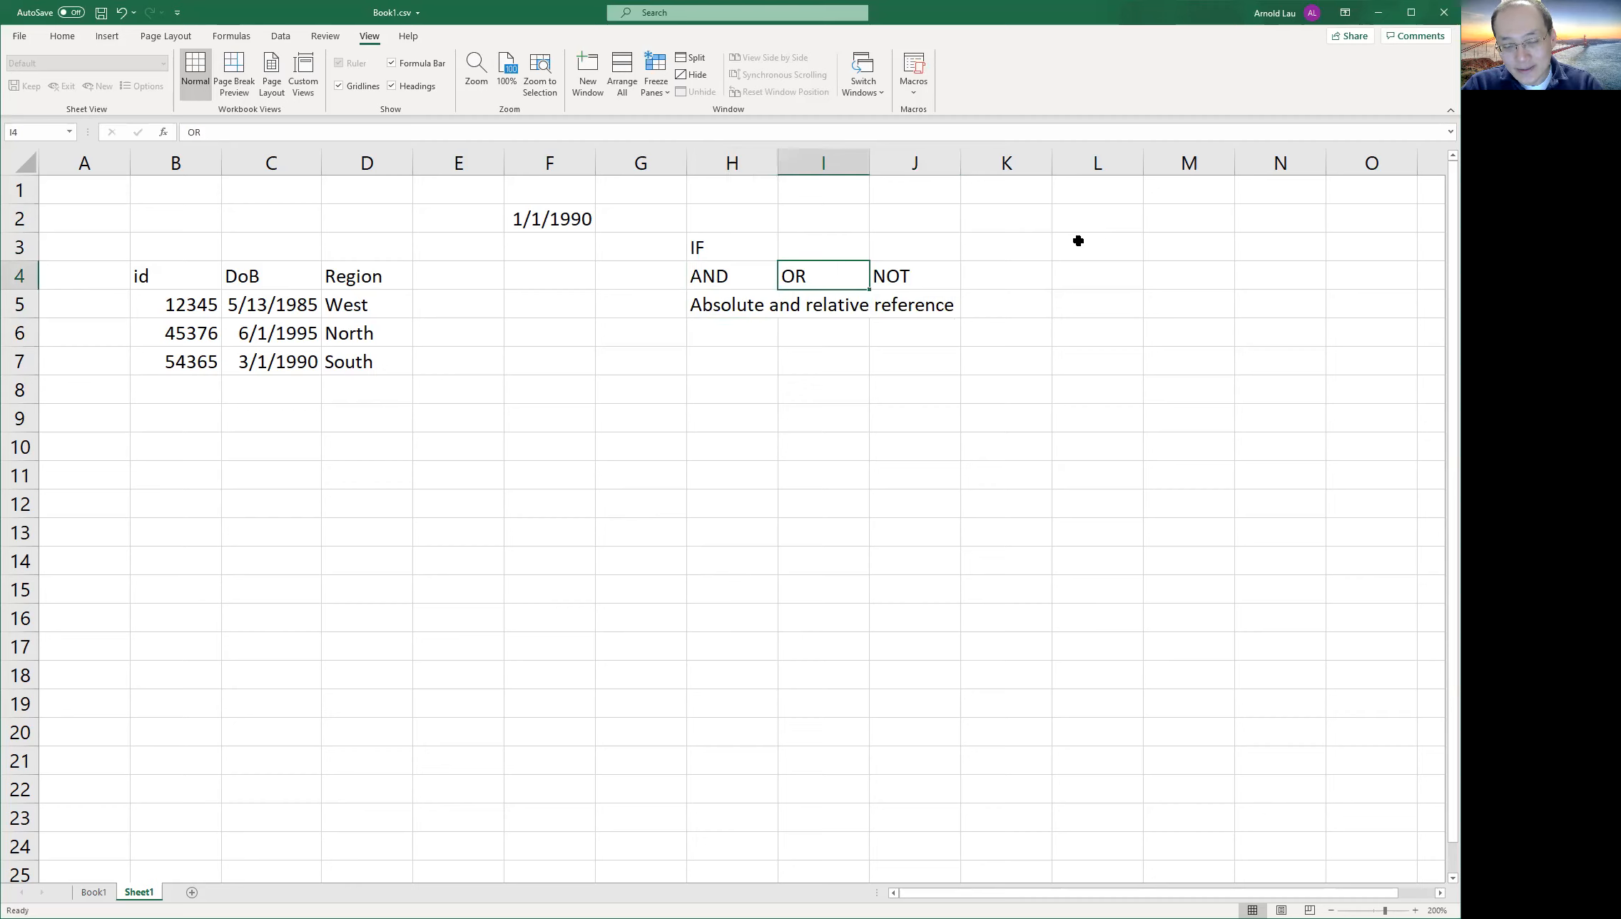
key(Left)
key(Left)
key(Down)
key(Right)
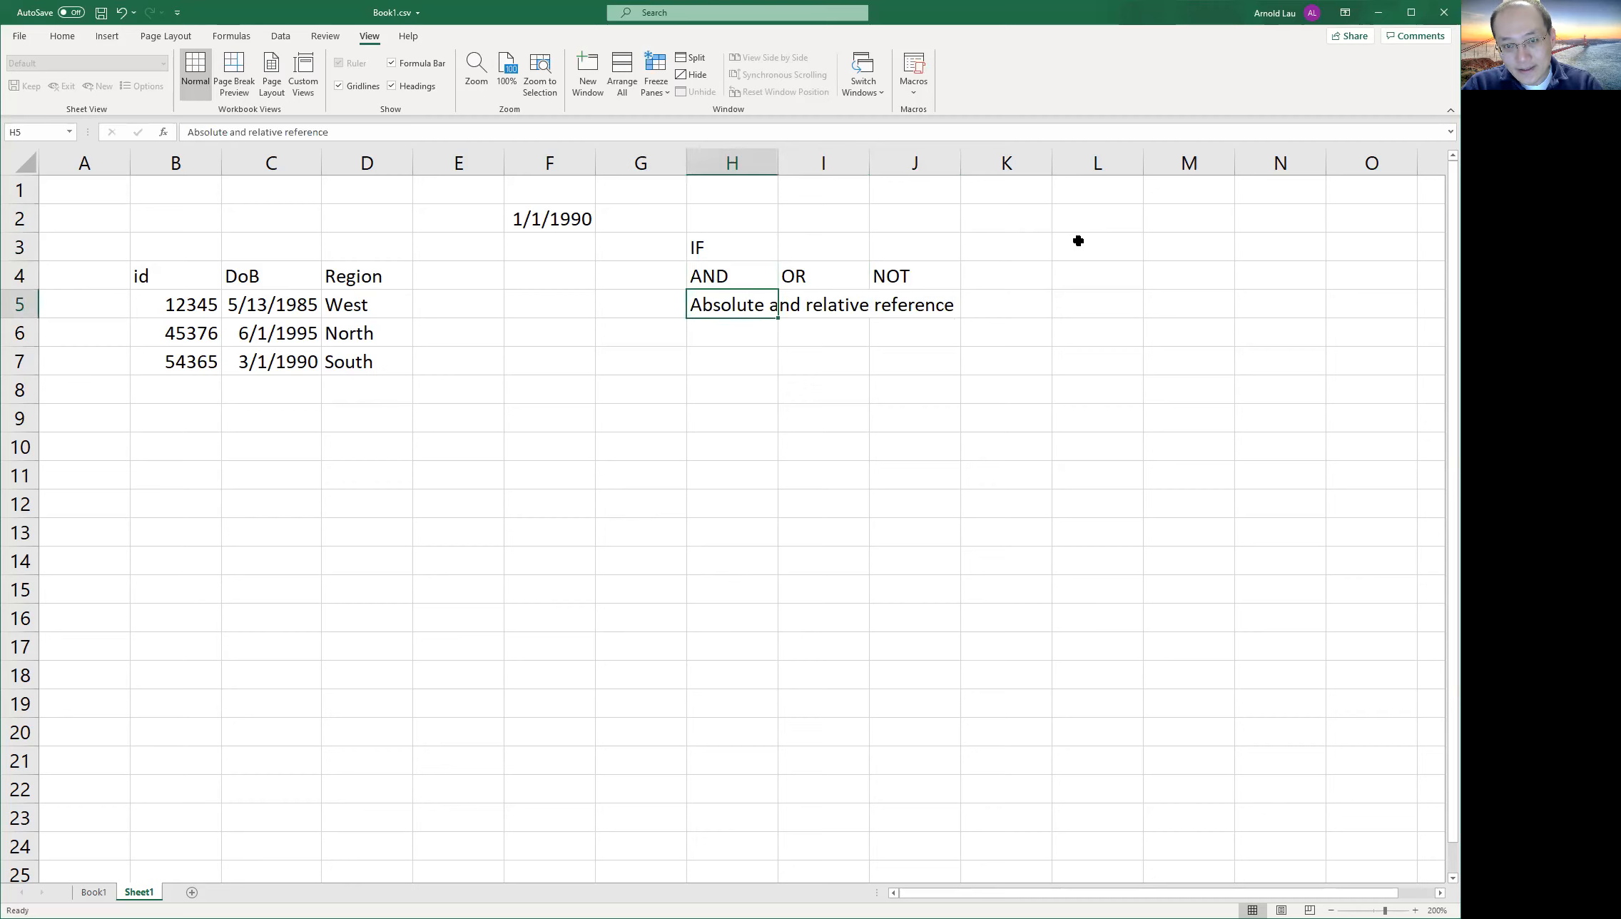
key(Right)
key(Left)
key(Right)
key(Left)
Examine the records in the id, DoB and Region table, row by row.
key(Left)
key(Left)
key(Left)
key(Left)
key(Left)
key(Right)
key(Right)
key(Down)
key(Down)
key(Up)
key(Up)
key(Down)
key(Down)
key(Down)
key(Up)
key(Up)
key(Up)
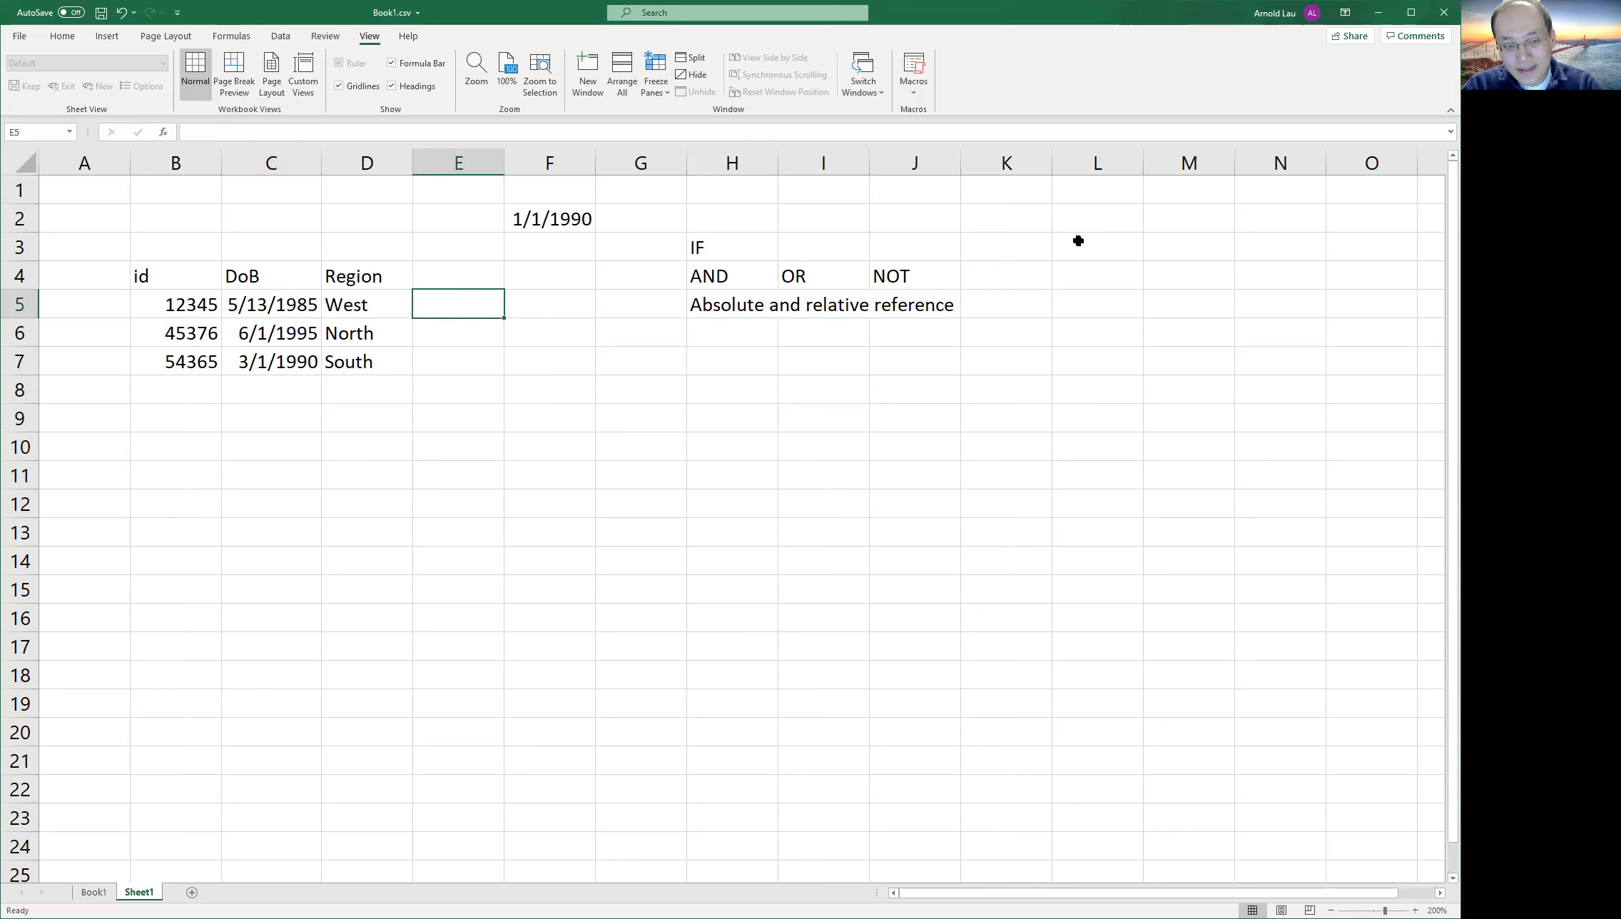
key(Left)
key(Left)
key(Left)
key(Down)
key(Down)
key(Down)
key(Up)
key(Up)
key(Up)
key(Down)
key(Up)
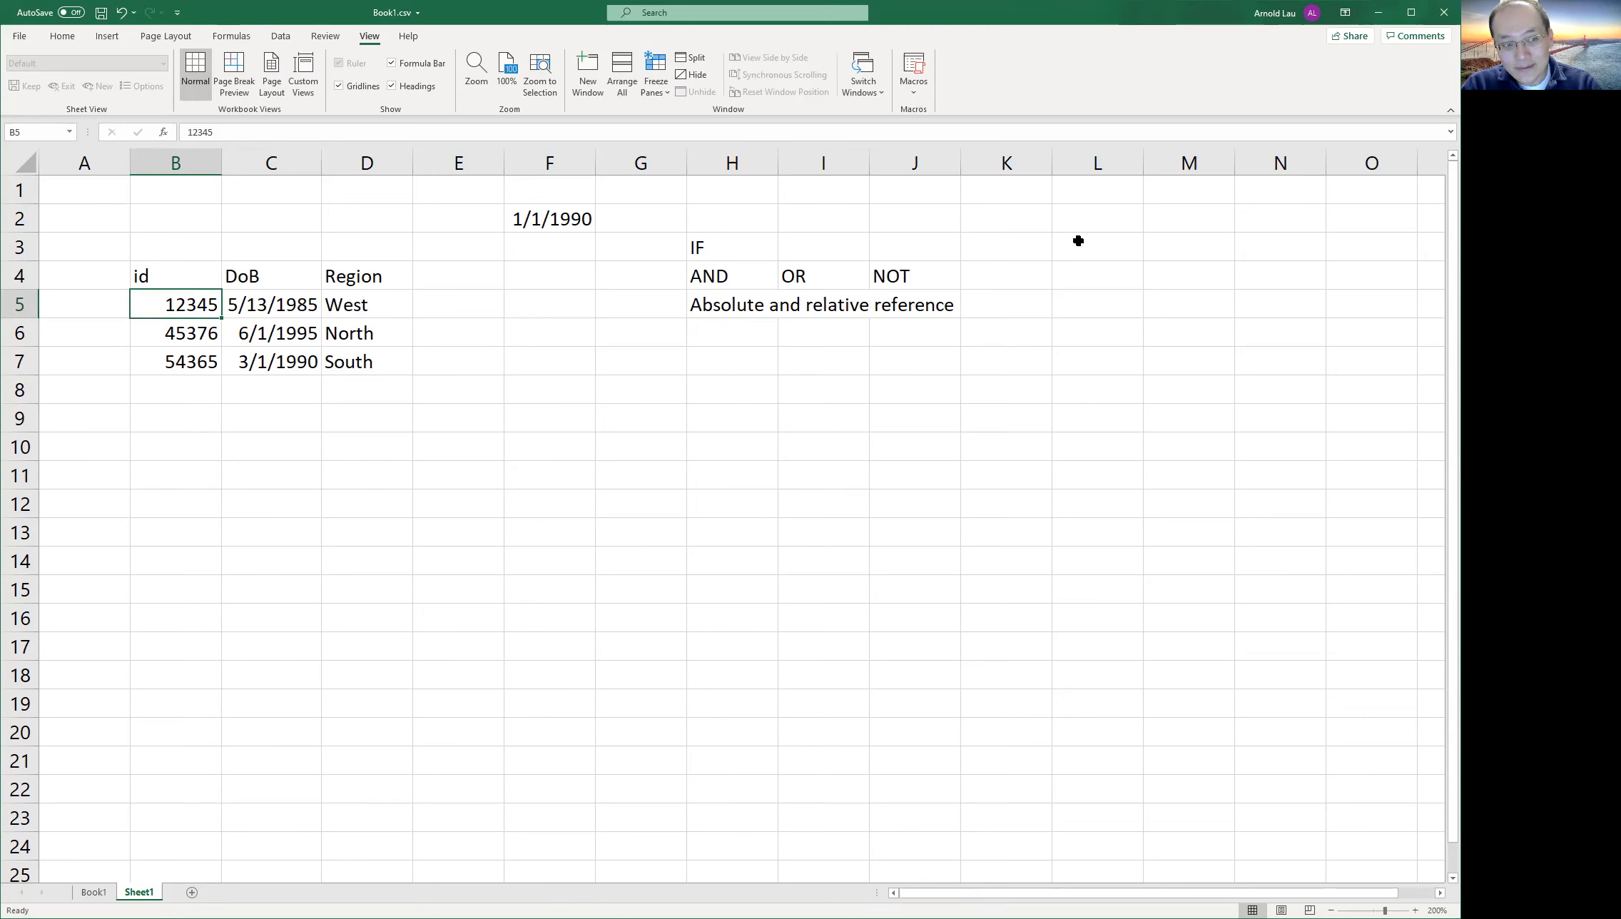
key(Down)
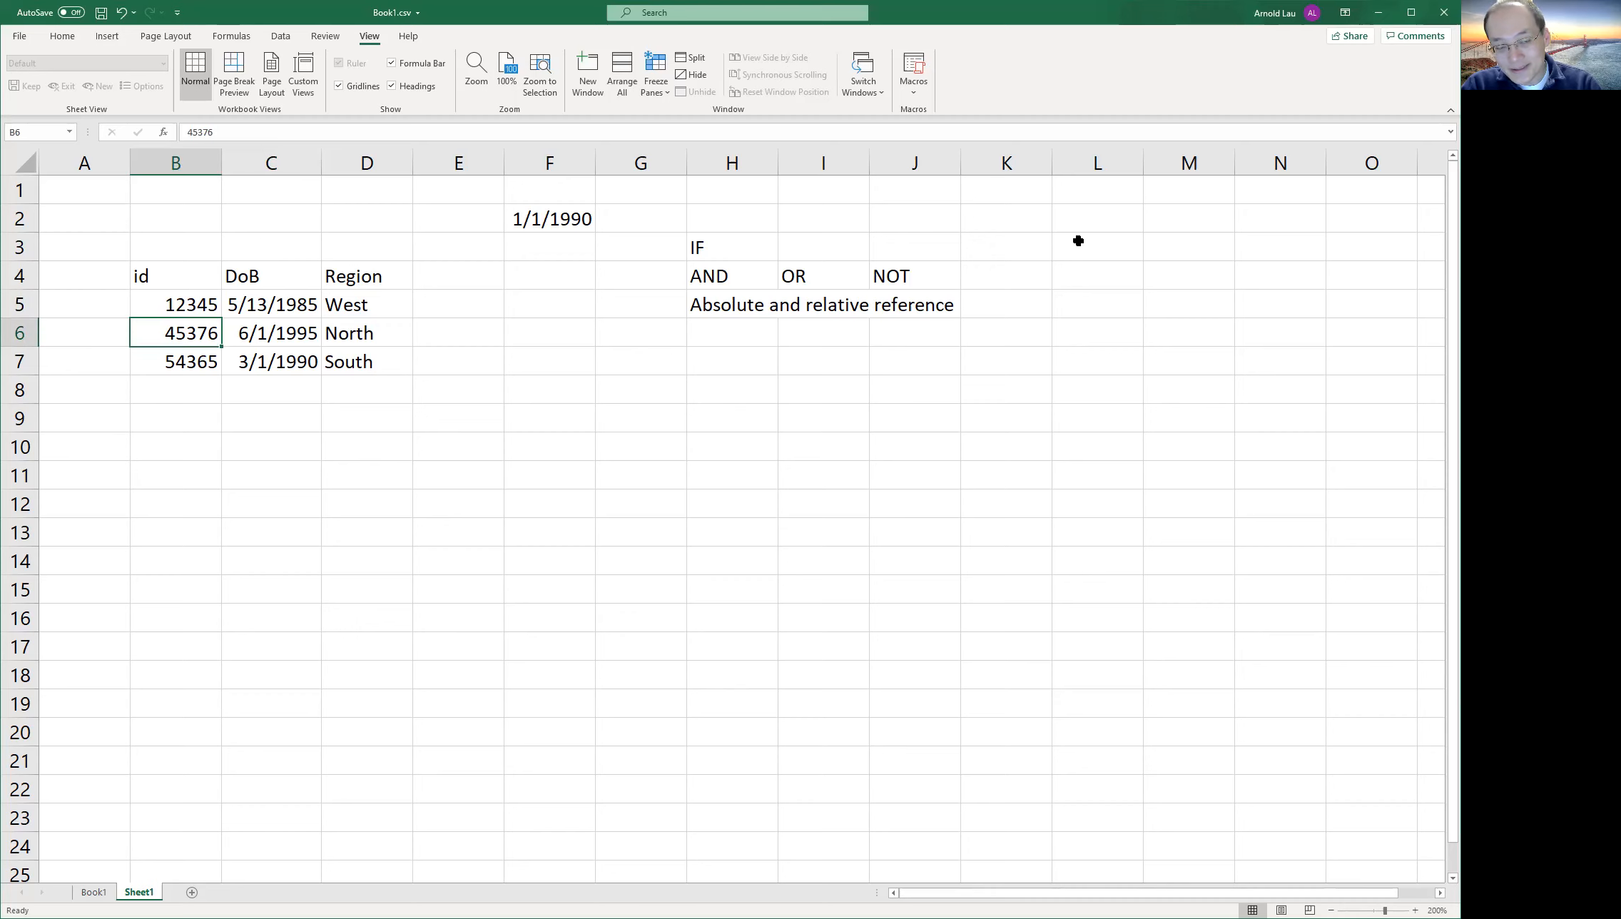
key(Right)
key(Right)
key(Right)
key(Right)
key(Right)
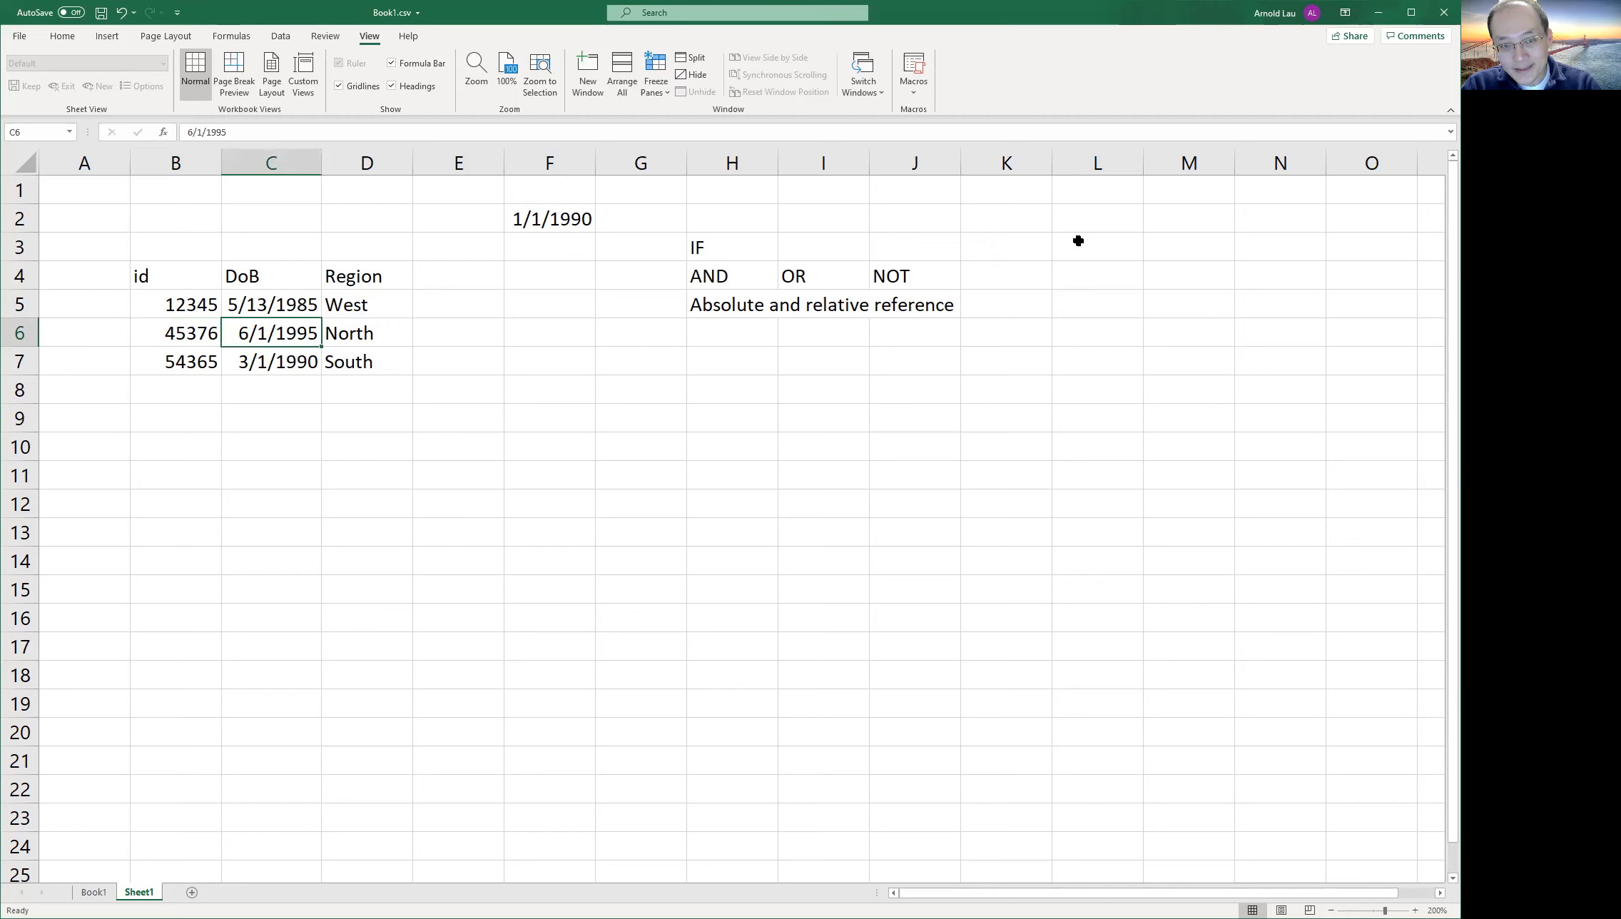
key(Up)
key(Up)
key(Up)
key(Right)
key(Down)
key(Down)
key(Up)
key(Down)
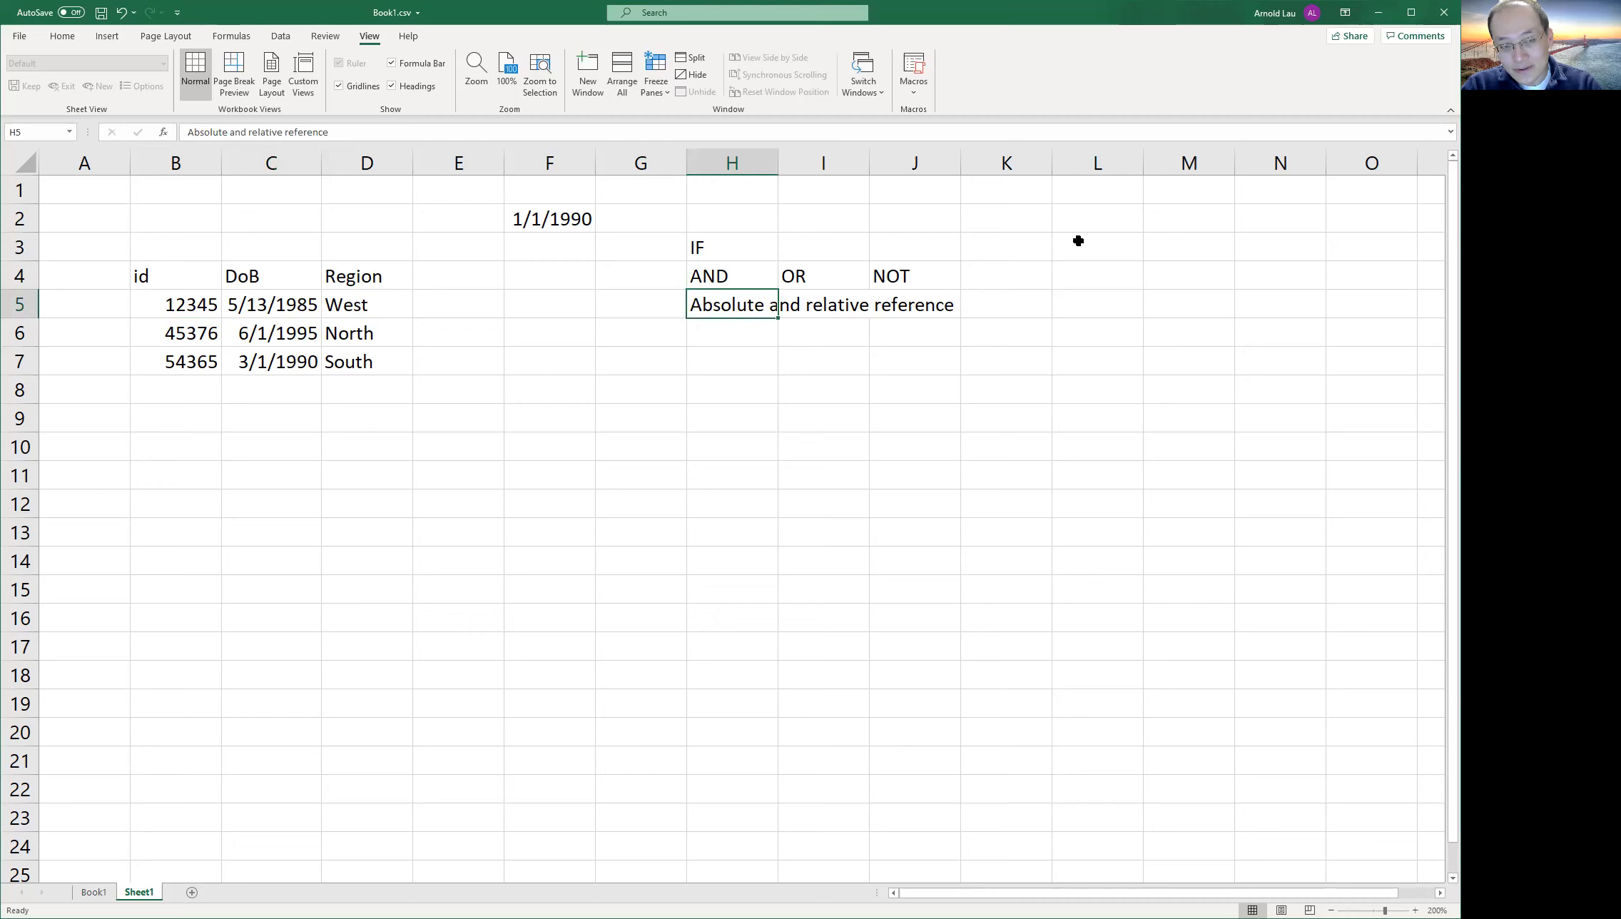
key(Left)
key(Up)
key(Up)
key(Down)
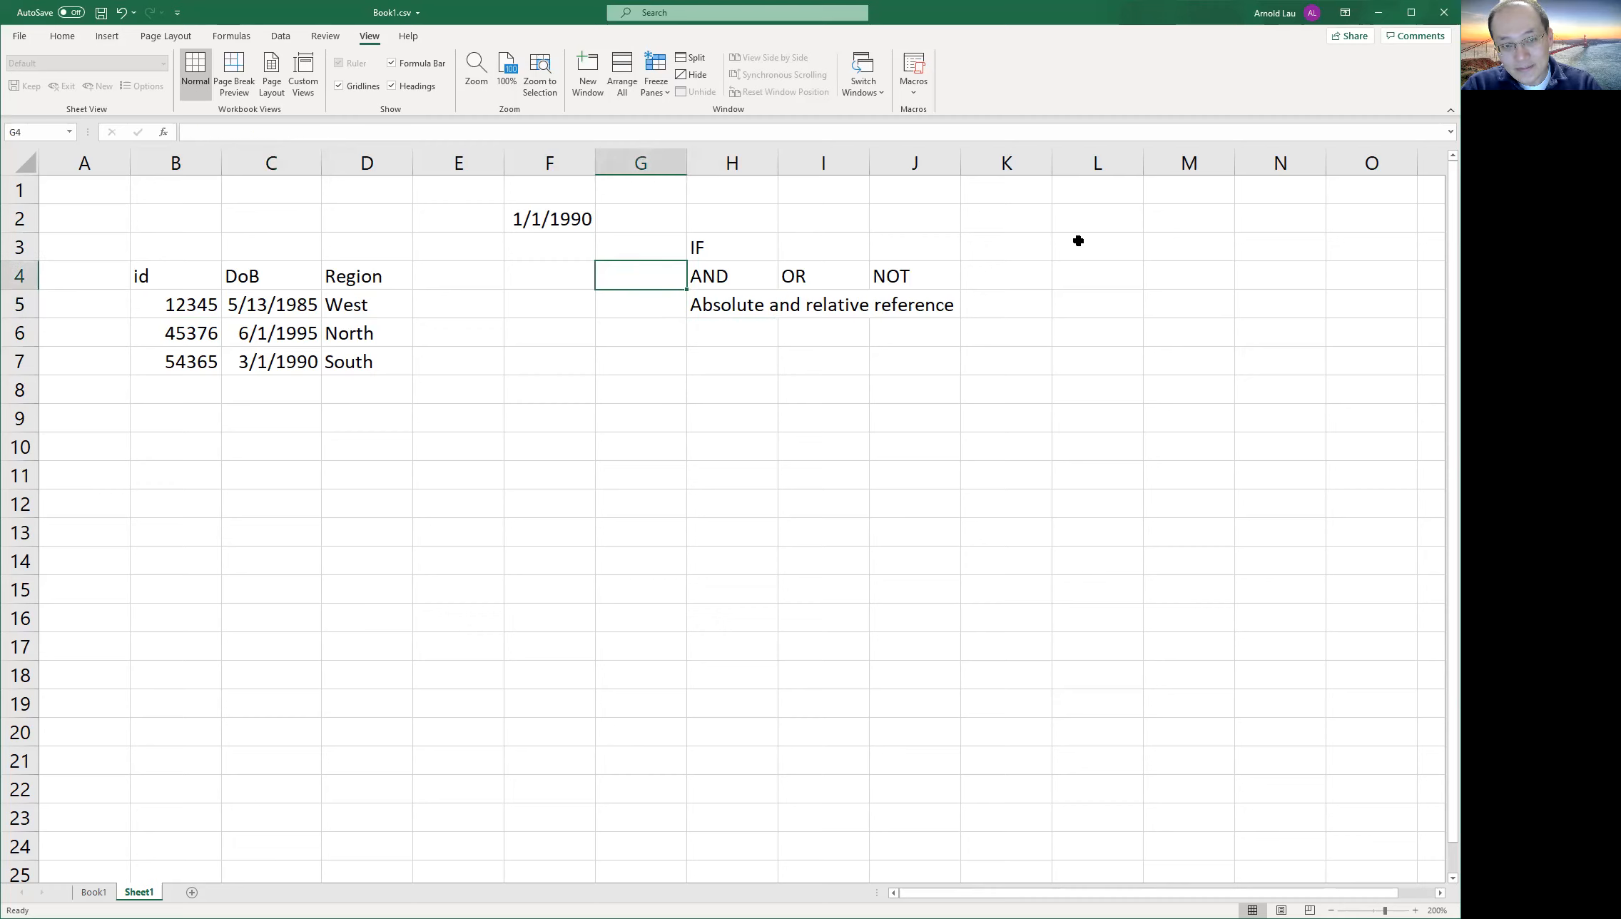
key(Down)
key(Right)
key(Up)
key(Up)
key(Up)
key(Down)
key(Down)
key(Left)
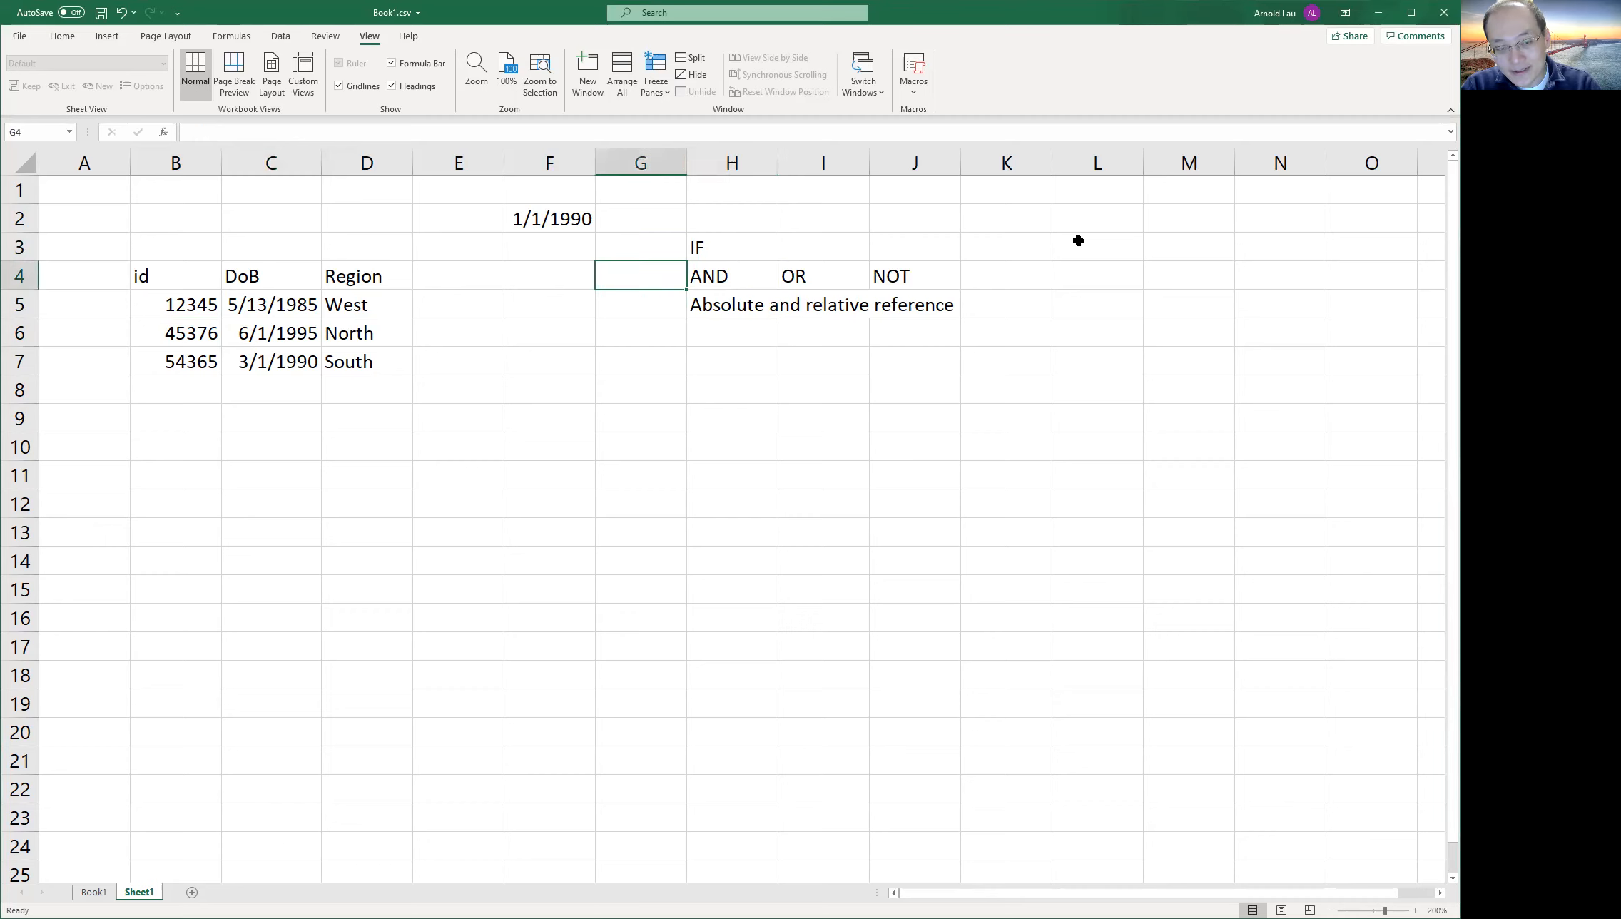
Examine the reference date in cell F2.
key(Left)
key(Up)
key(Up)
key(Right)
key(Left)
key(Right)
key(Left)
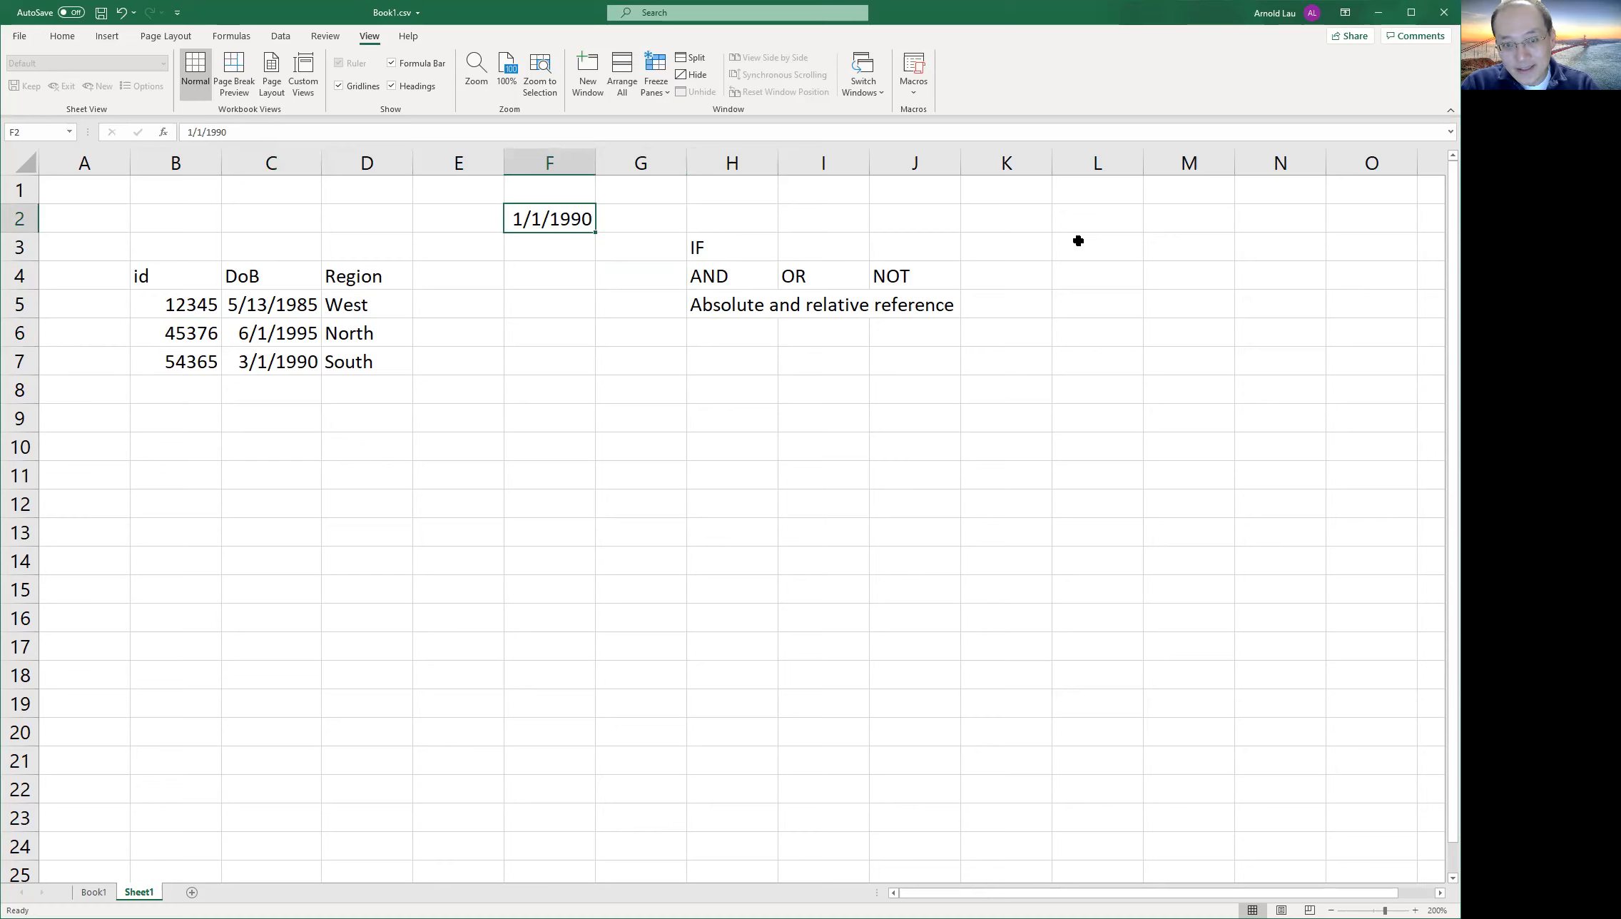
Start an IF formula in cell F5 with the logical test B5>12345.
key(Down)
key(Down)
key(Down)
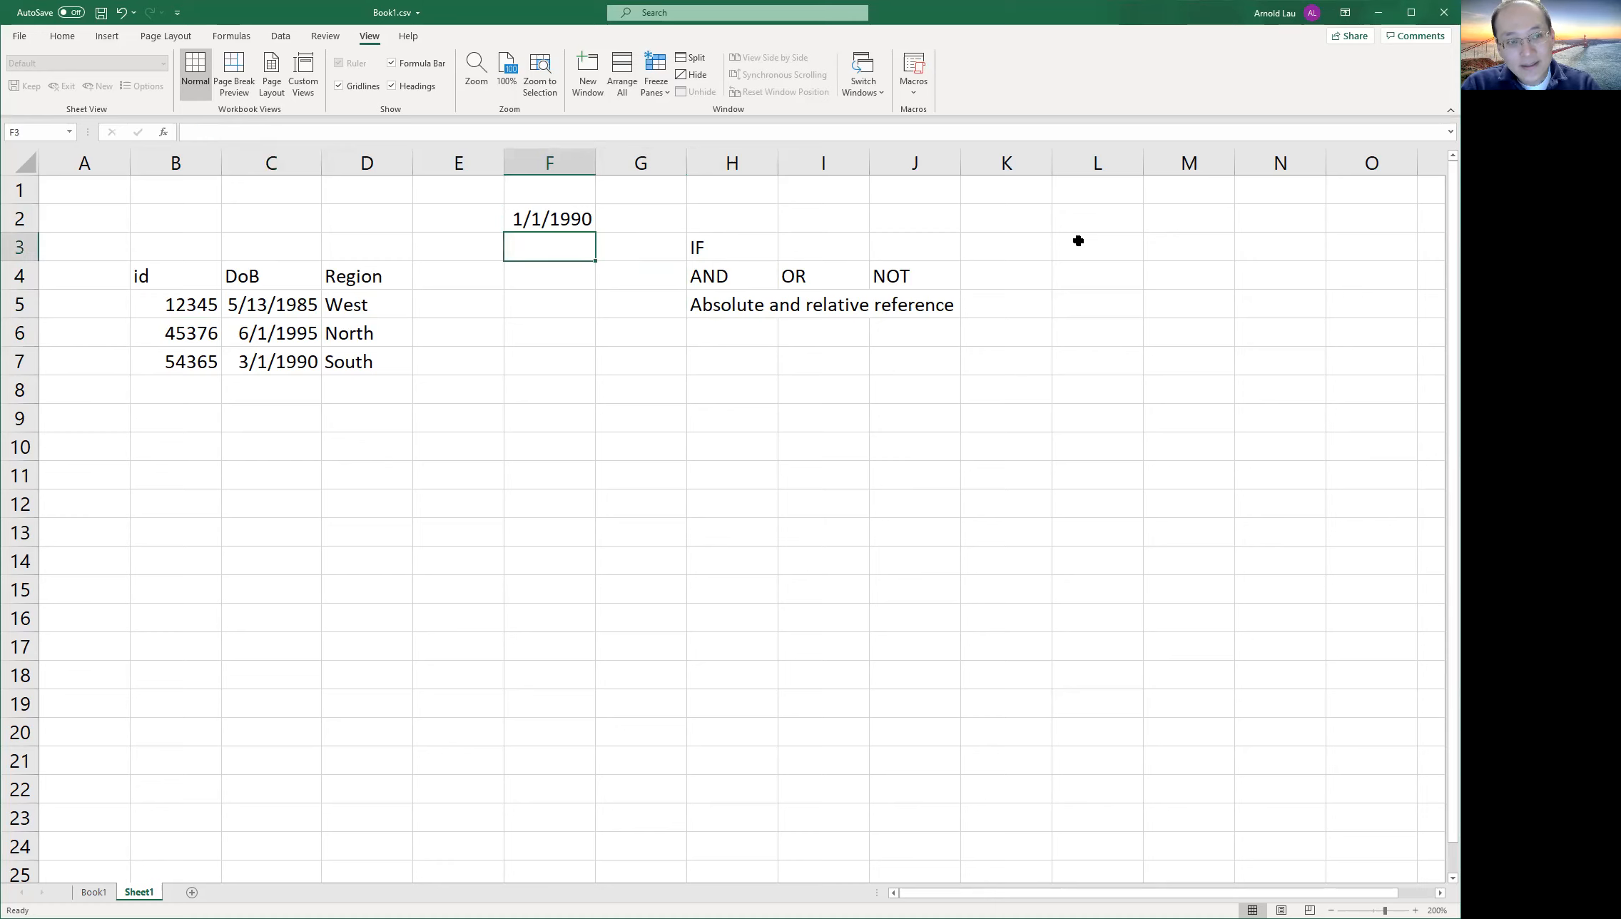
key(Left)
key(Right)
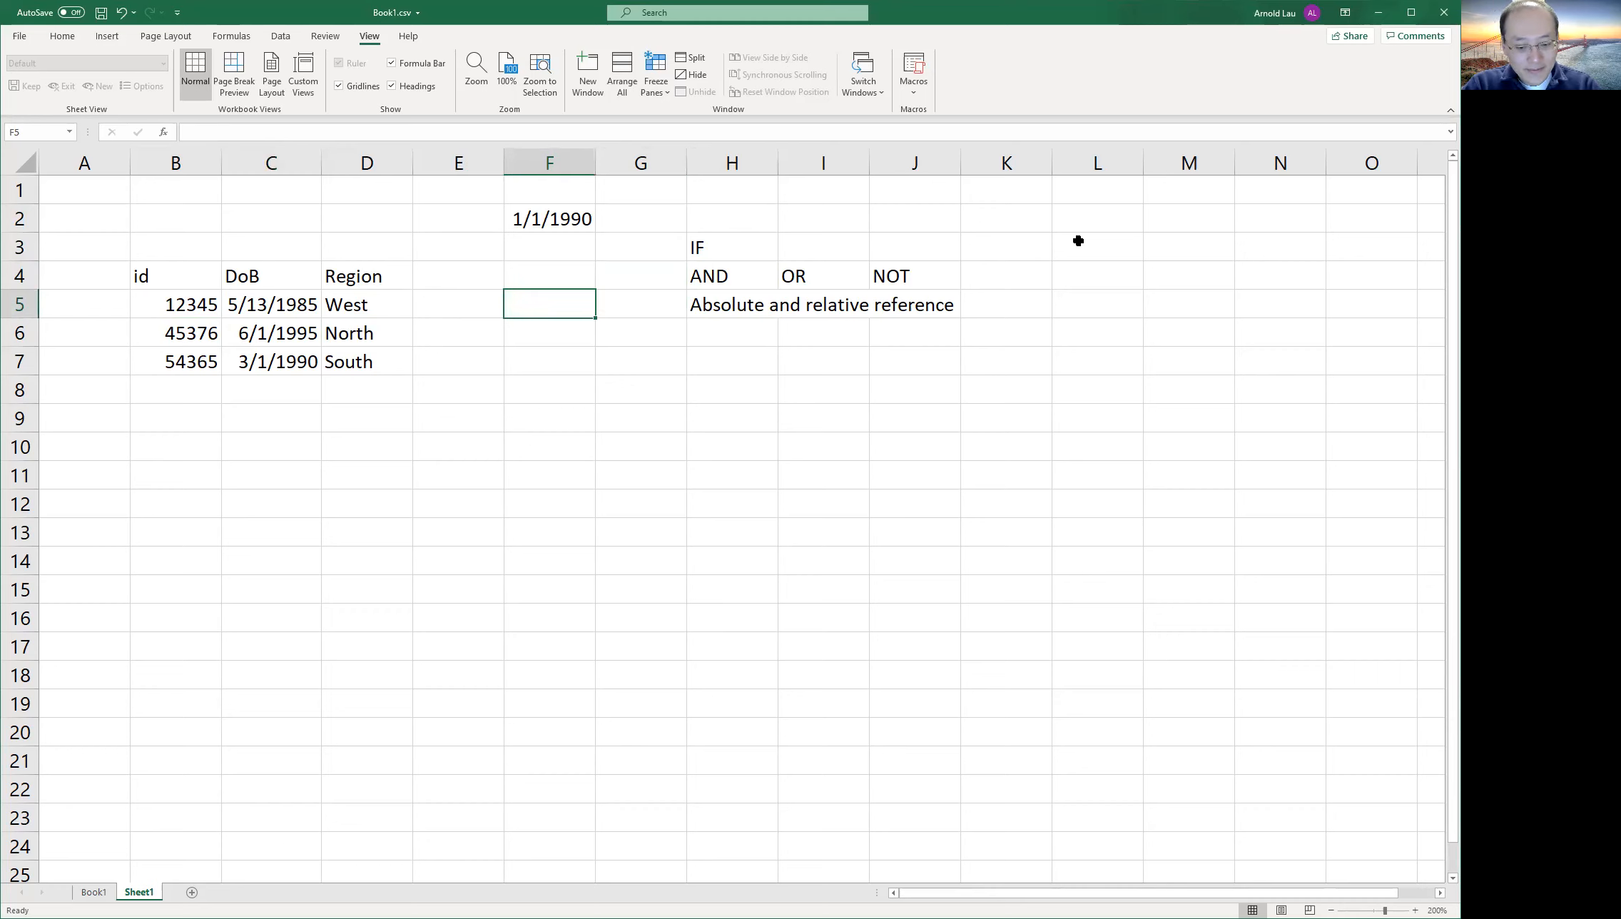
text(=)
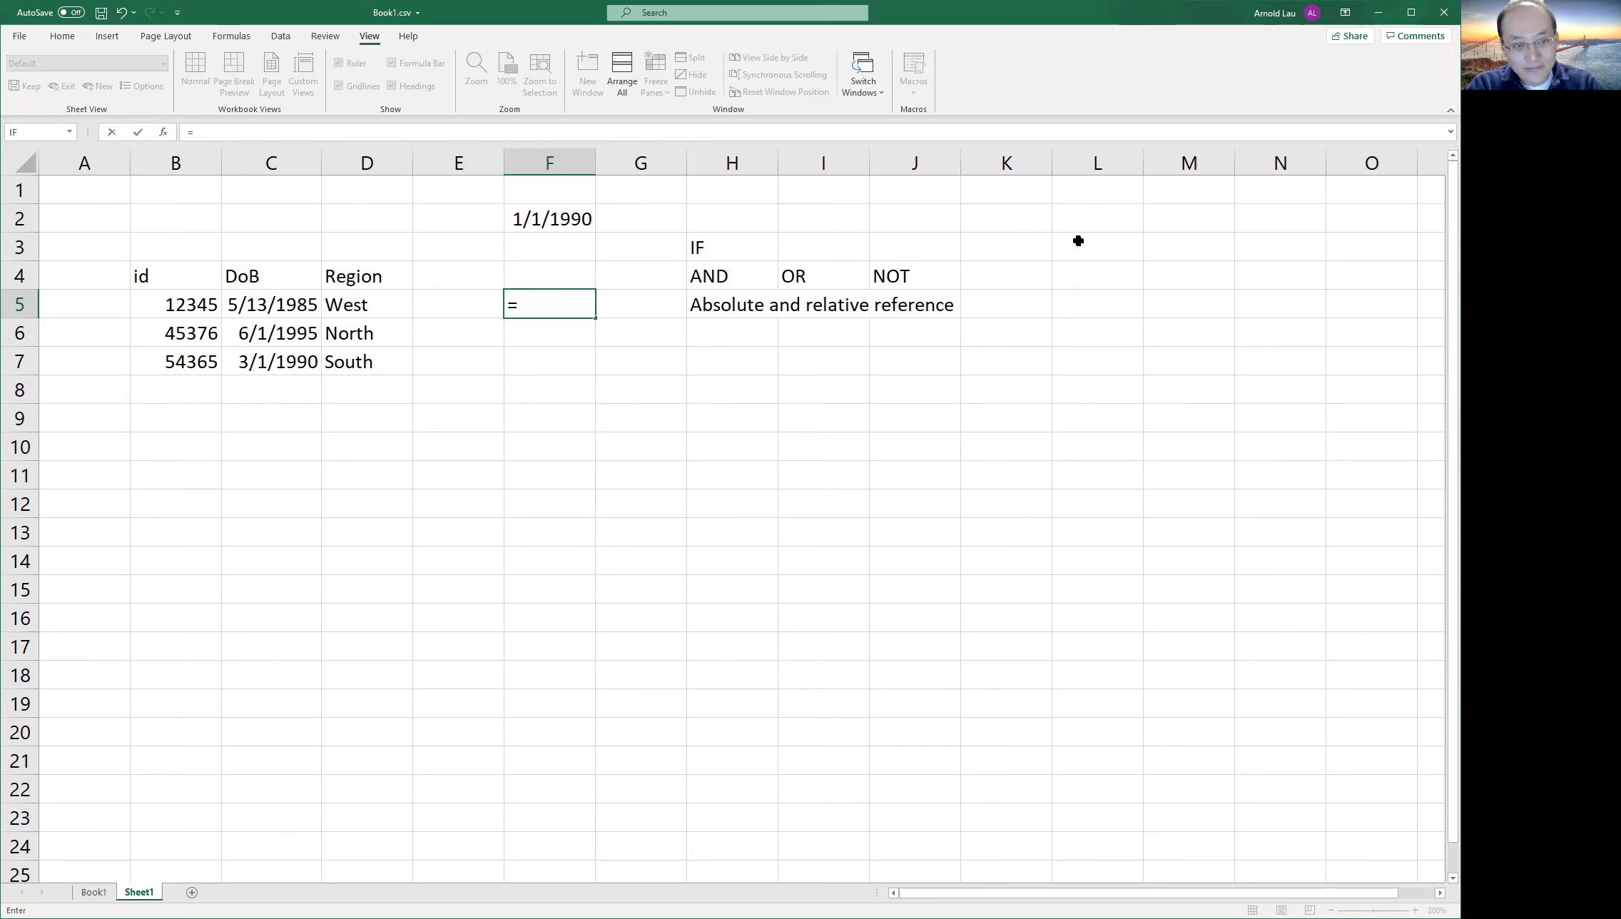
text(if)
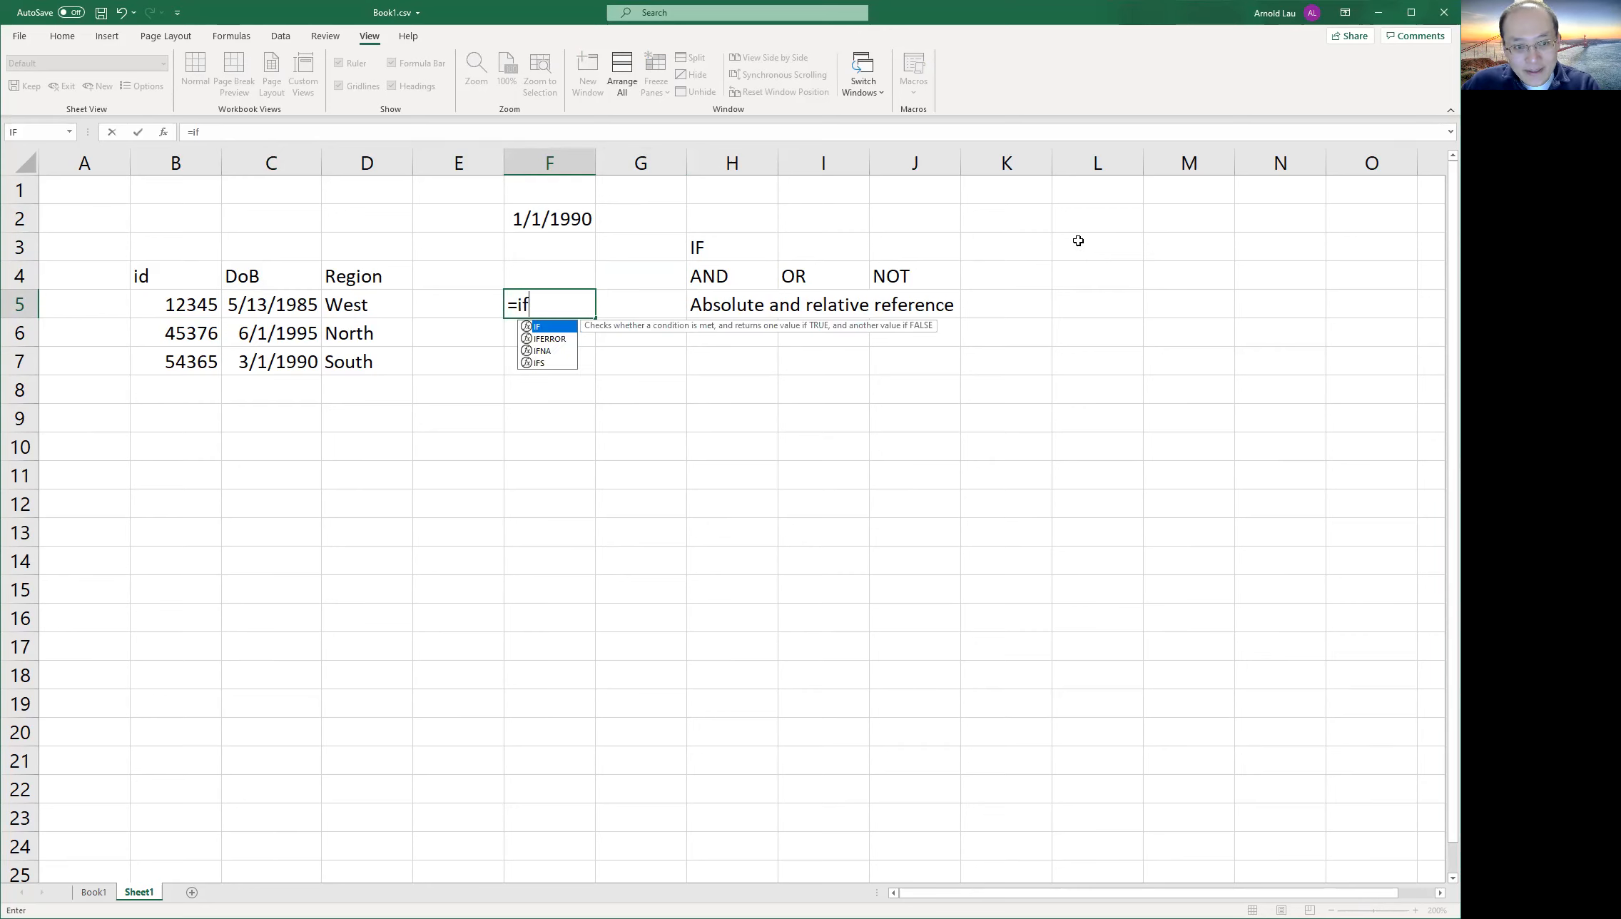
double_click(540, 328)
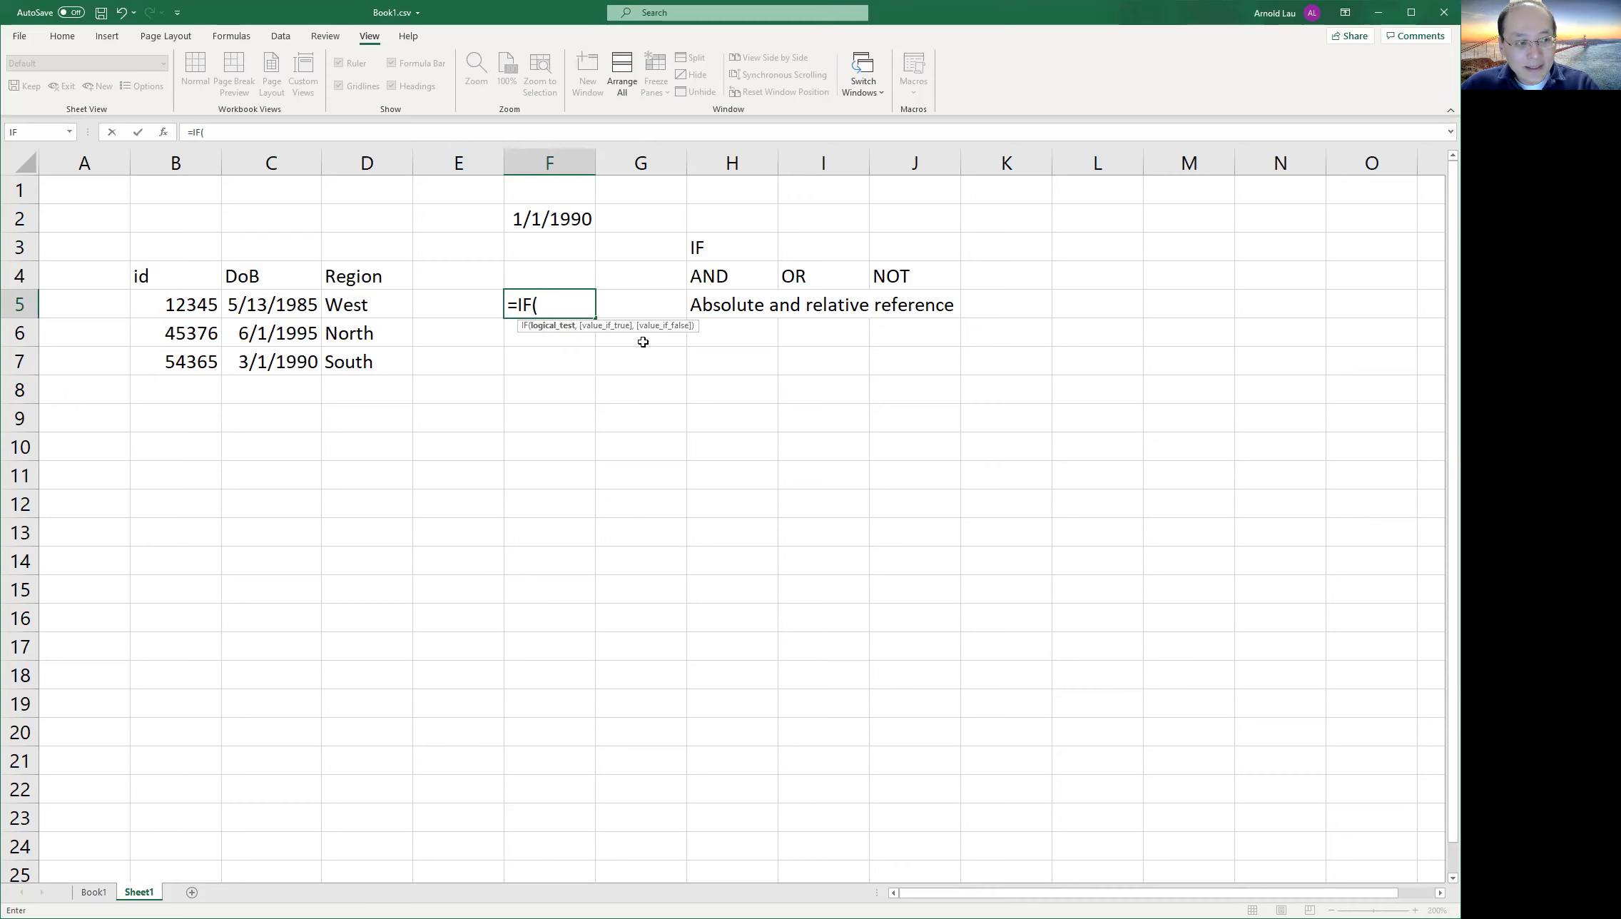
click(197, 305)
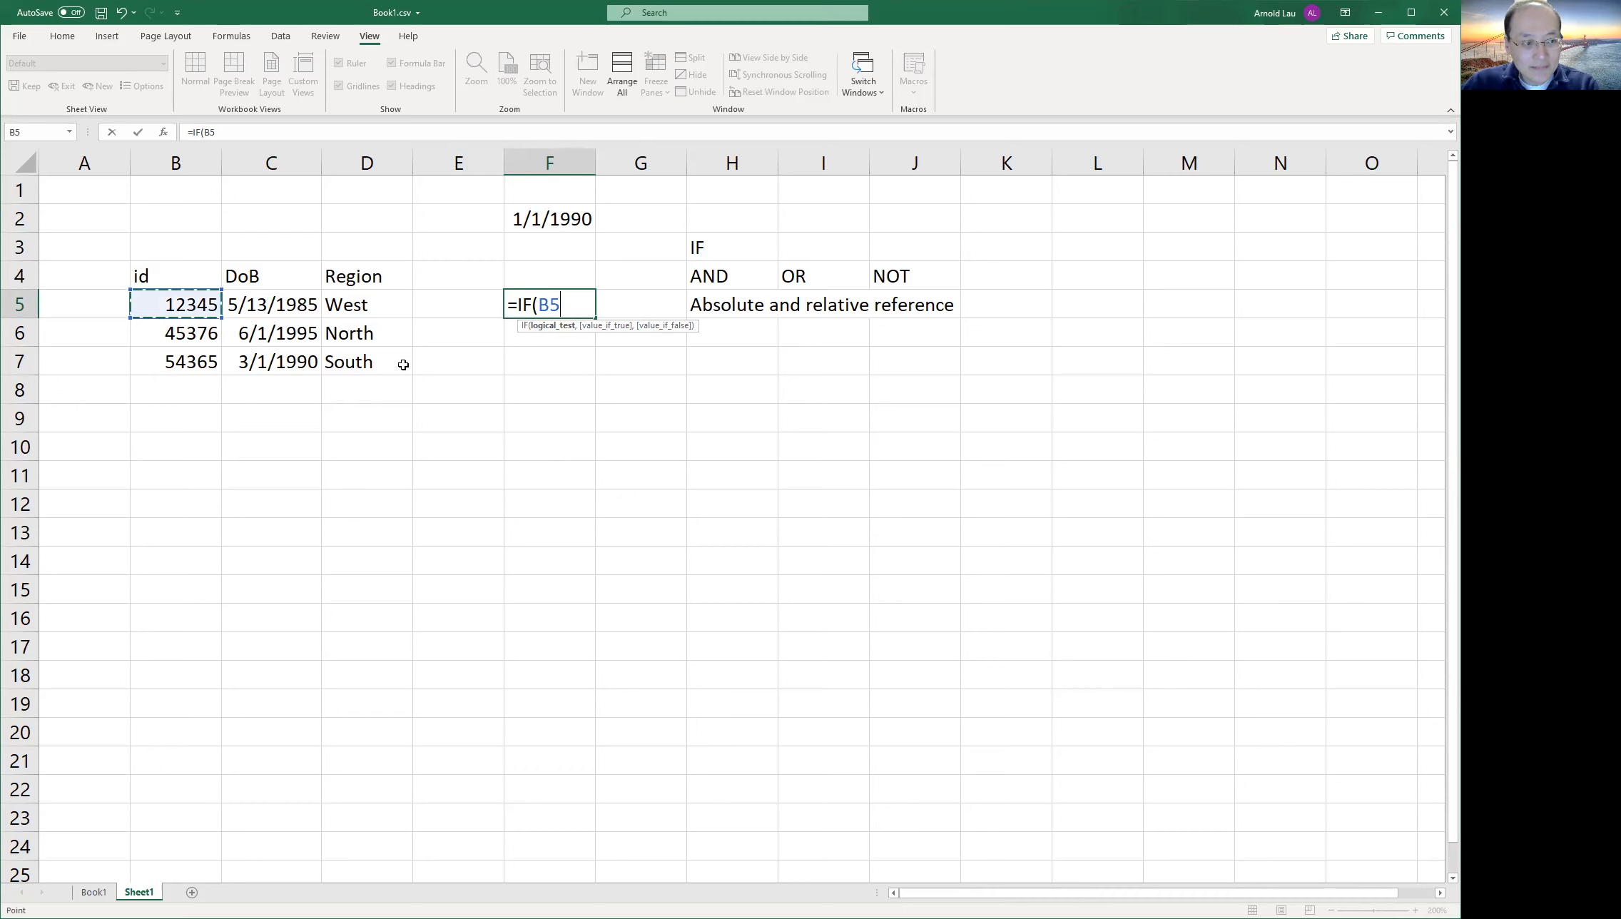
text(>)
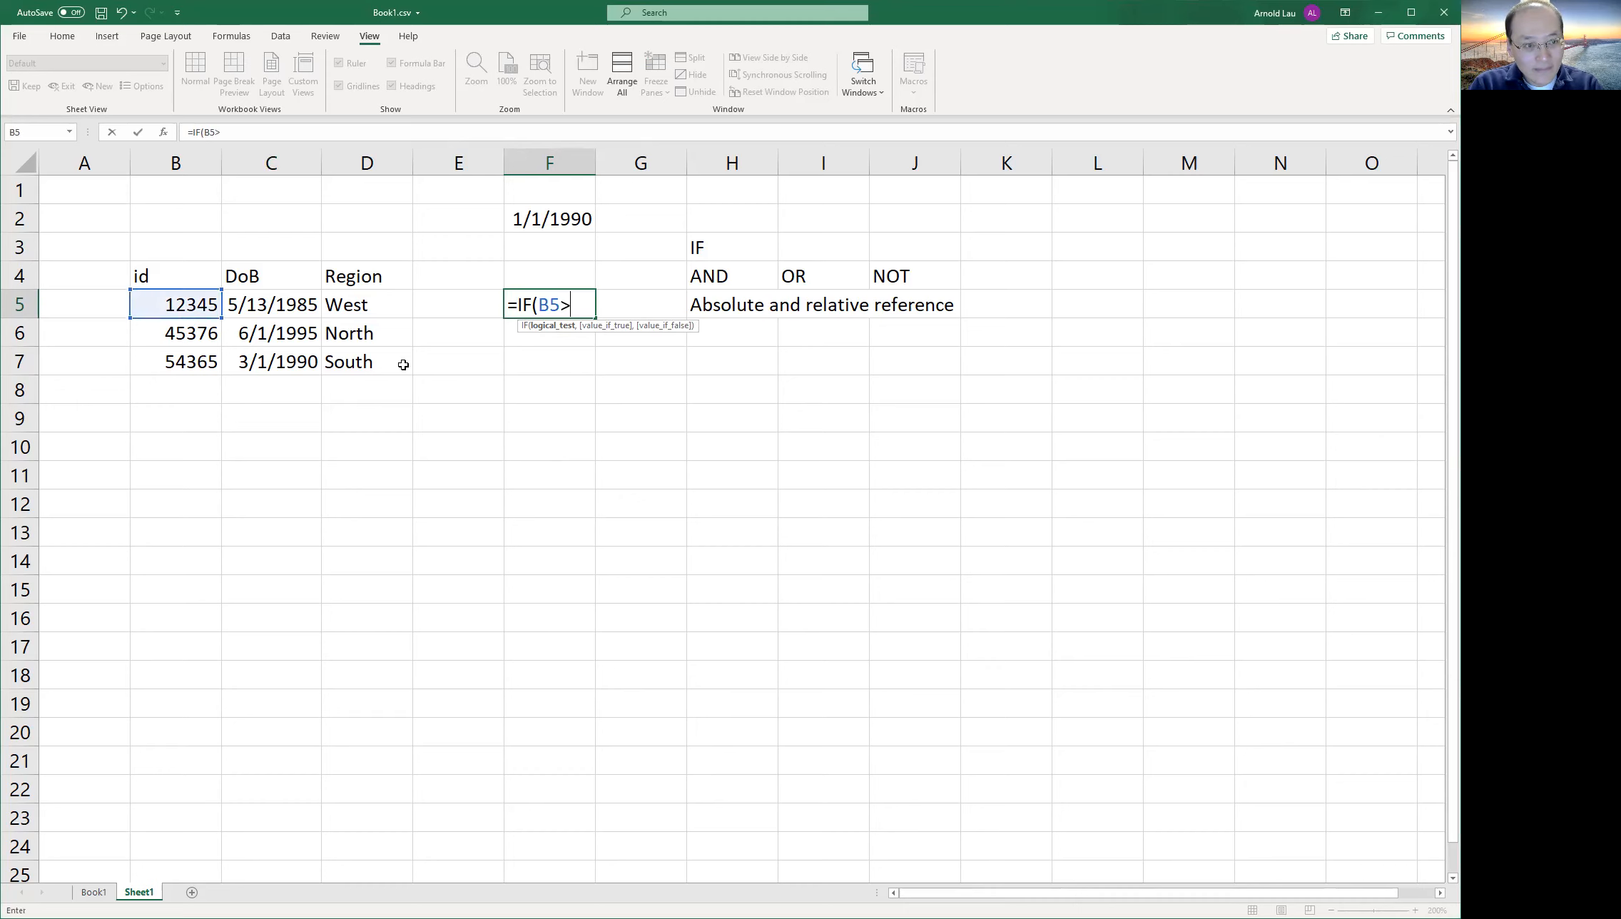
text(12345)
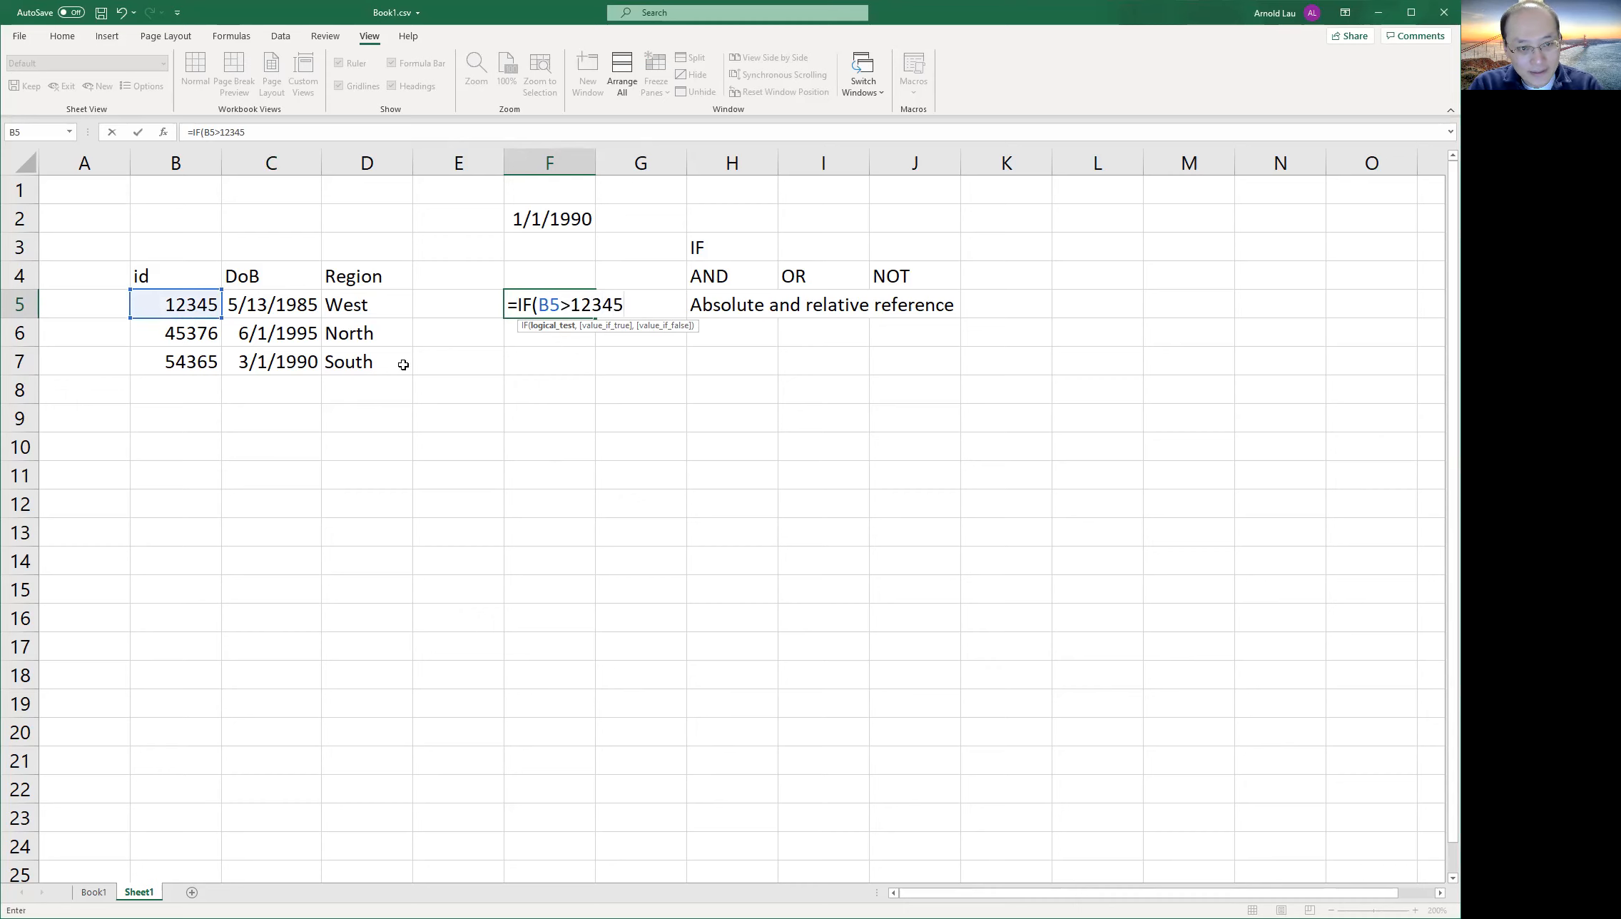
Complete the IF formula in F5 with T as the value if true and F as the value if false.
text(,)
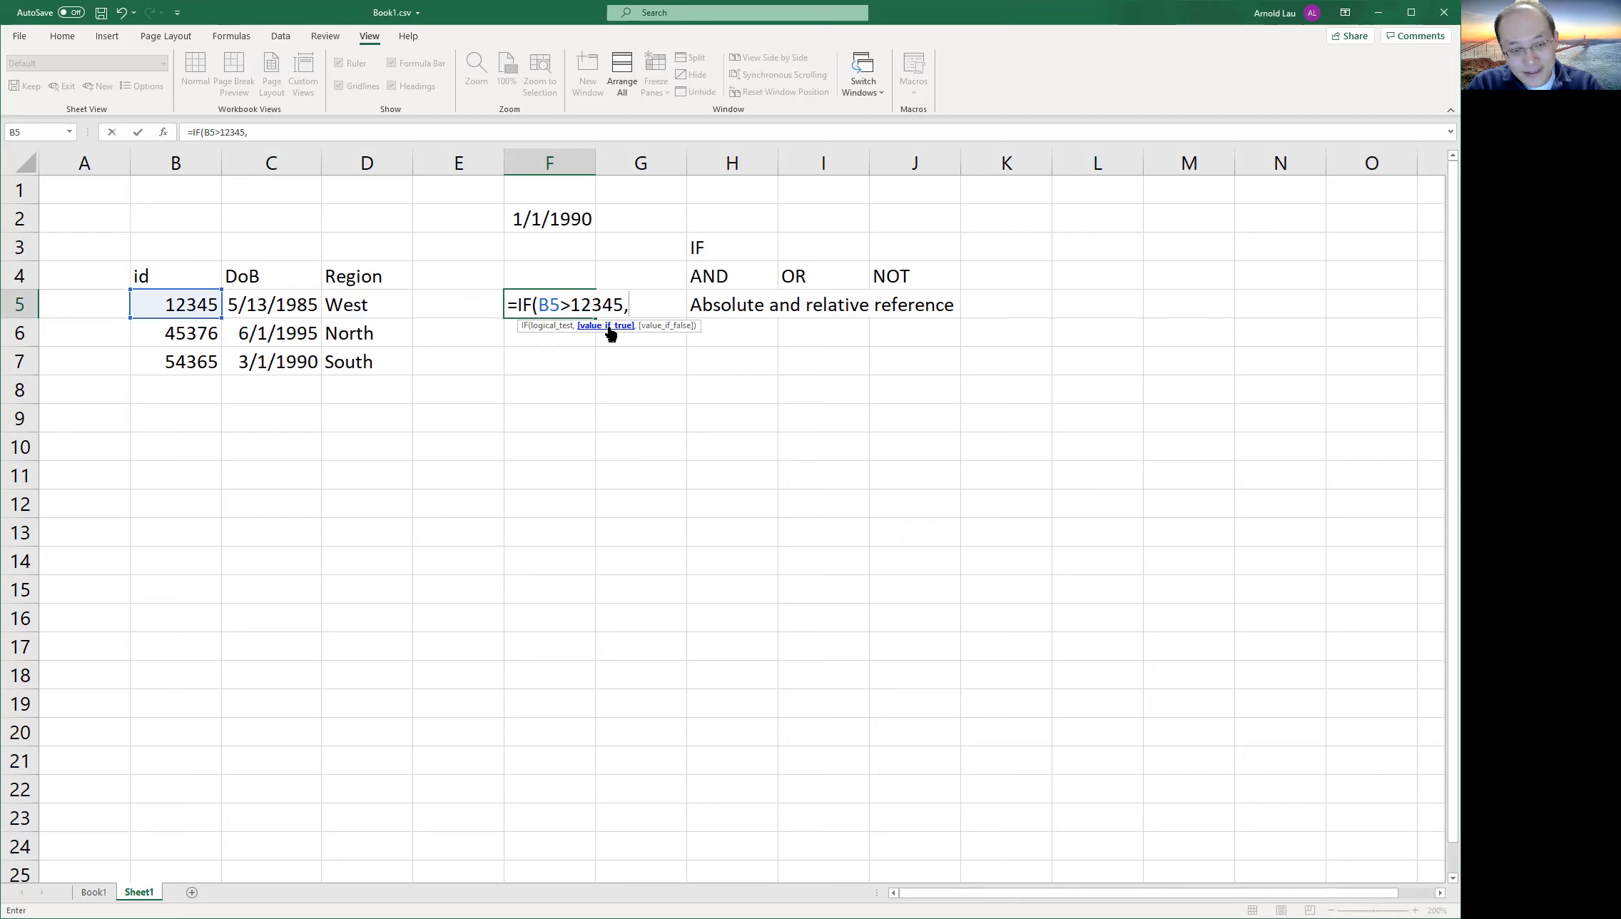
text(T)
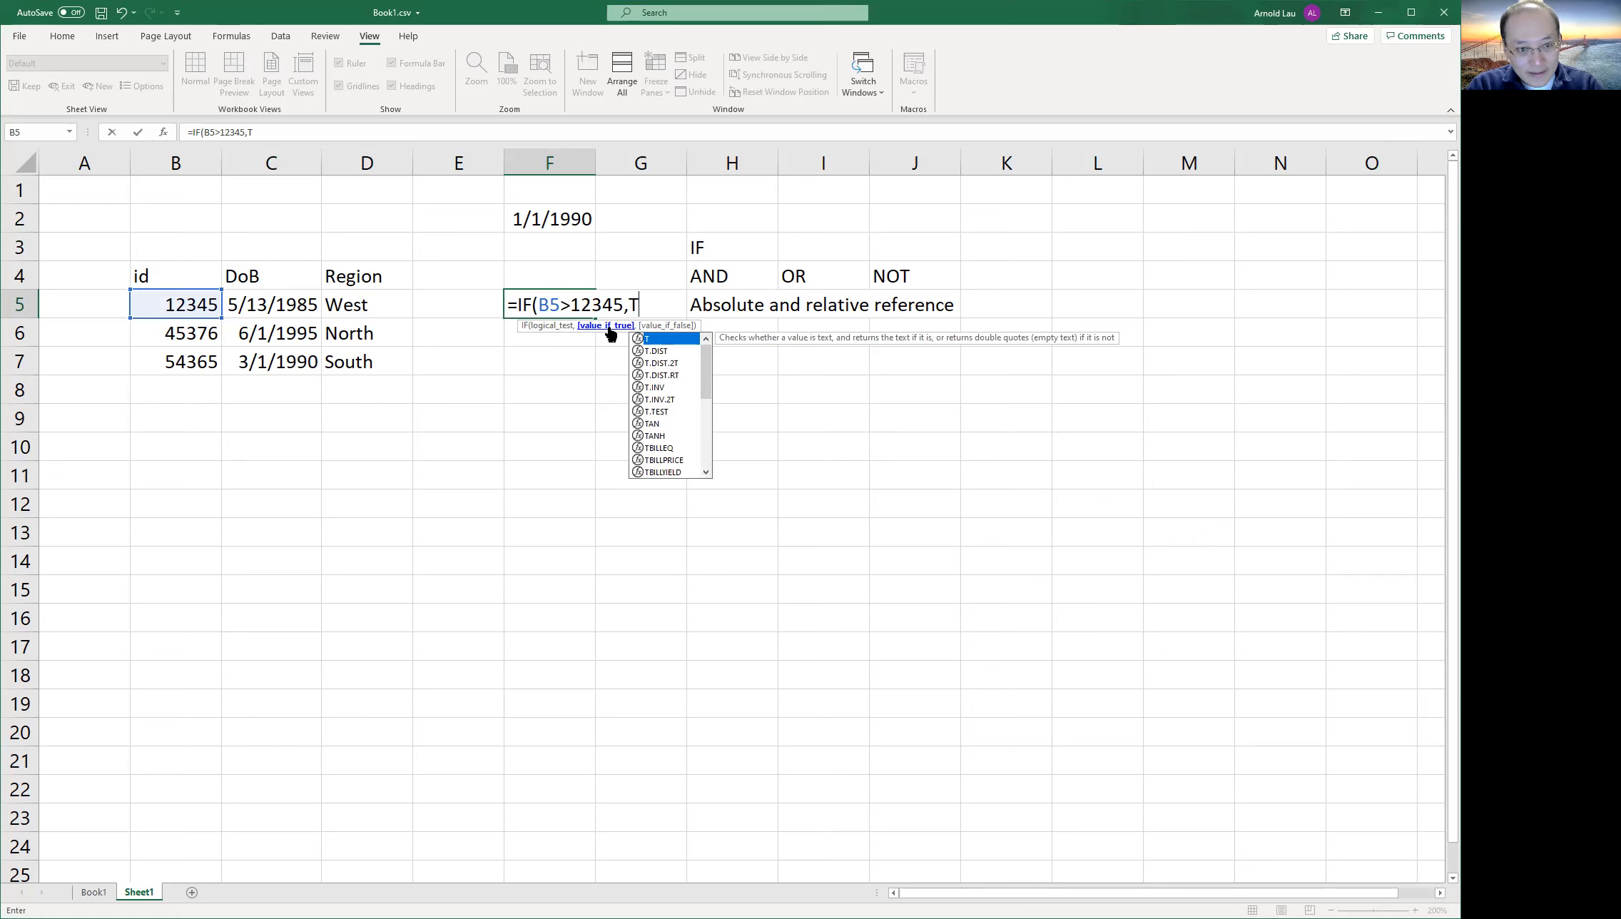
text(,)
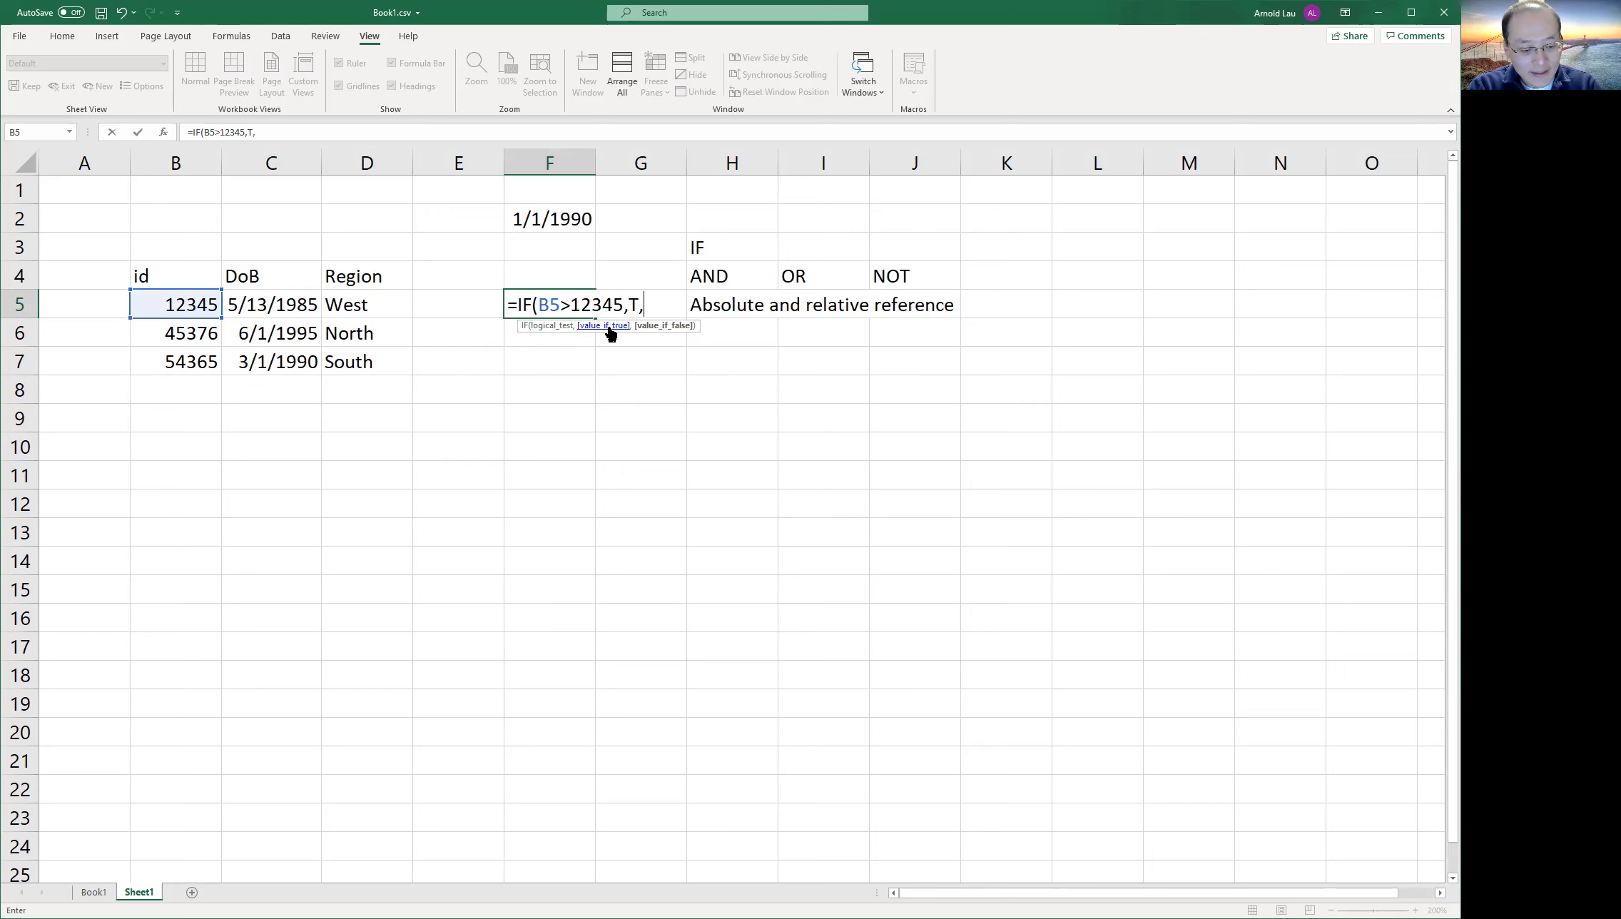
text(F)
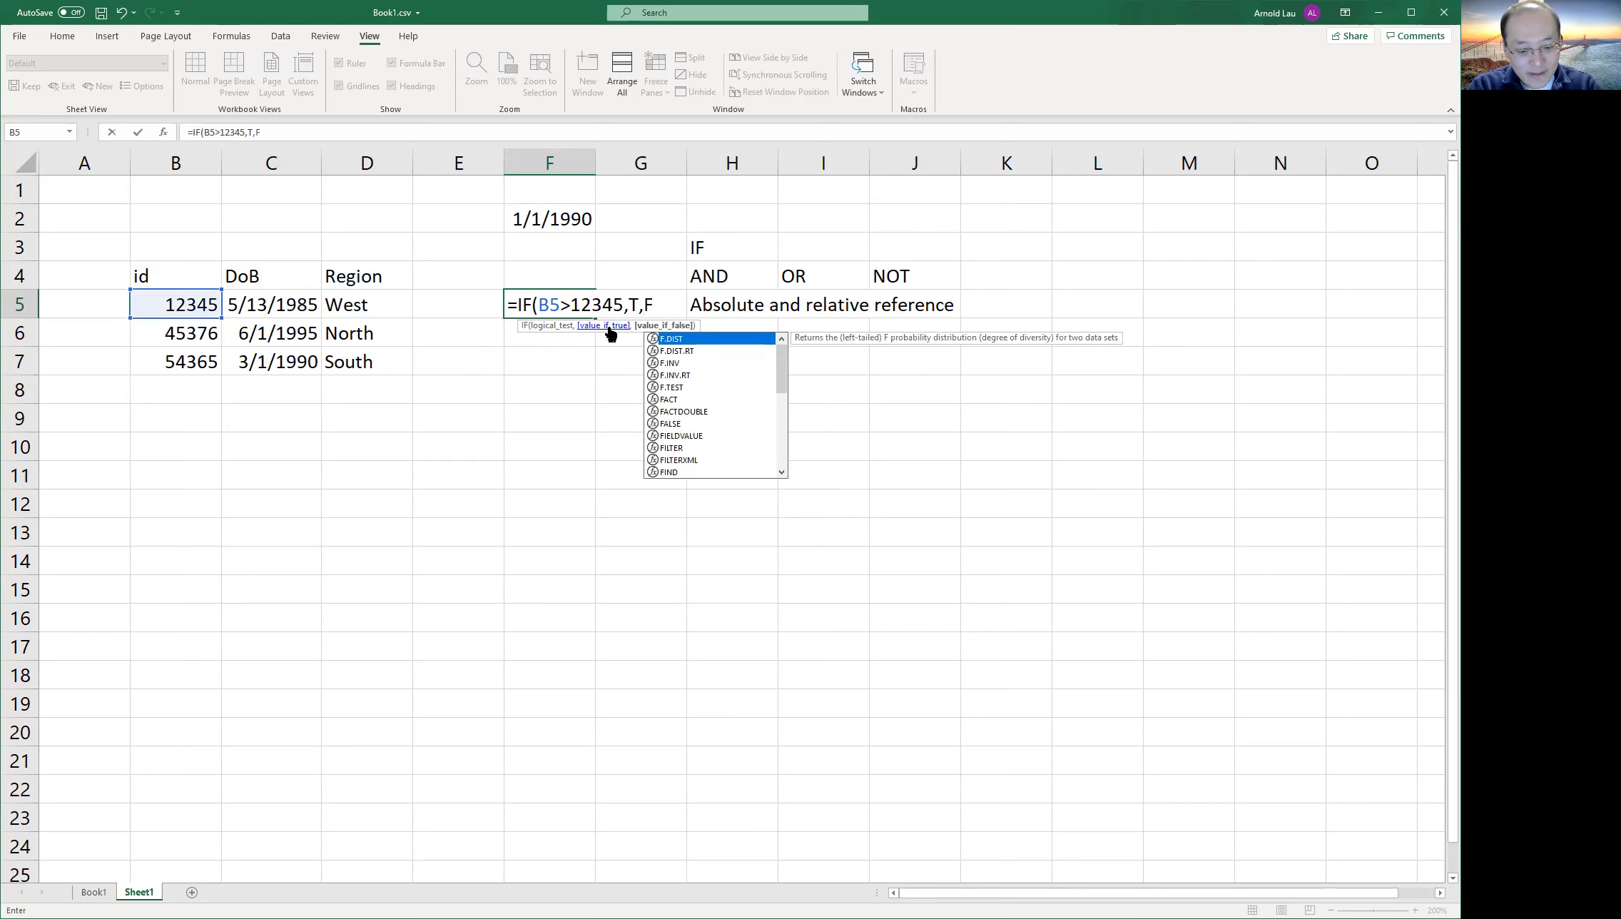
text())
key(Return)
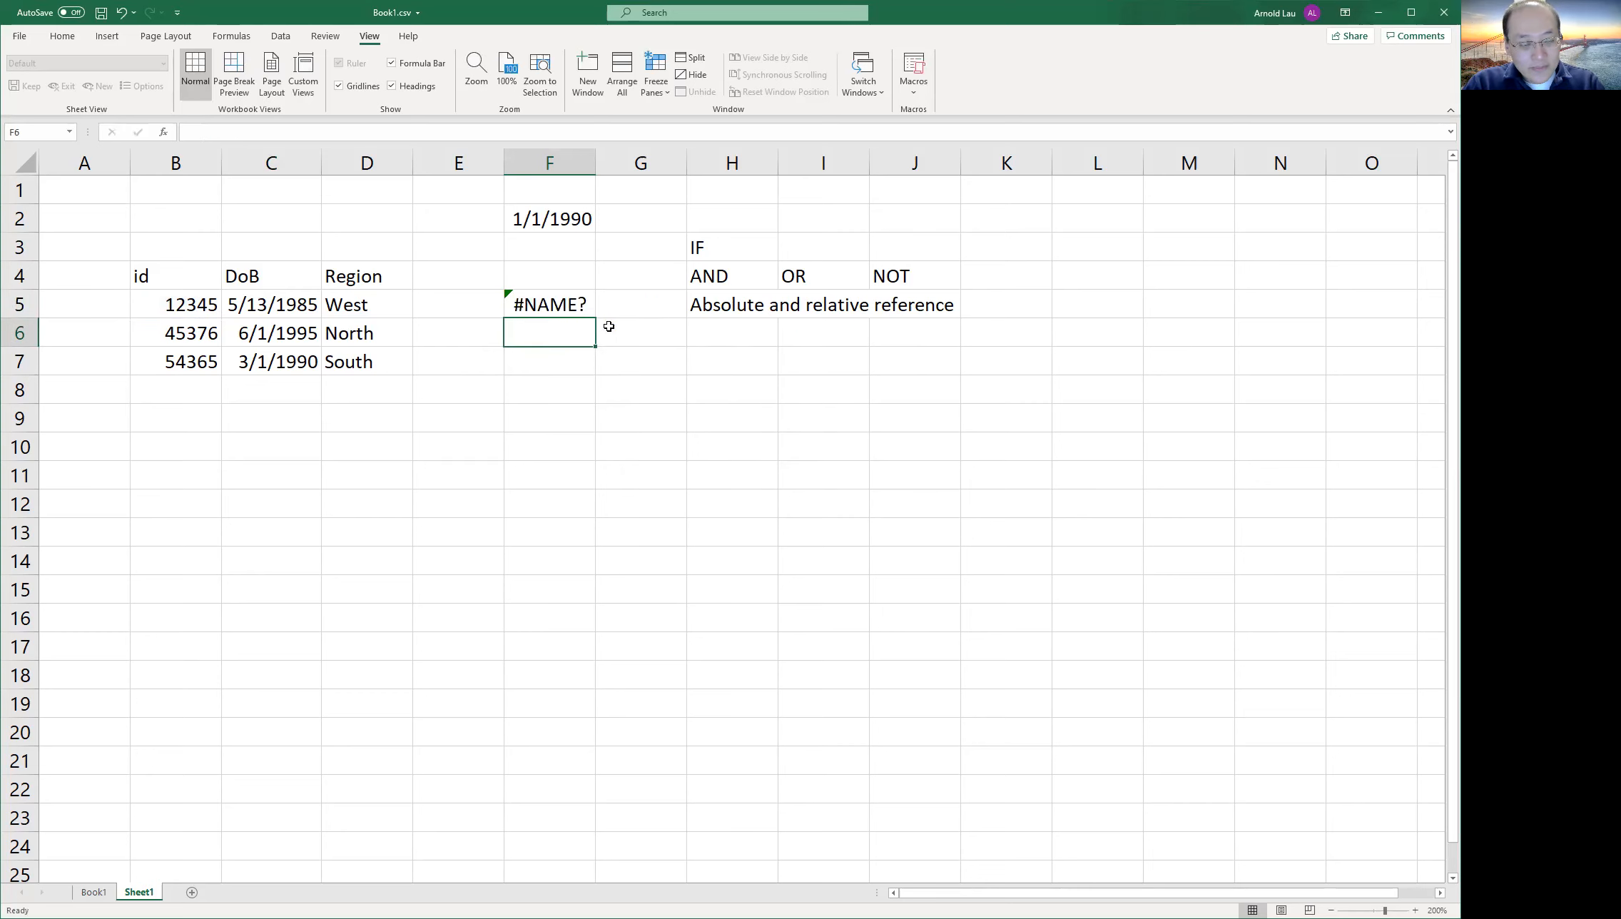
Enclose T and F in double quotation marks in F5's formula, making it =IF(B5>12345,"T","F").
key(Up)
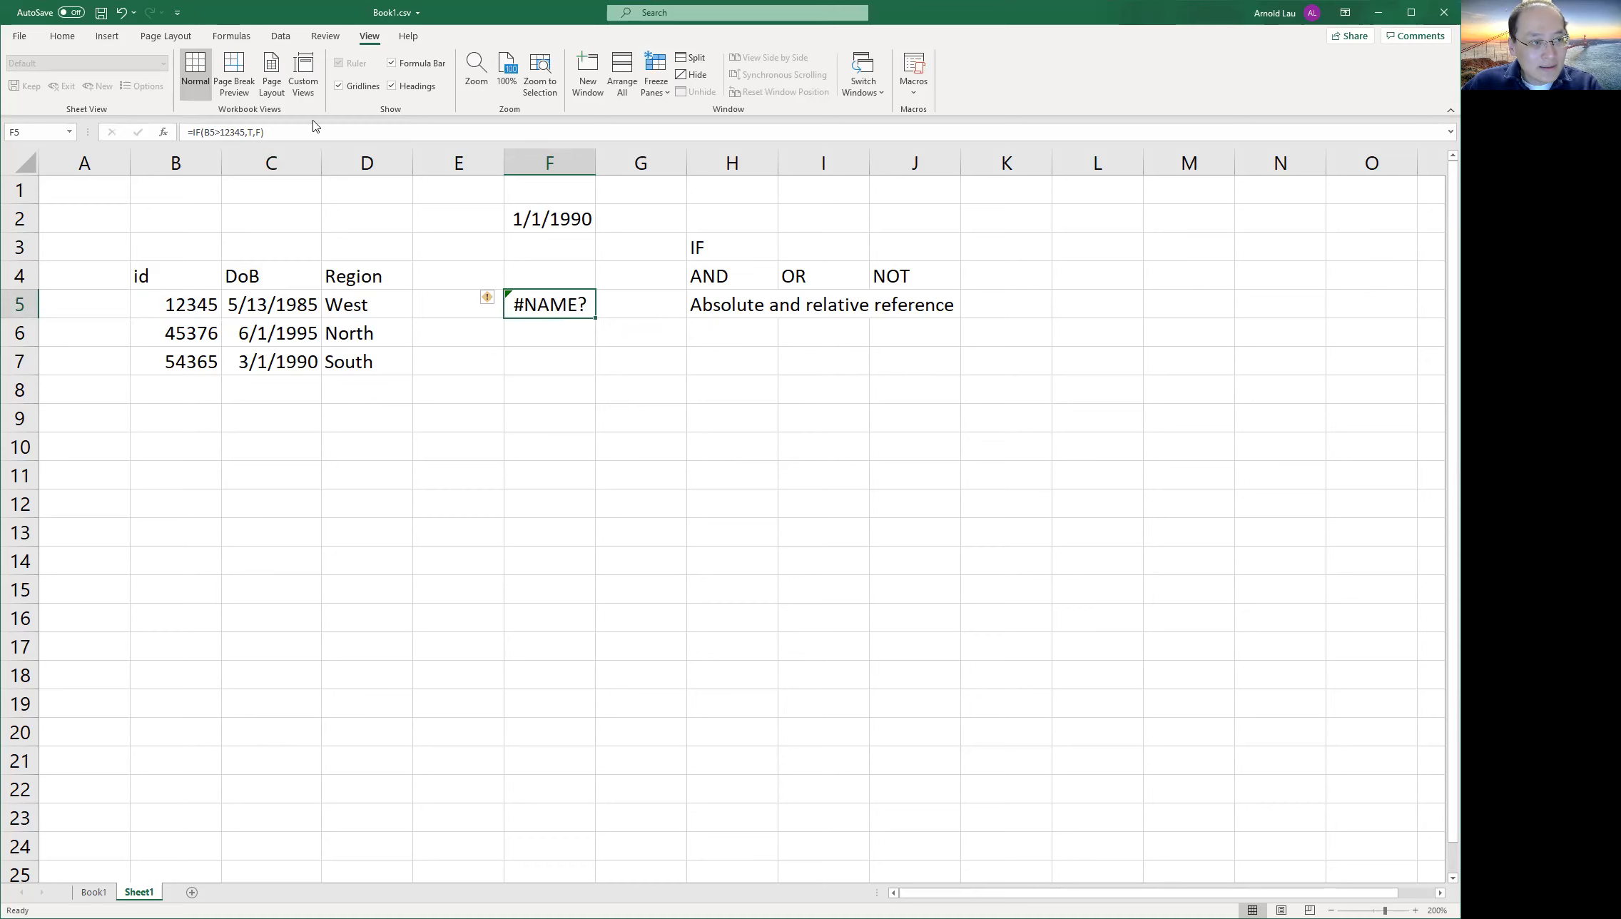
click(244, 132)
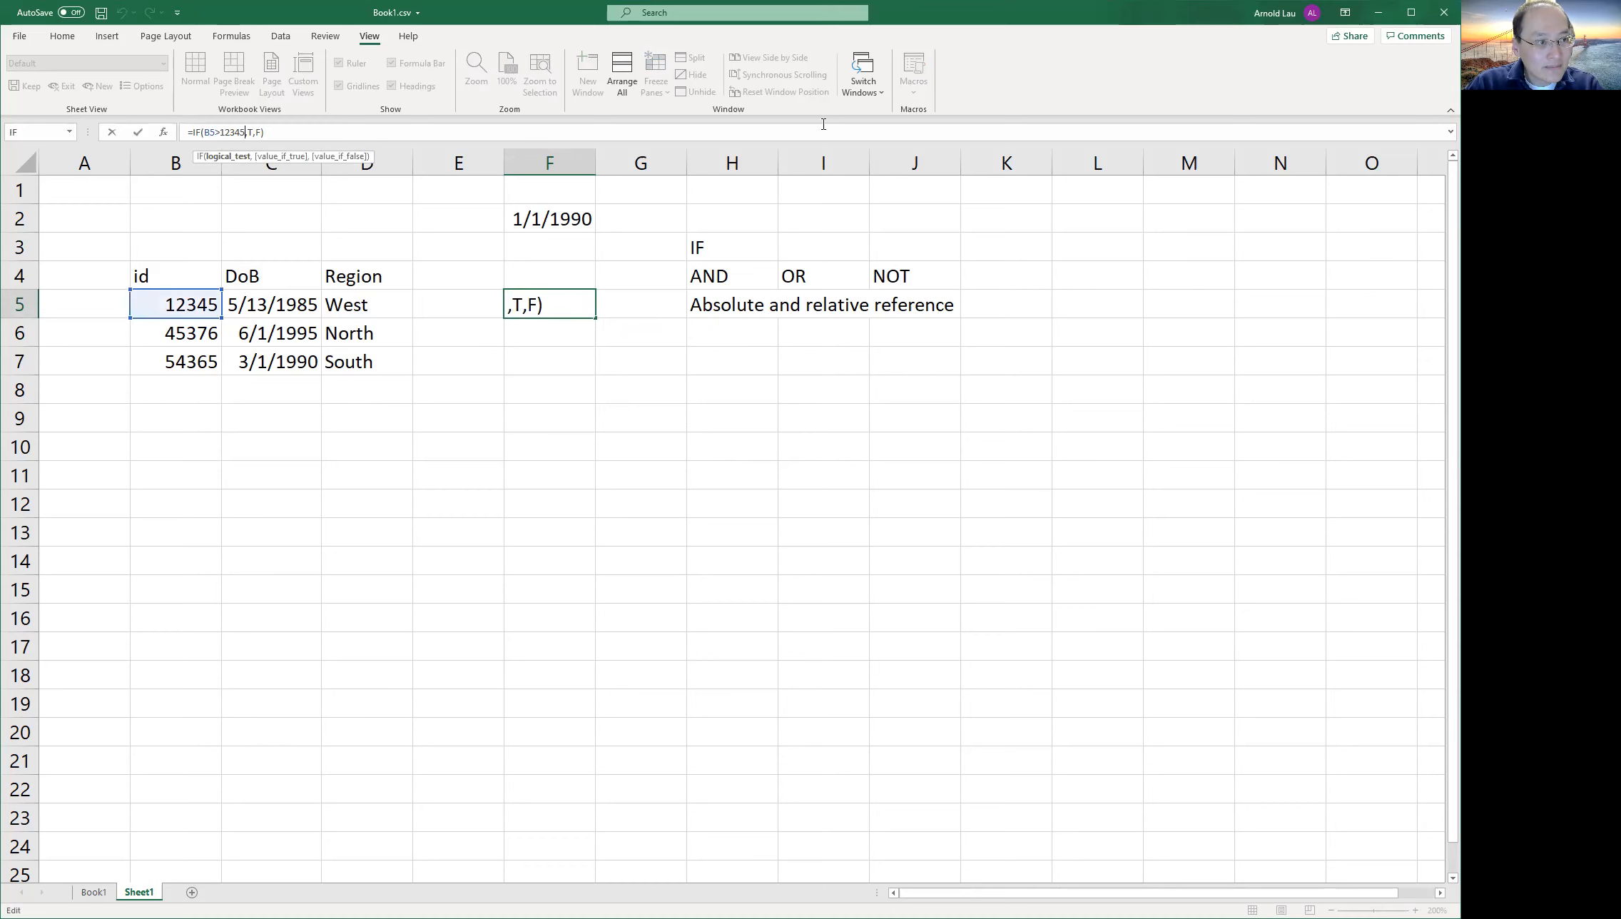
key(Left)
key(Left)
key(Left)
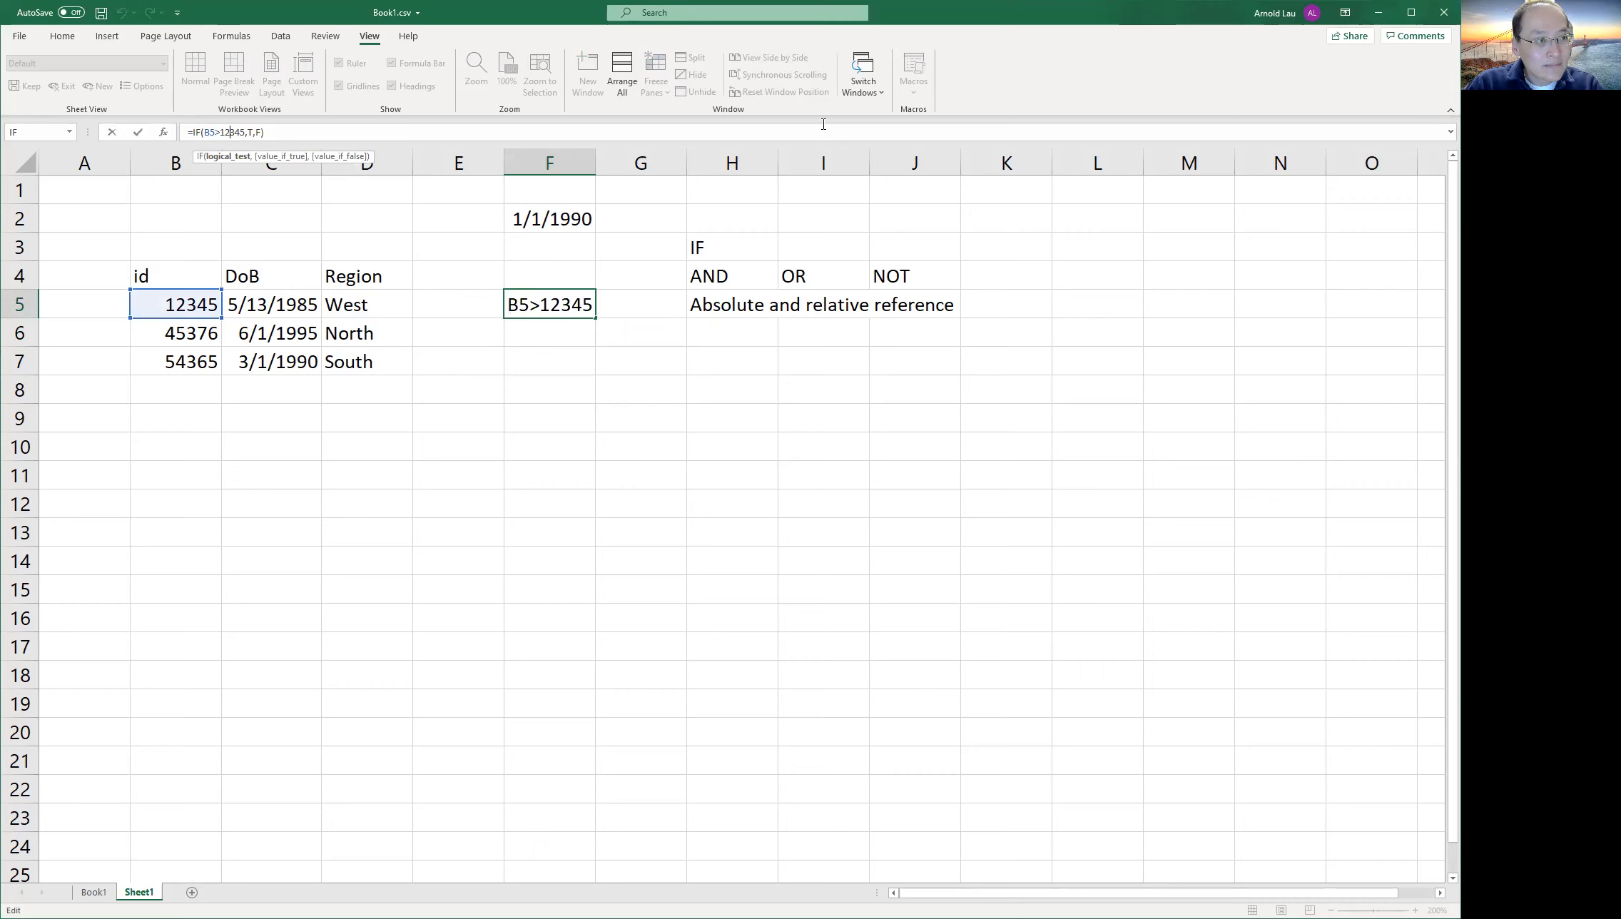
key(Right)
key(Right)
key(Right)
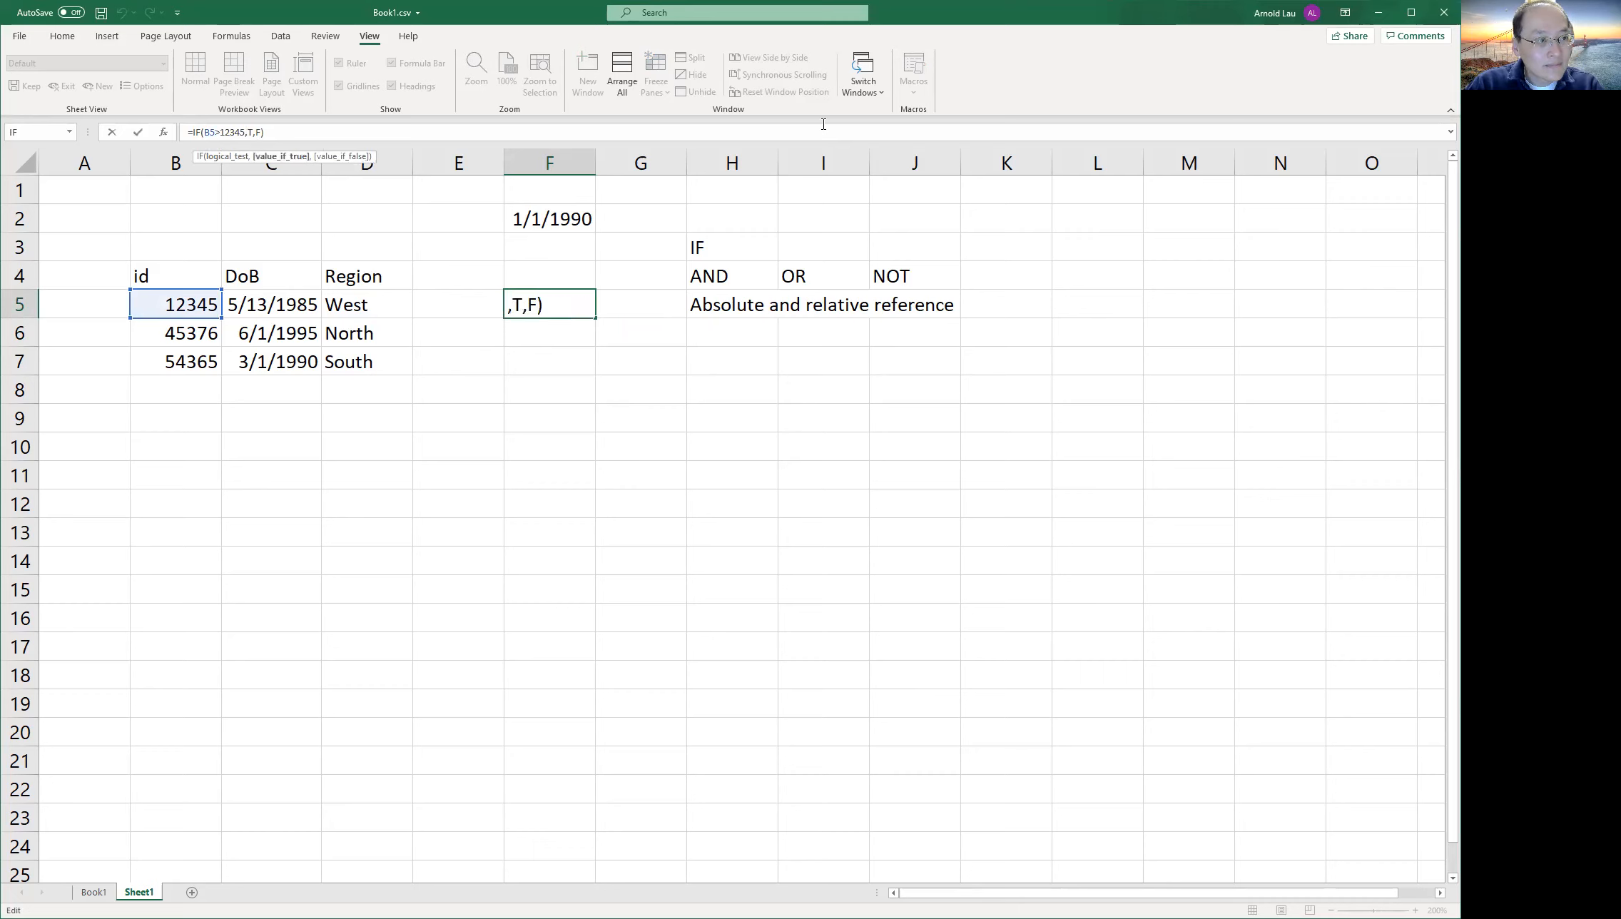
text(")
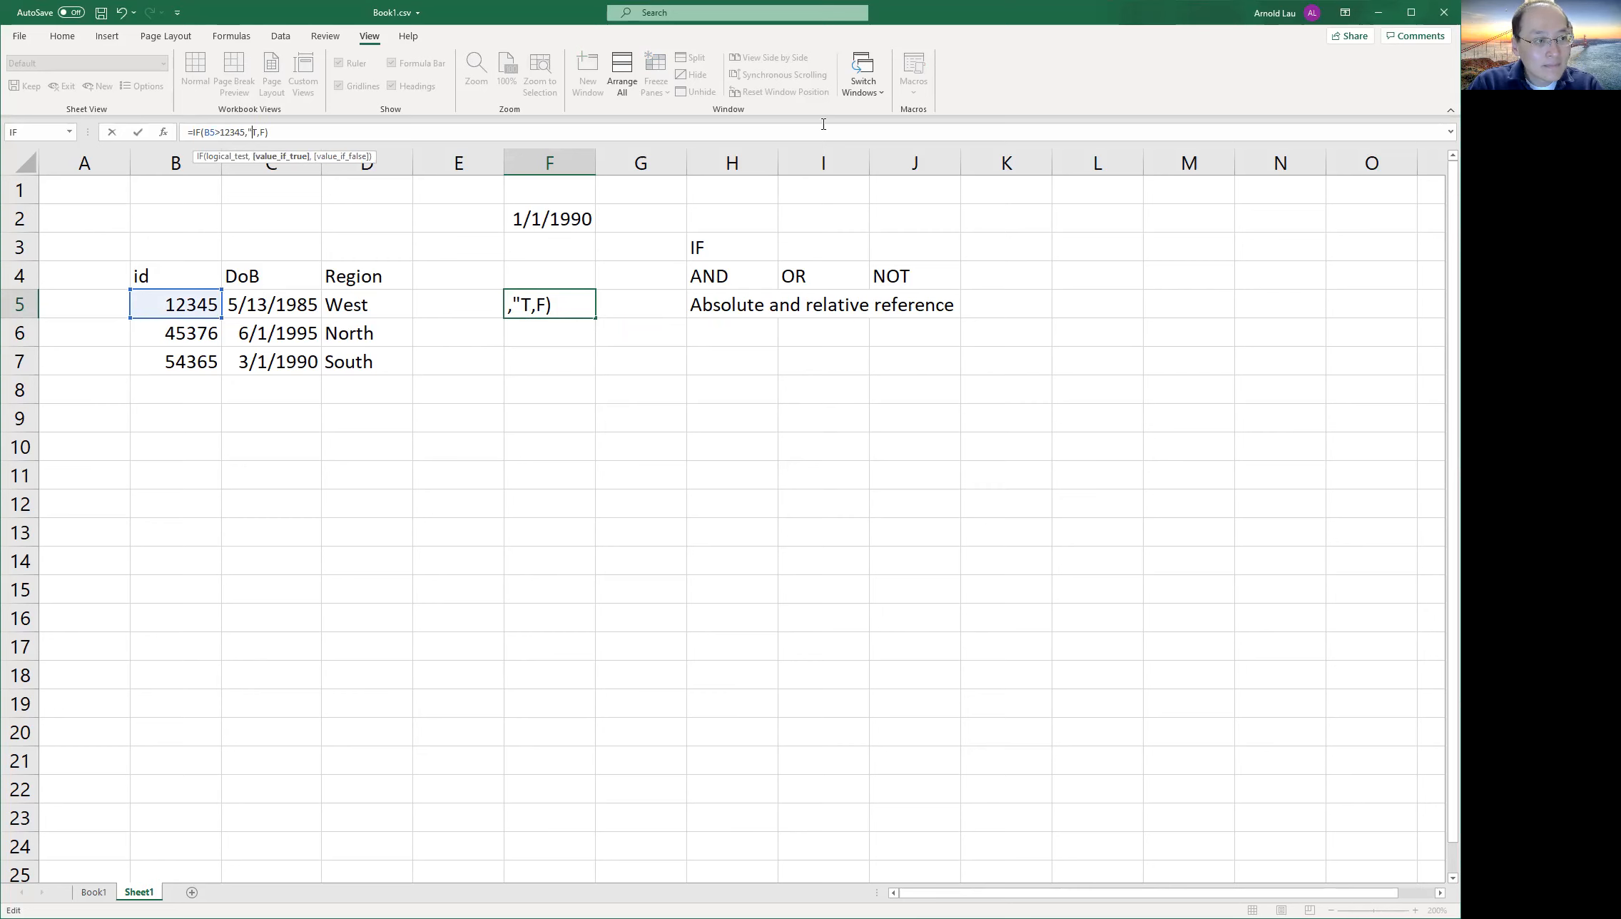
key(Right)
text(")
key(Right)
text(")
key(Right)
text(")
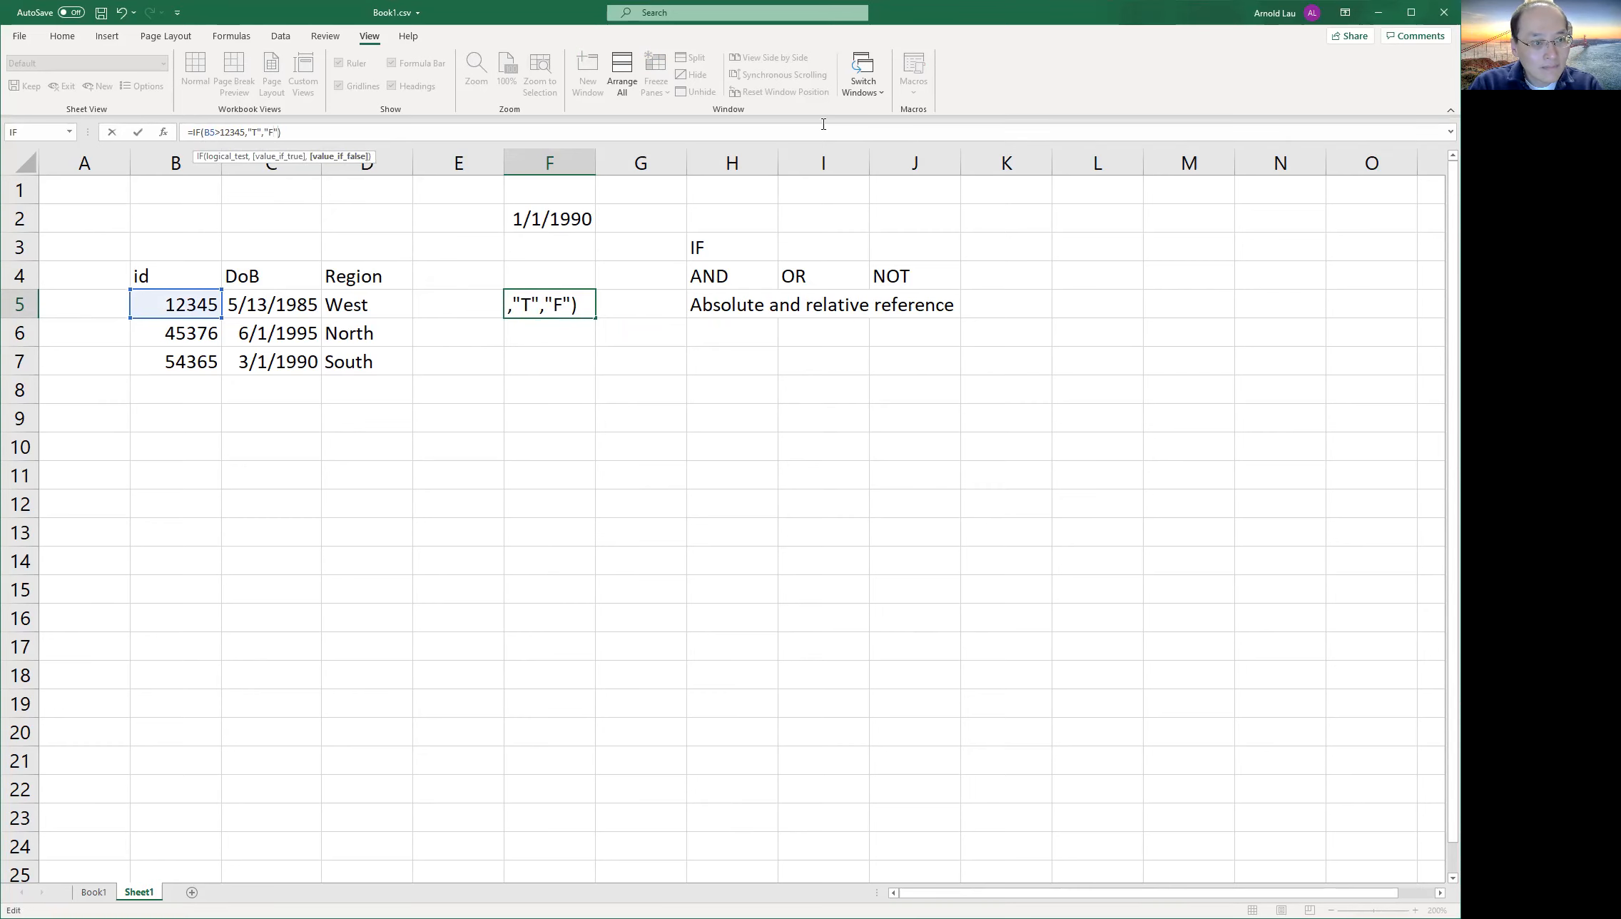
key(Return)
key(Up)
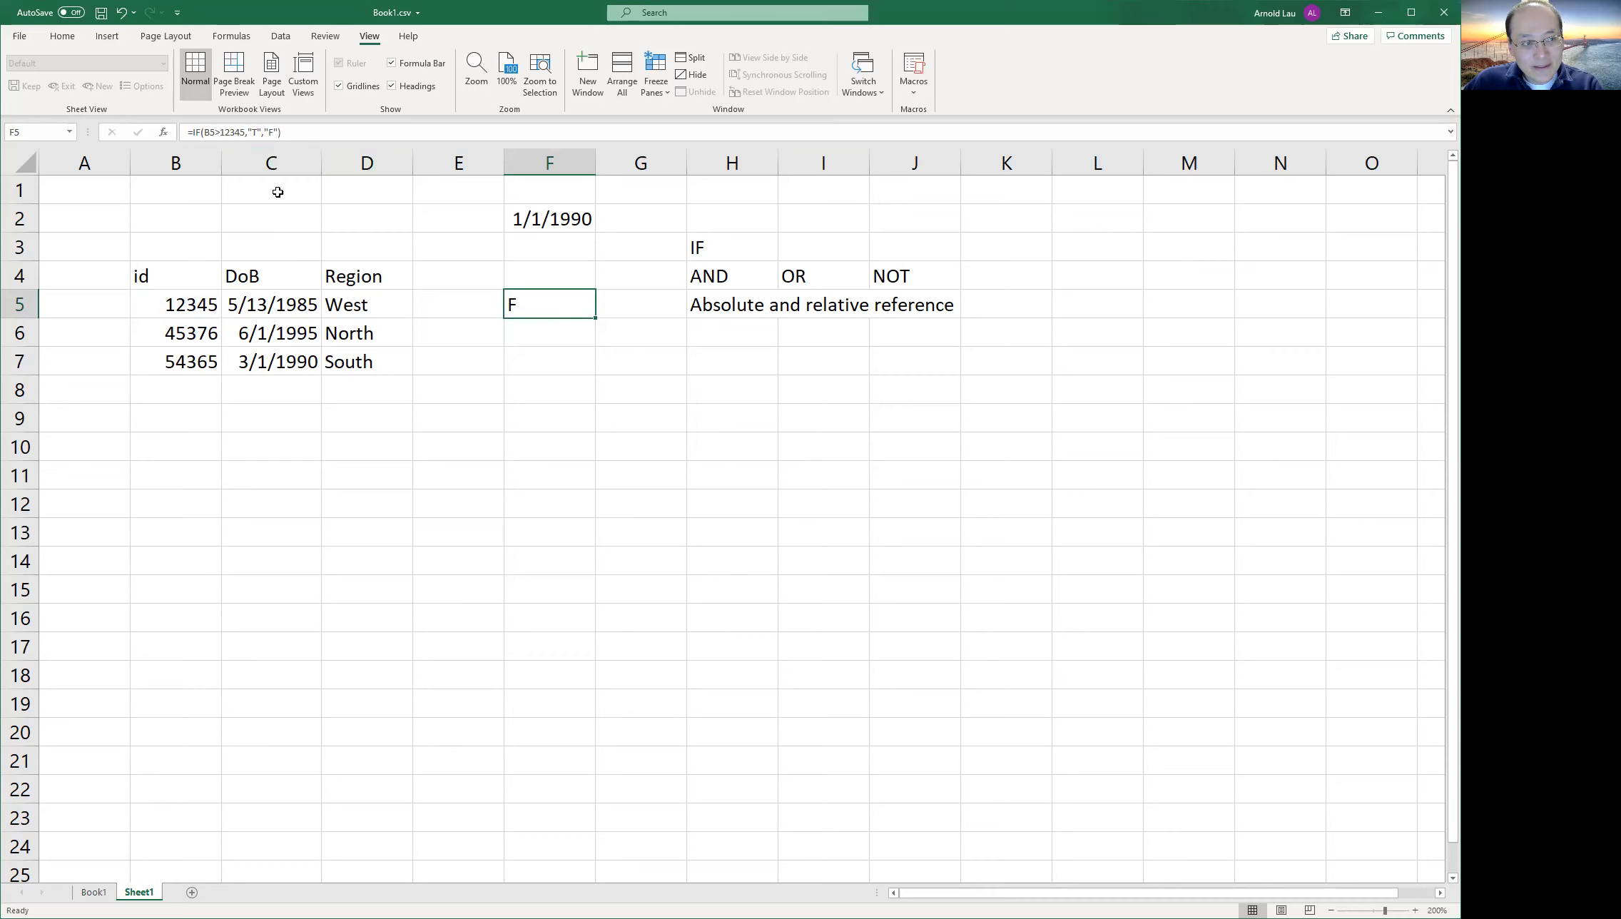
Fill the IF formula from F5 down through F7.
click(238, 131)
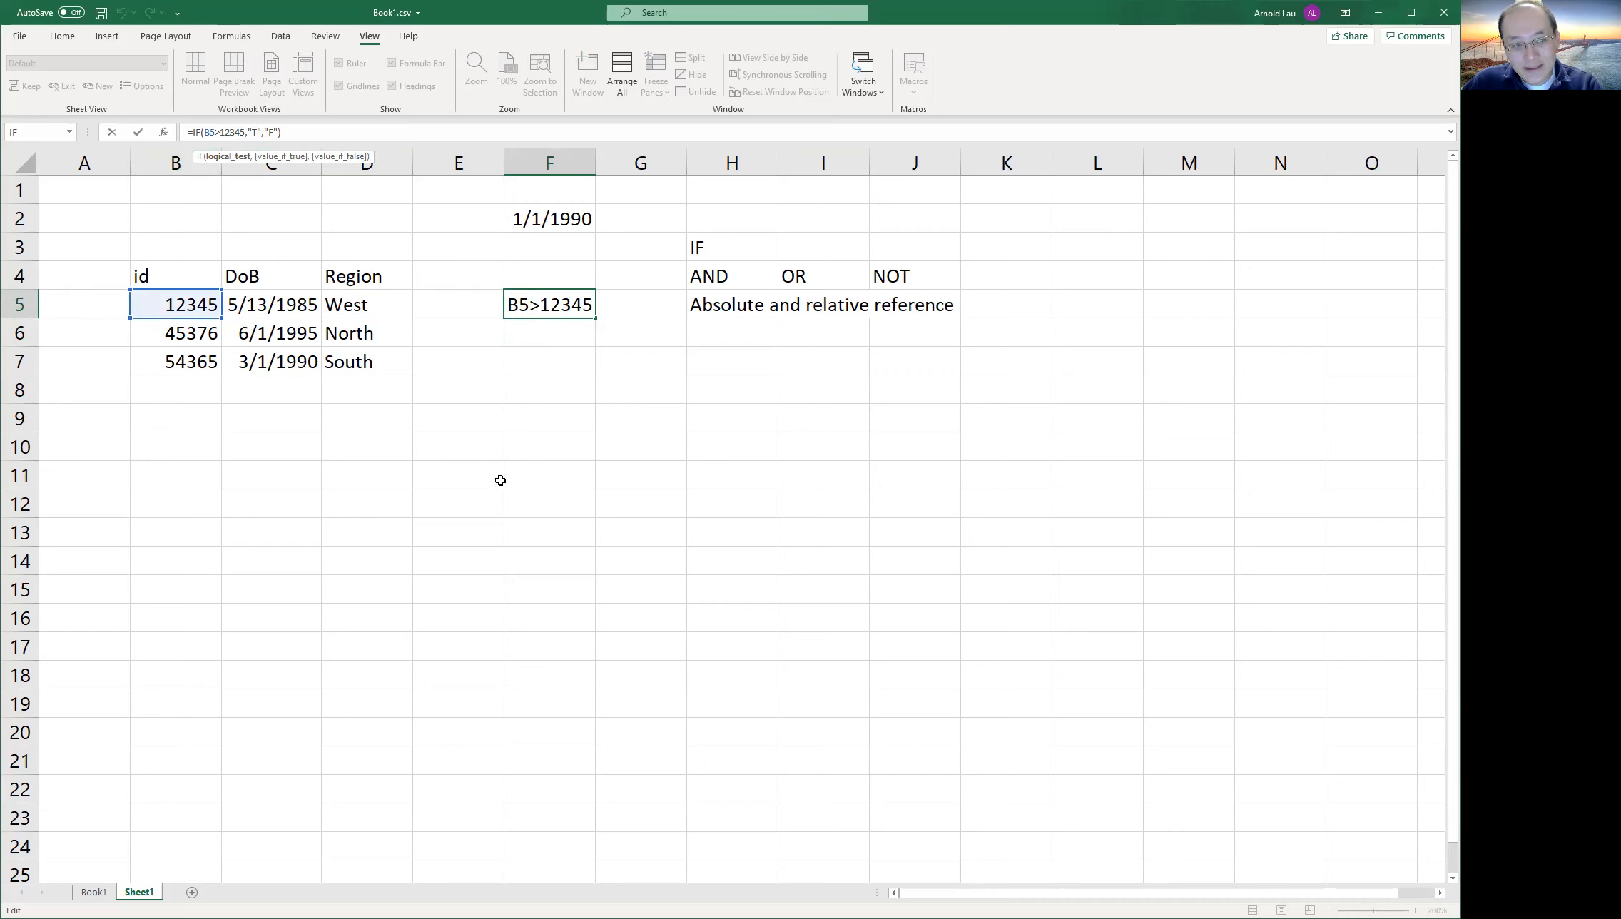
click(440, 483)
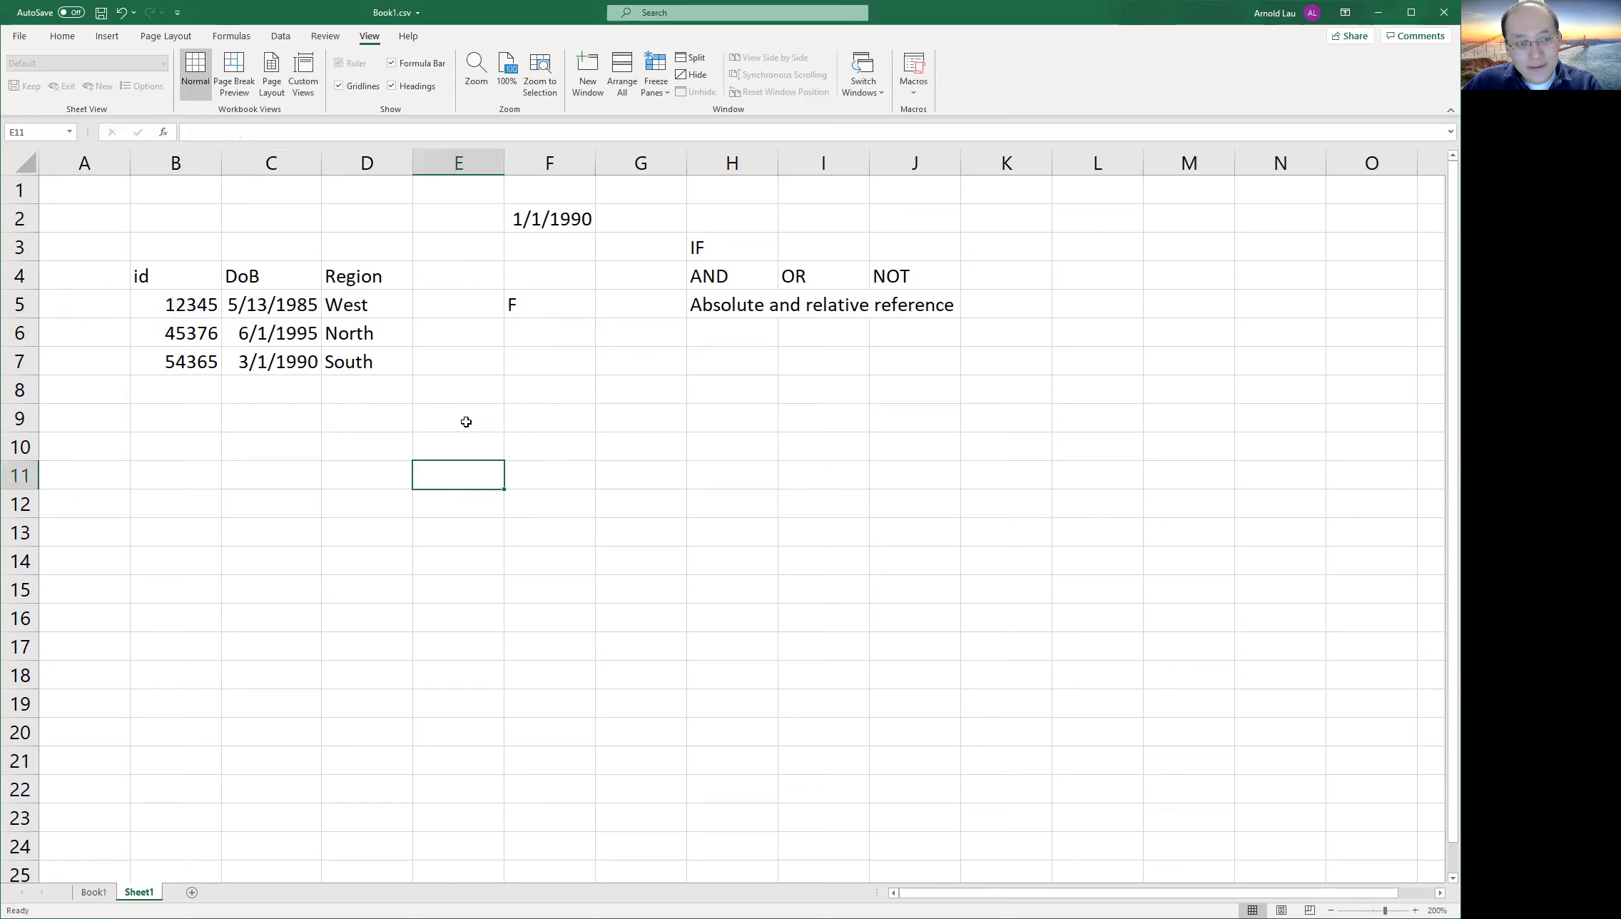
click(548, 307)
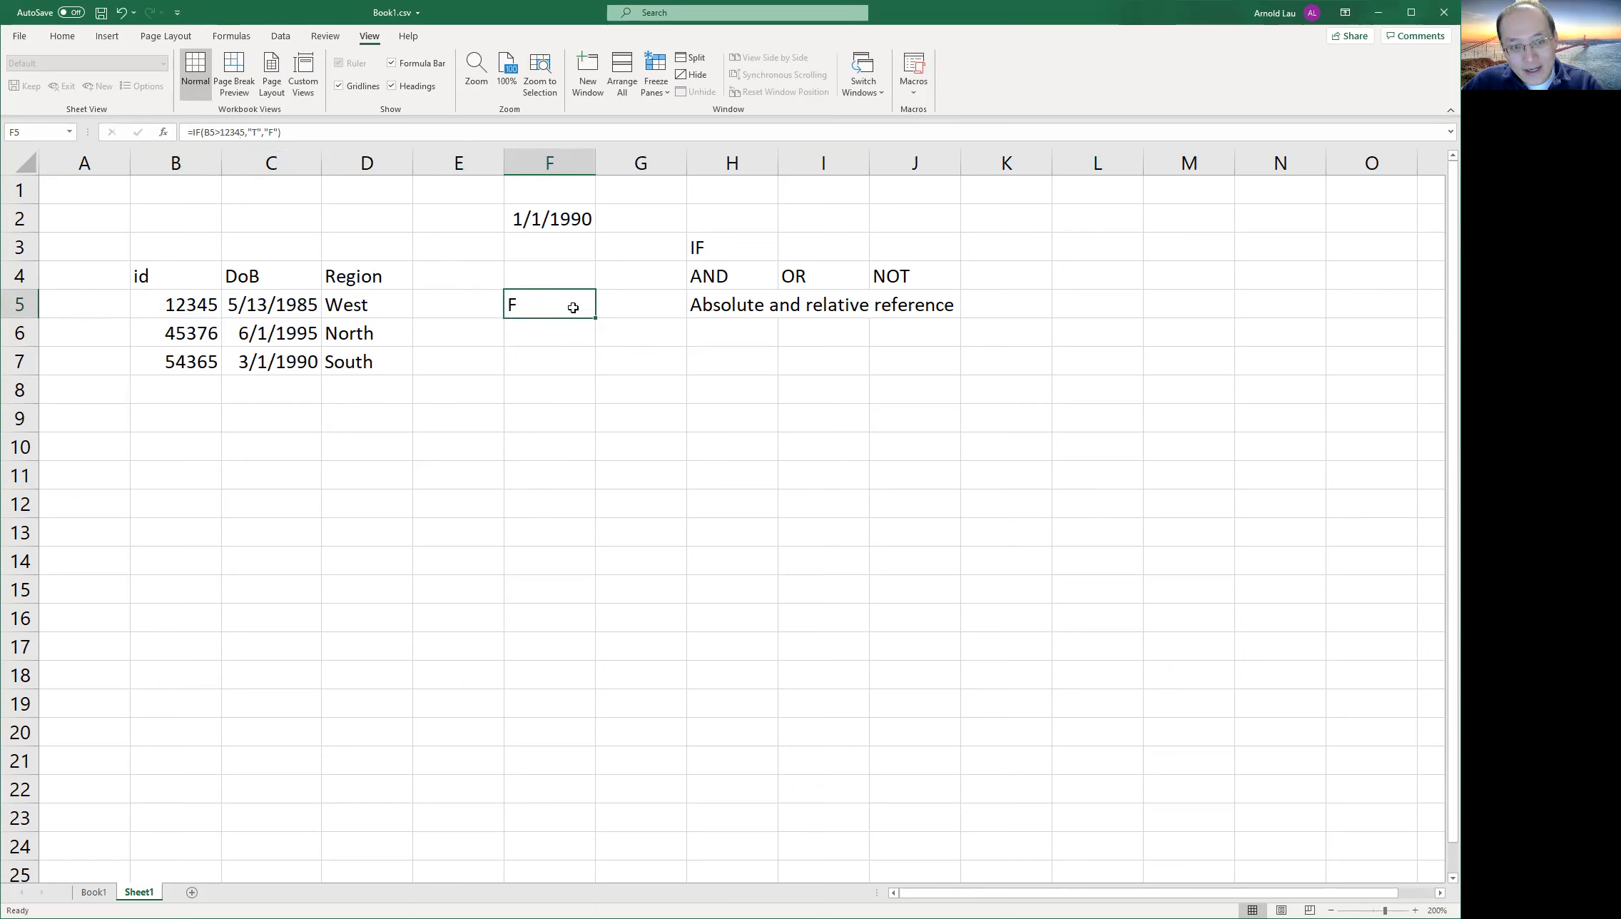
right_click(573, 310)
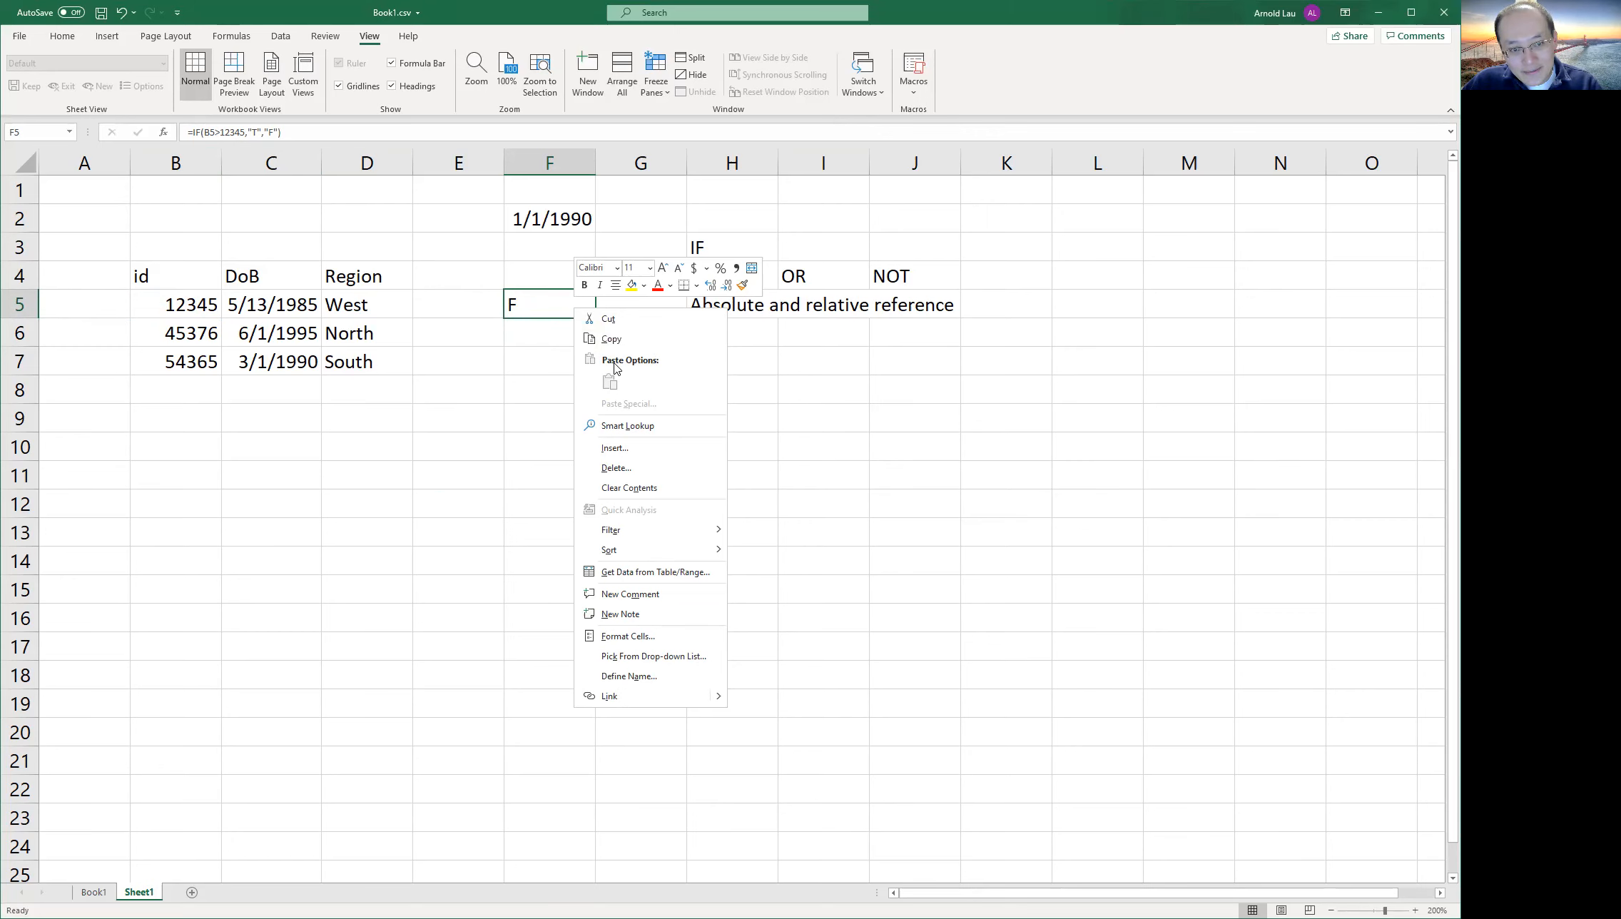
click(551, 302)
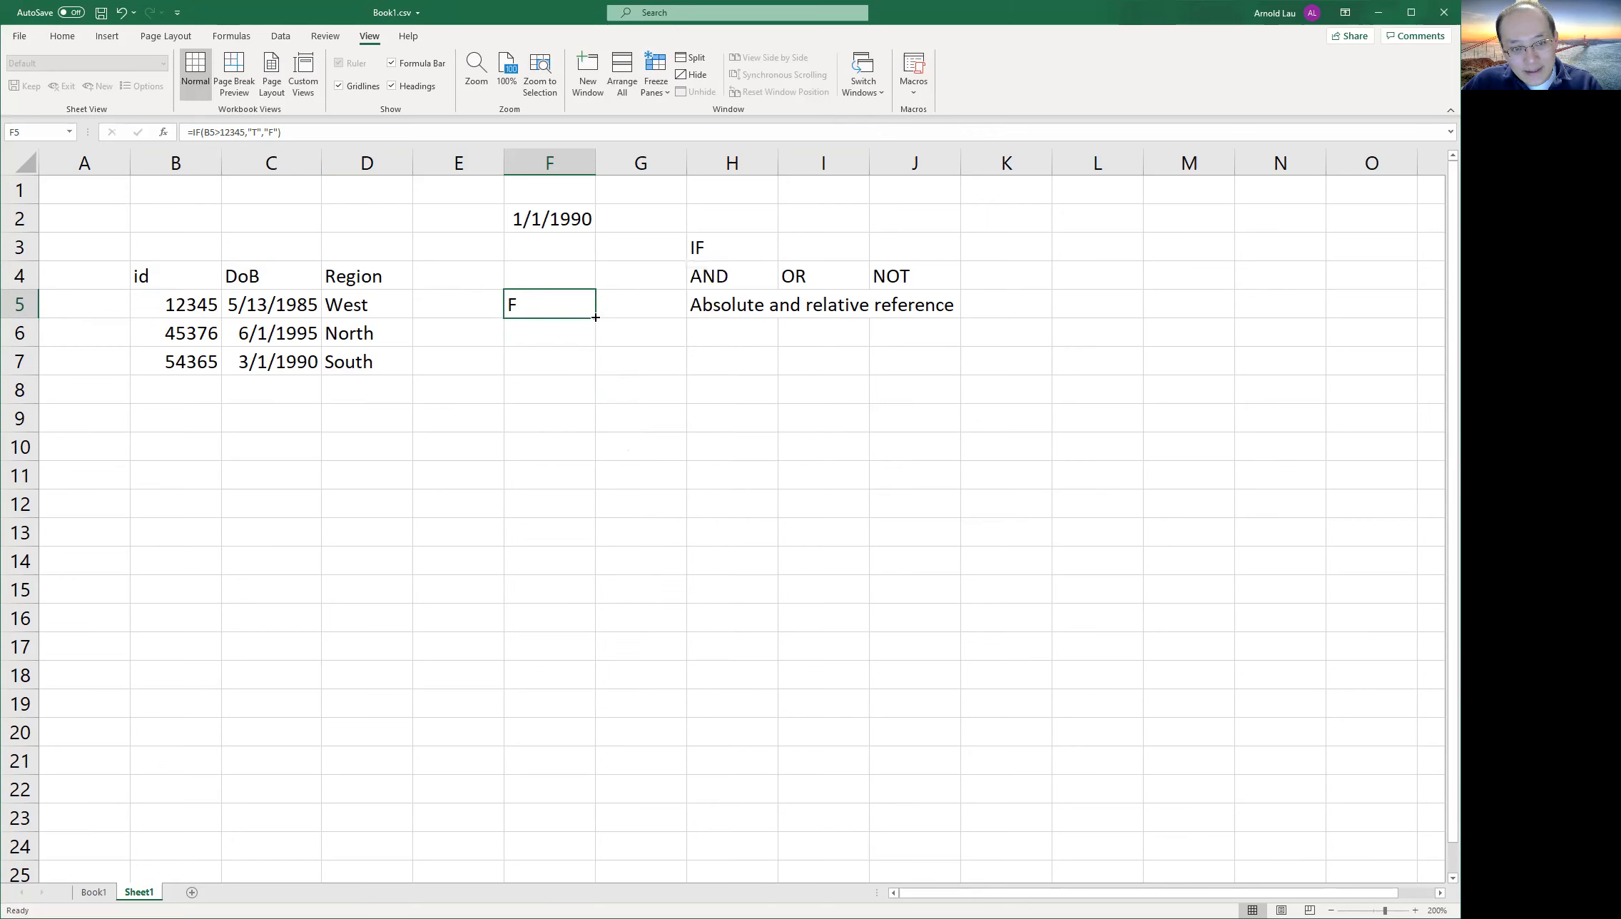
drag(596, 316, 586, 367)
drag(498, 467, 508, 468)
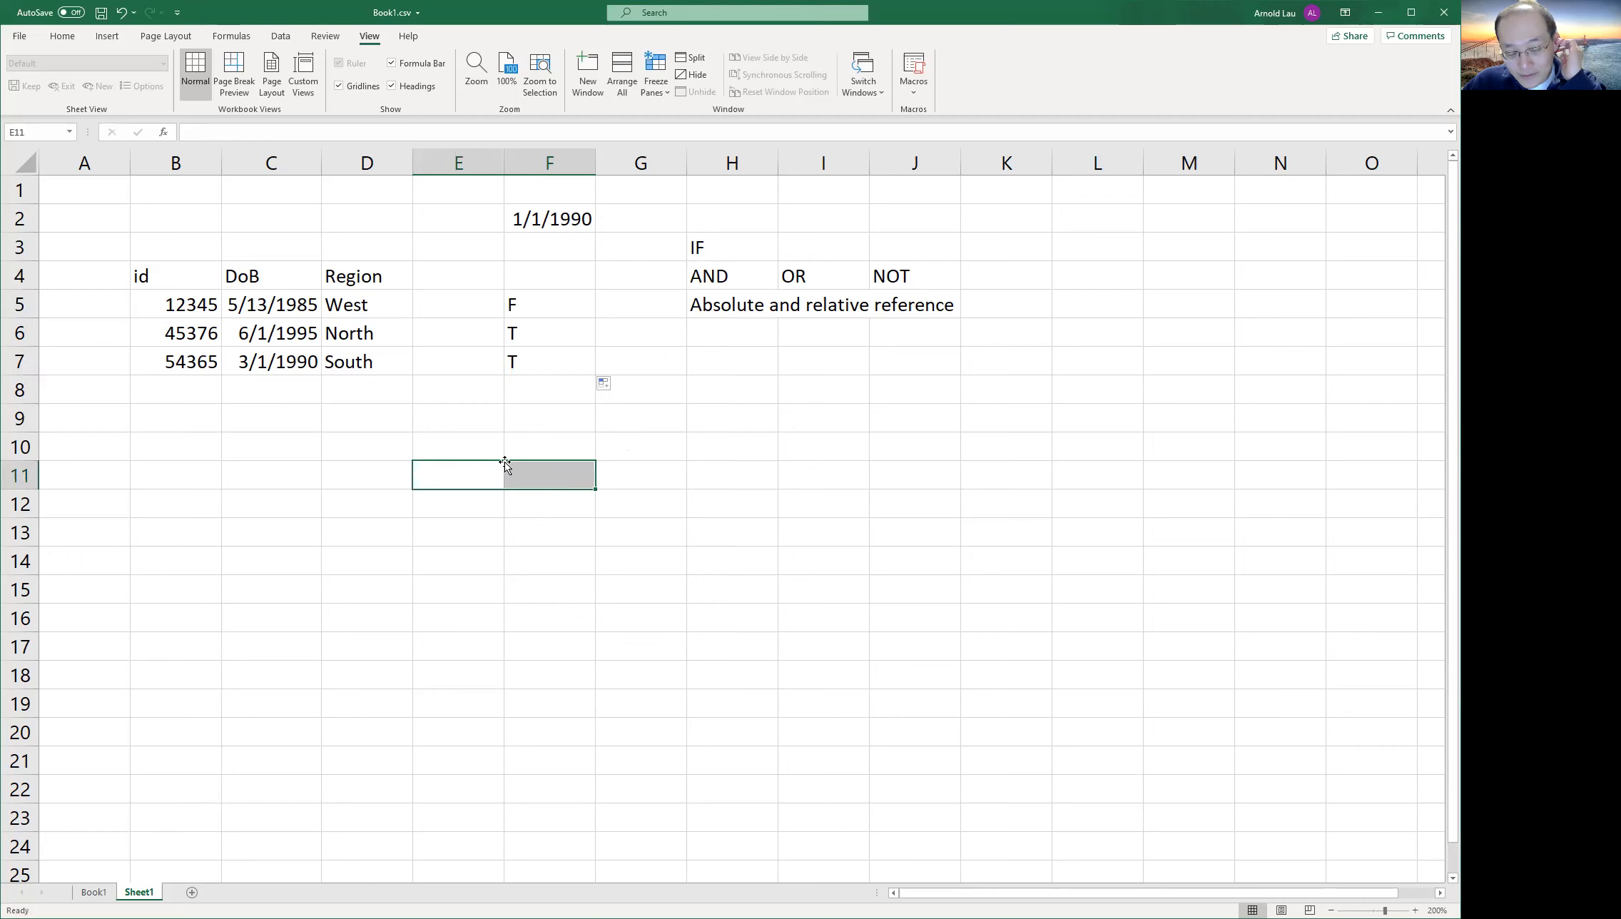
Examine how the relative id reference changes in the formulas of F5, F6 and F7.
click(533, 331)
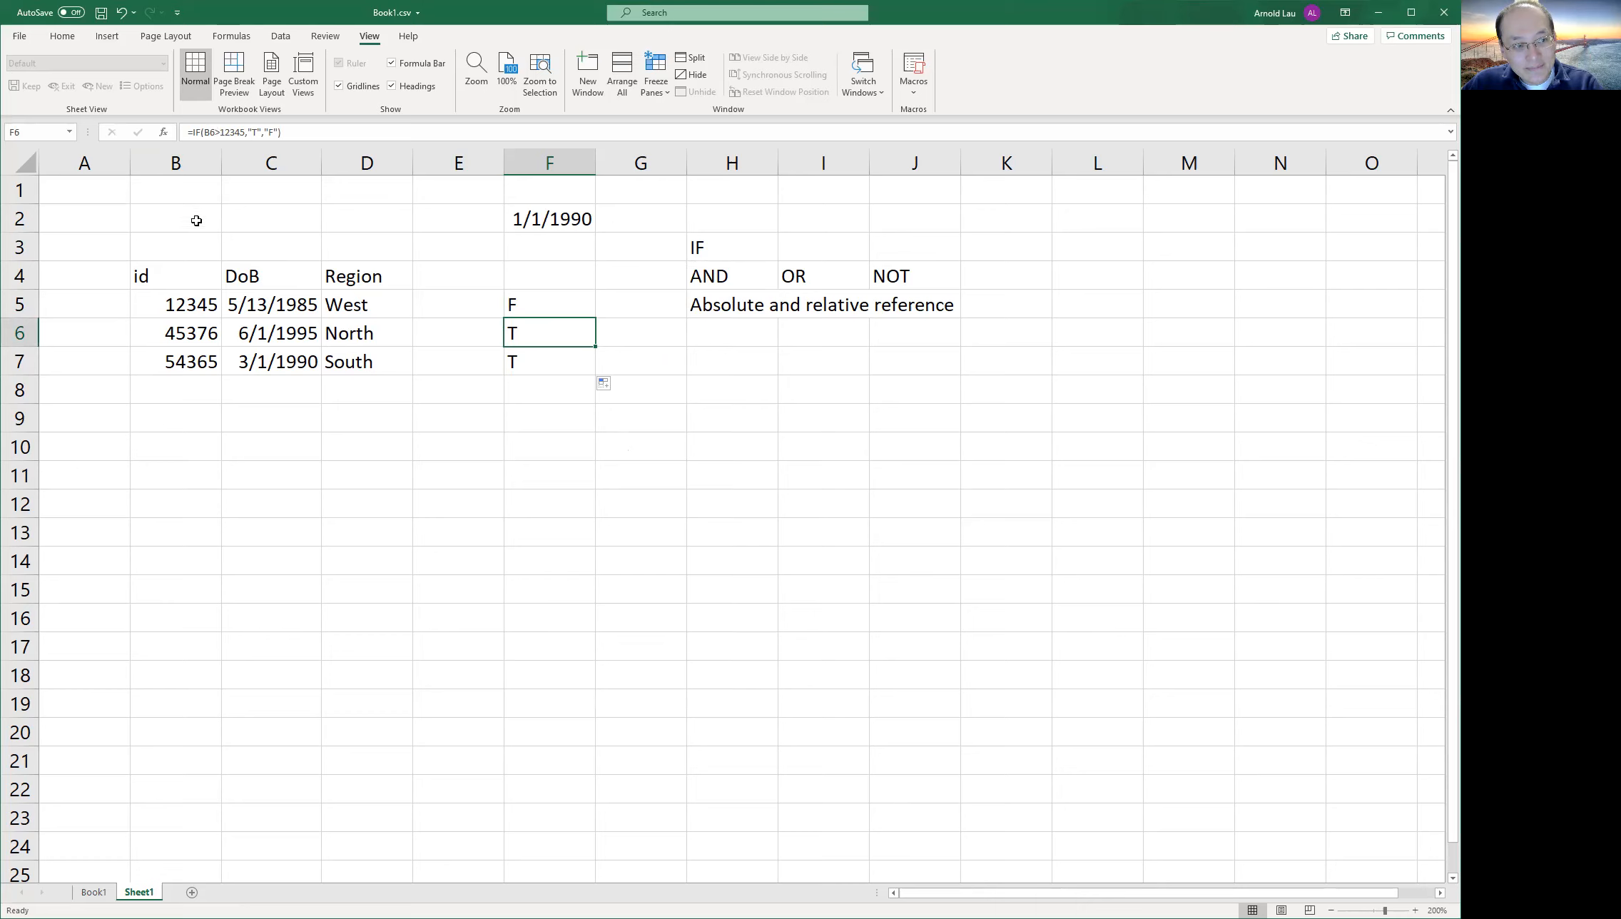
click(532, 361)
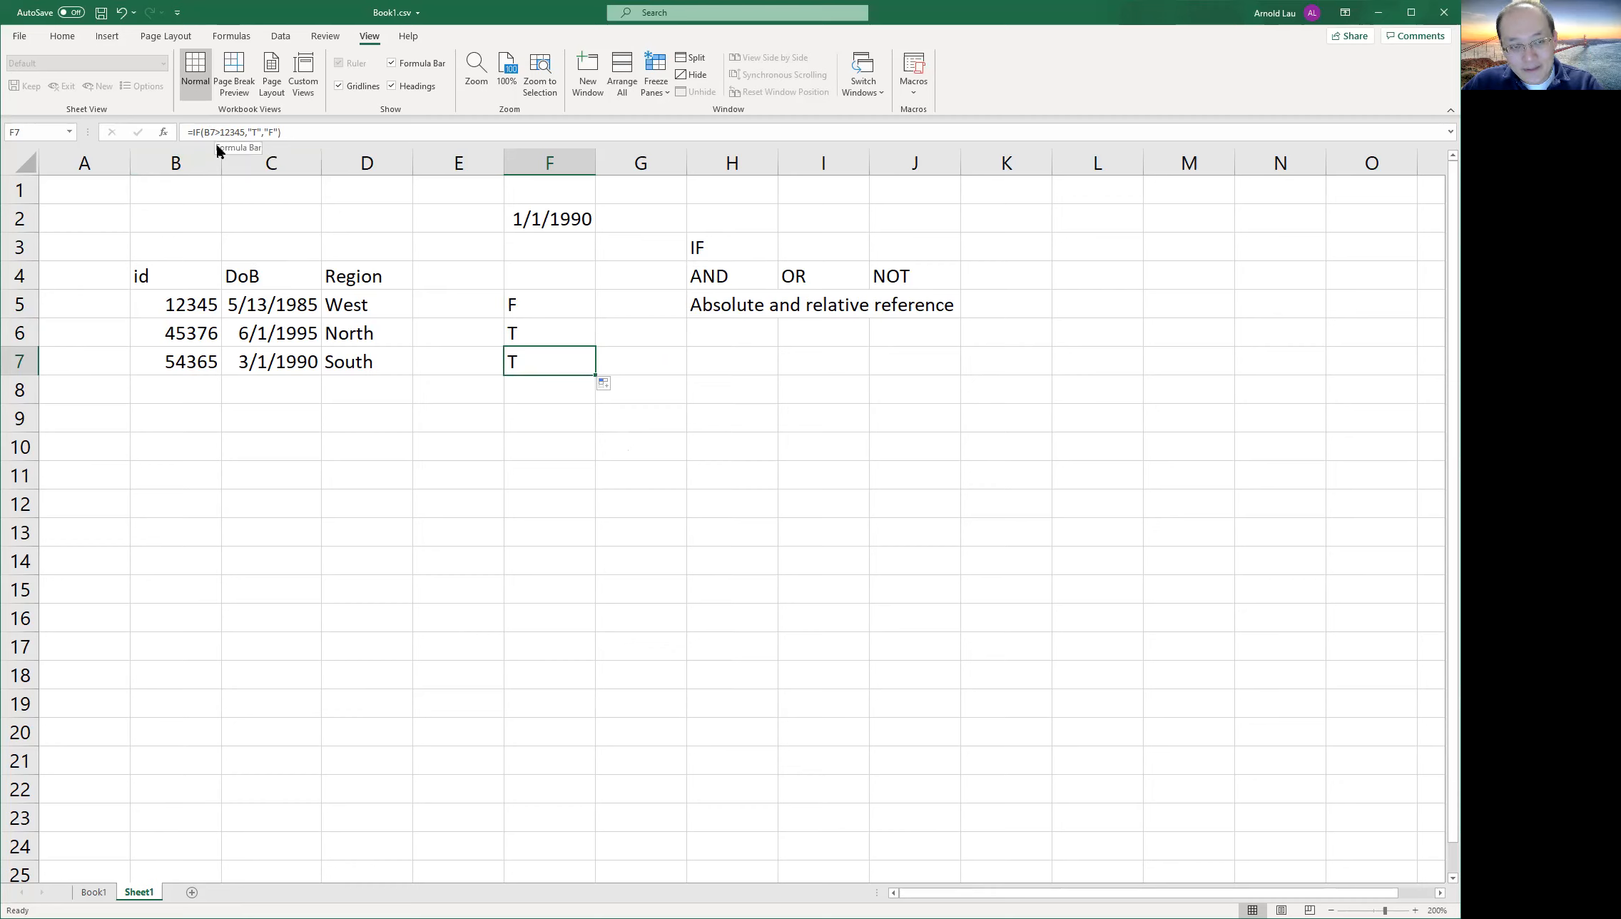
click(536, 510)
click(519, 310)
click(526, 337)
click(528, 366)
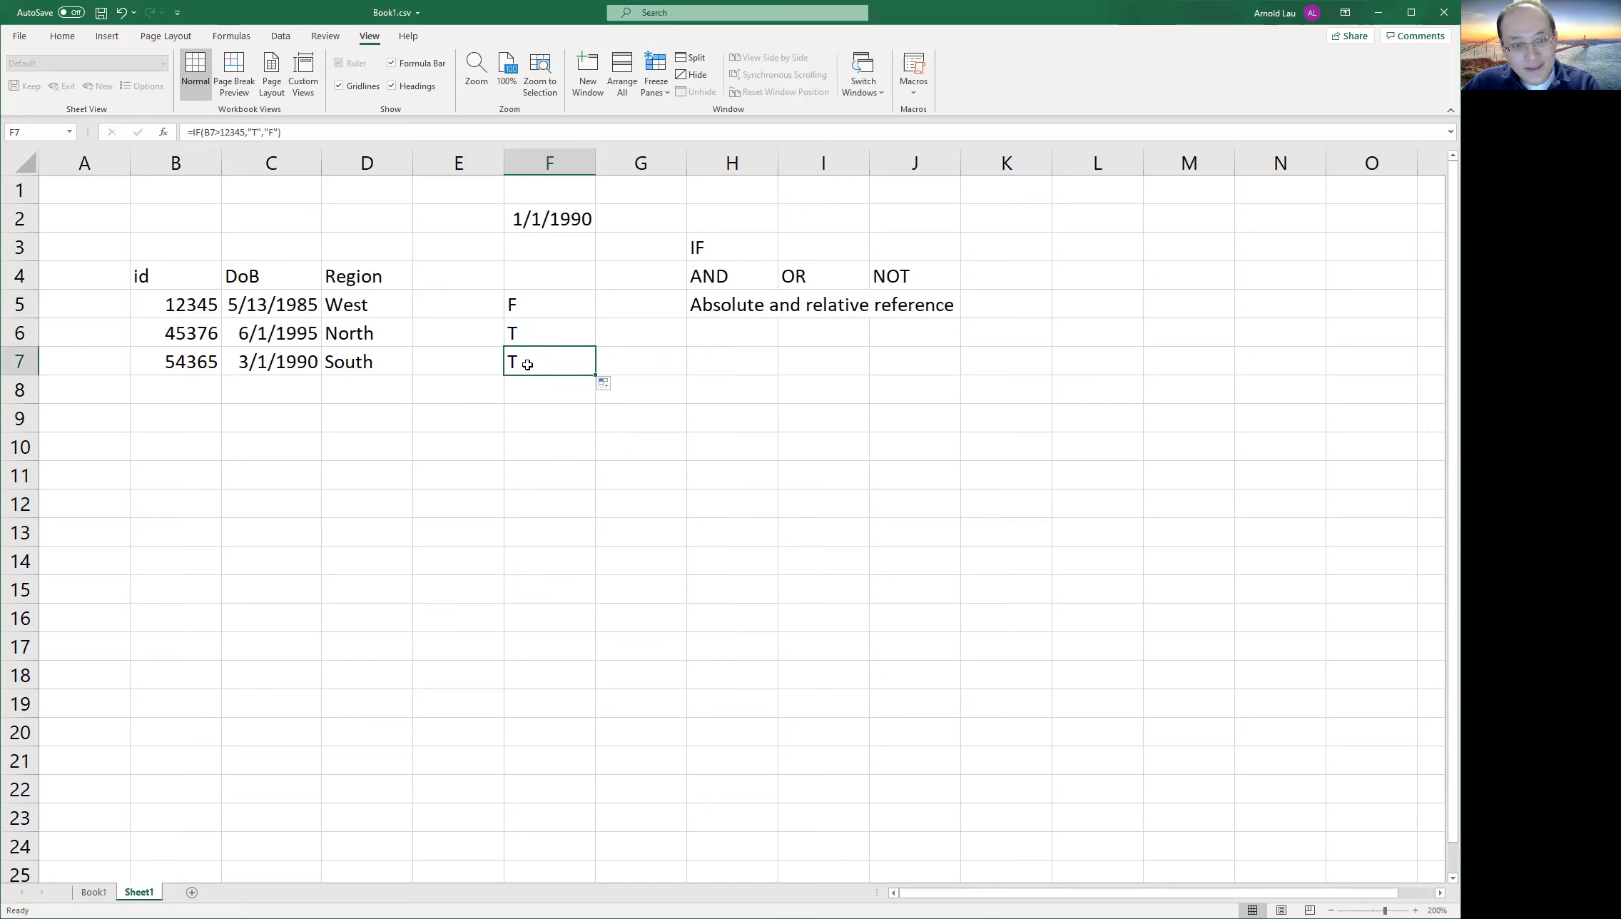
click(536, 324)
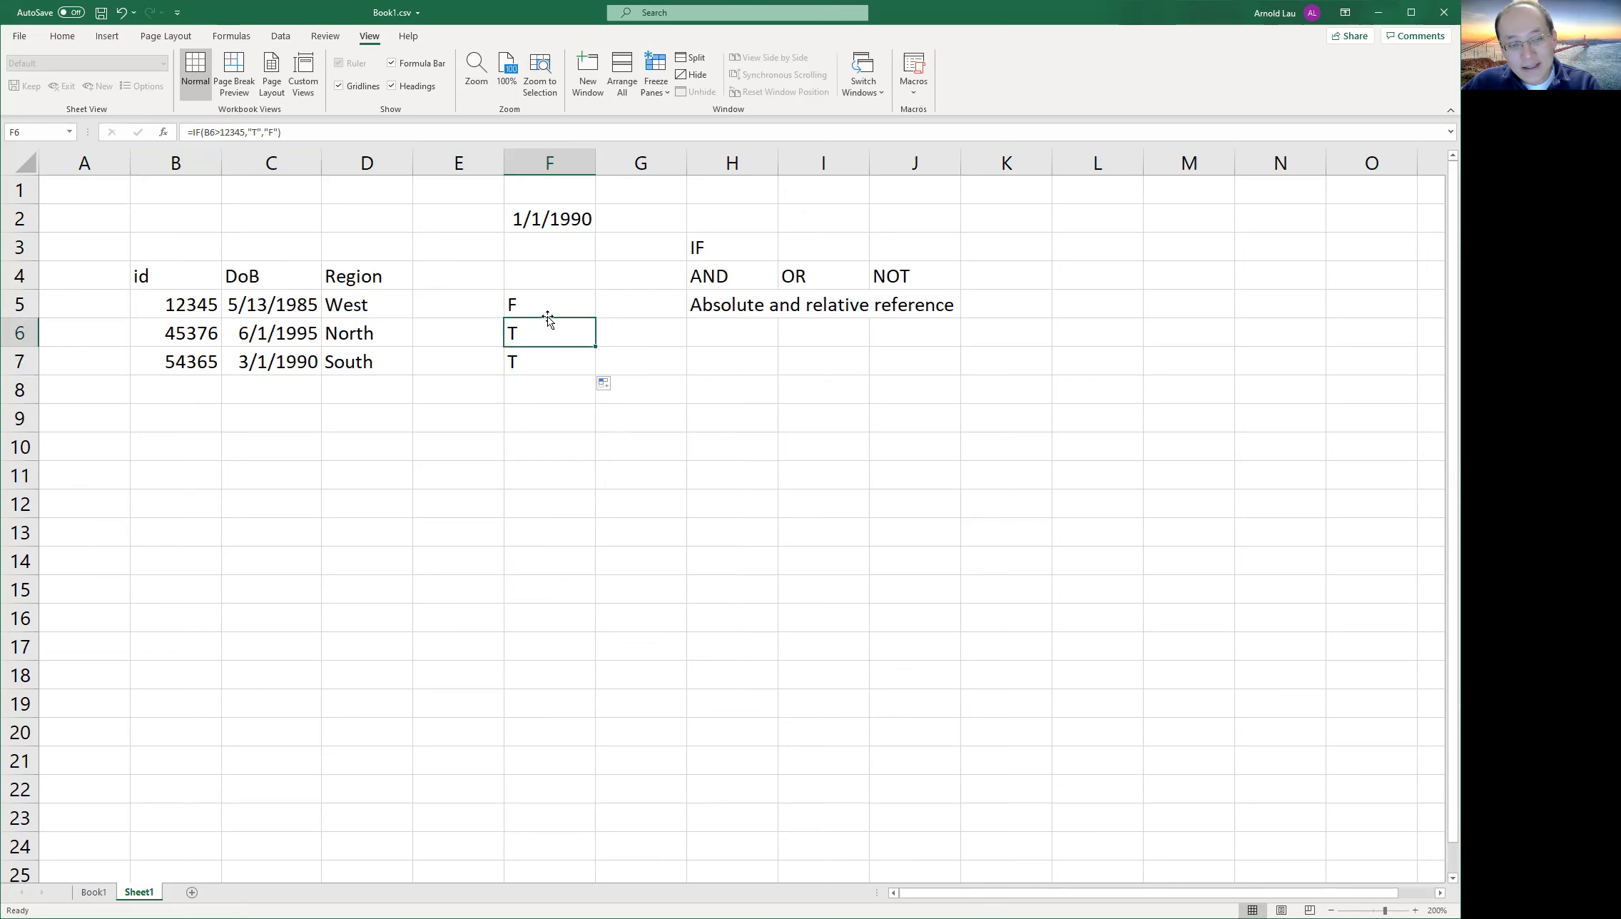
click(550, 306)
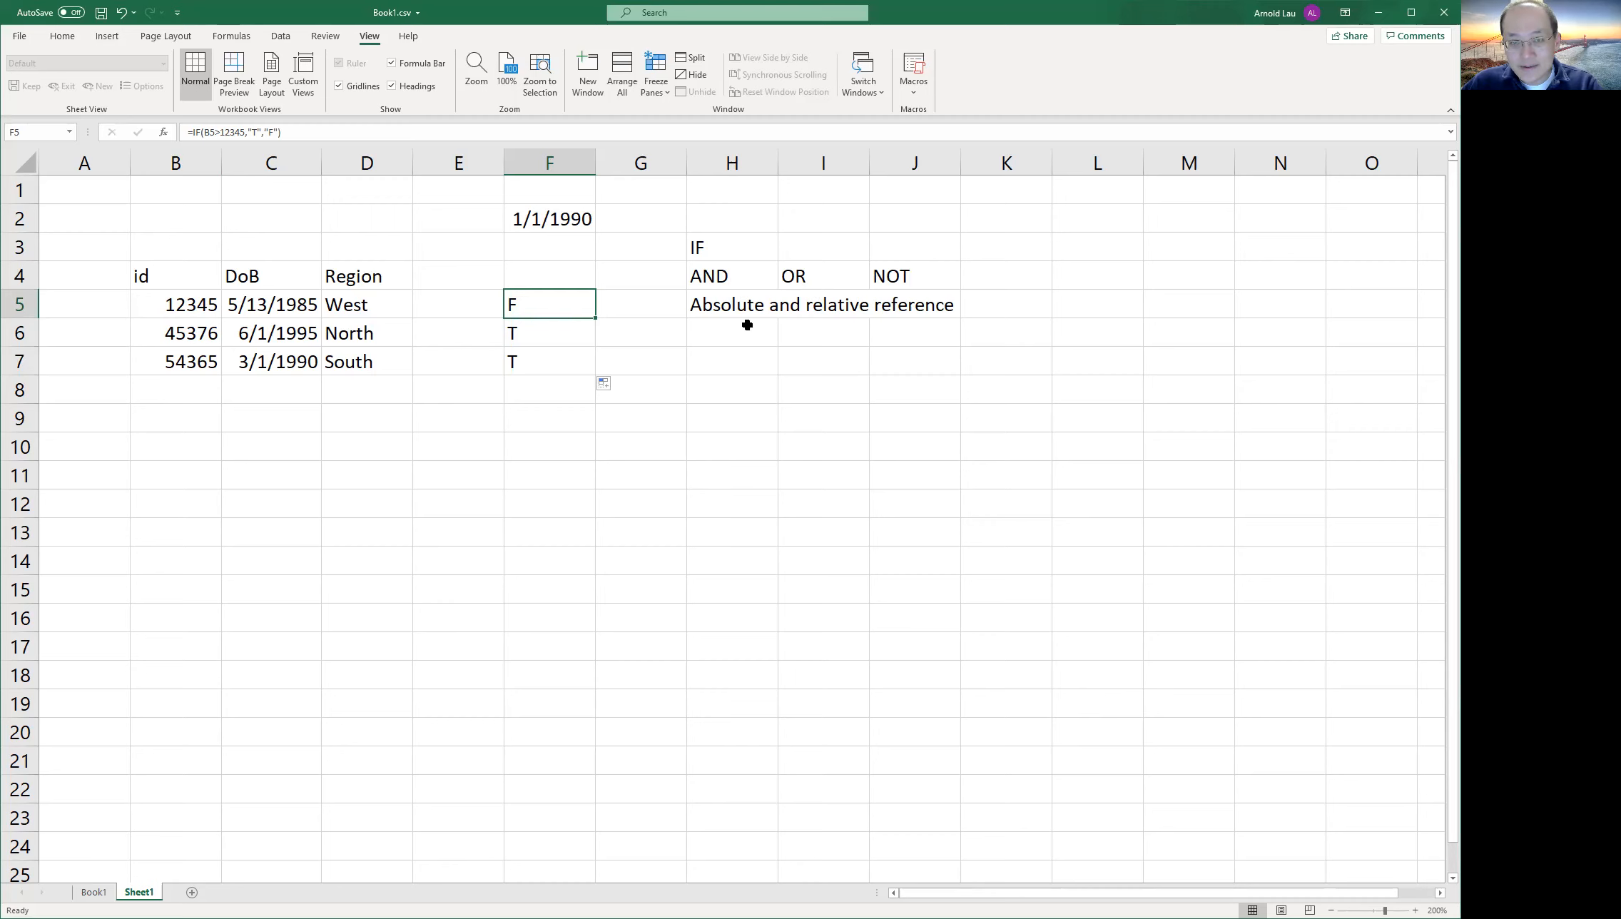
click(702, 361)
Insert an AND function before B5>12345 in the logical test of F5's IF formula.
click(561, 305)
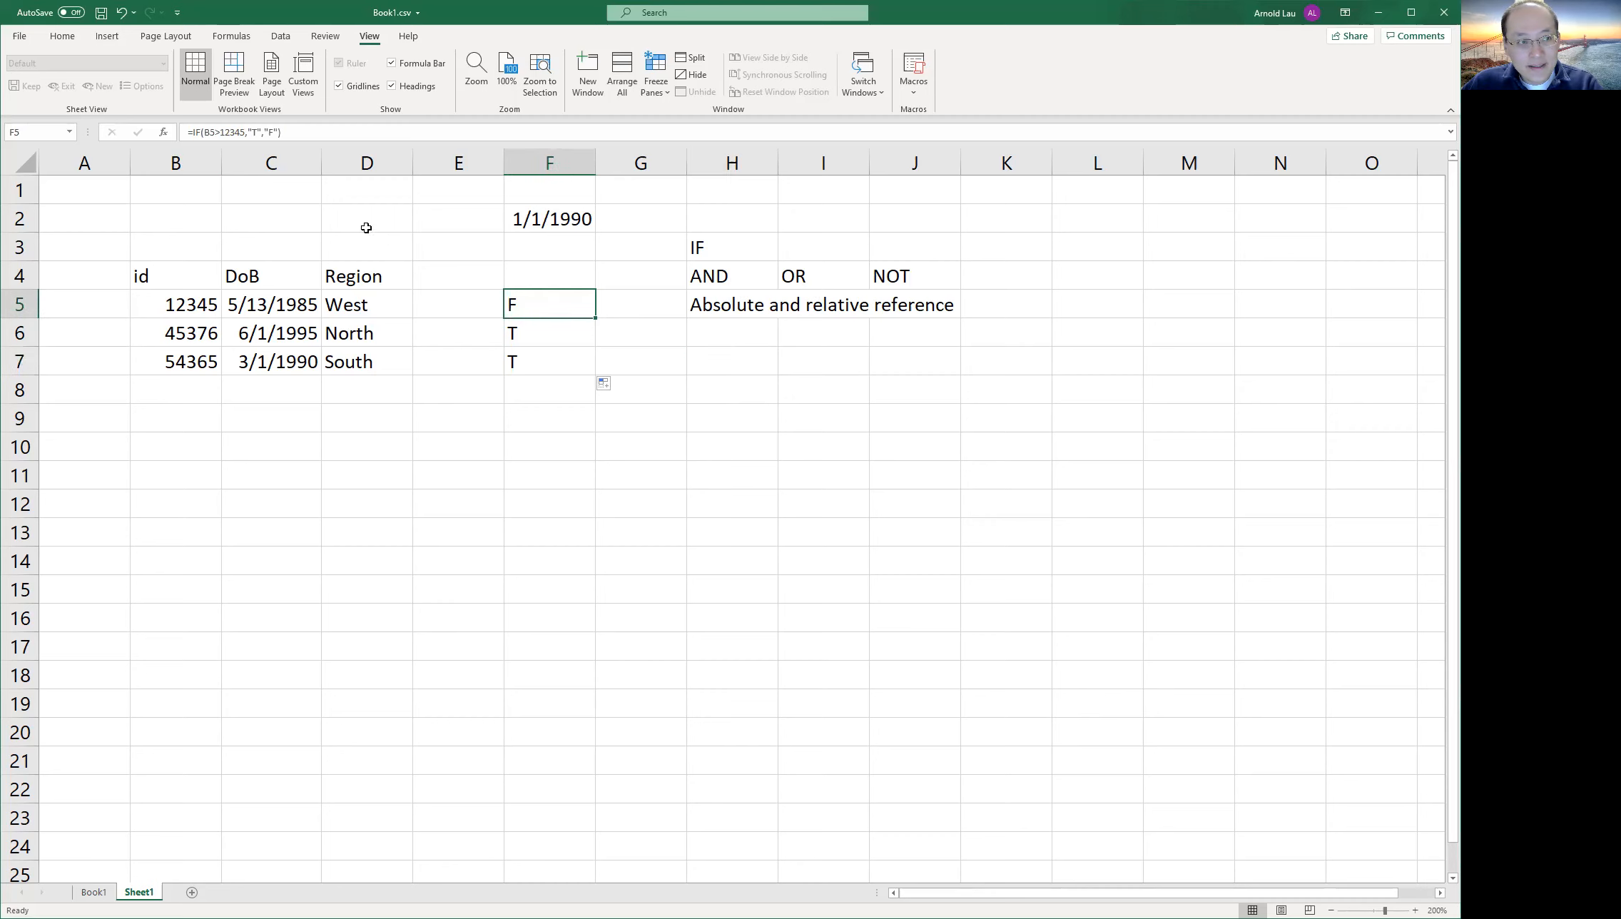
click(207, 133)
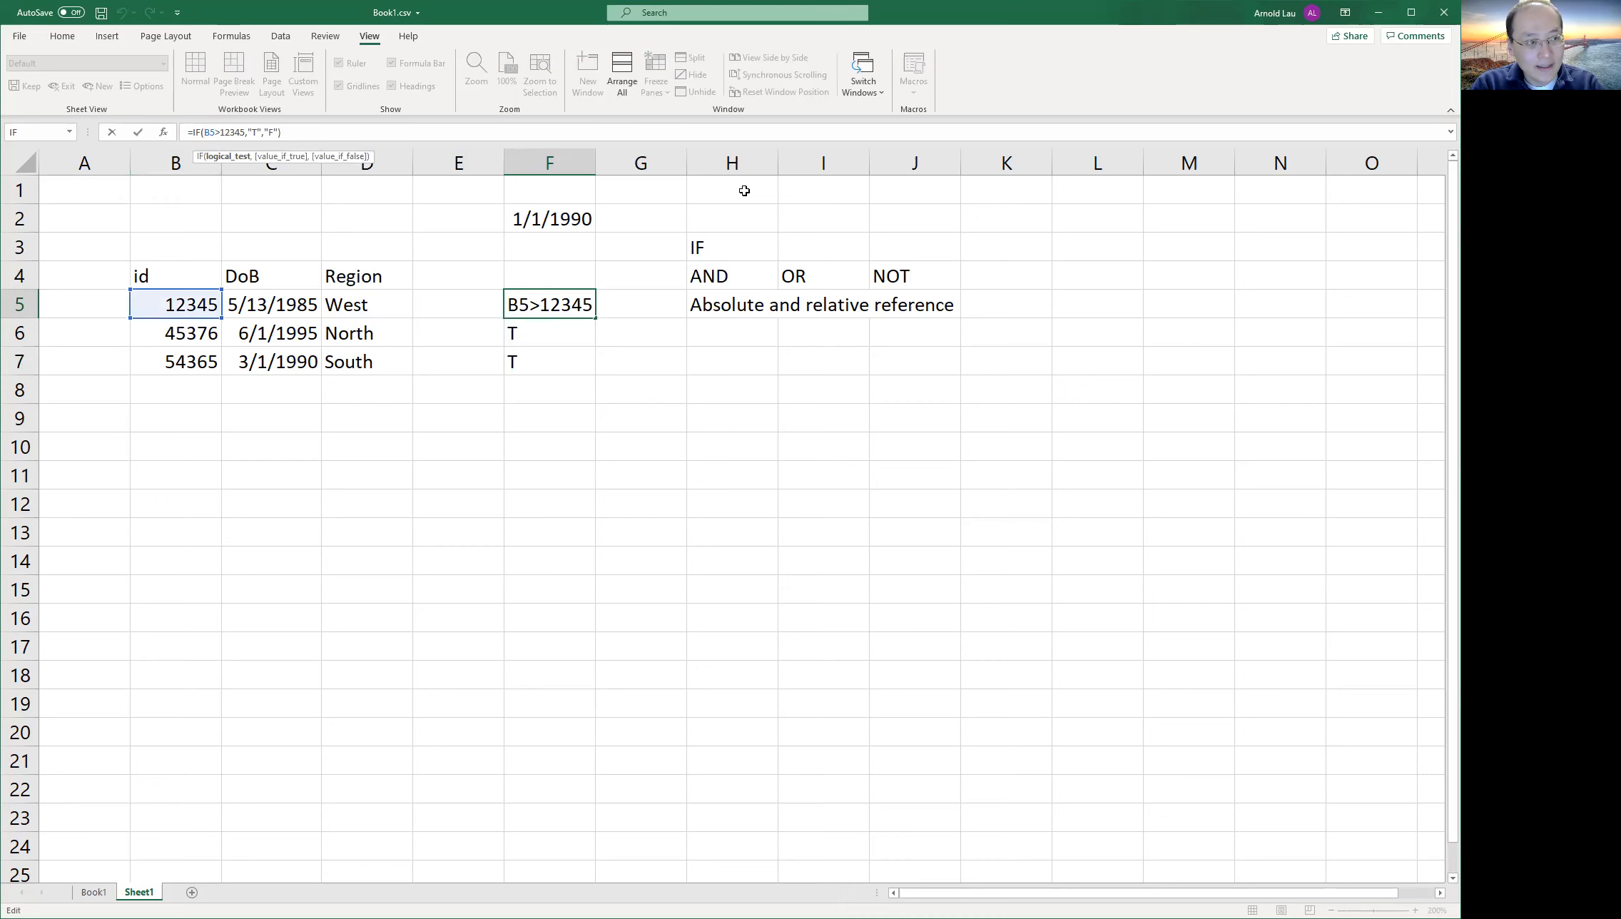
text(AND)
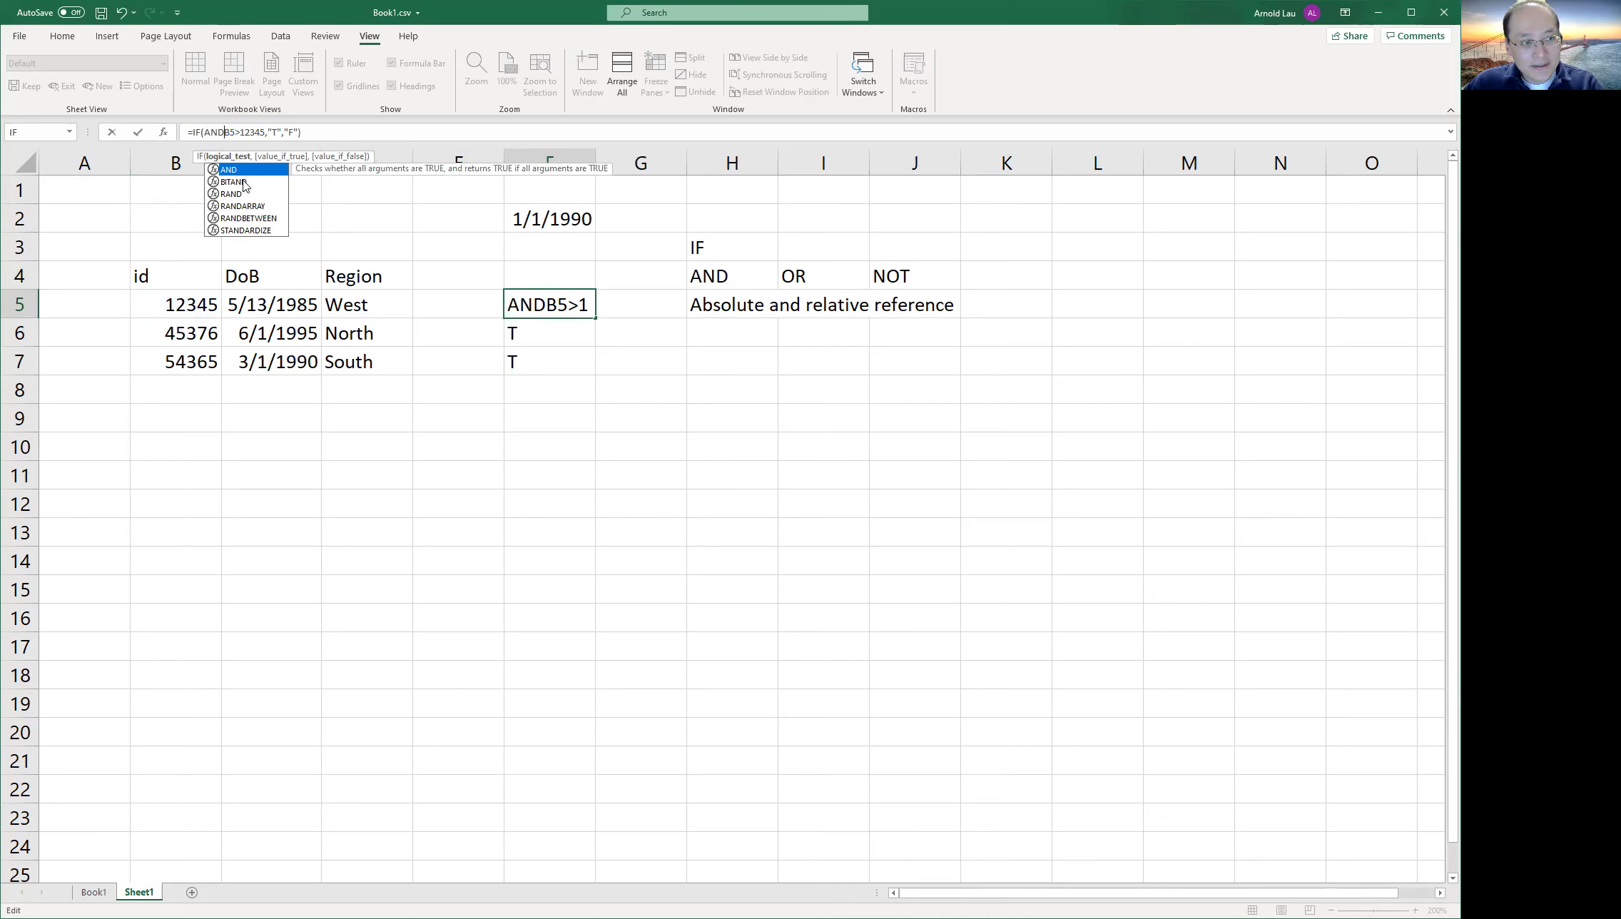
double_click(247, 169)
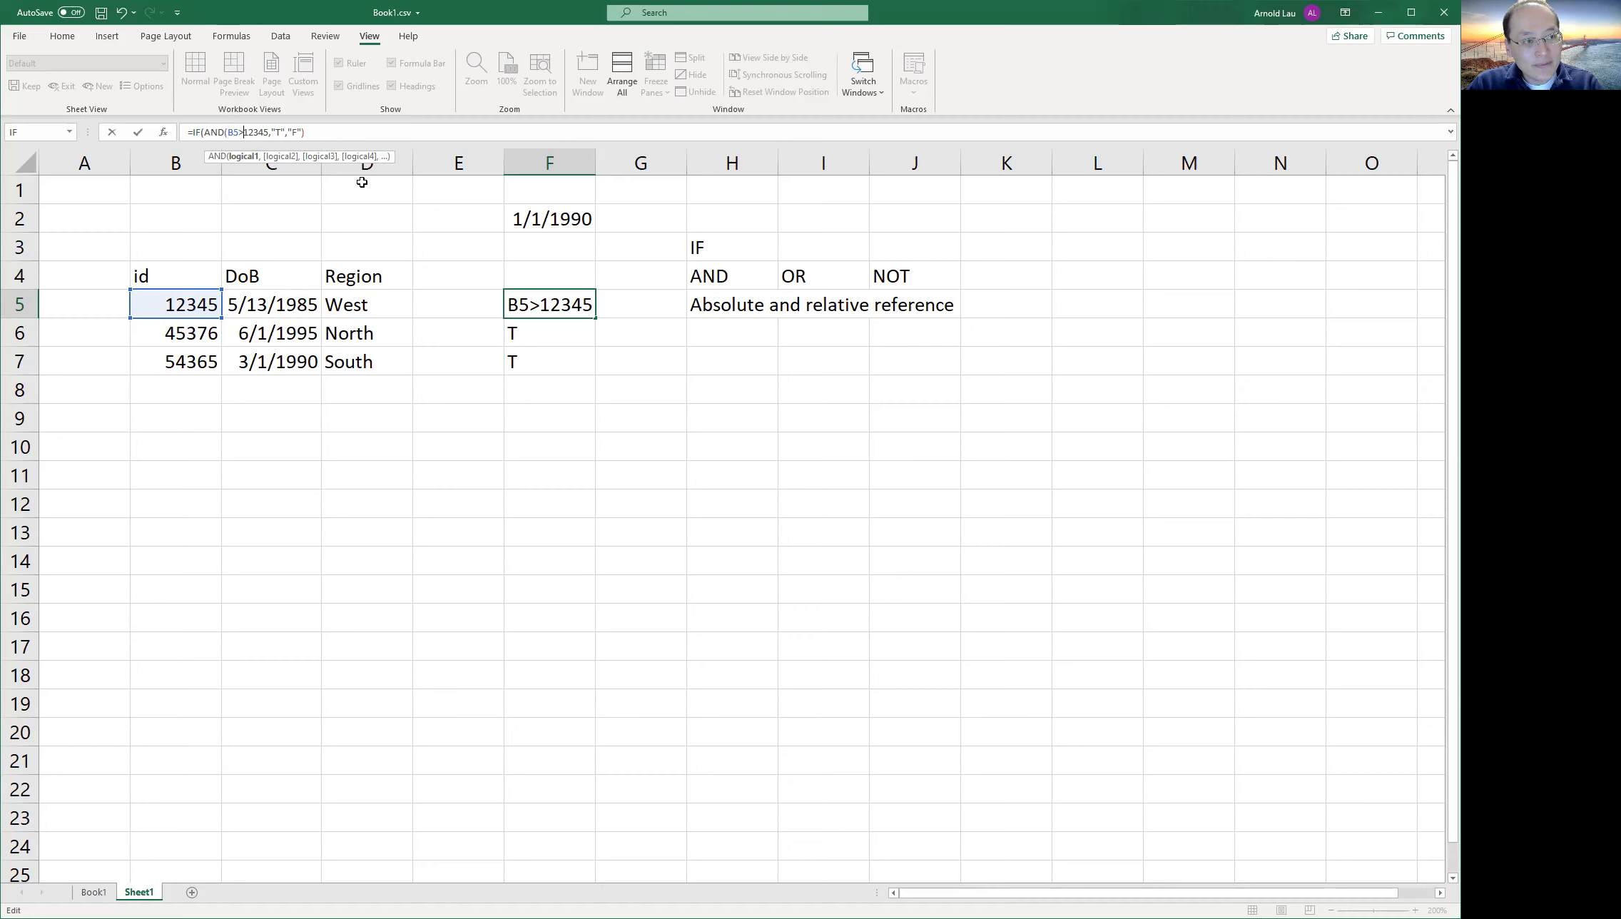
Add "North" as the second AND argument after B5>12345, close the AND function and enter F5's formula.
key(Right)
key(Right)
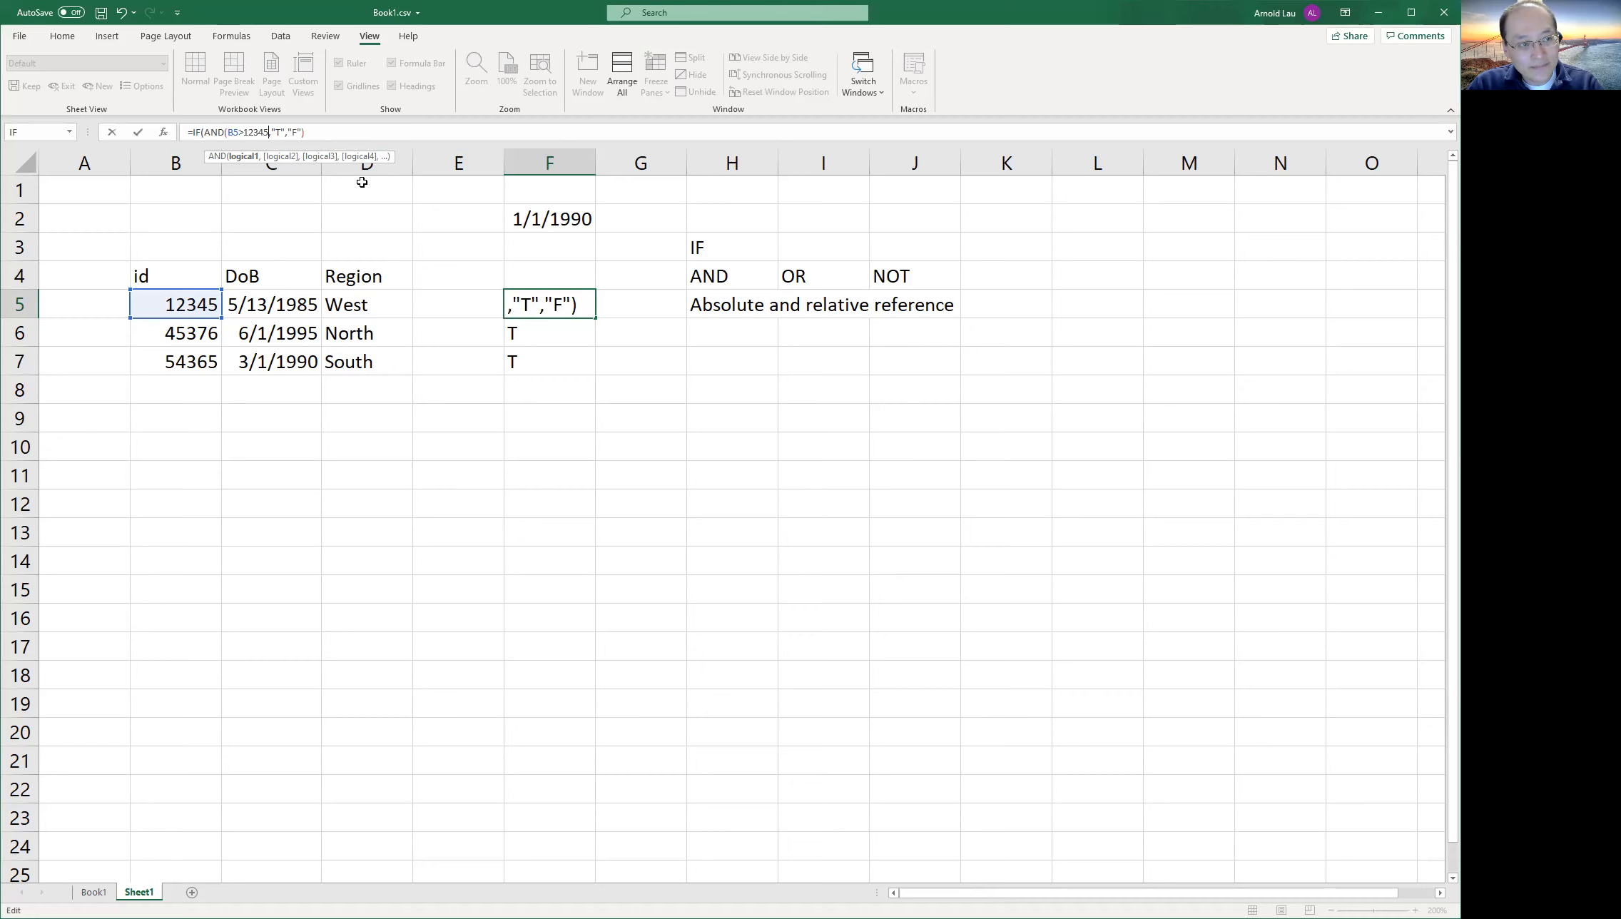
text(,)
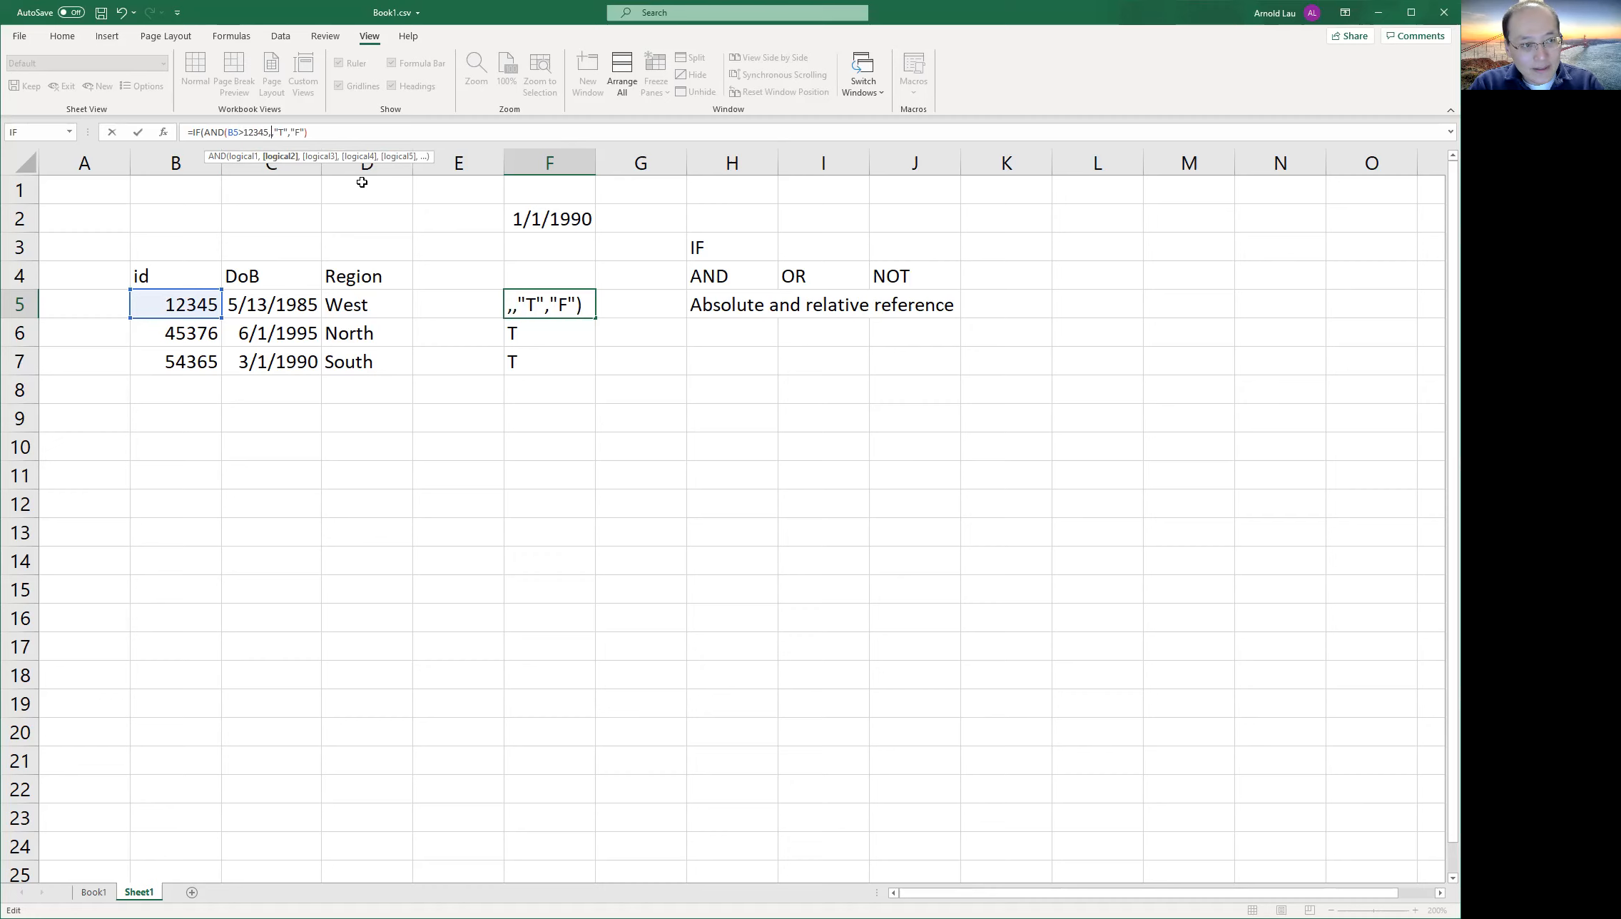
text("North)
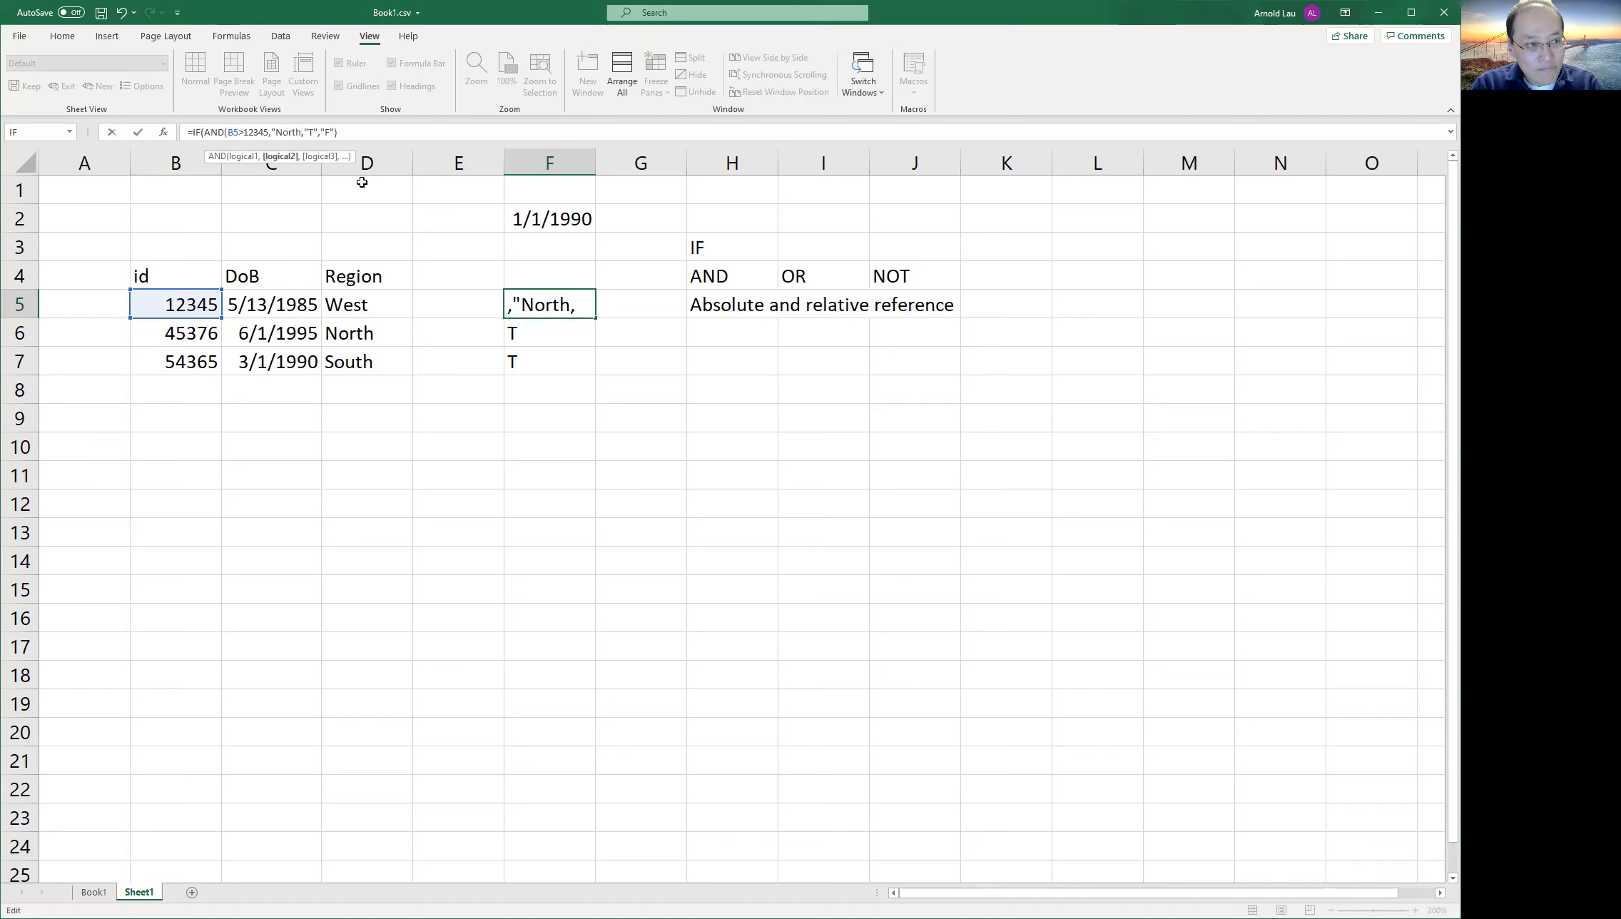
text(")
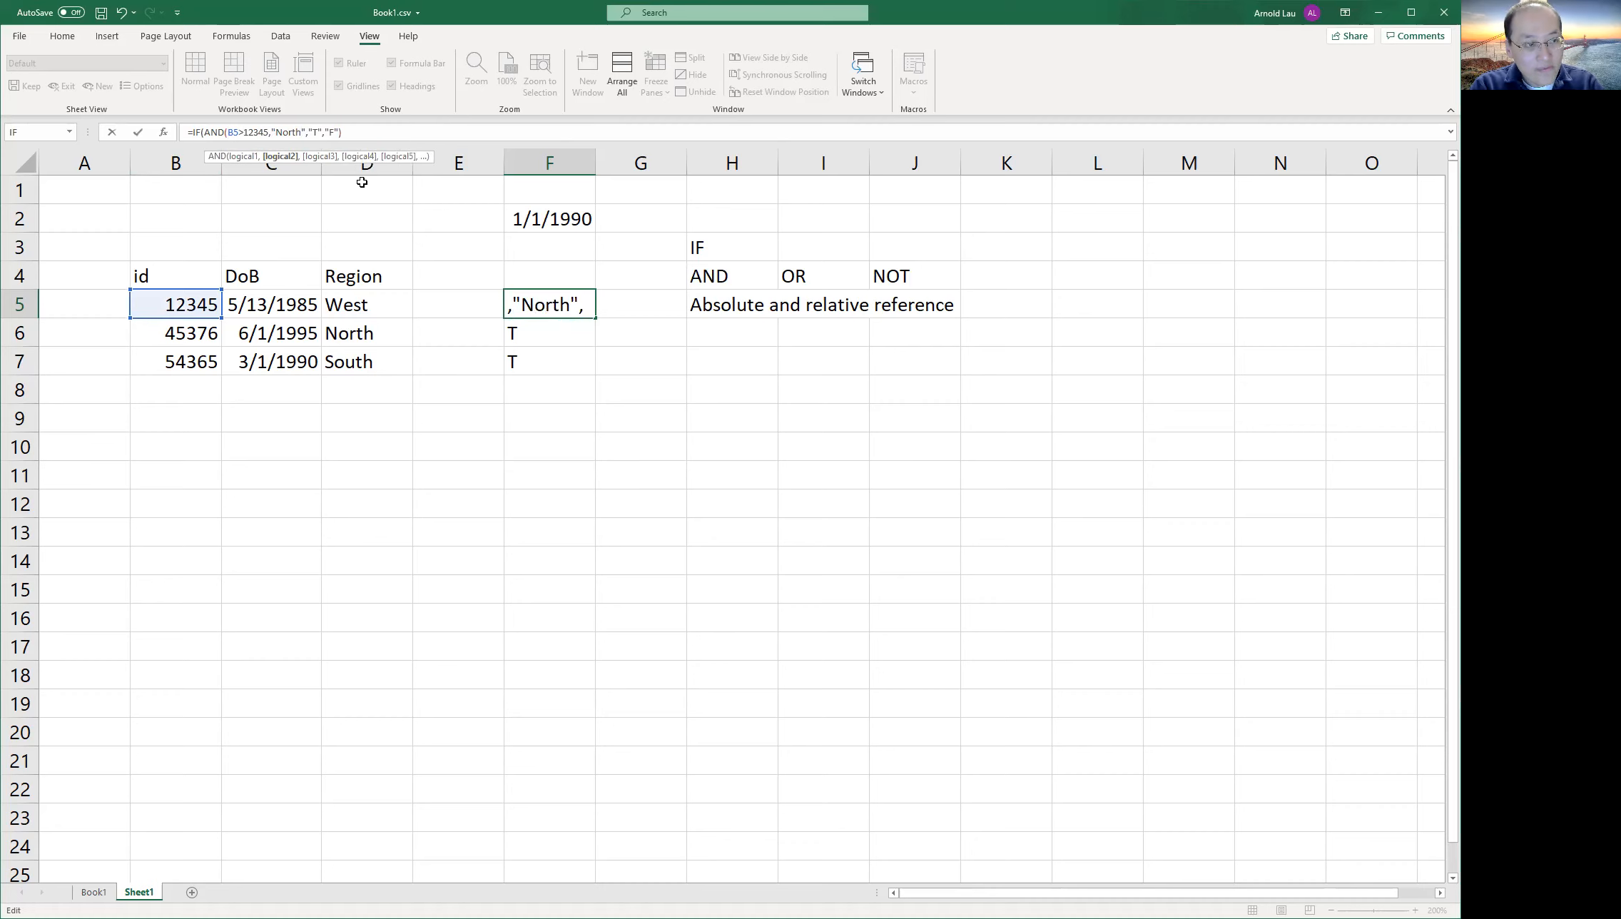
text())
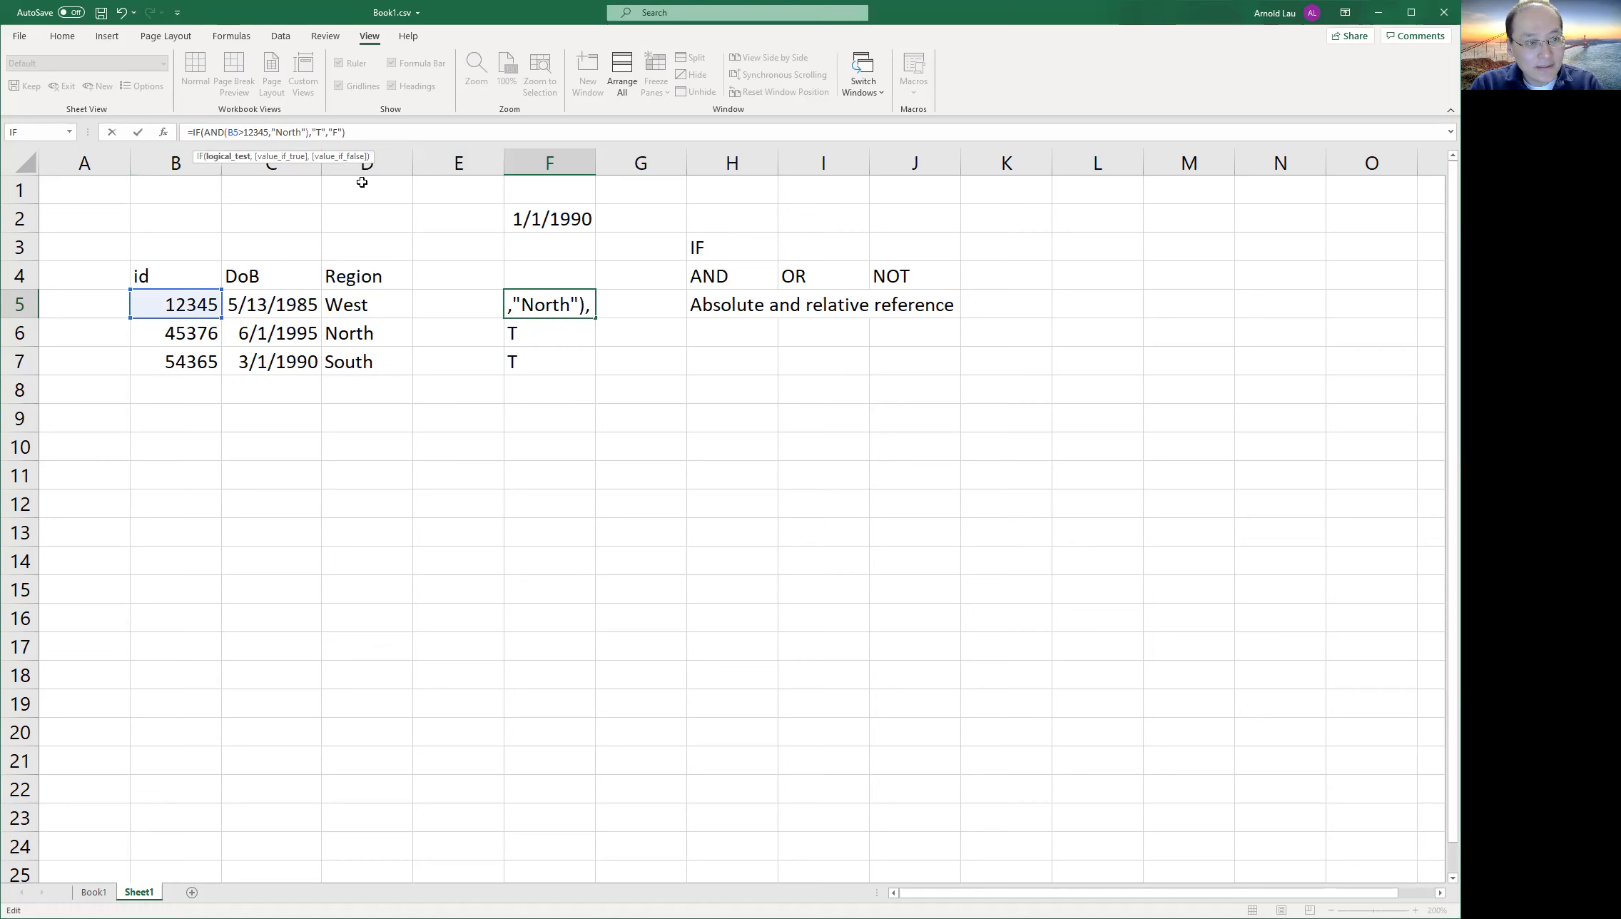
key(Return)
key(Up)
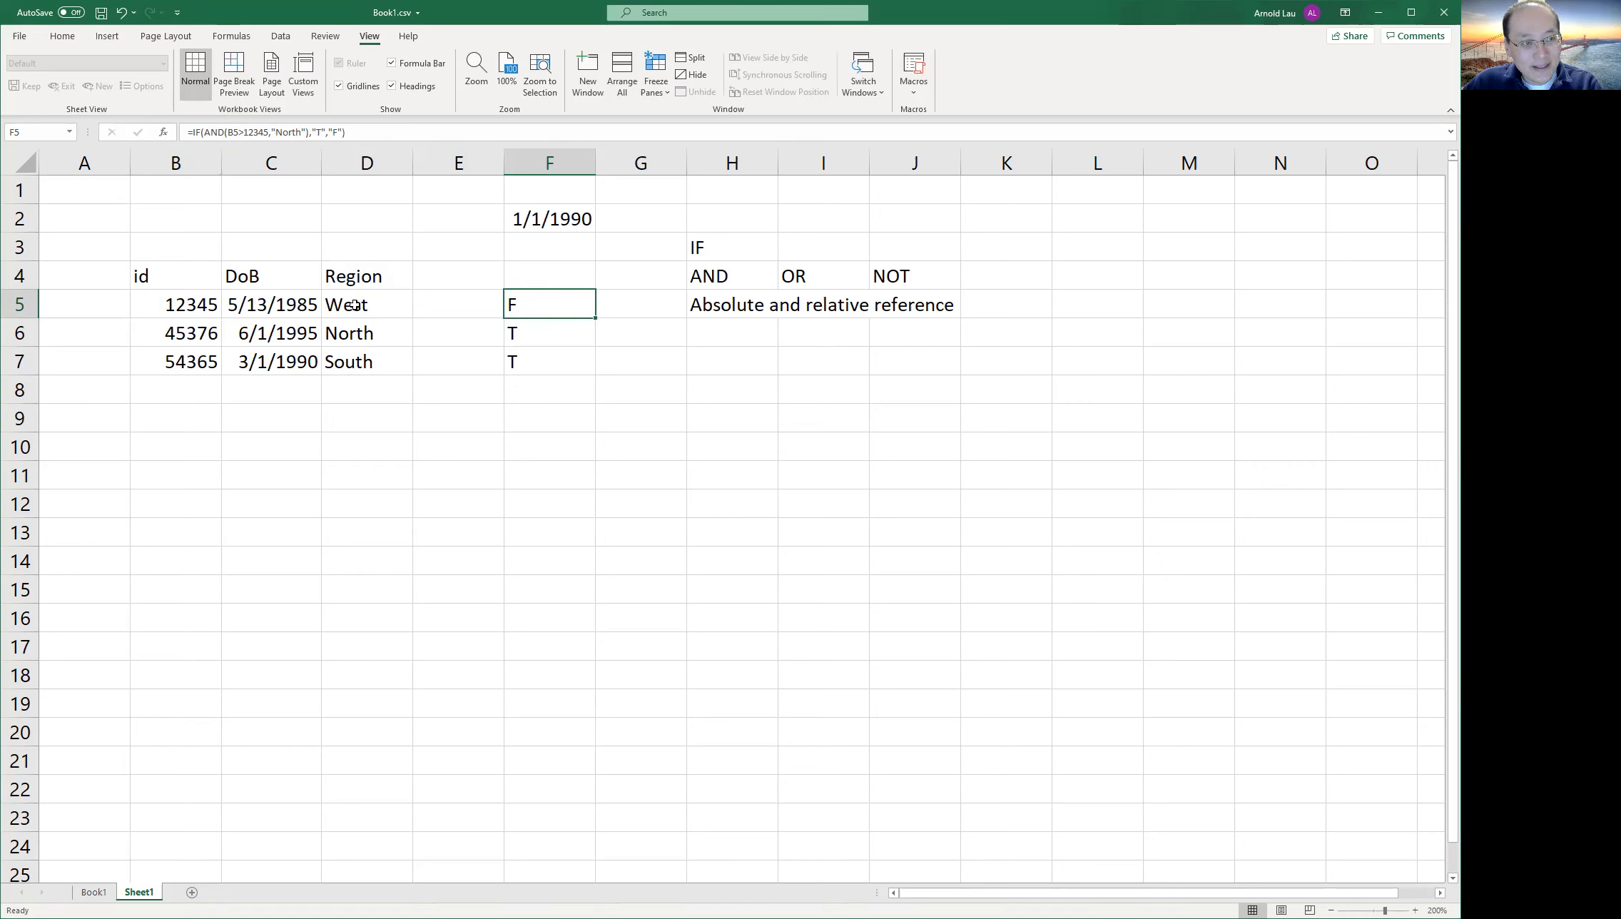
Change the second AND argument in F5's formula to D5="North" and fill the formula down through F7.
click(273, 133)
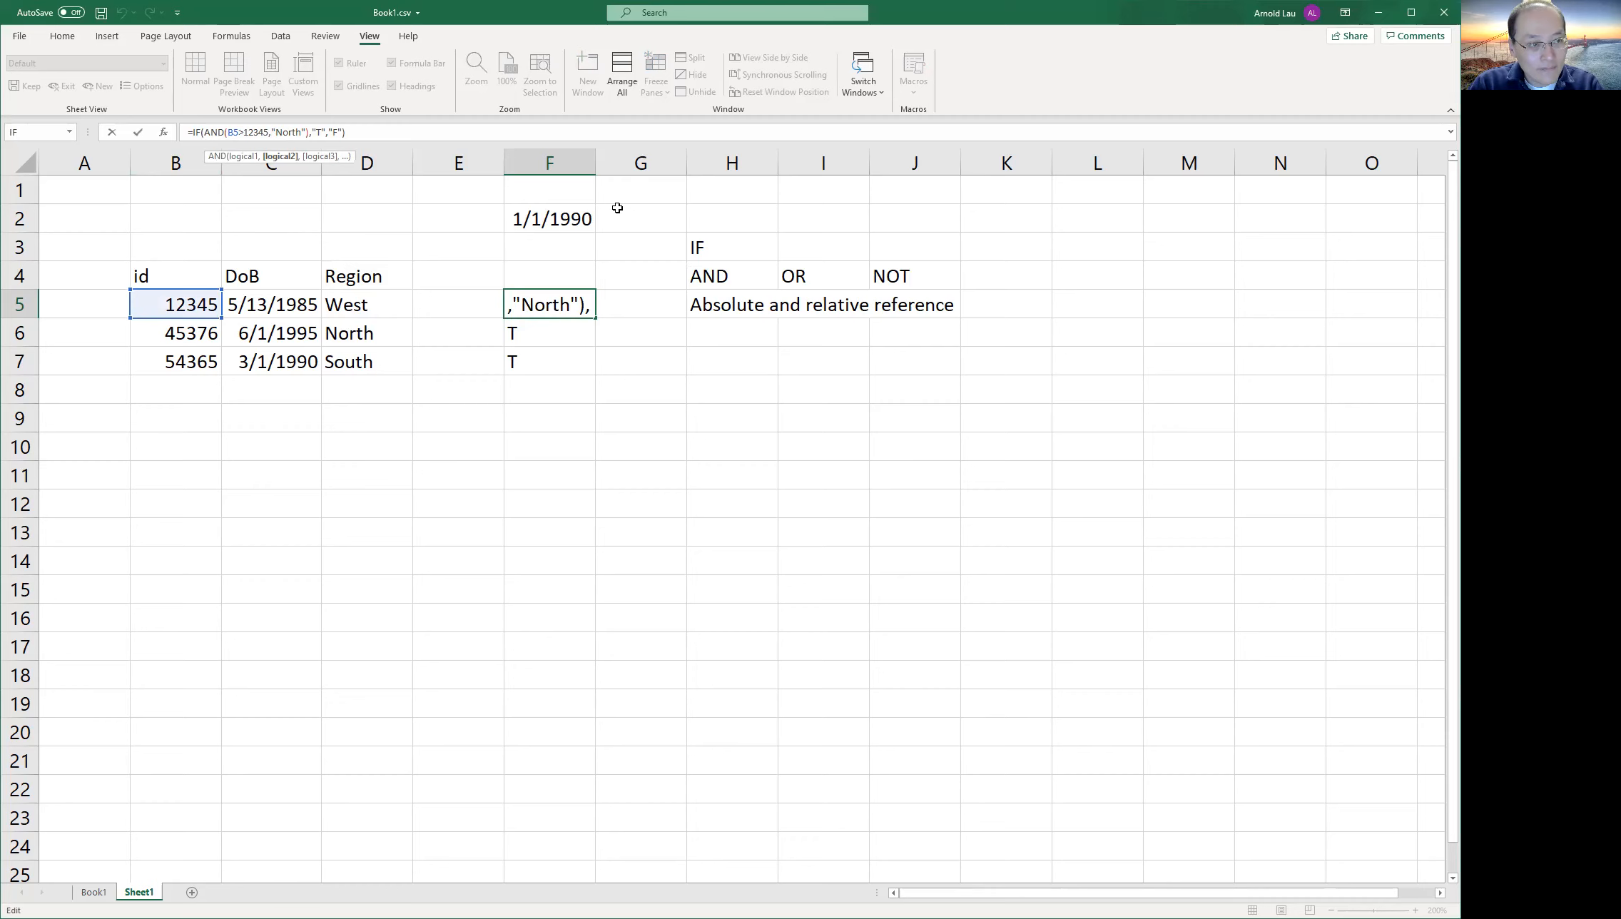
text(D5)
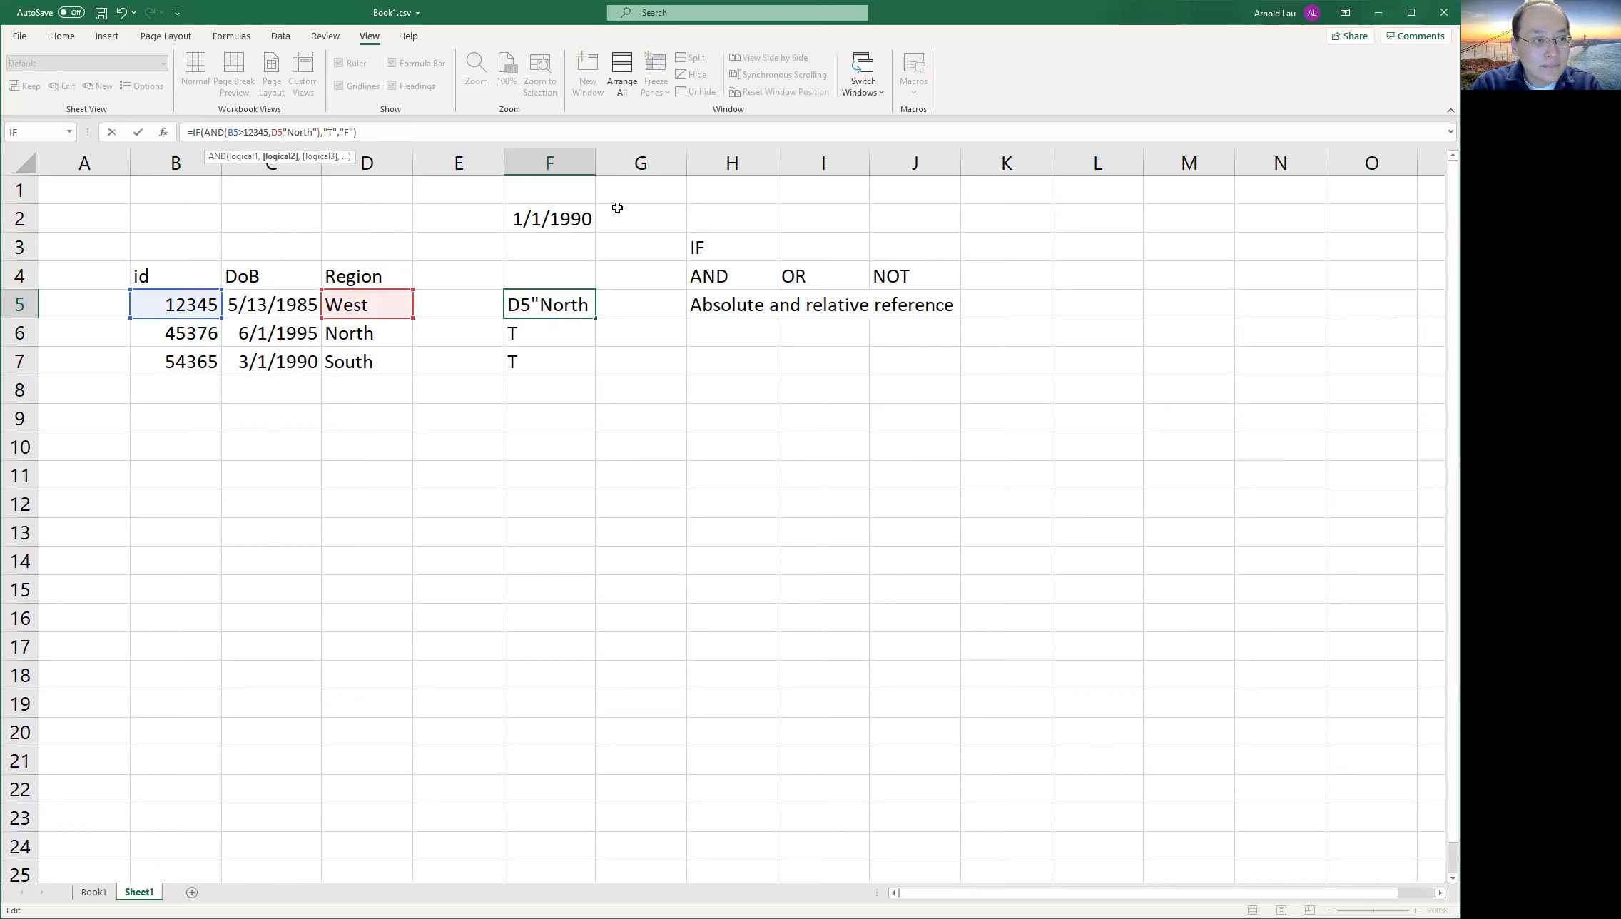
text(=)
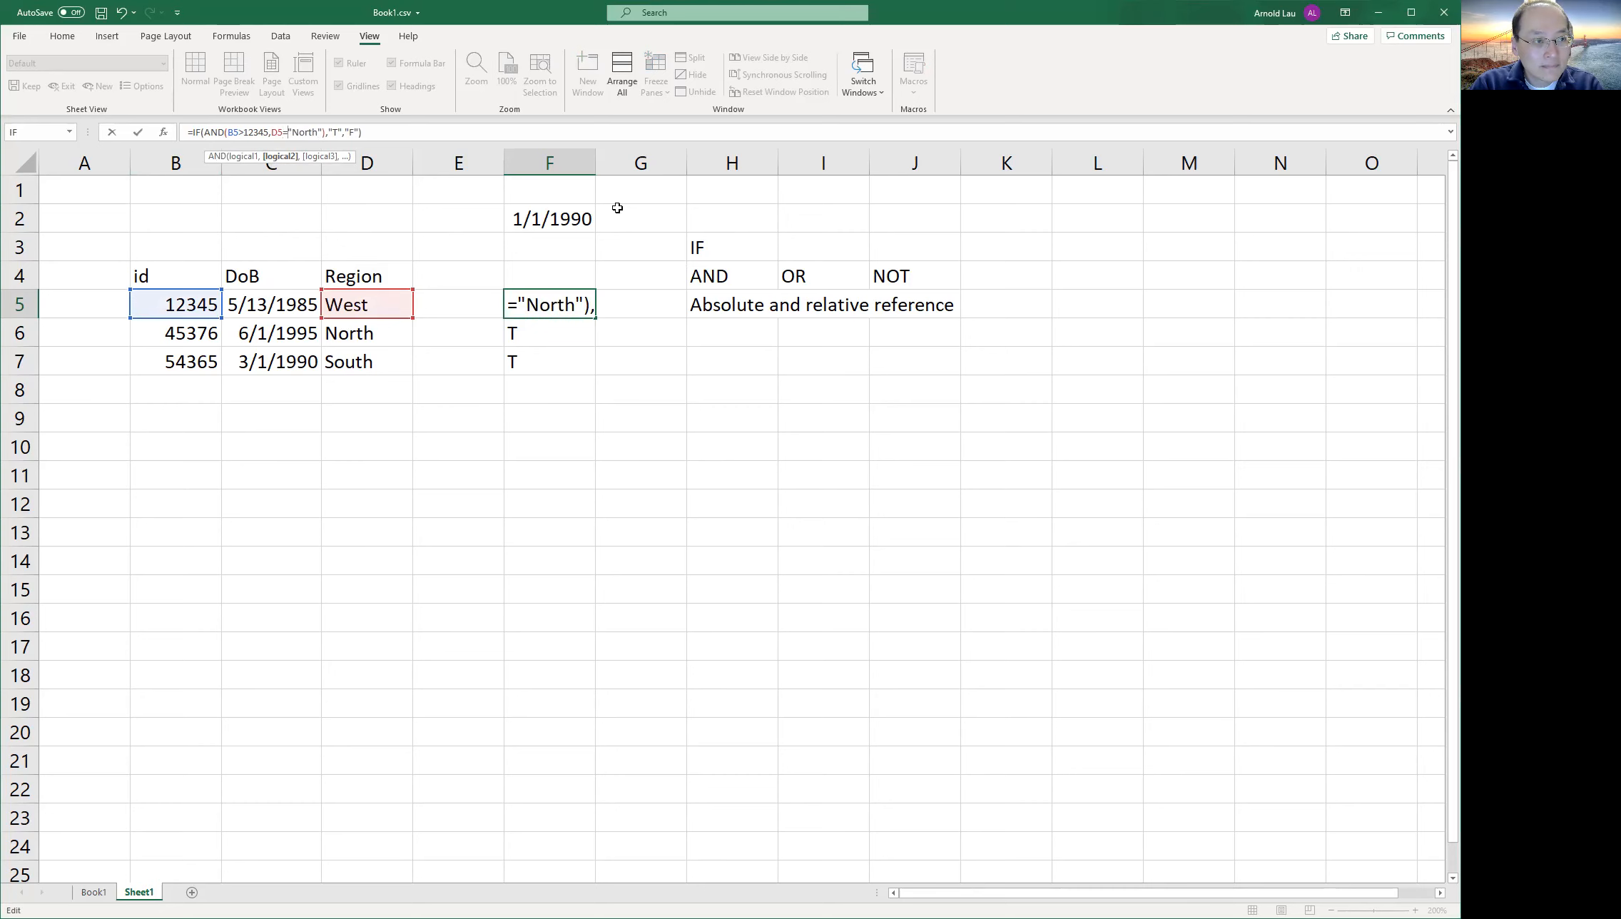
key(Return)
key(Up)
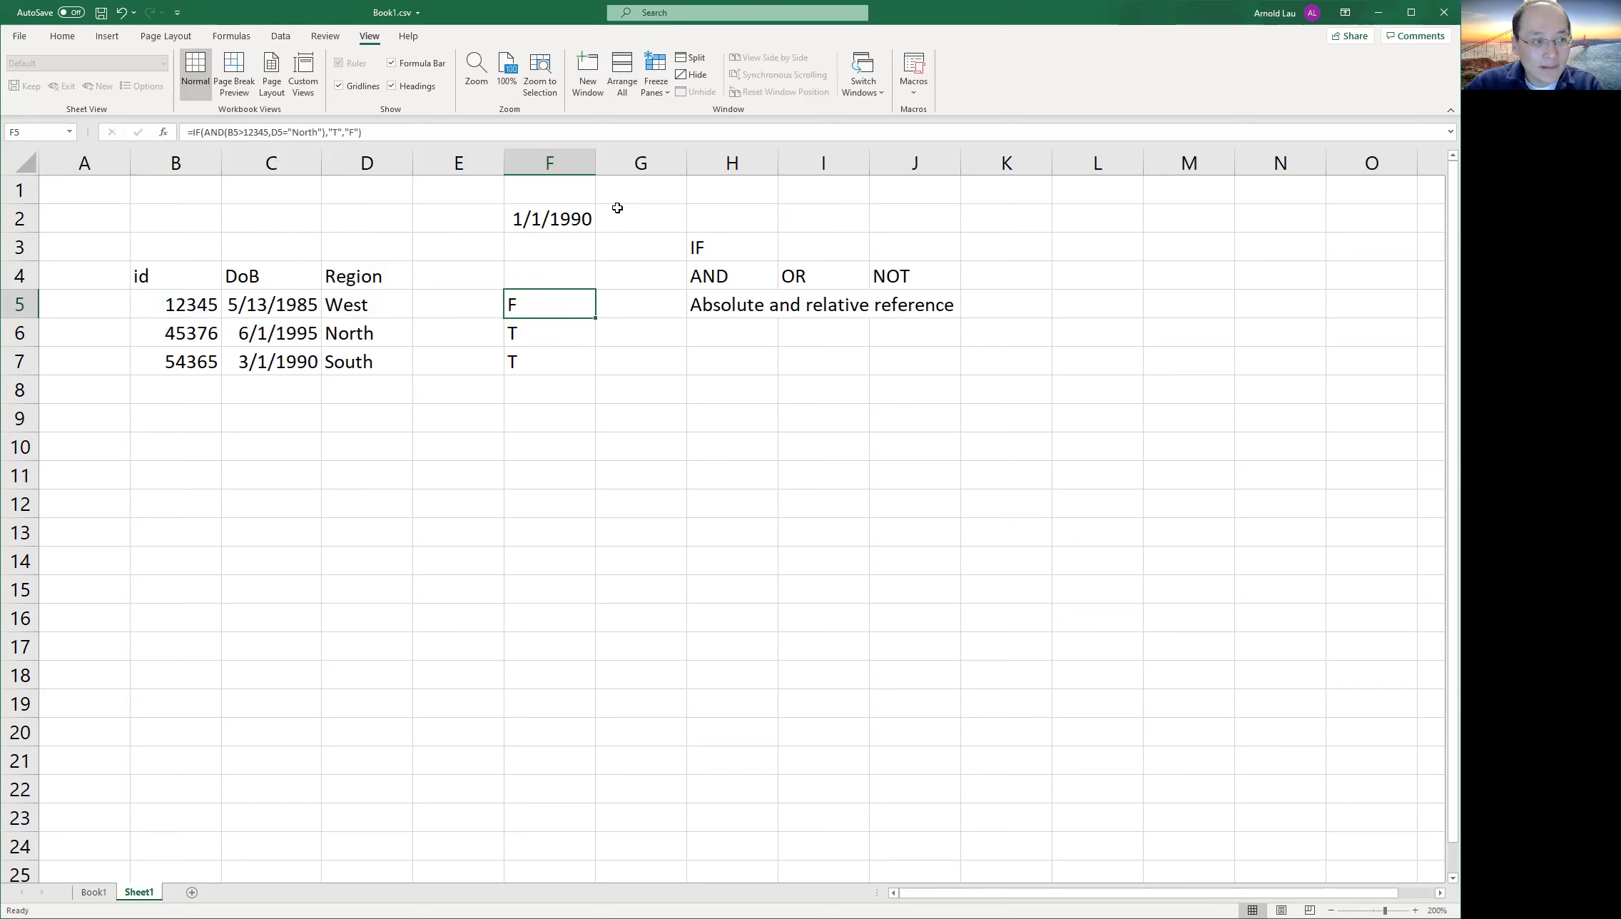
drag(593, 321, 590, 376)
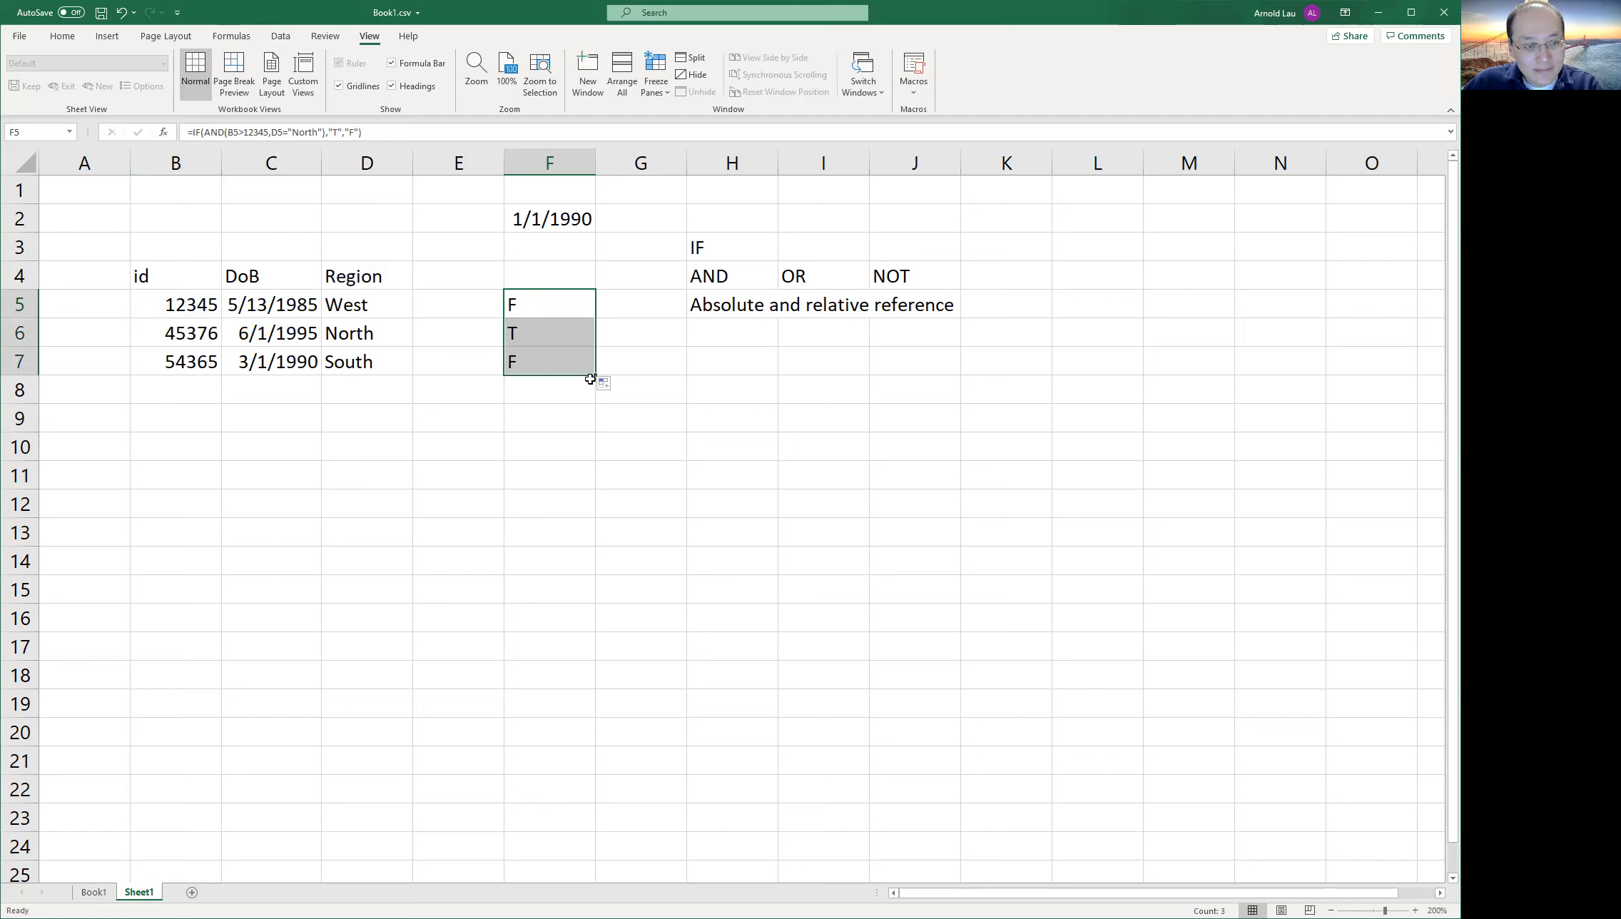
Examine the id and region conditions of the AND formulas in F5, F6 and F7 against the table rows.
click(560, 406)
click(525, 330)
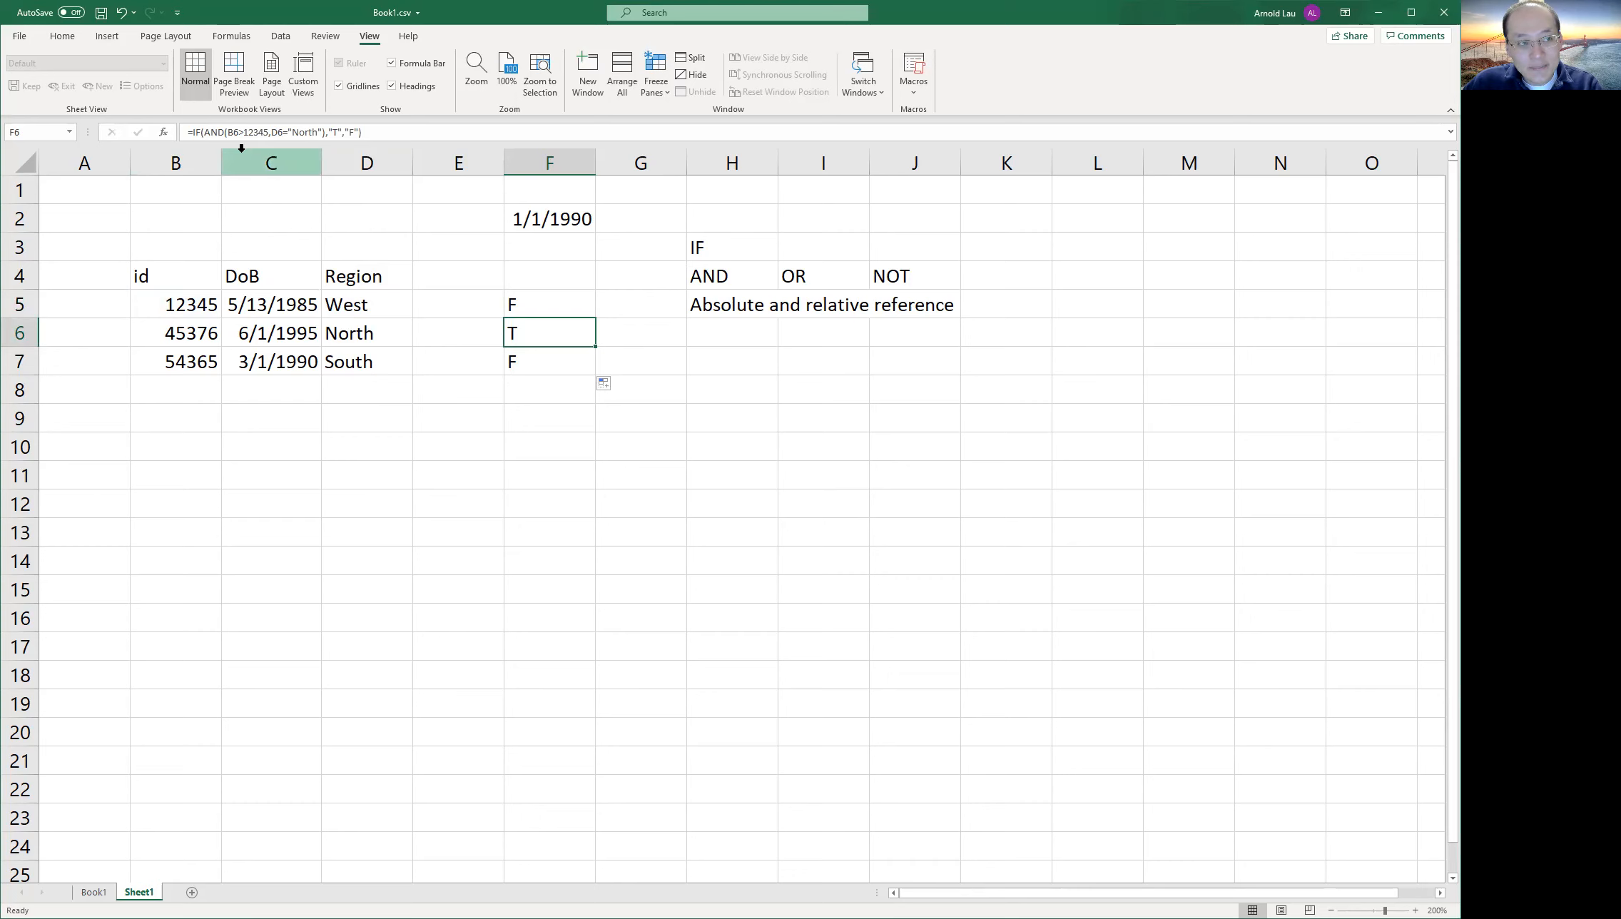
click(563, 296)
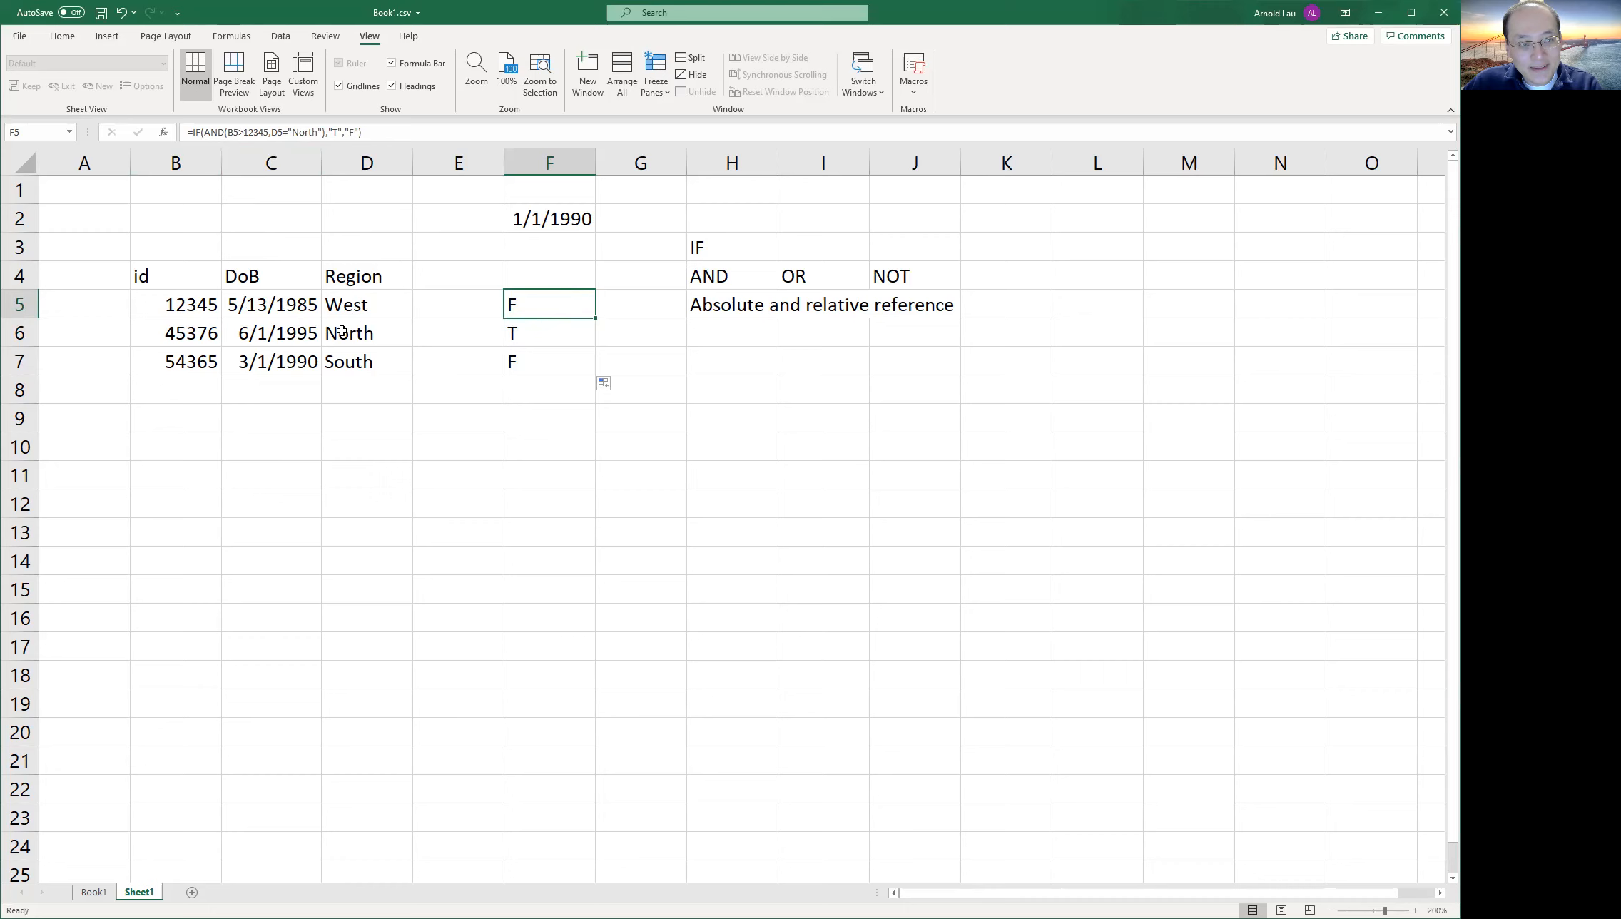
click(537, 337)
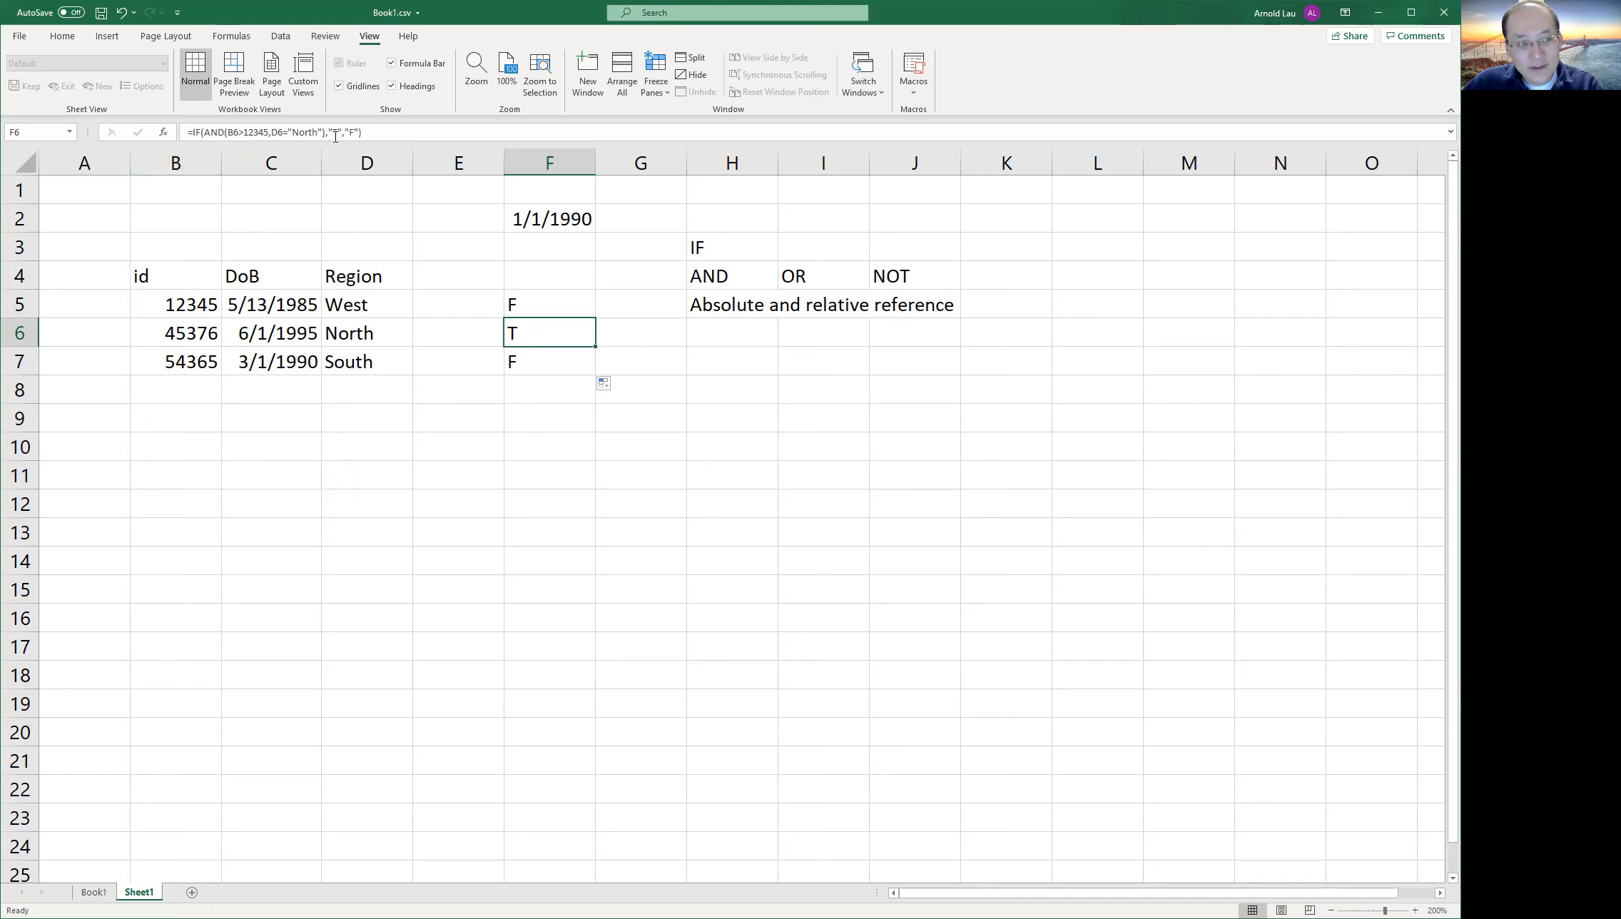
click(530, 361)
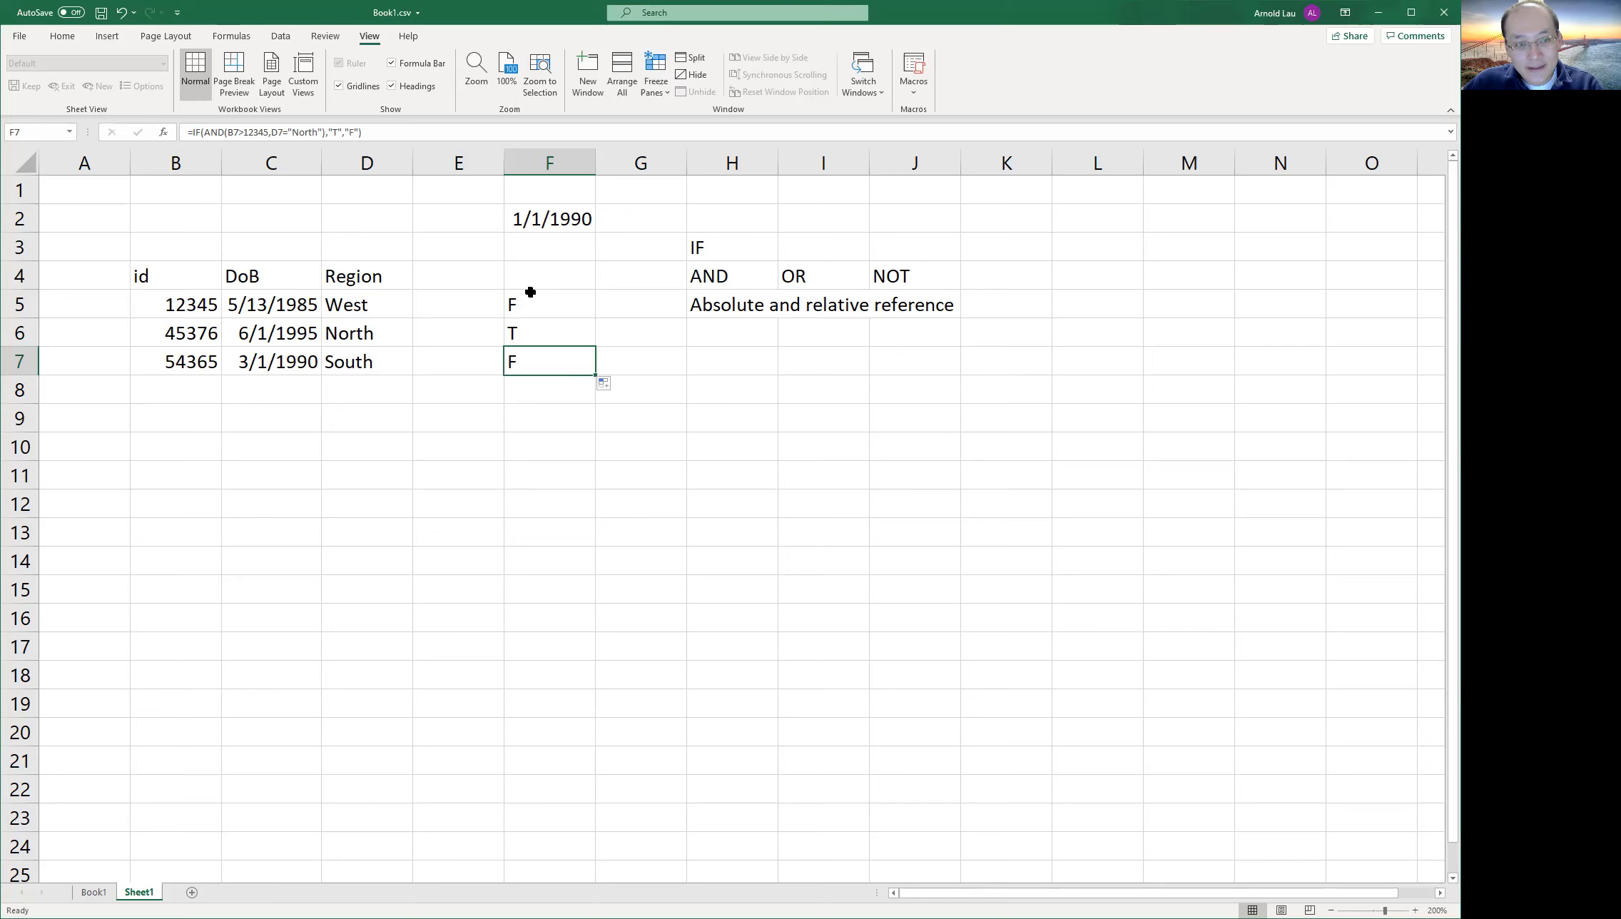
Replace AND with OR in F5's formula and fill it down through F7.
click(535, 294)
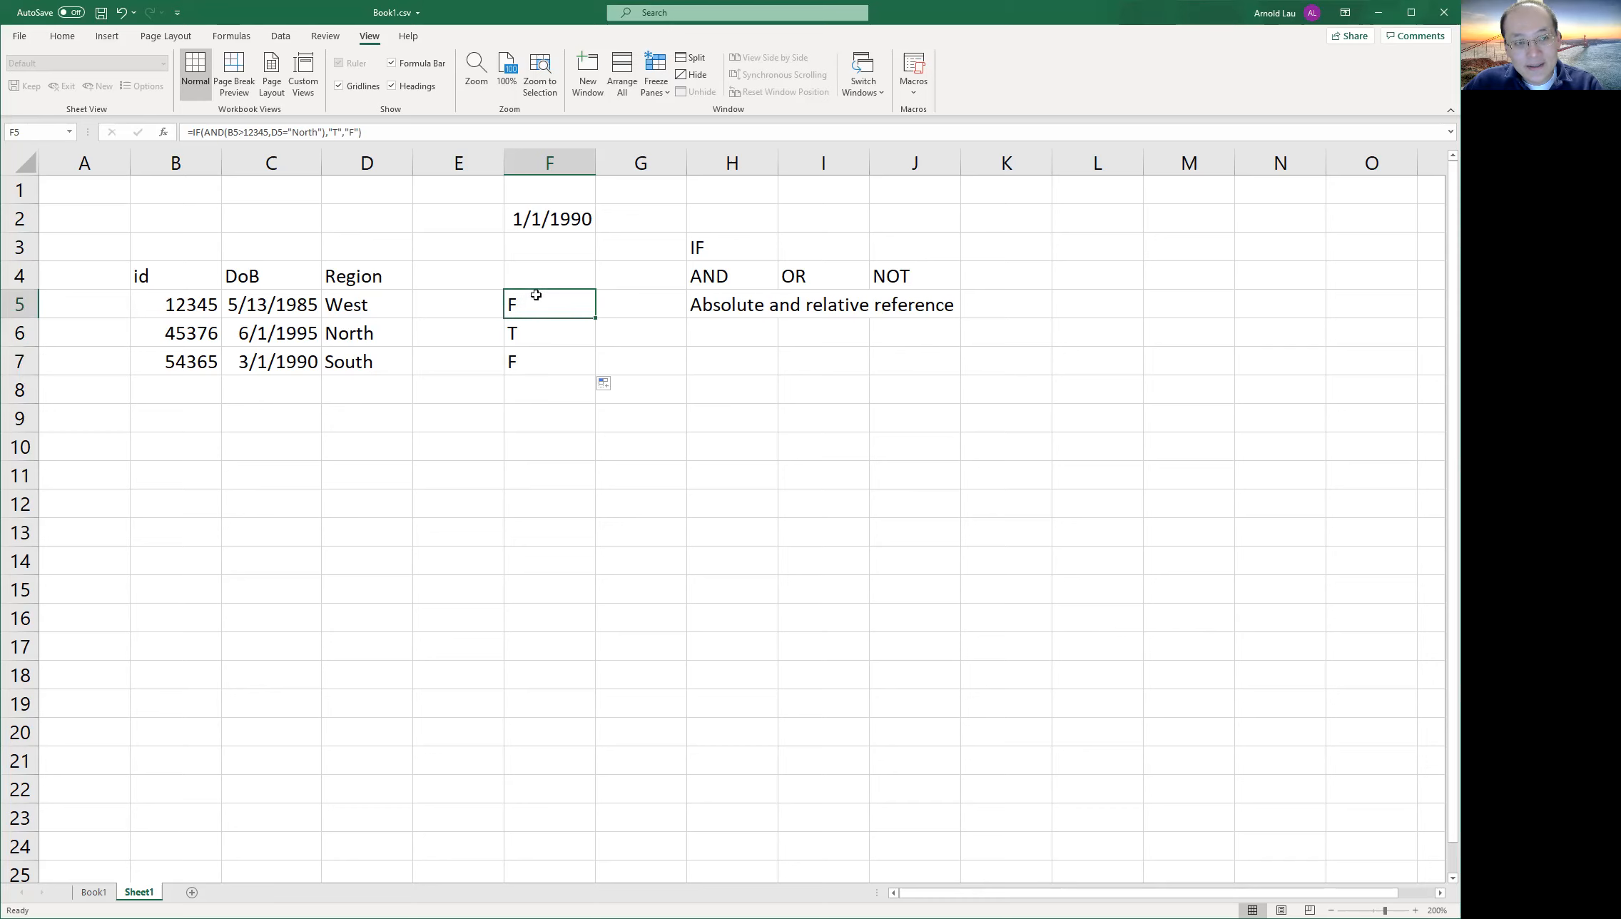
click(221, 133)
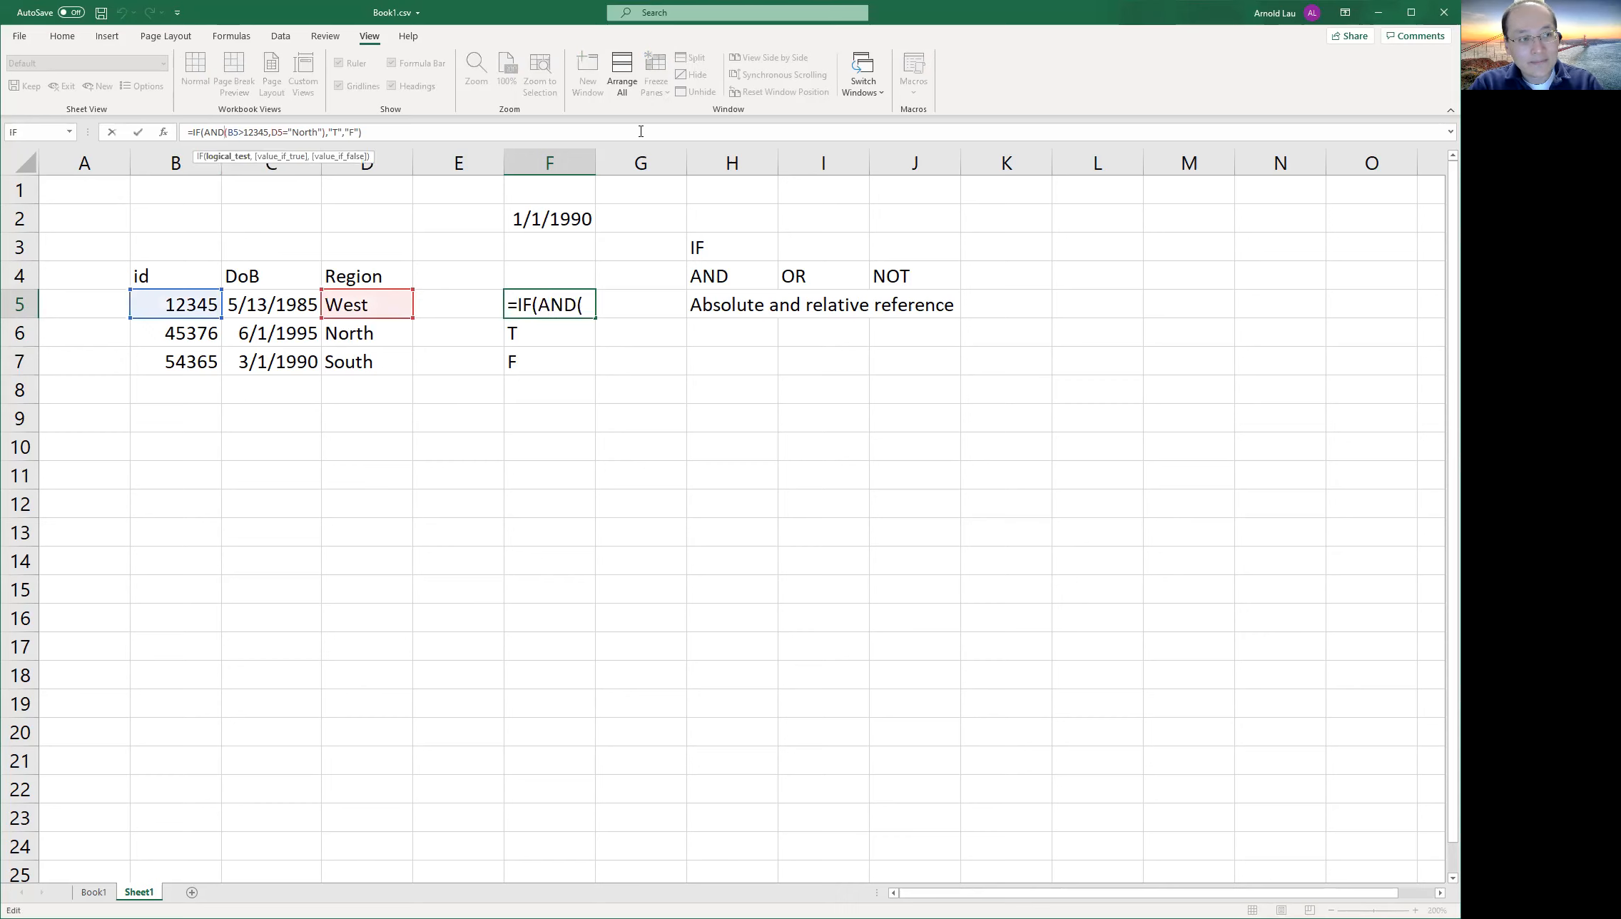
key(BackSpace)
key(BackSpace)
key(BackSpace)
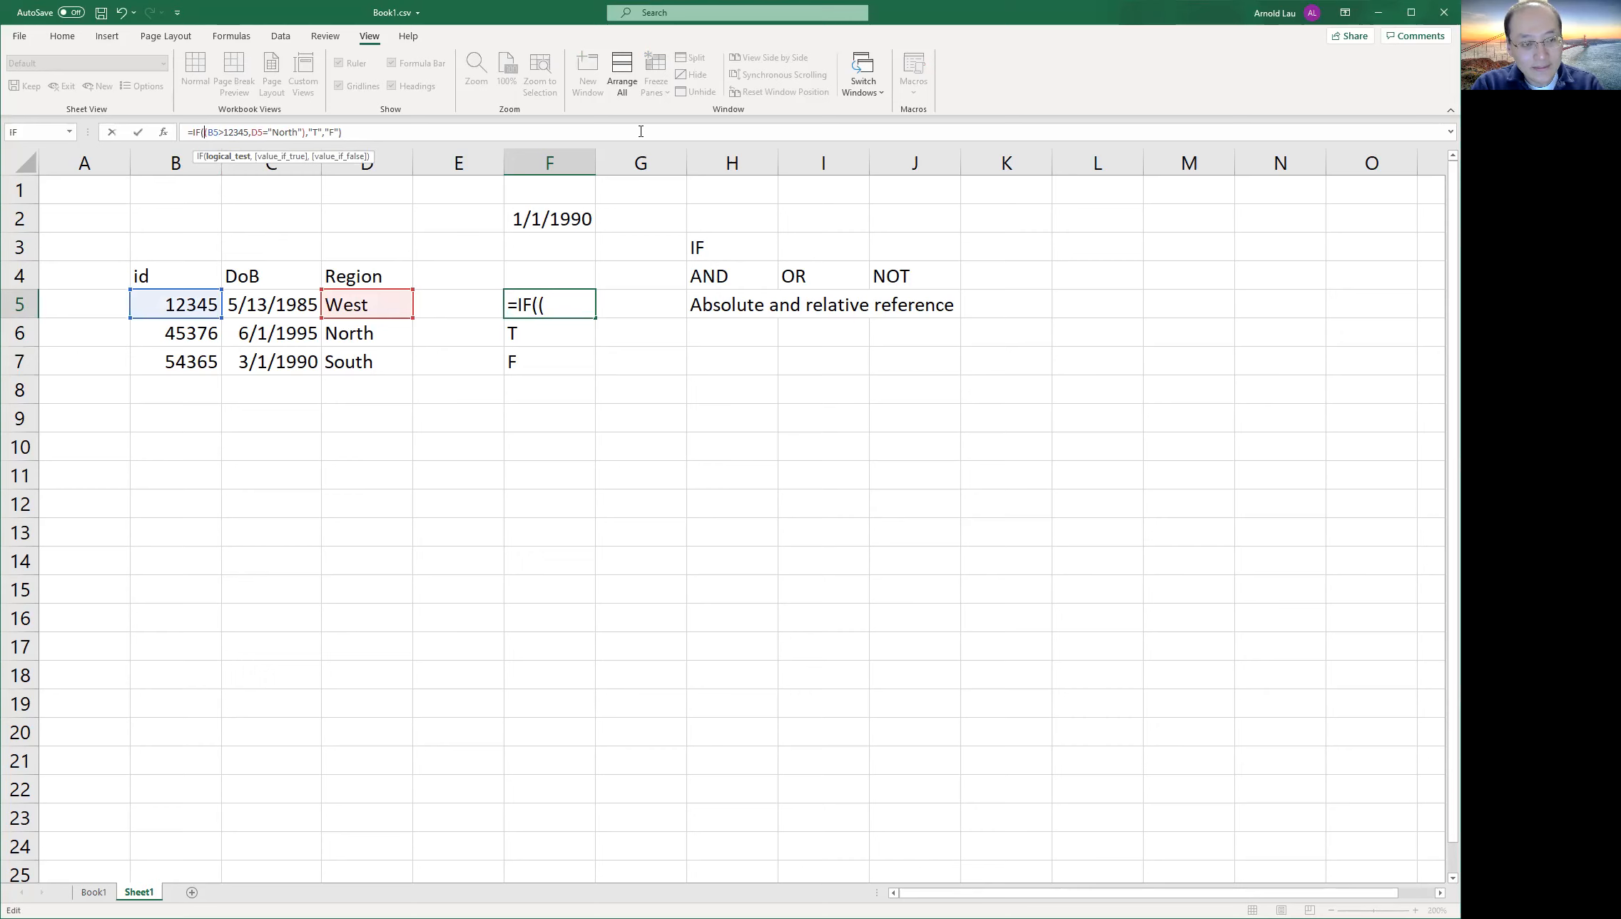
text(OR)
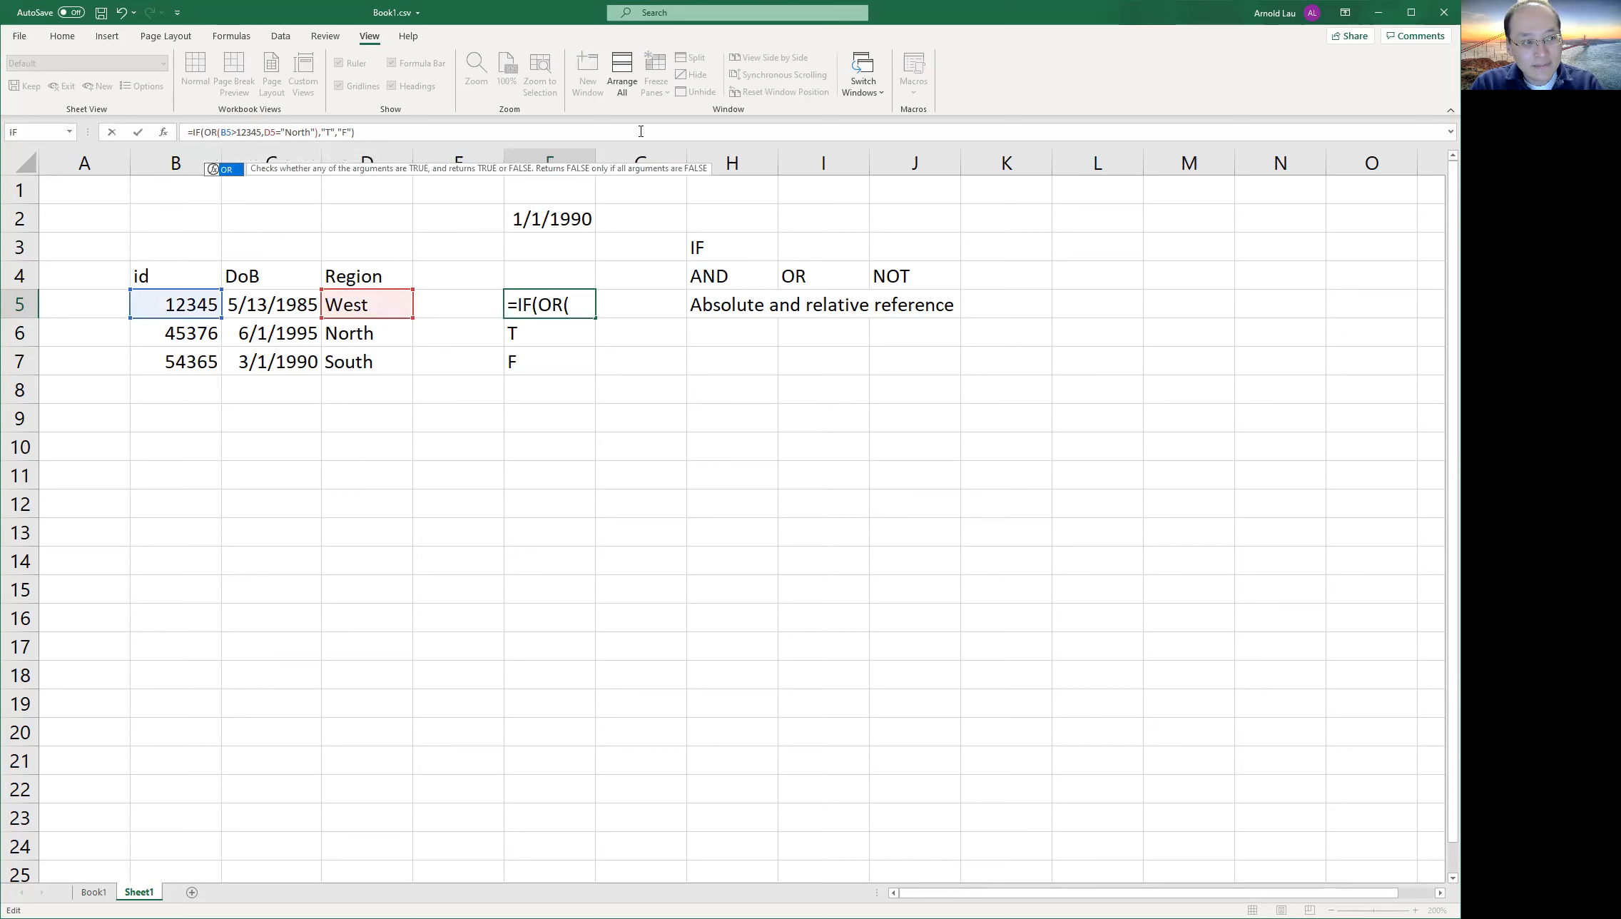
key(Return)
key(Up)
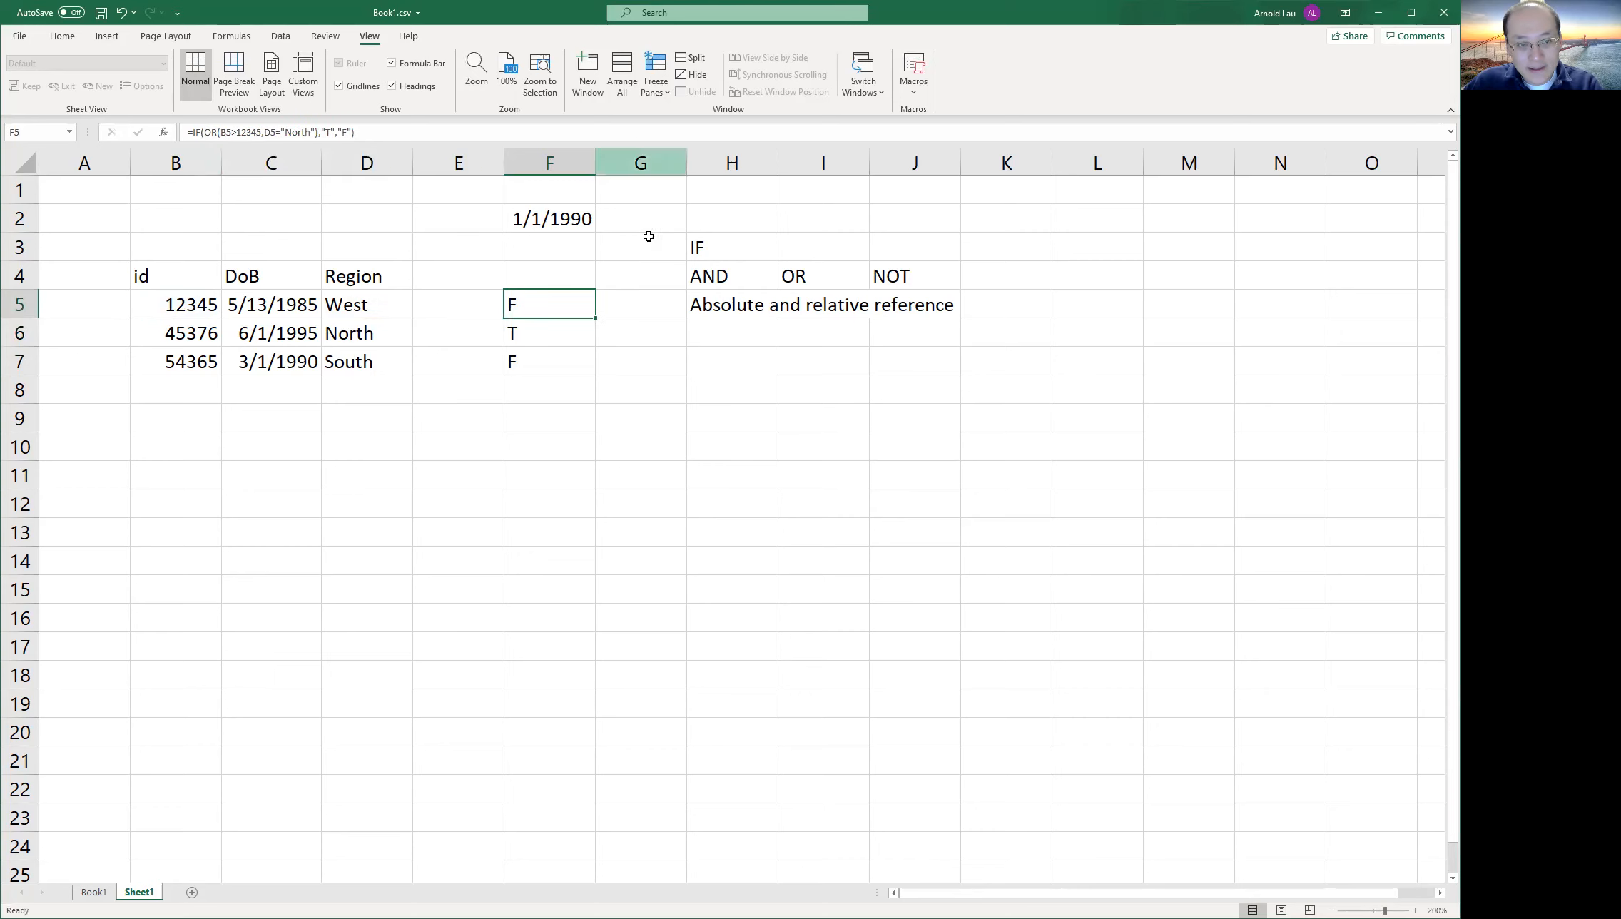
drag(593, 318, 586, 367)
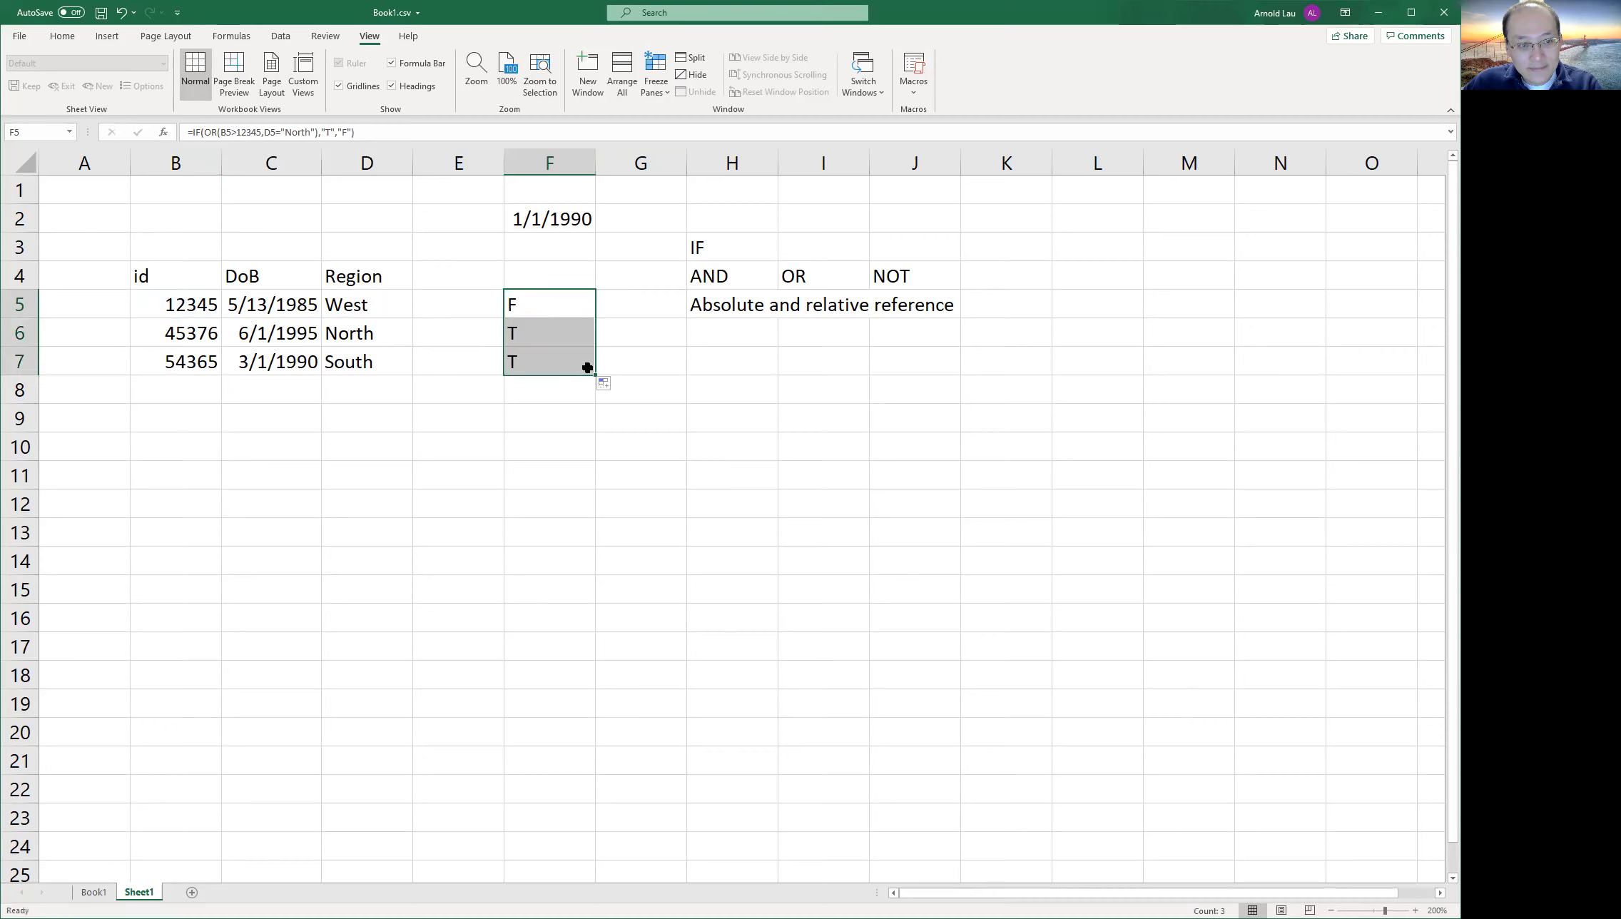
Examine the OR formulas in F7, F6 and F5 against each row's id and region.
click(528, 426)
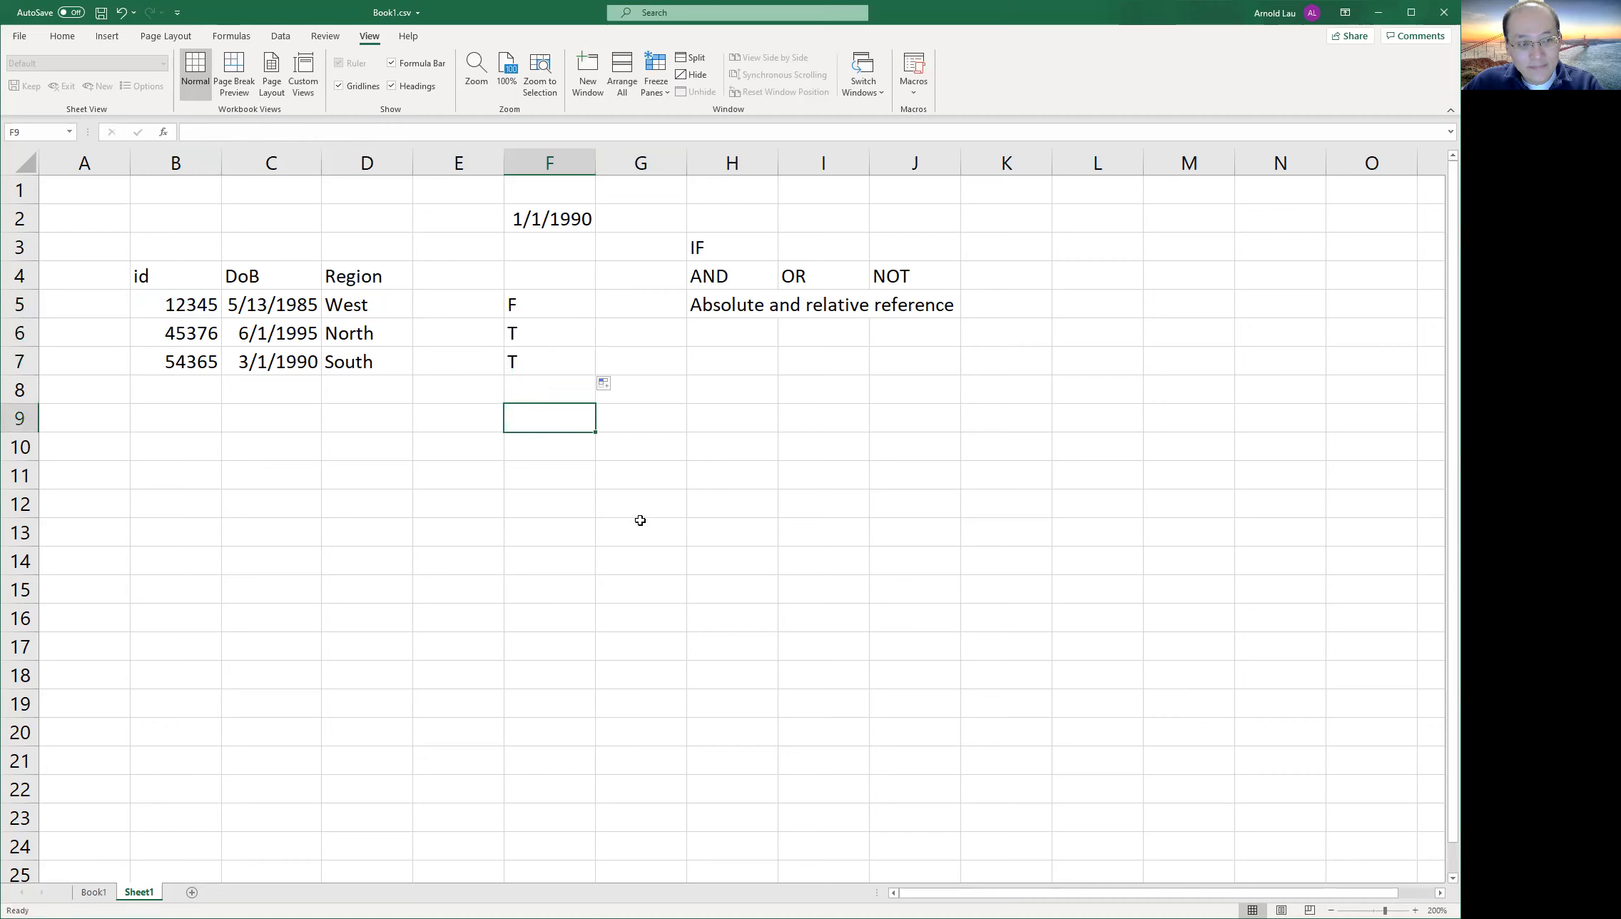
click(538, 354)
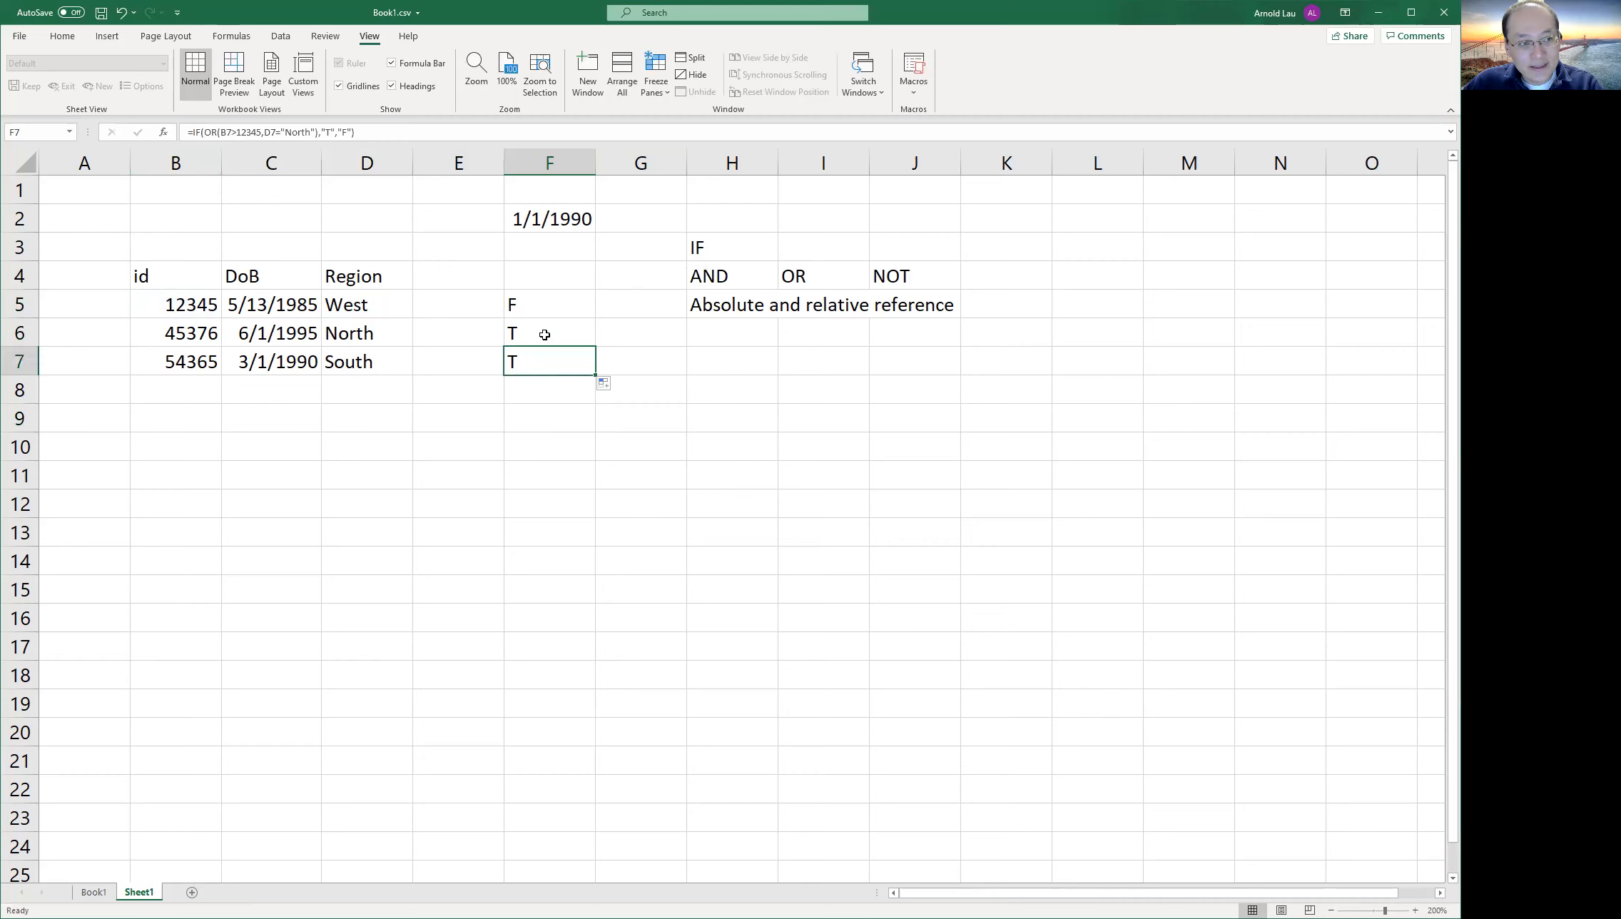
click(548, 334)
click(552, 305)
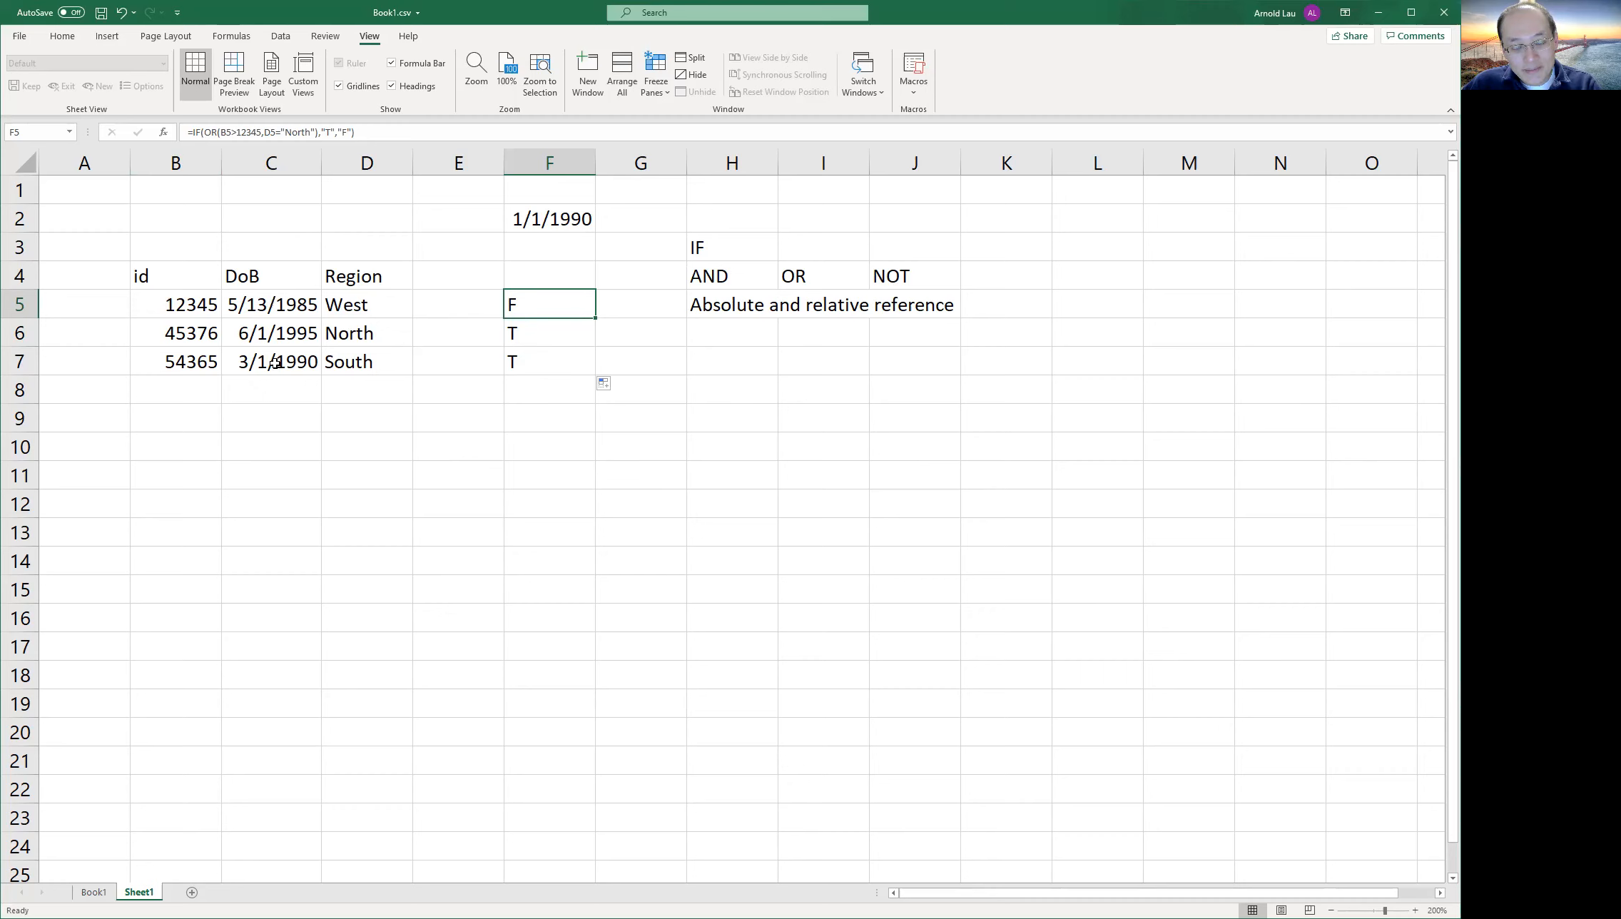
Start an IF formula in E5 with the logical test C5>F2, comparing the DoB with the date in F2.
click(445, 298)
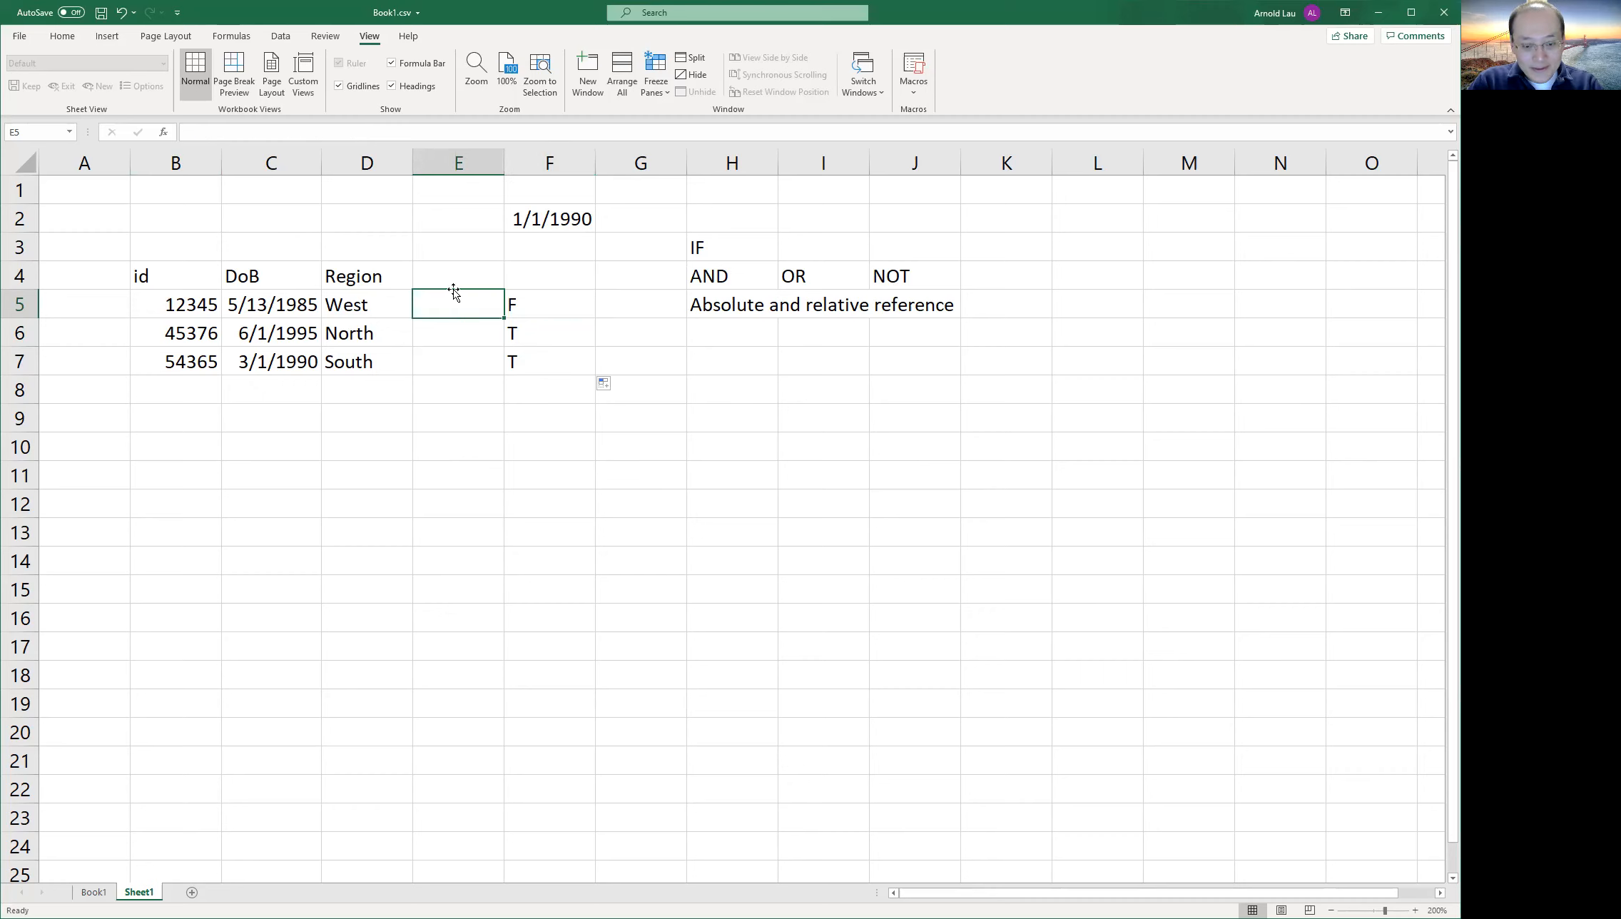
text(=)
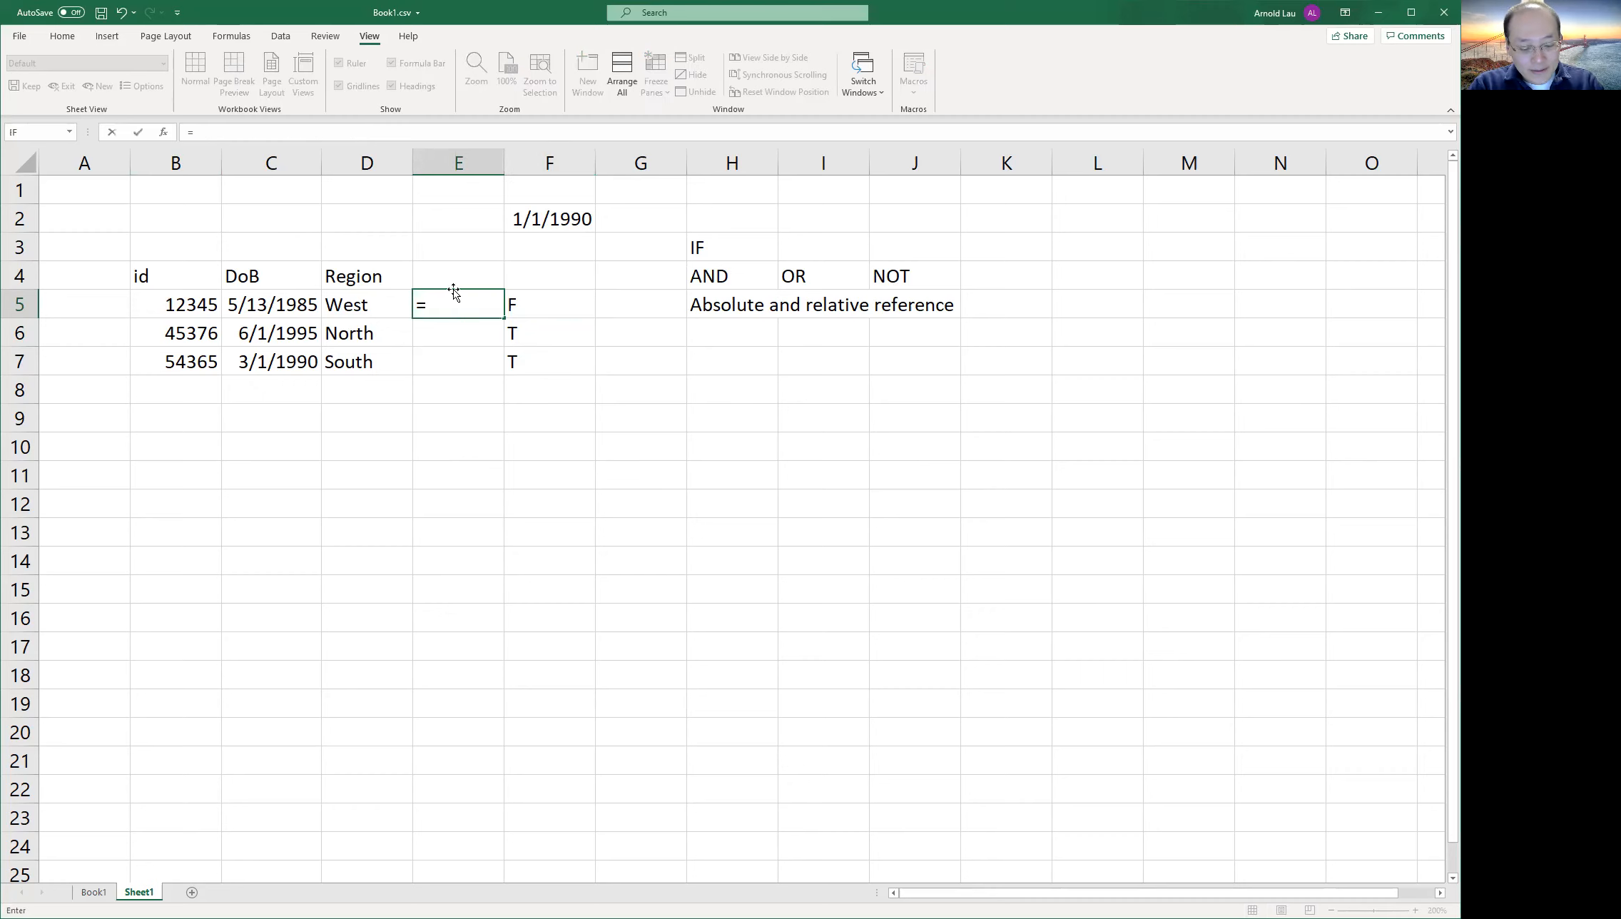
text(if)
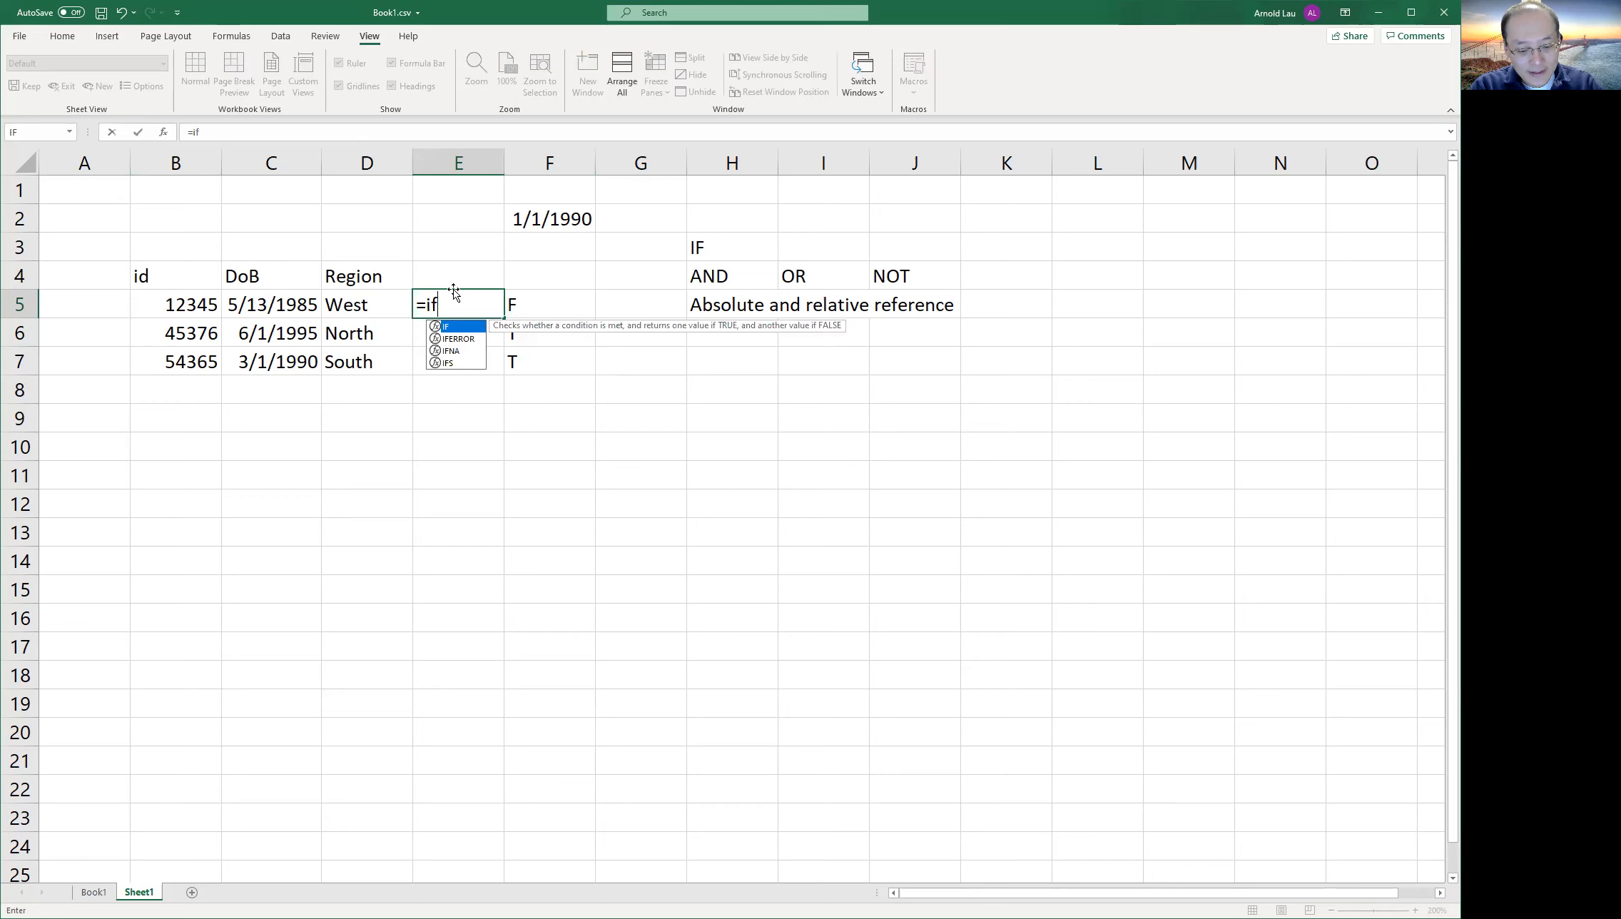
double_click(465, 328)
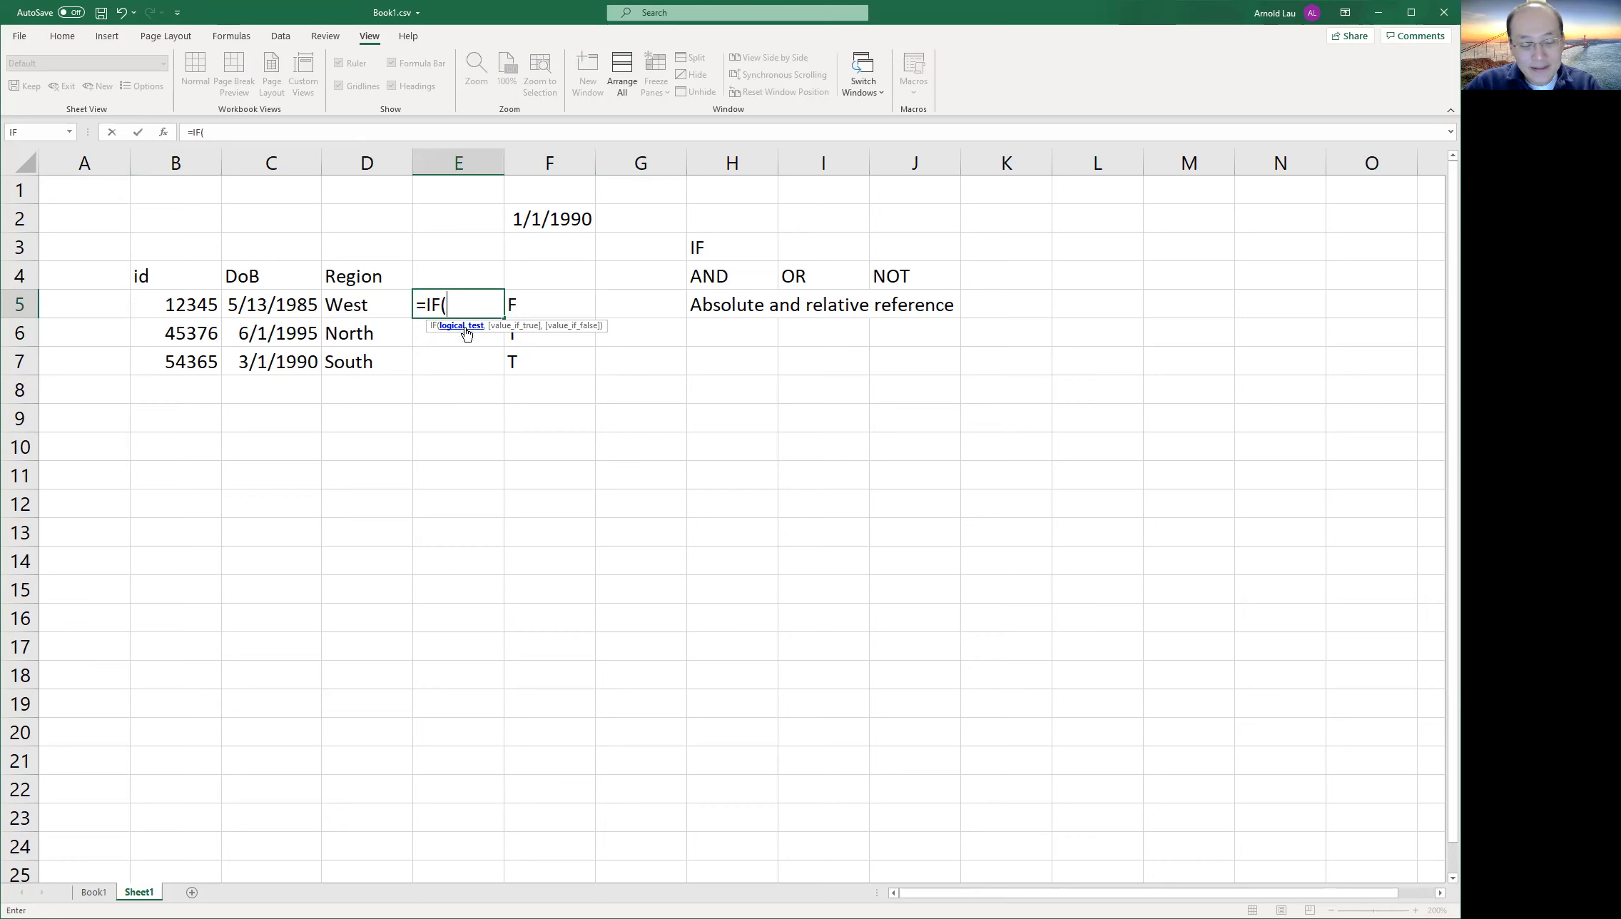
click(256, 302)
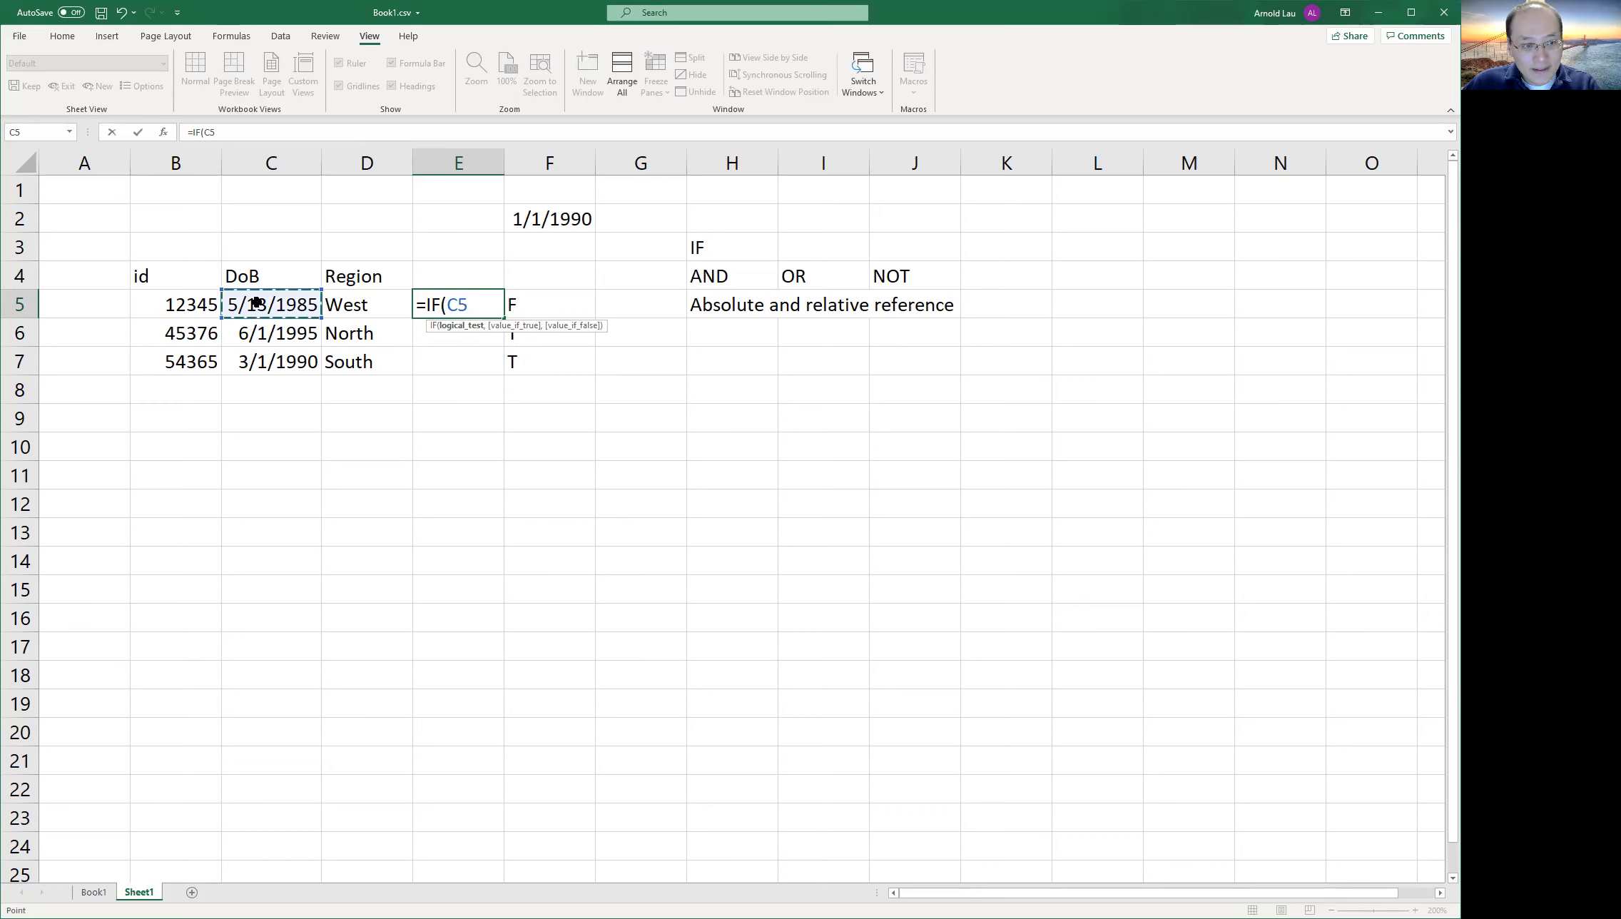
text(>)
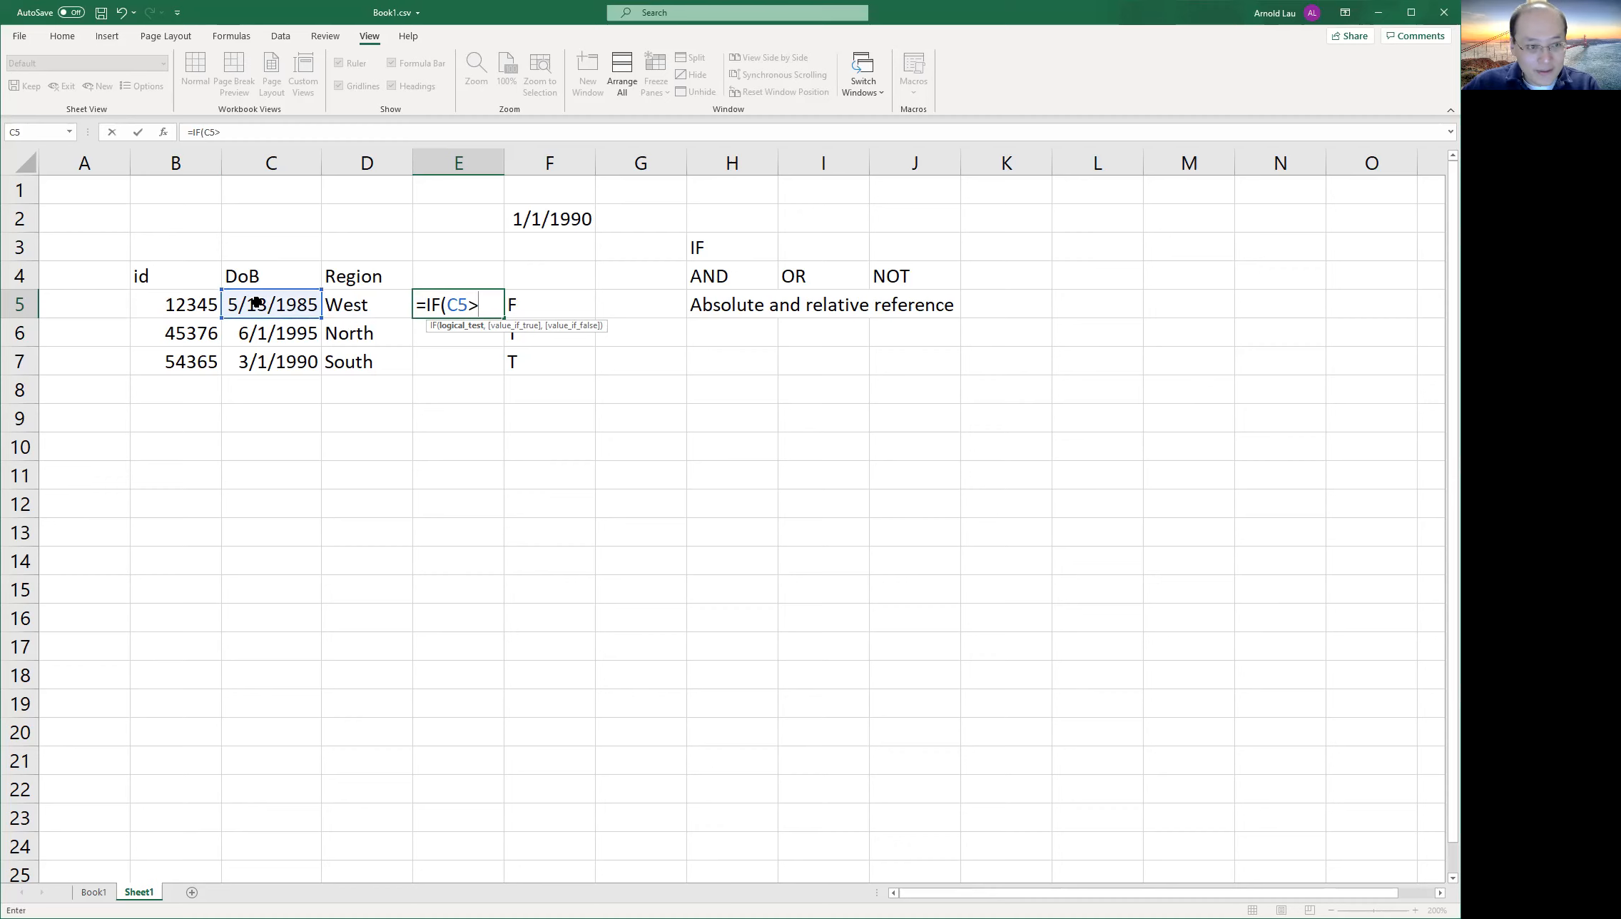
click(560, 218)
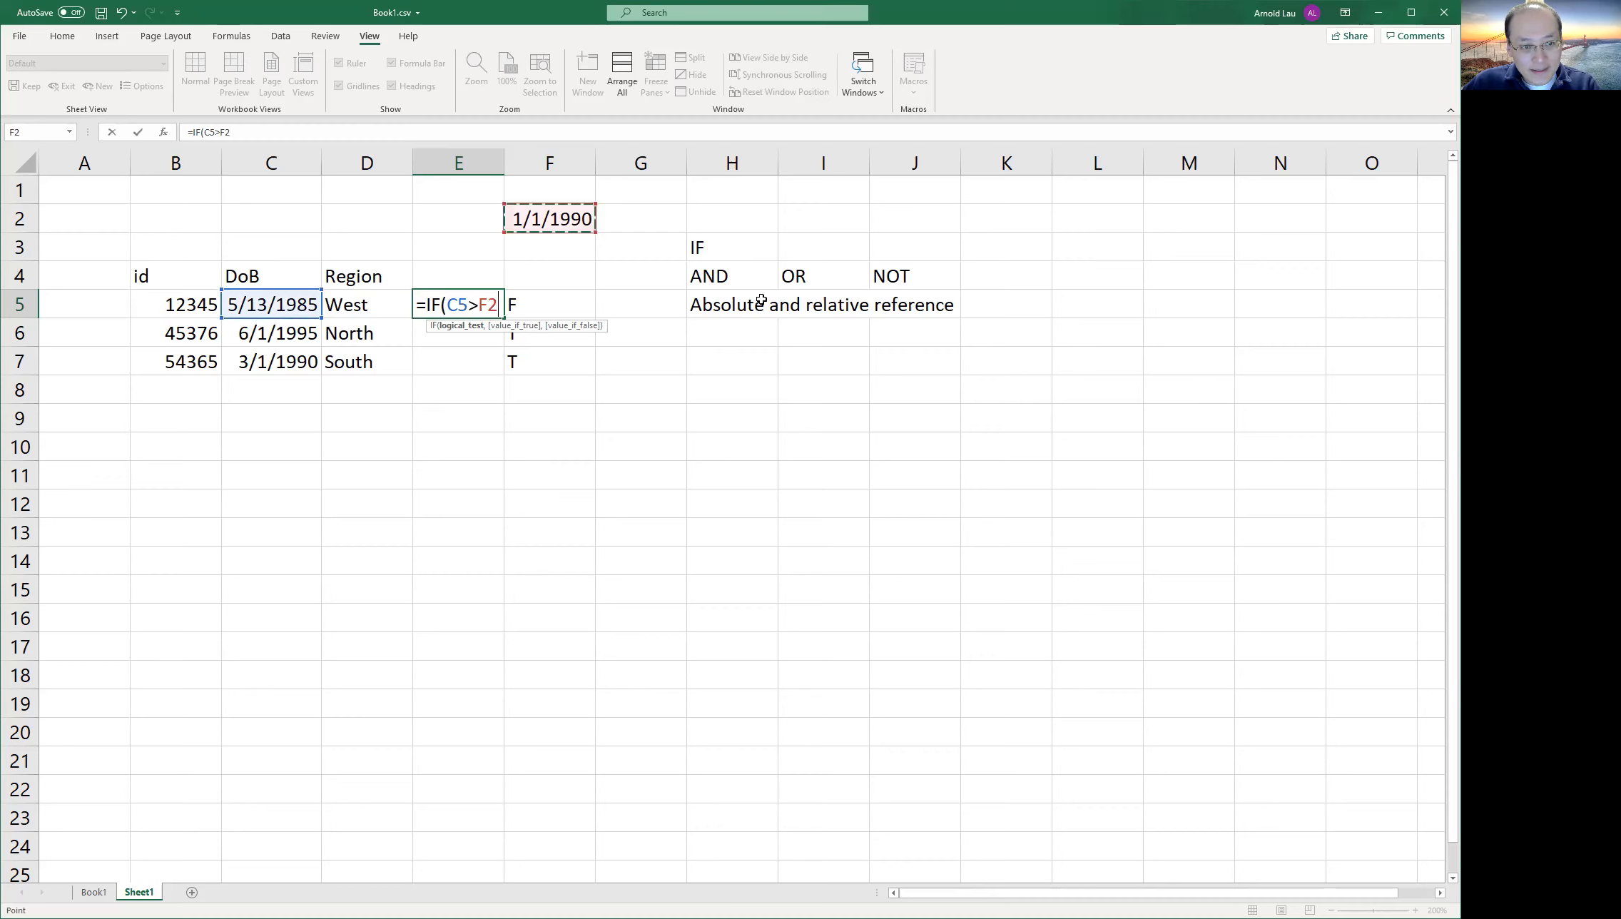
Give E5's IF formula "TR" as the true value and "FA" as the false value, and enter it.
text(,)
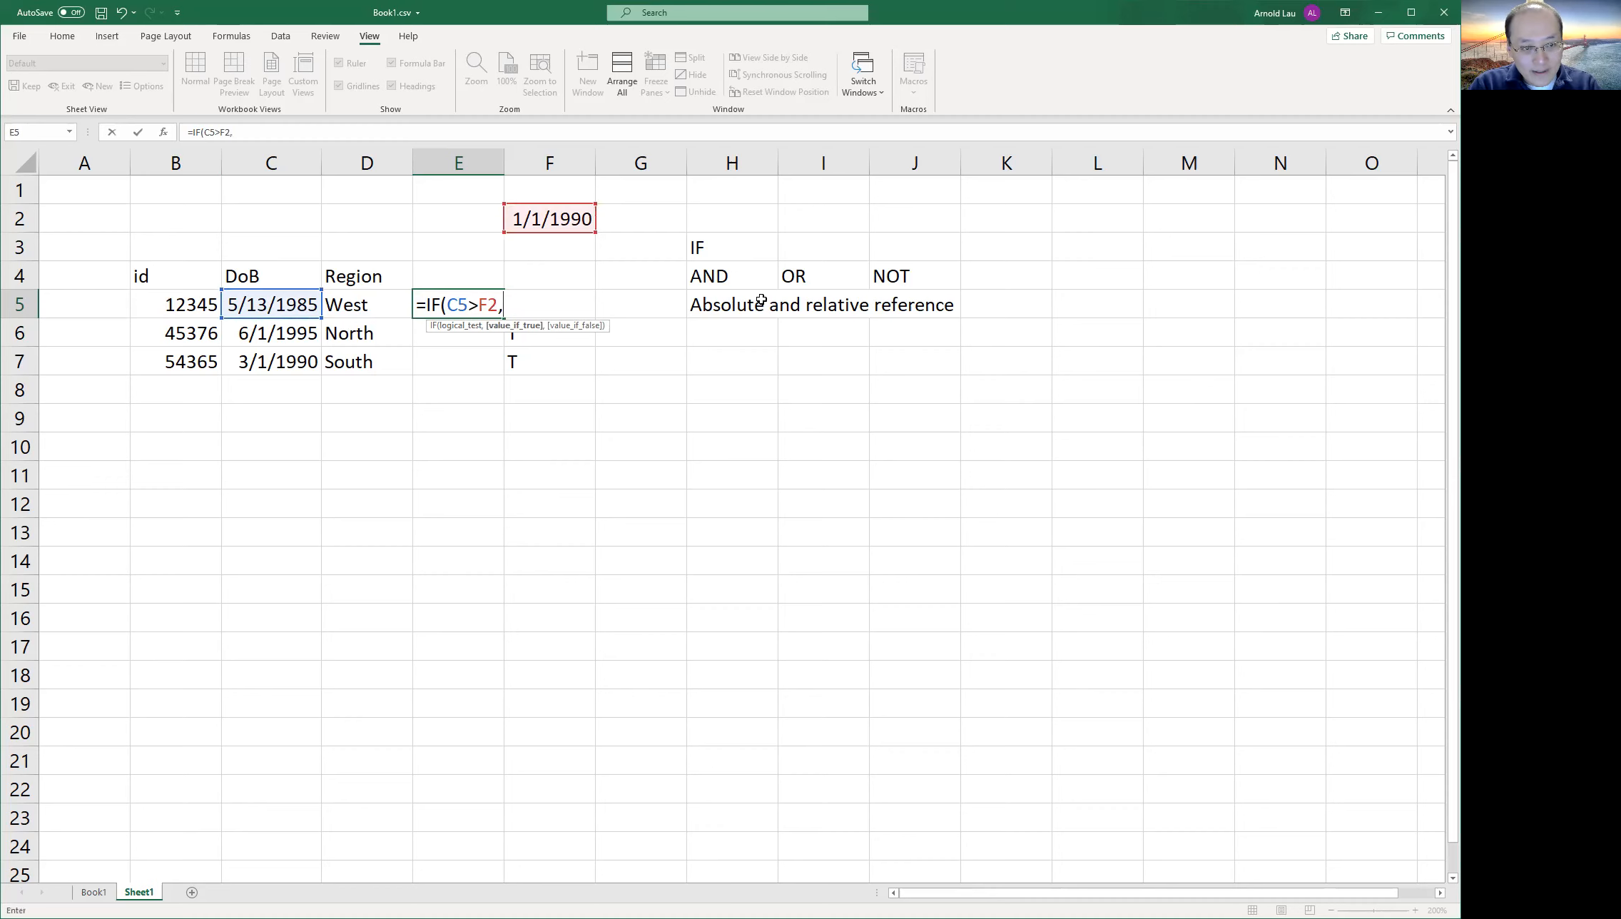
text("TR")
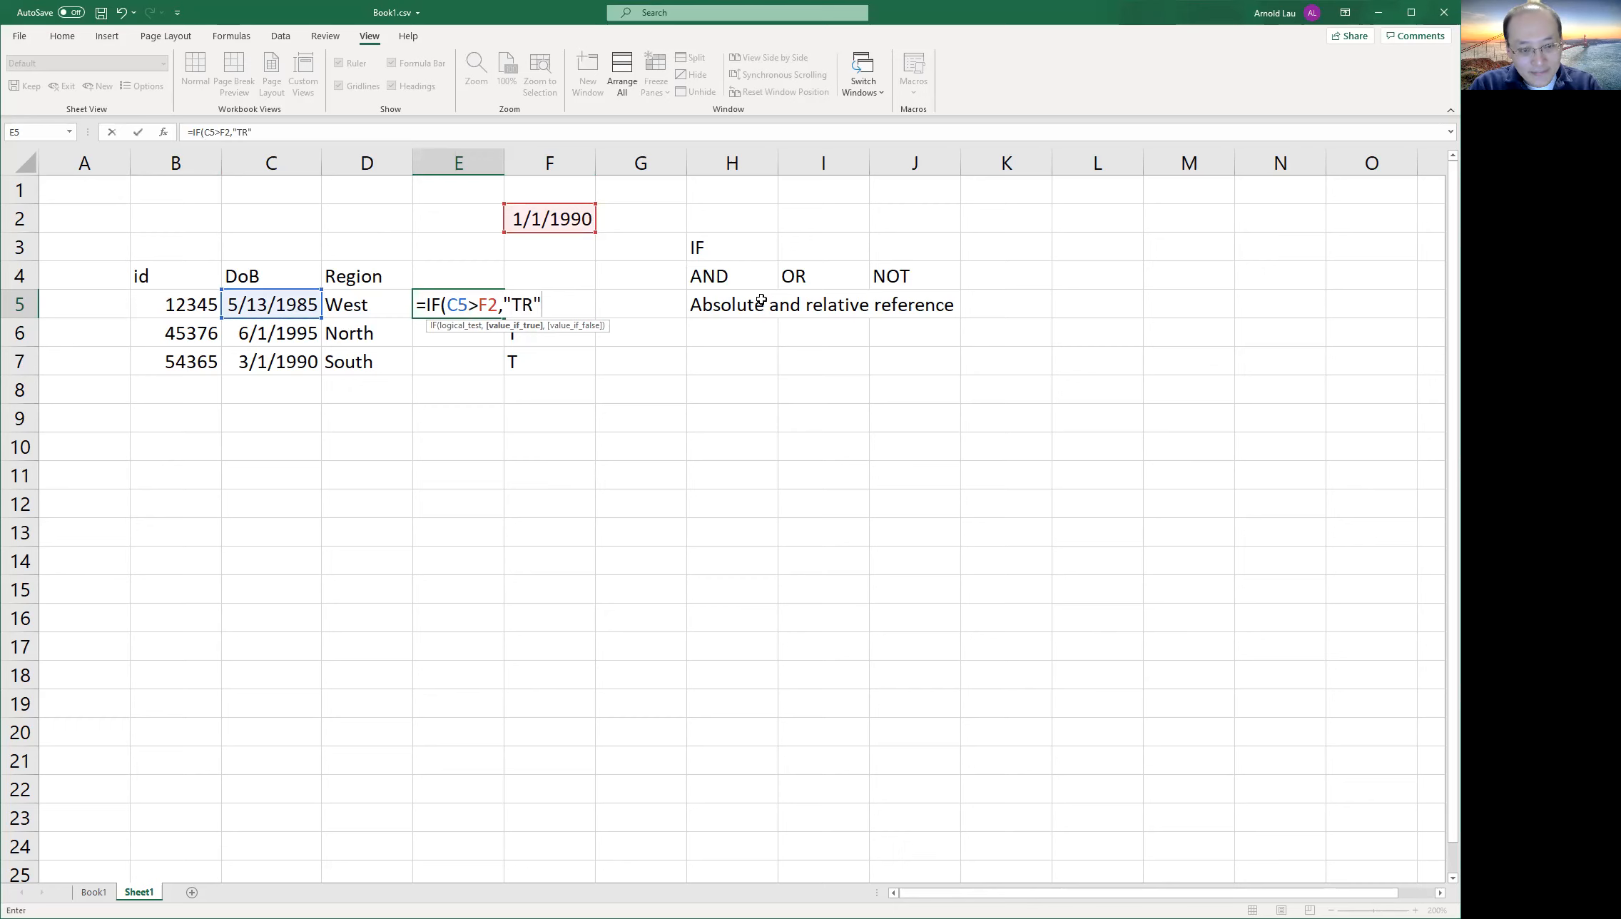
text(,)
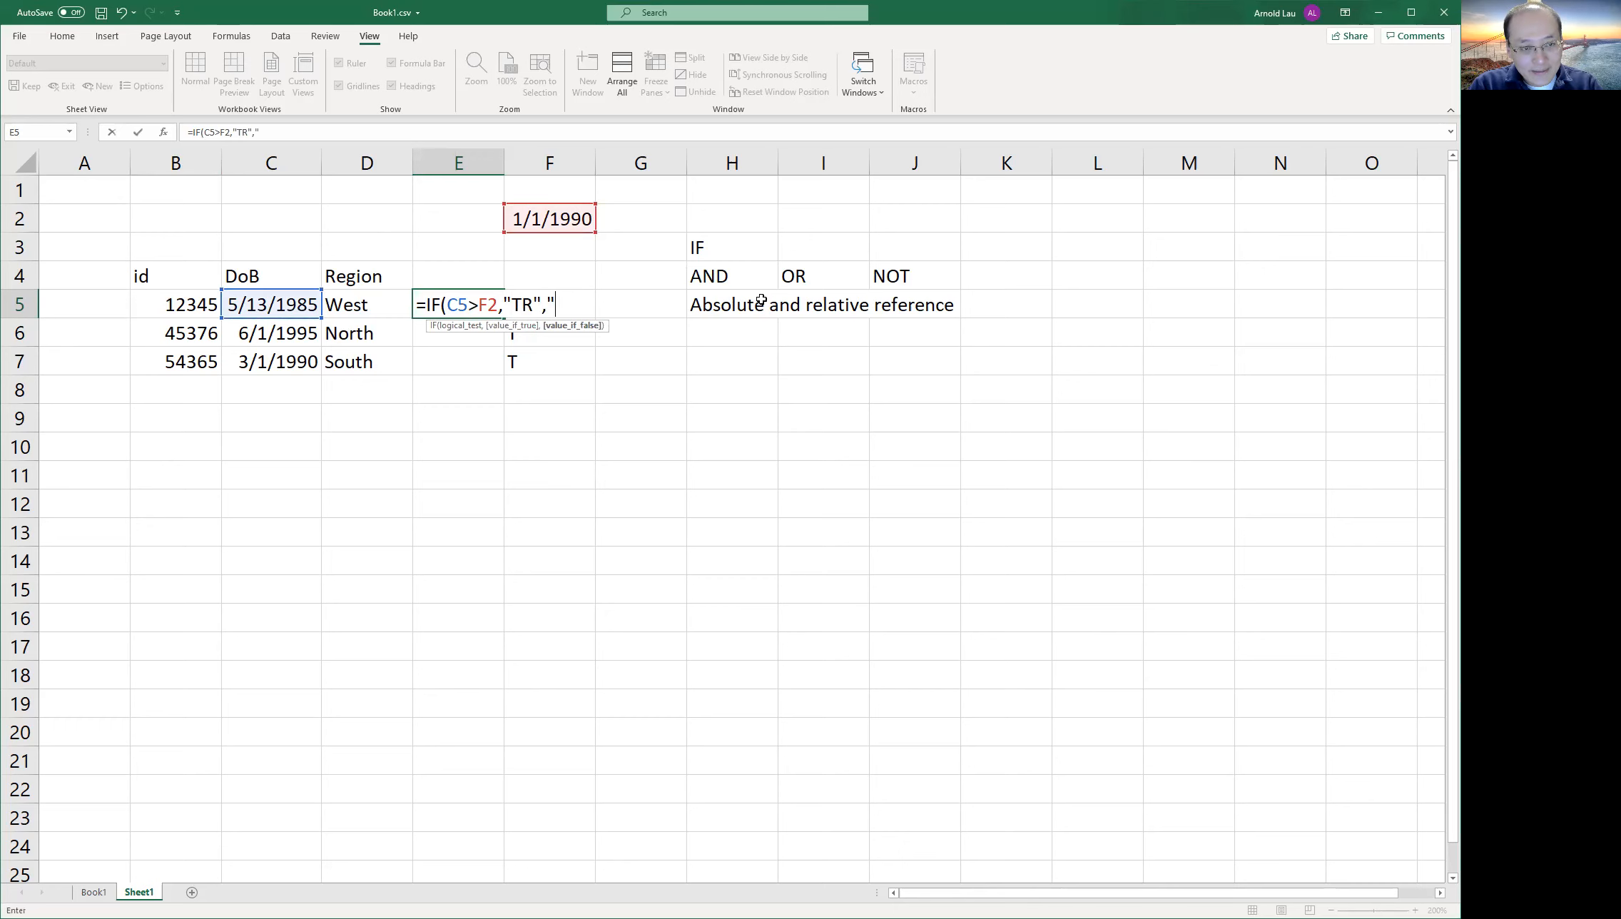
text("FA")
key(Return)
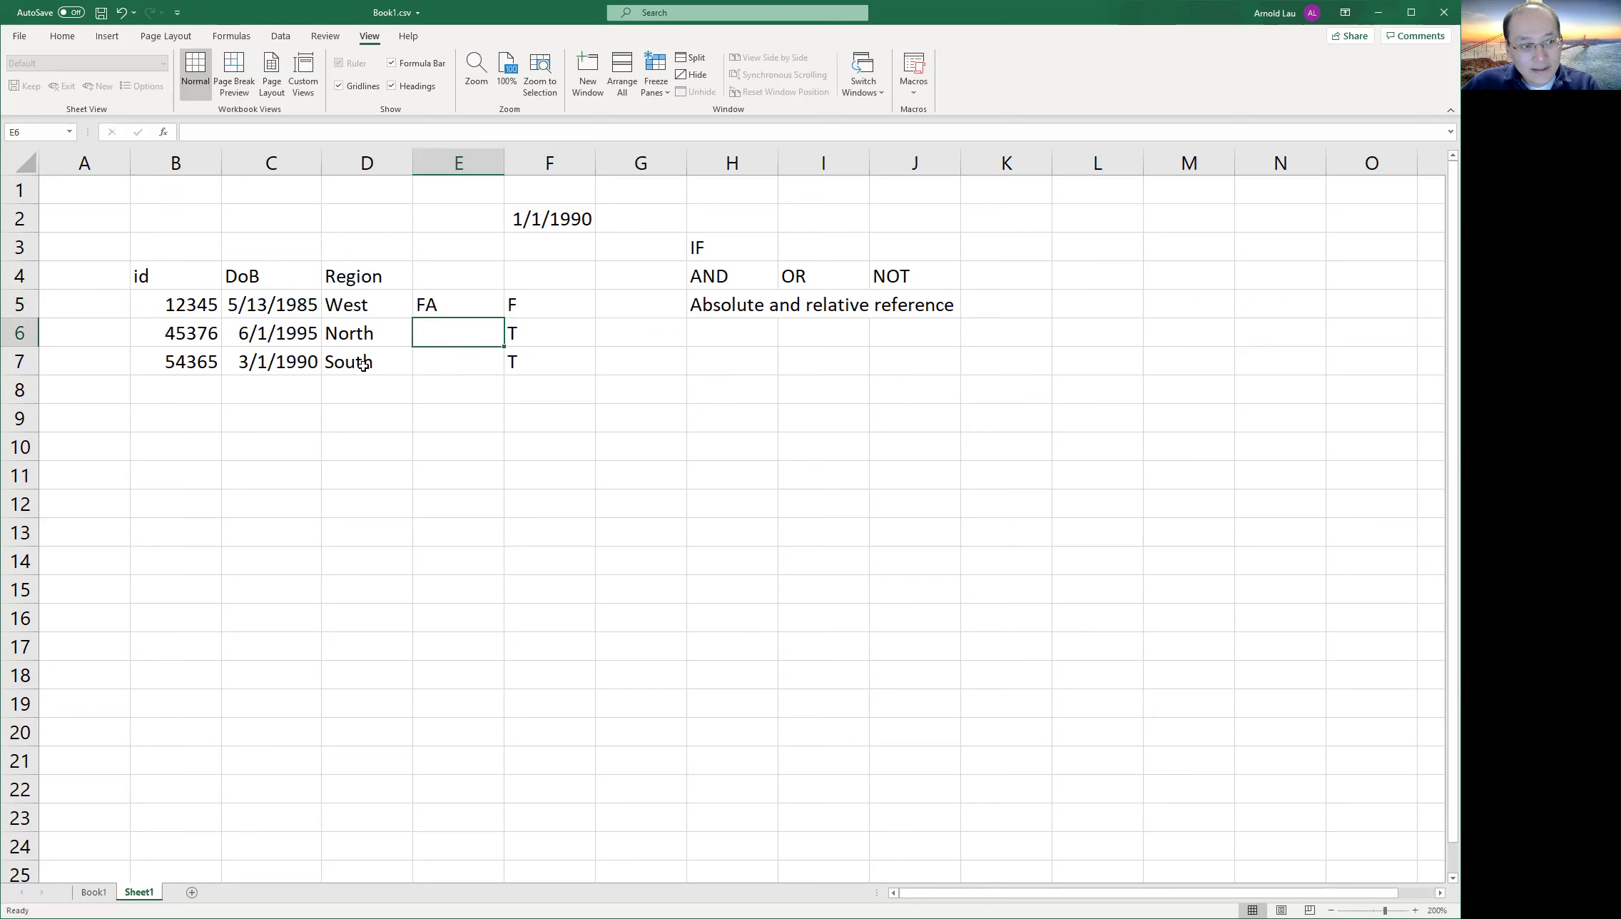
Fill E5's formula down through E7 and inspect the date reference in E6.
click(463, 300)
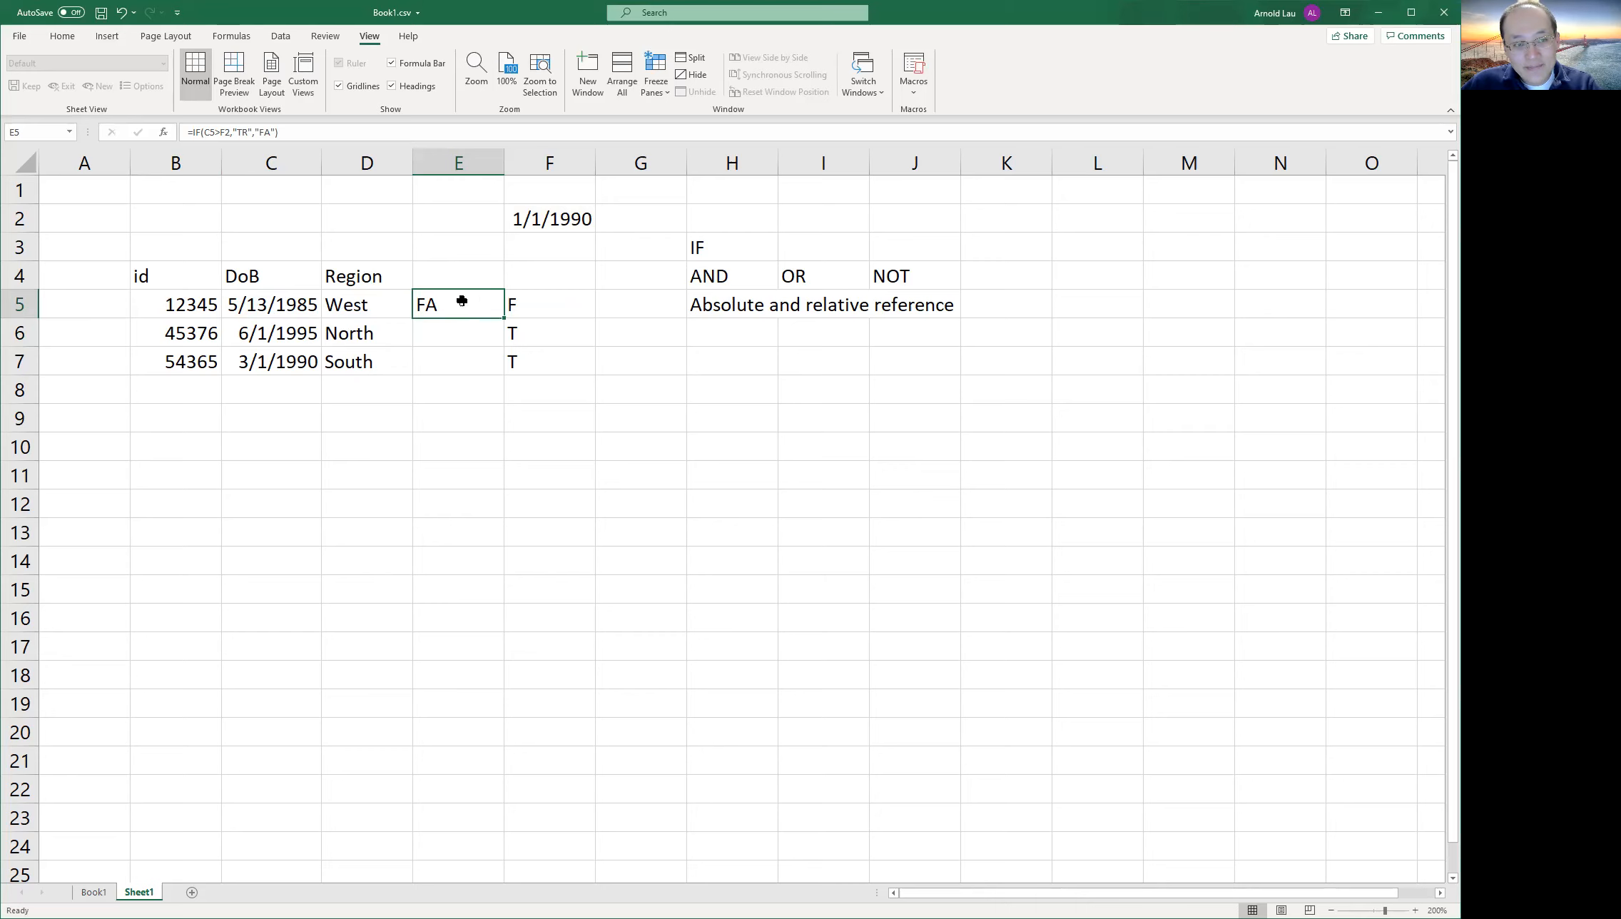
drag(503, 317, 488, 367)
click(453, 437)
click(457, 333)
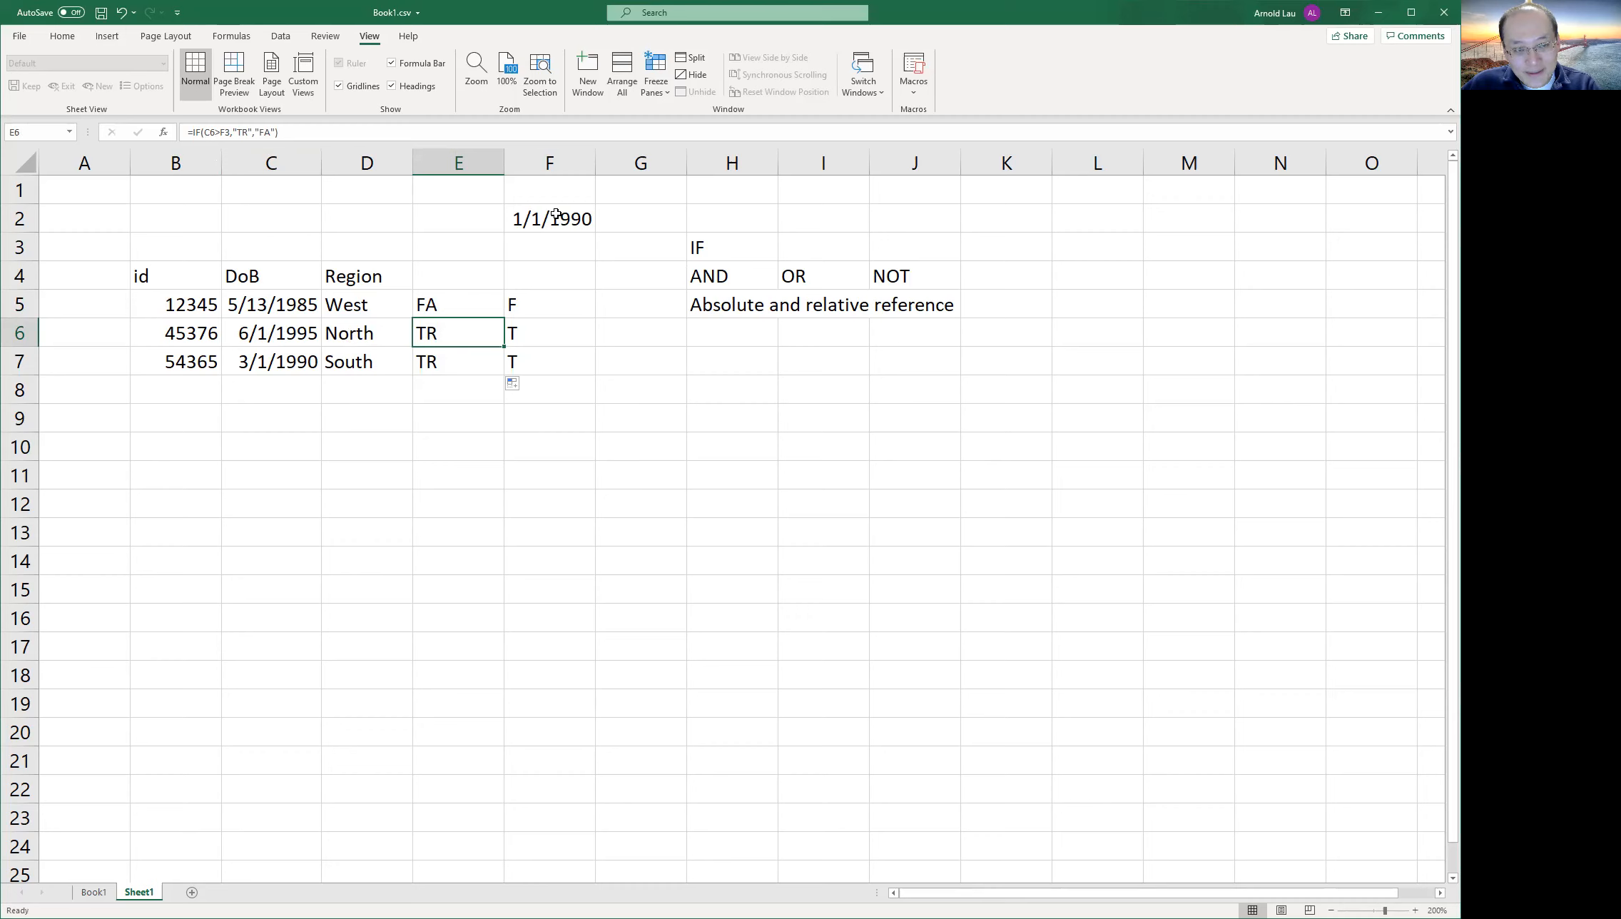
Make the date reference in E5's IF formula absolute by changing F2 to $F$2.
click(462, 300)
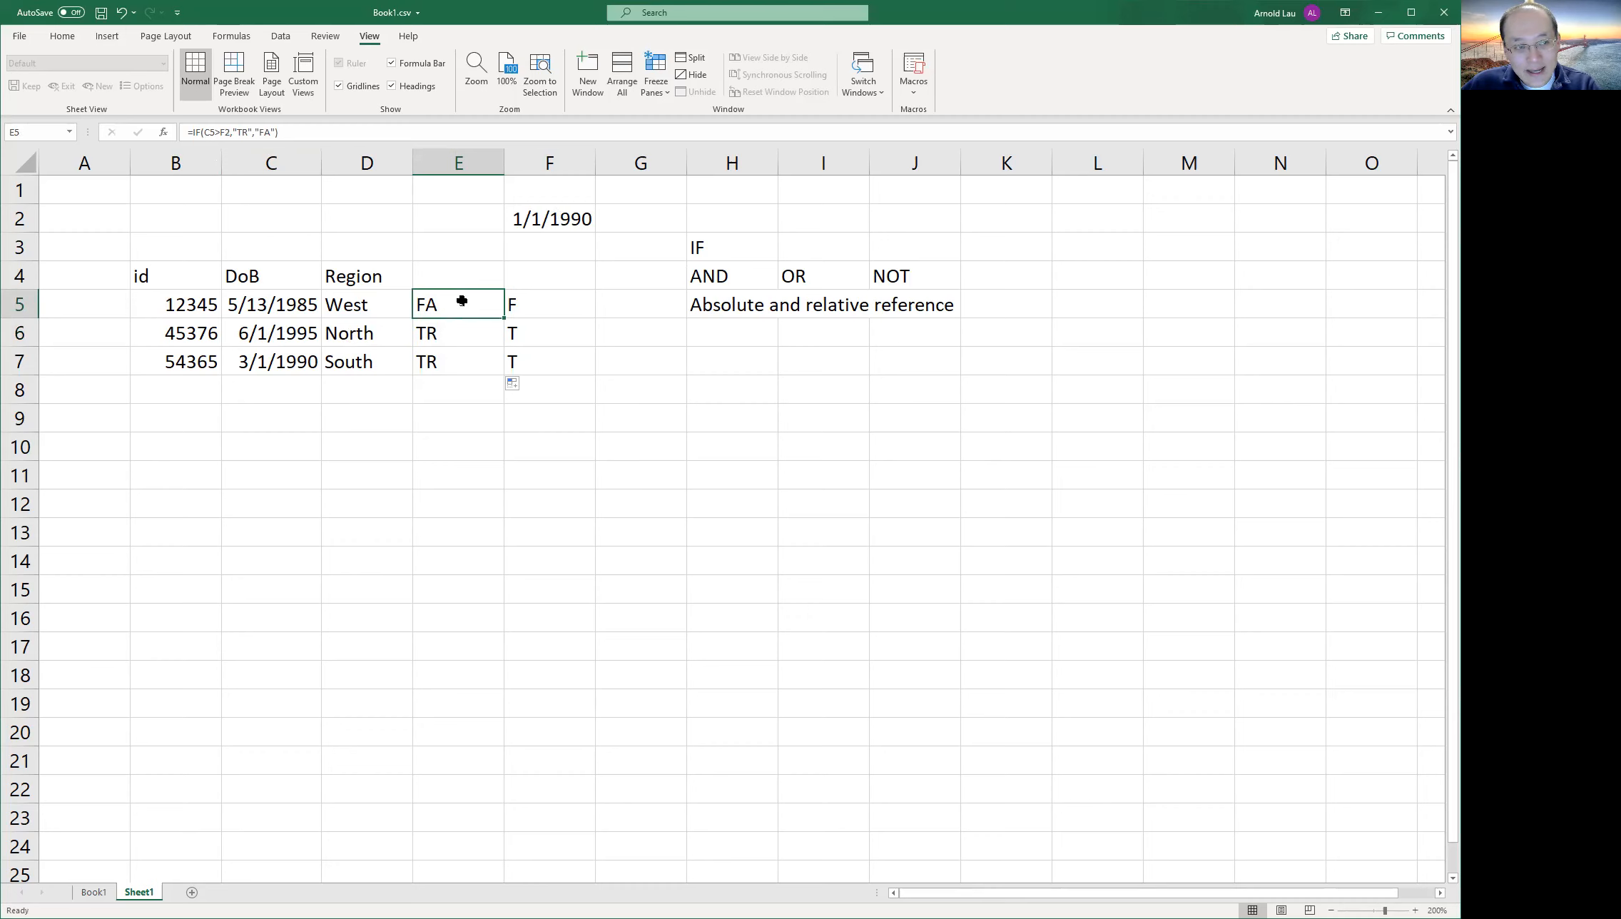
click(219, 131)
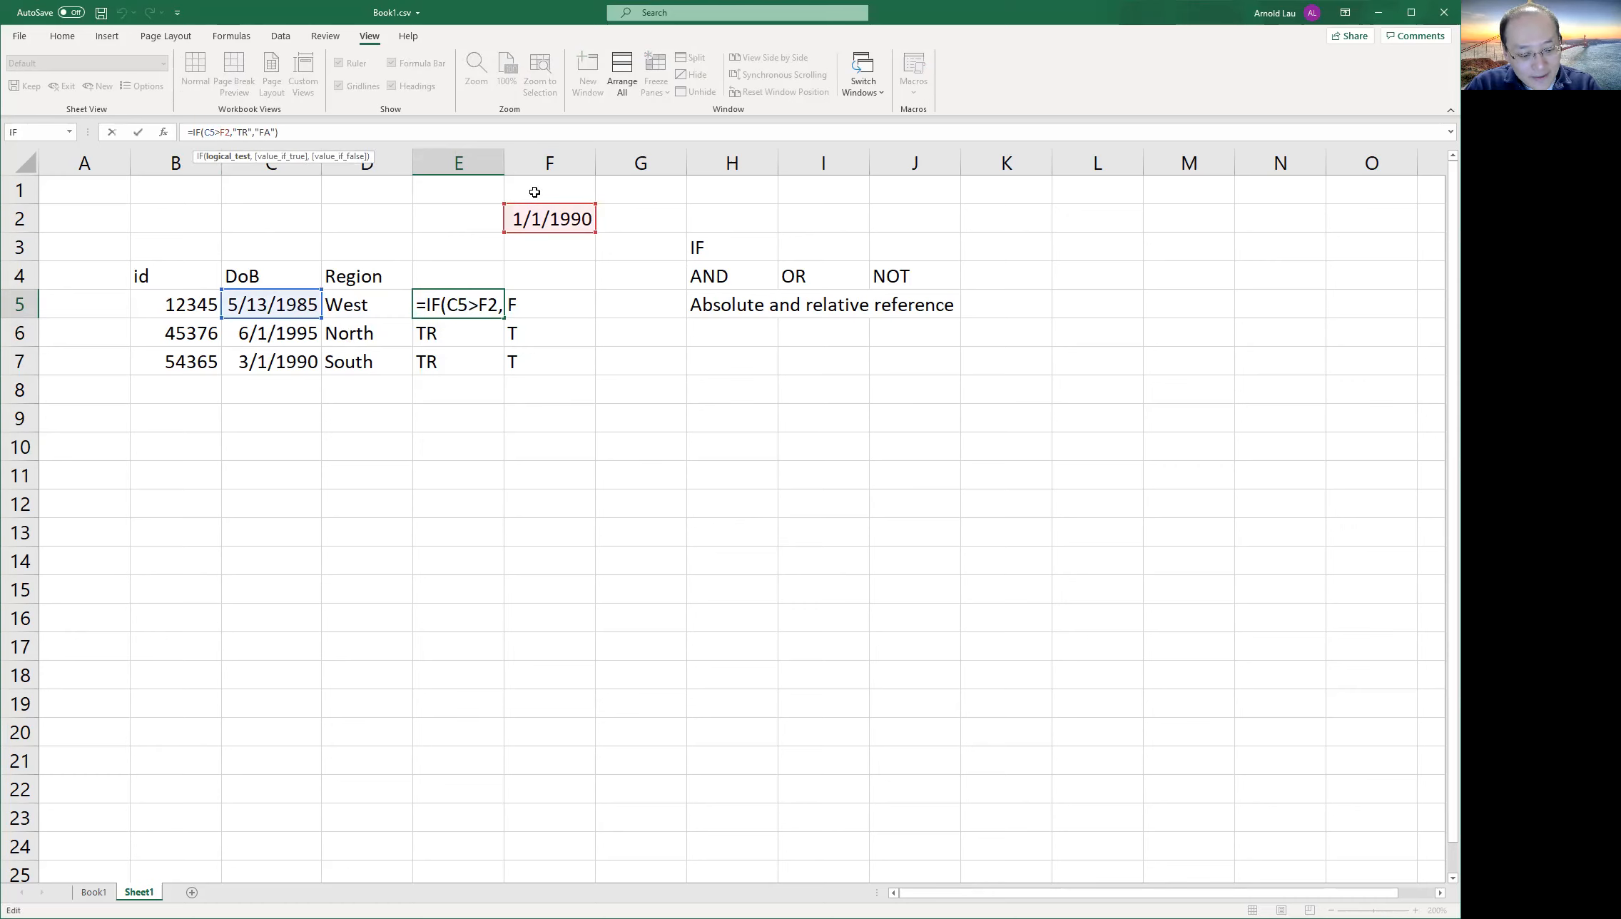
text($)
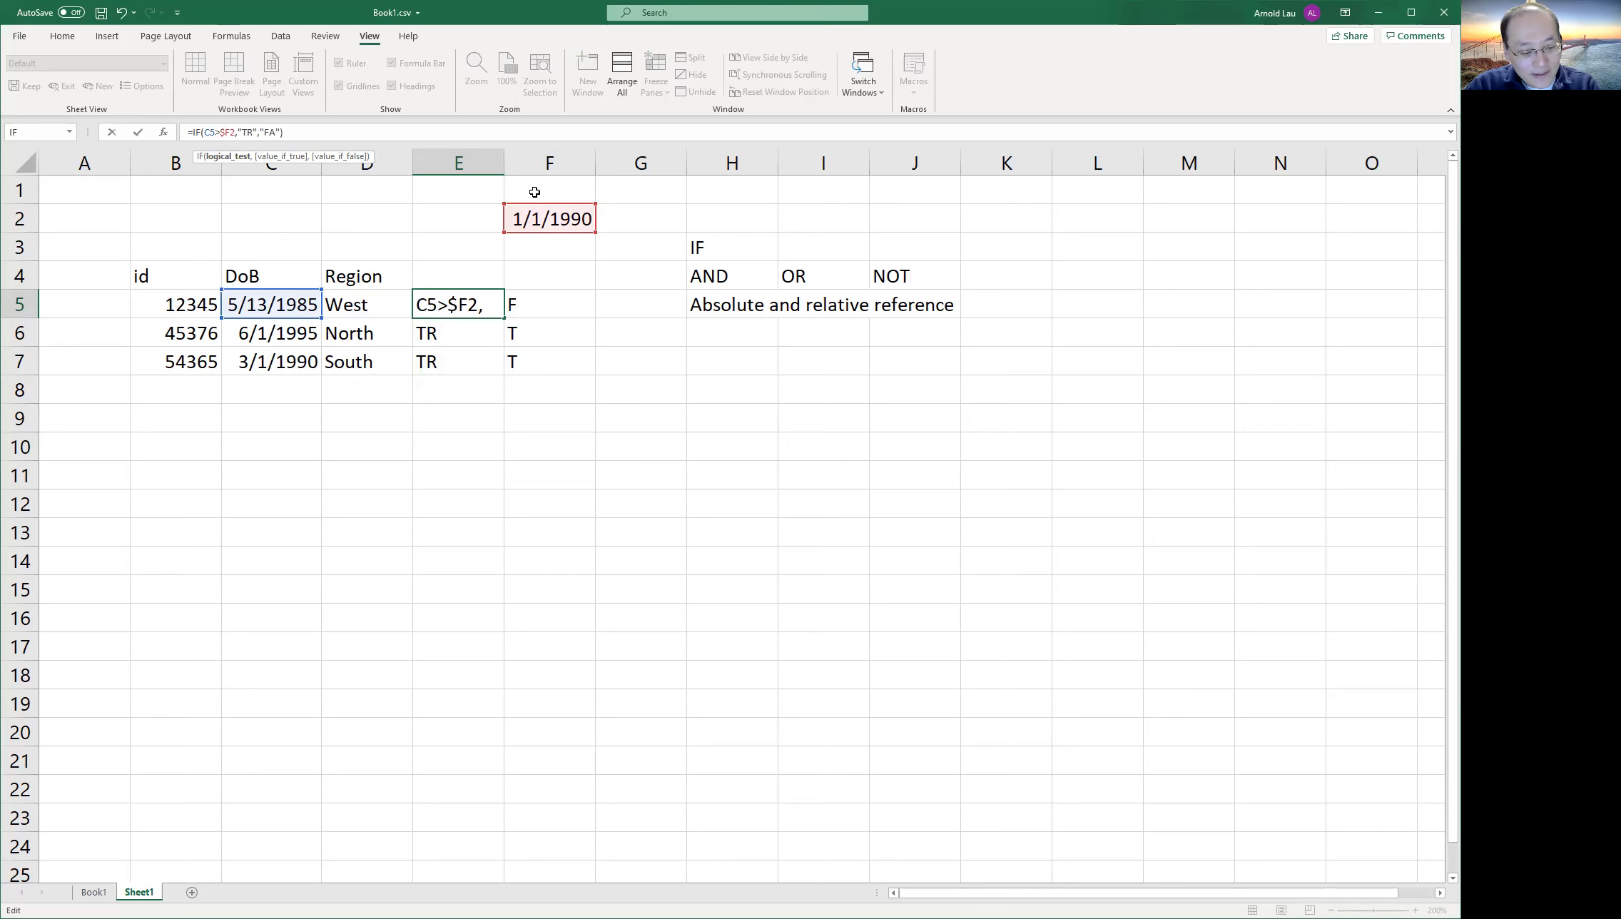
key(Right)
text($)
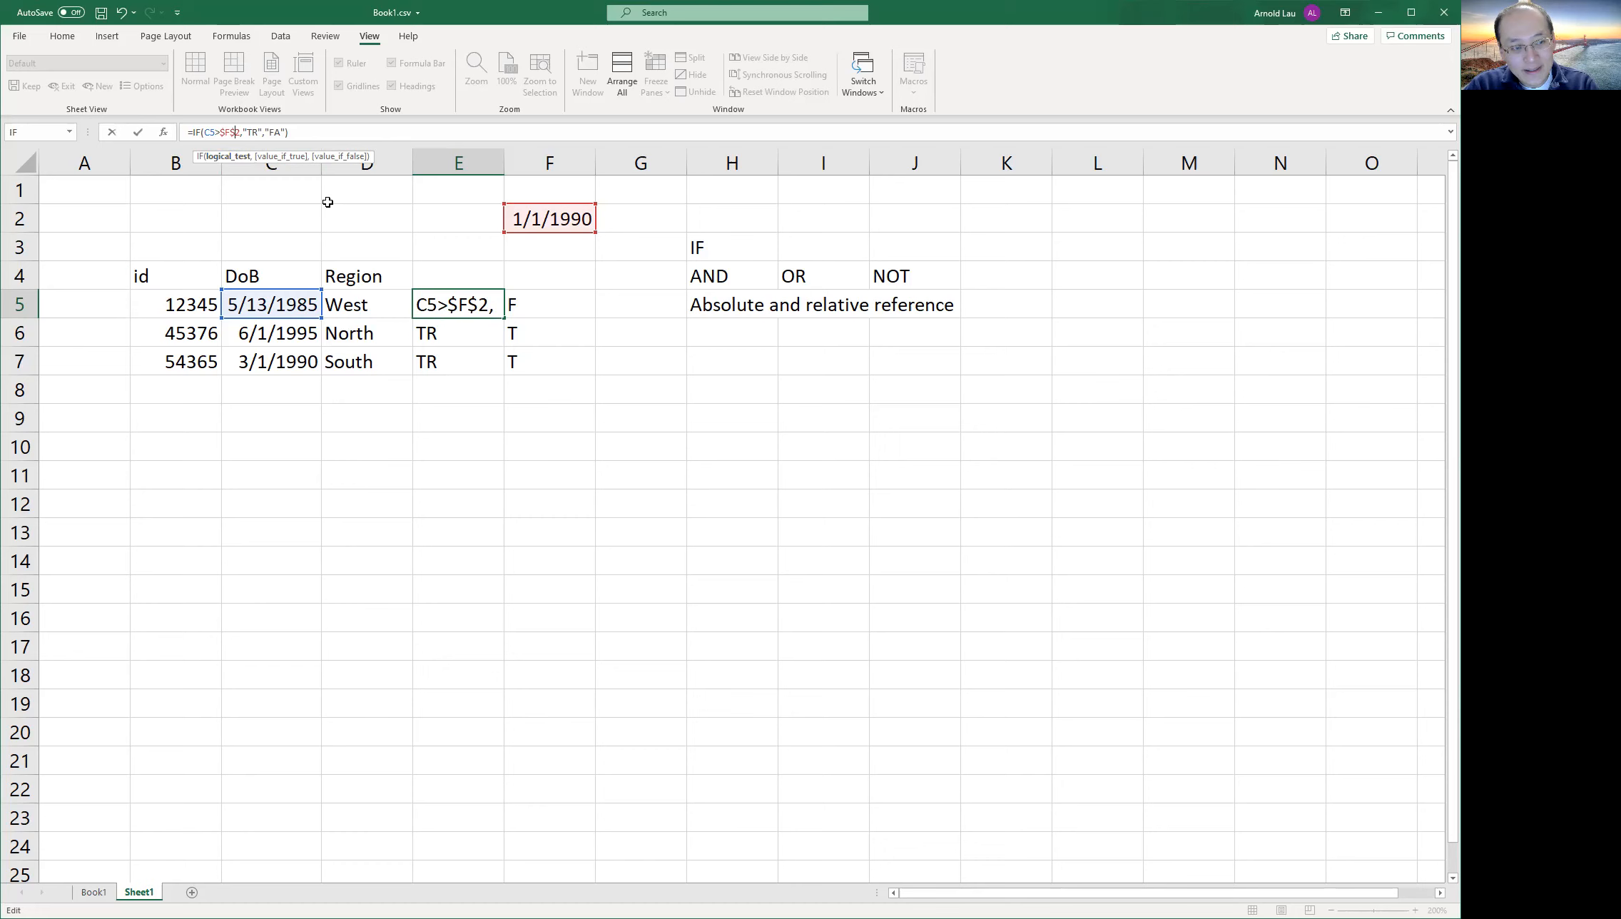
key(Return)
Fill E5's updated IF formula down through E7.
key(Up)
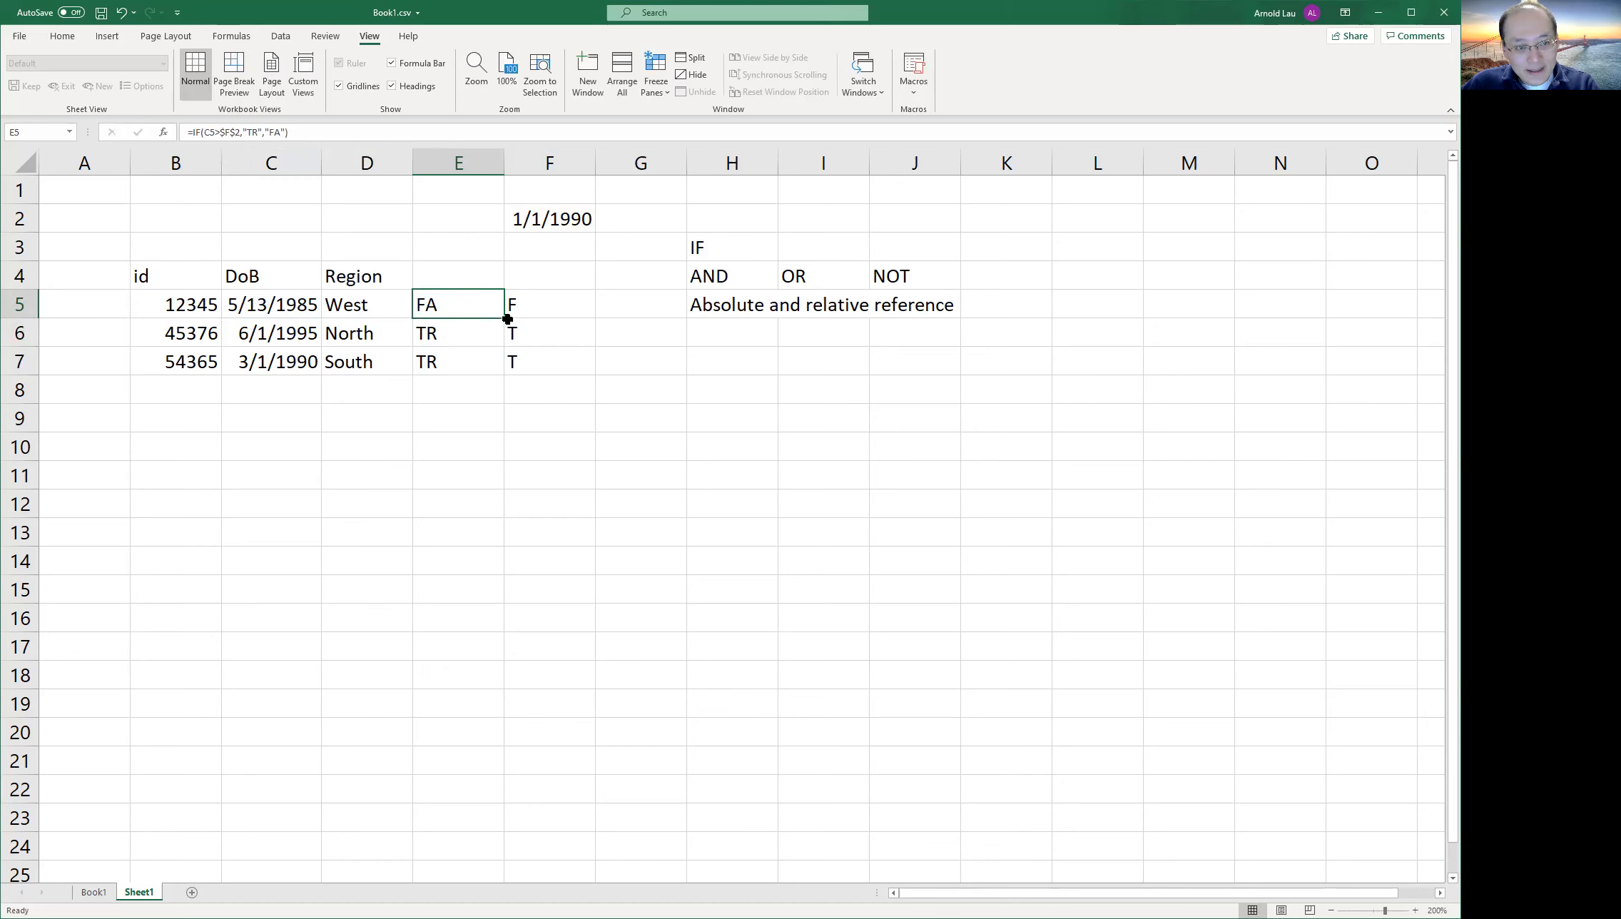
drag(505, 319, 496, 362)
click(458, 455)
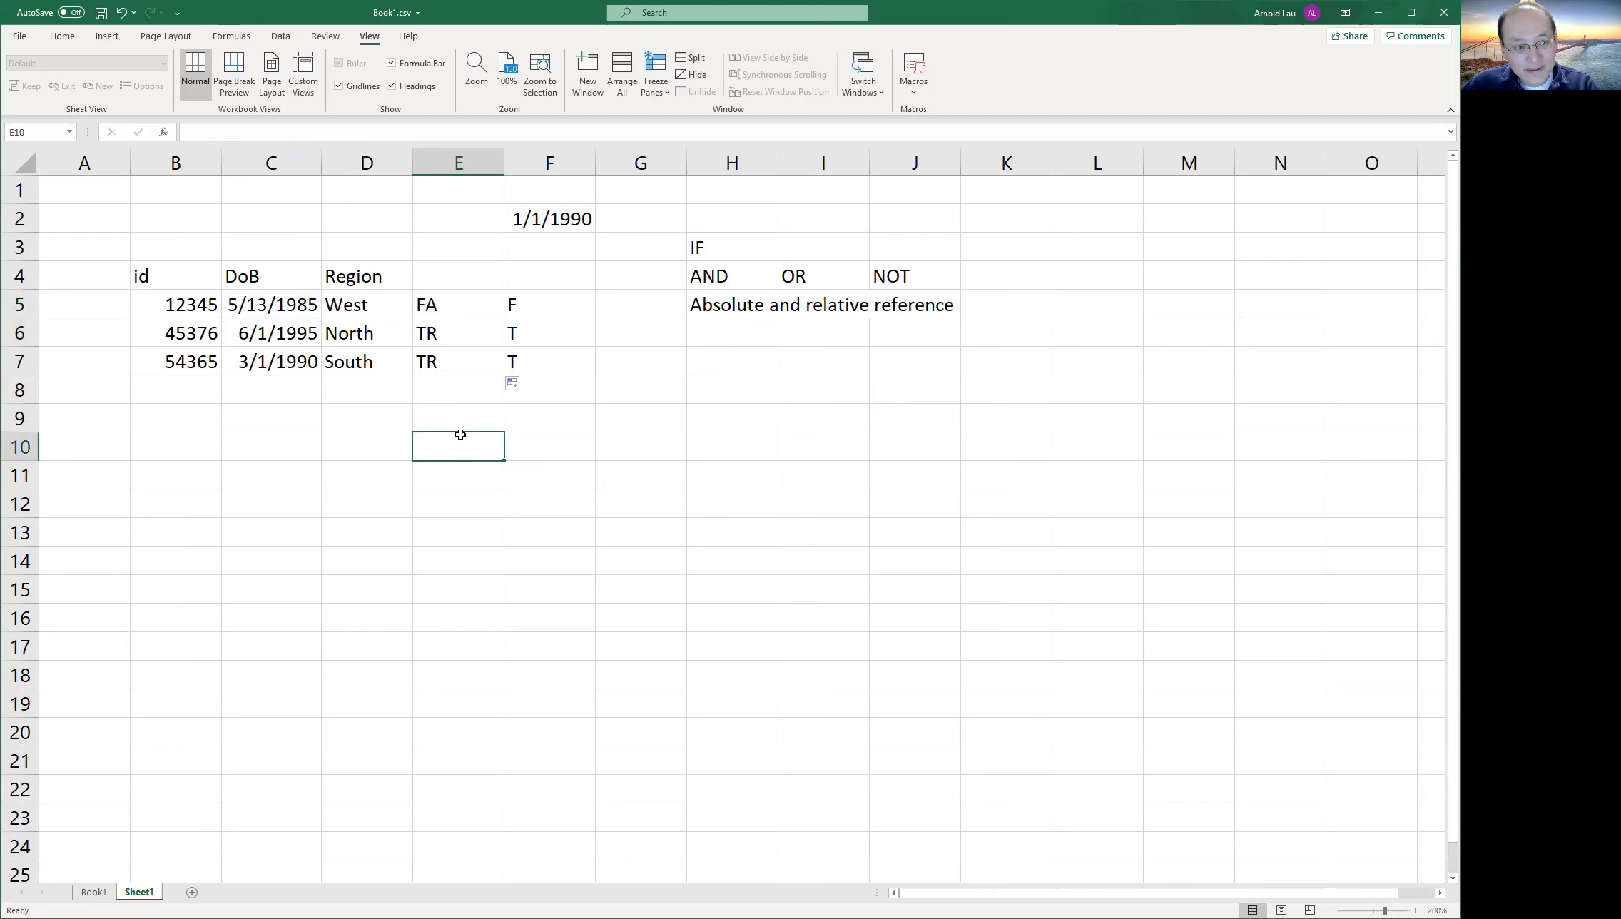
Examine the IF formulas in E5 through E7, comparing their DoB and date references with the dates in C5:C7.
click(429, 335)
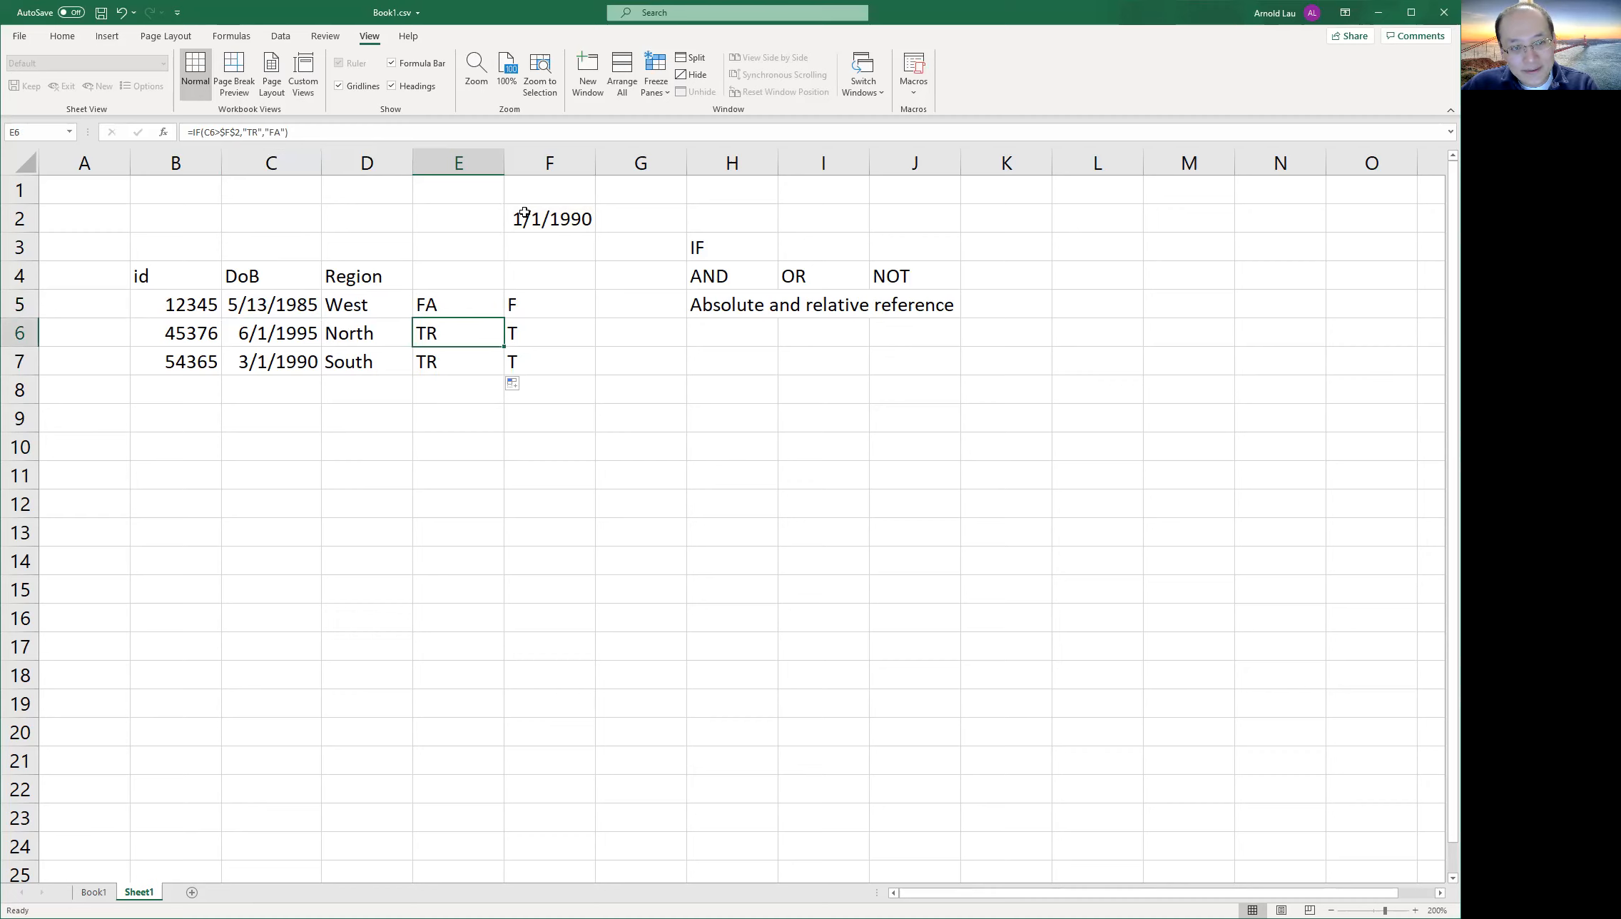
click(433, 354)
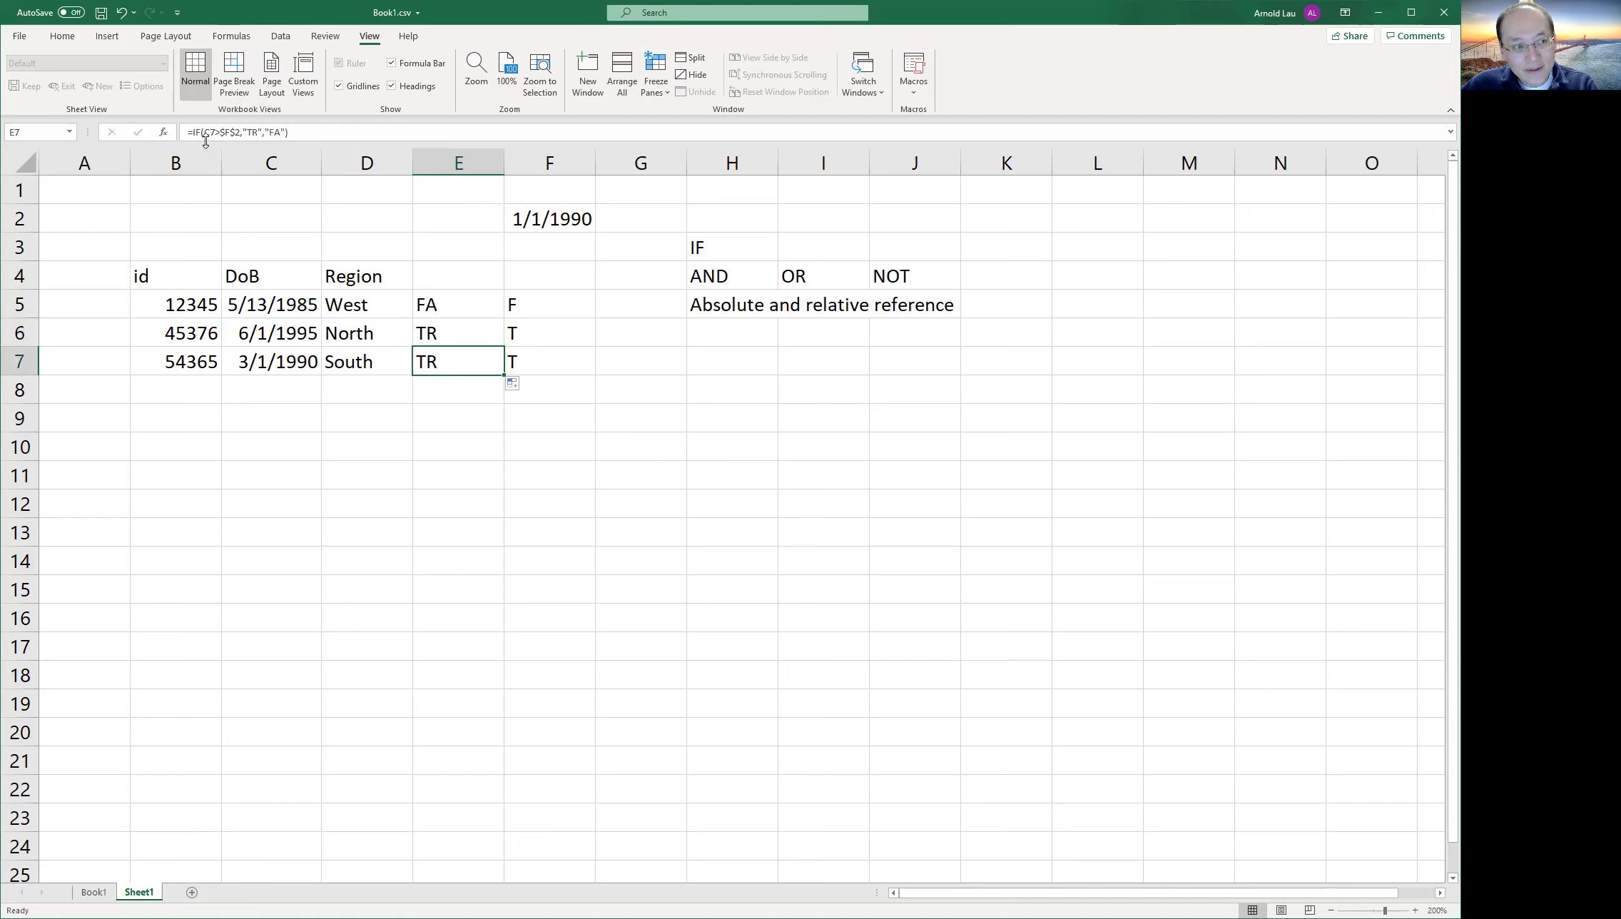
click(279, 311)
click(282, 328)
click(282, 355)
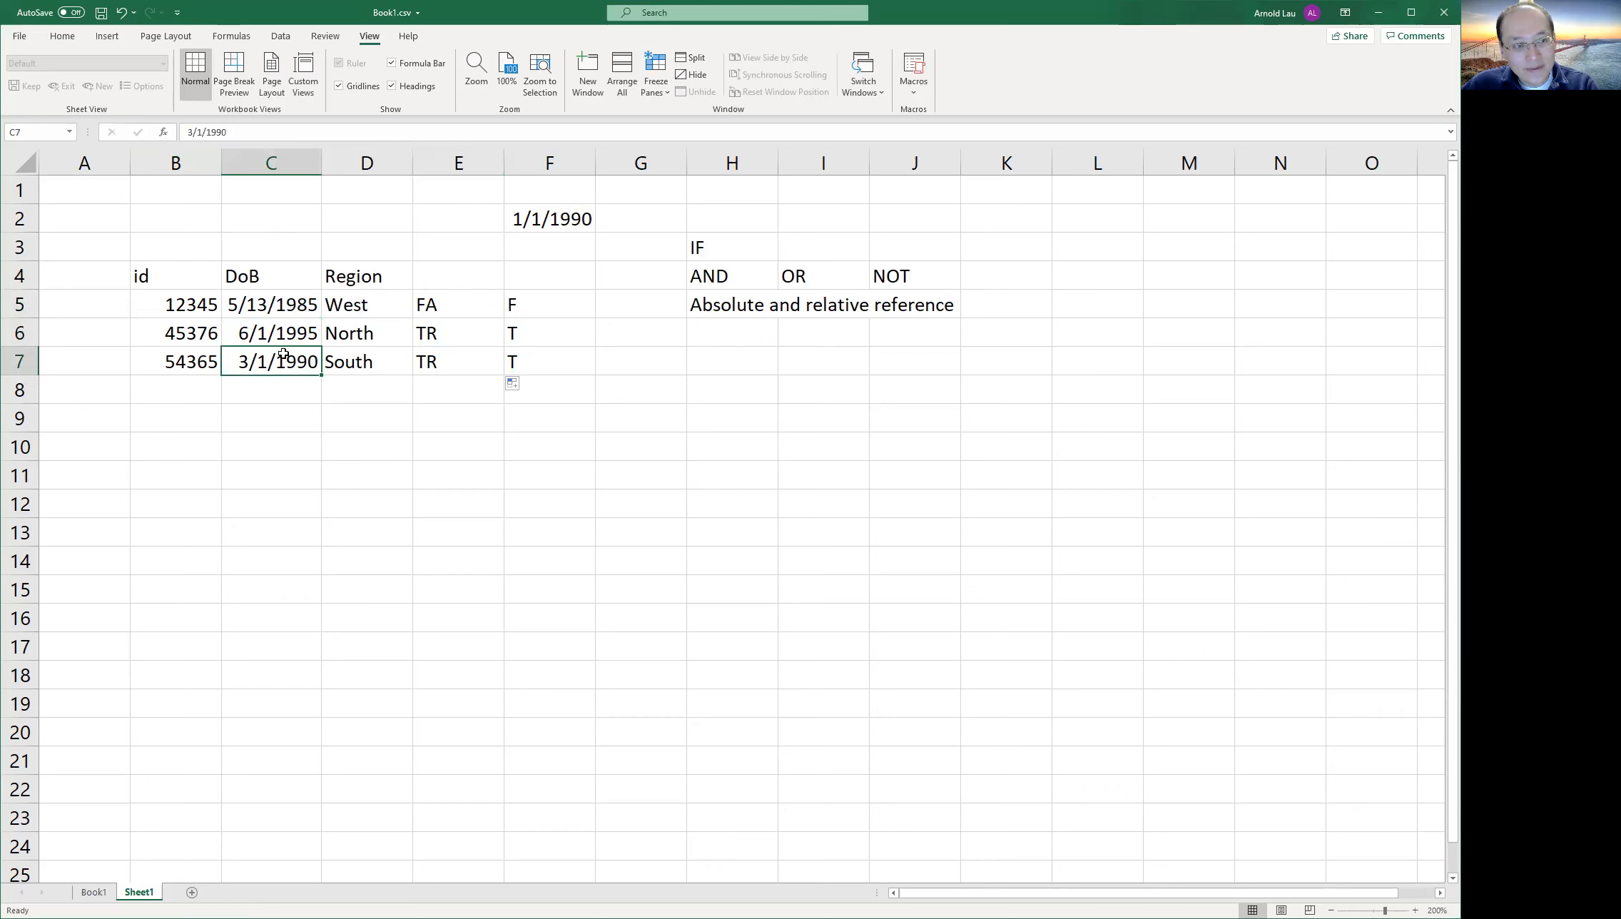
click(437, 302)
click(441, 324)
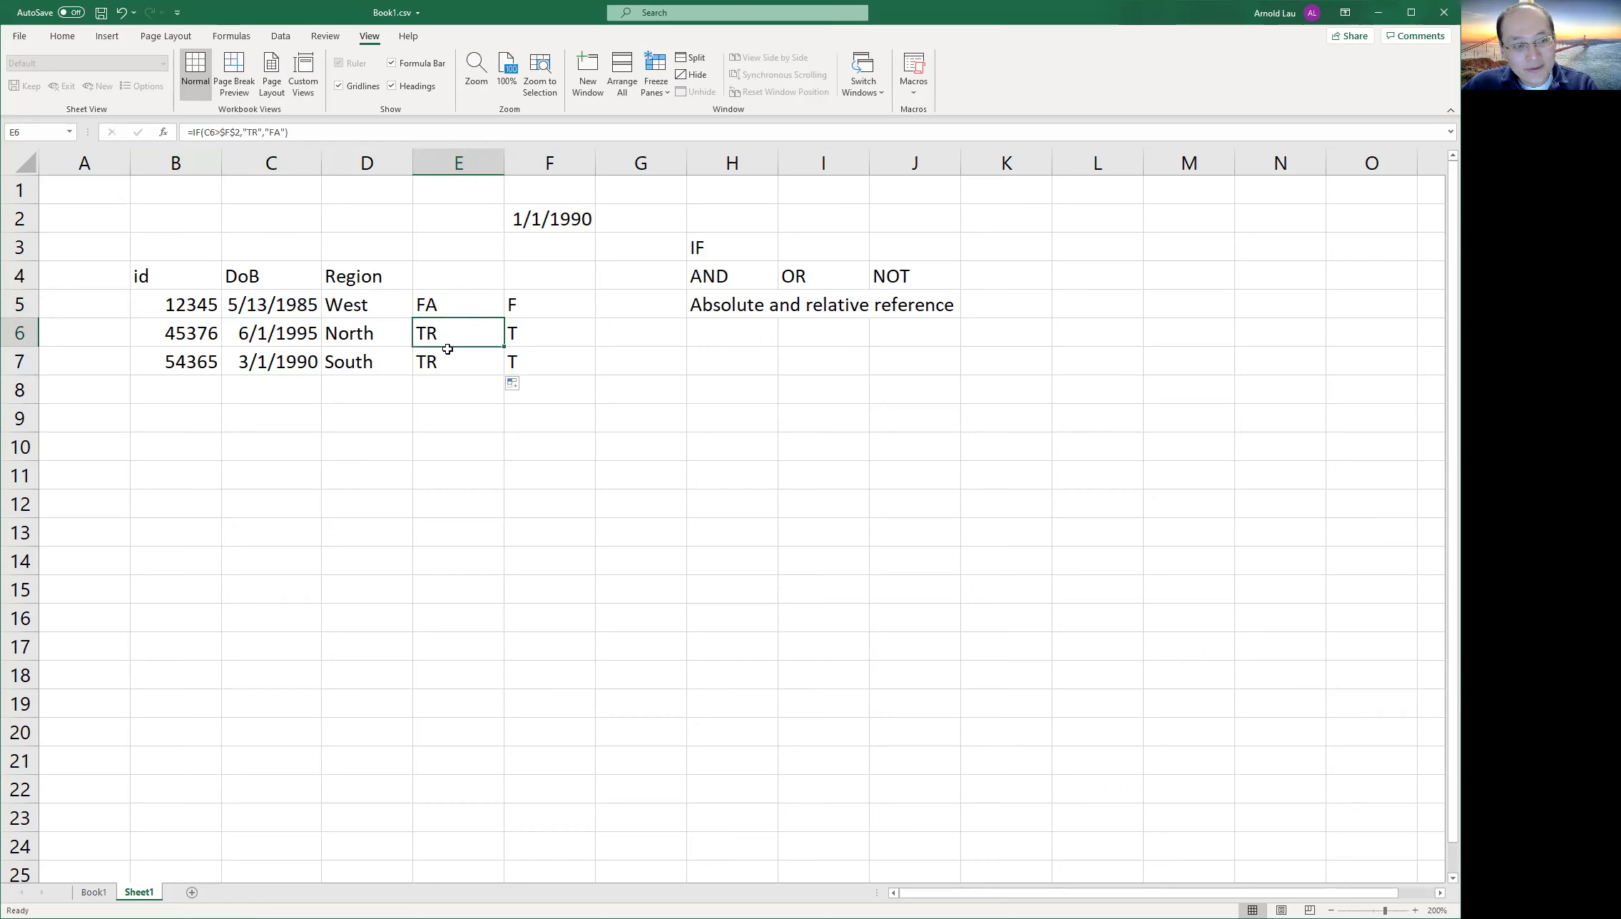
click(446, 360)
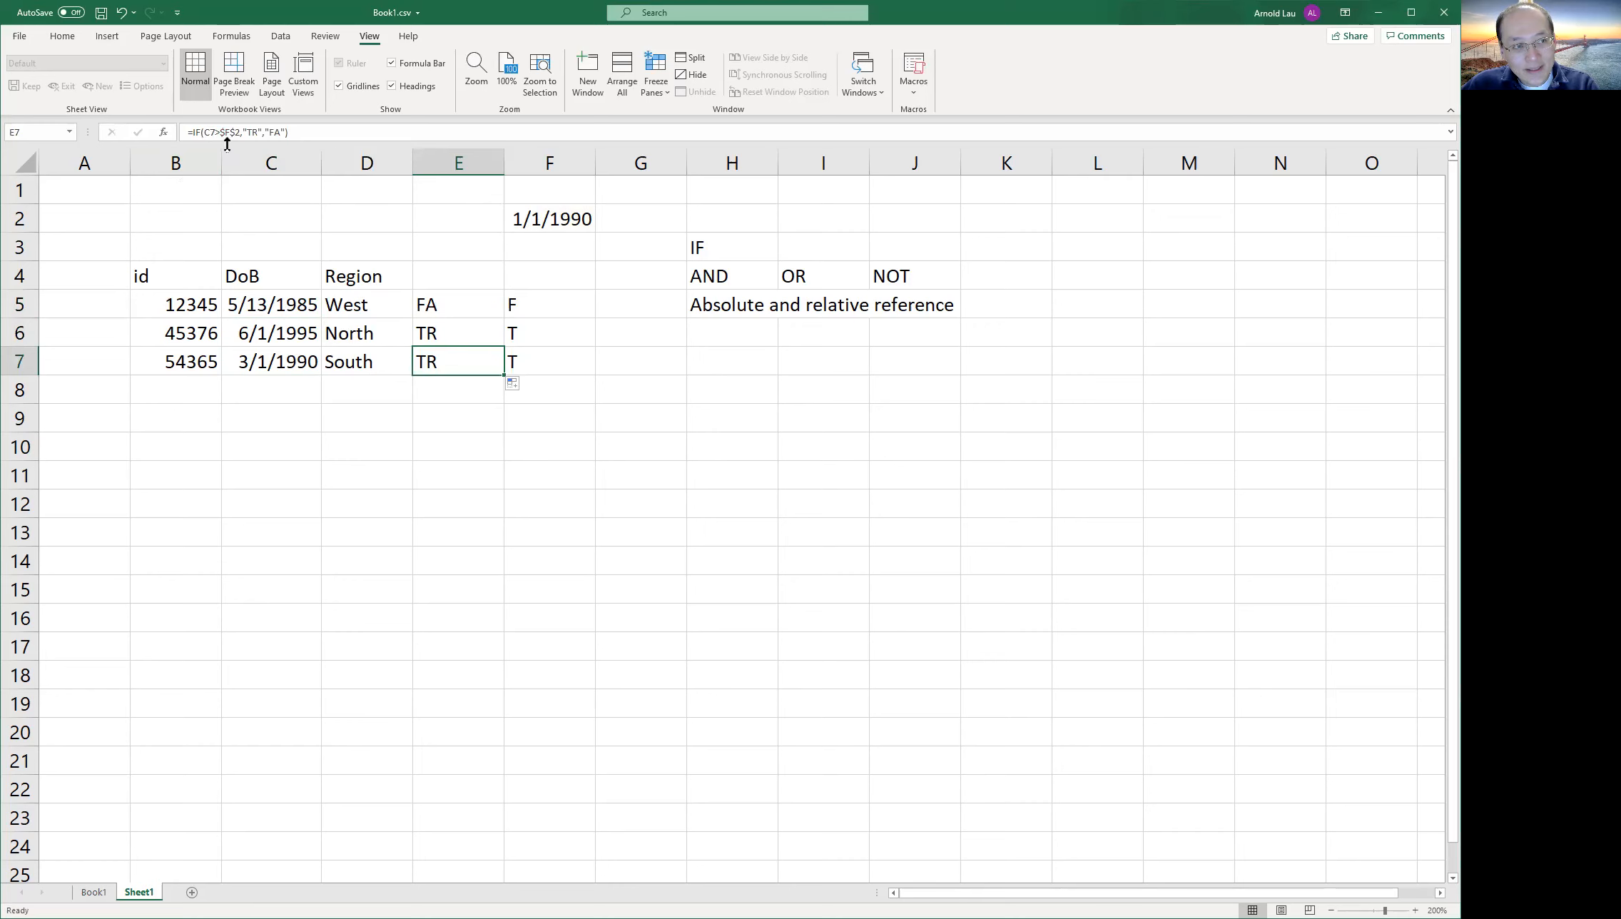
click(457, 303)
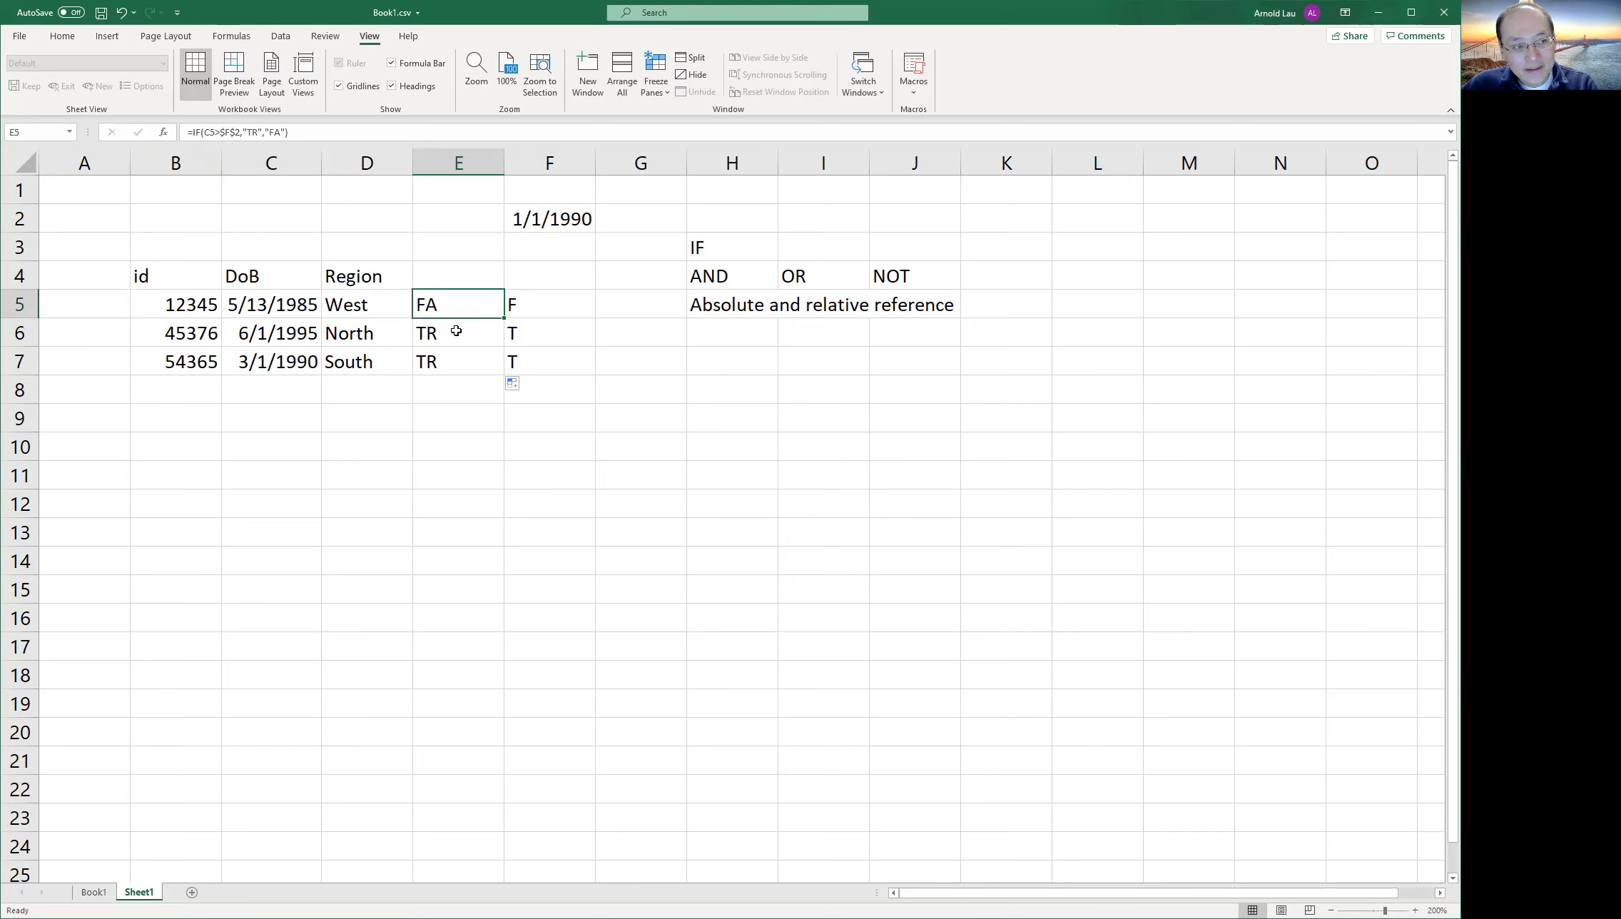
click(462, 334)
click(462, 360)
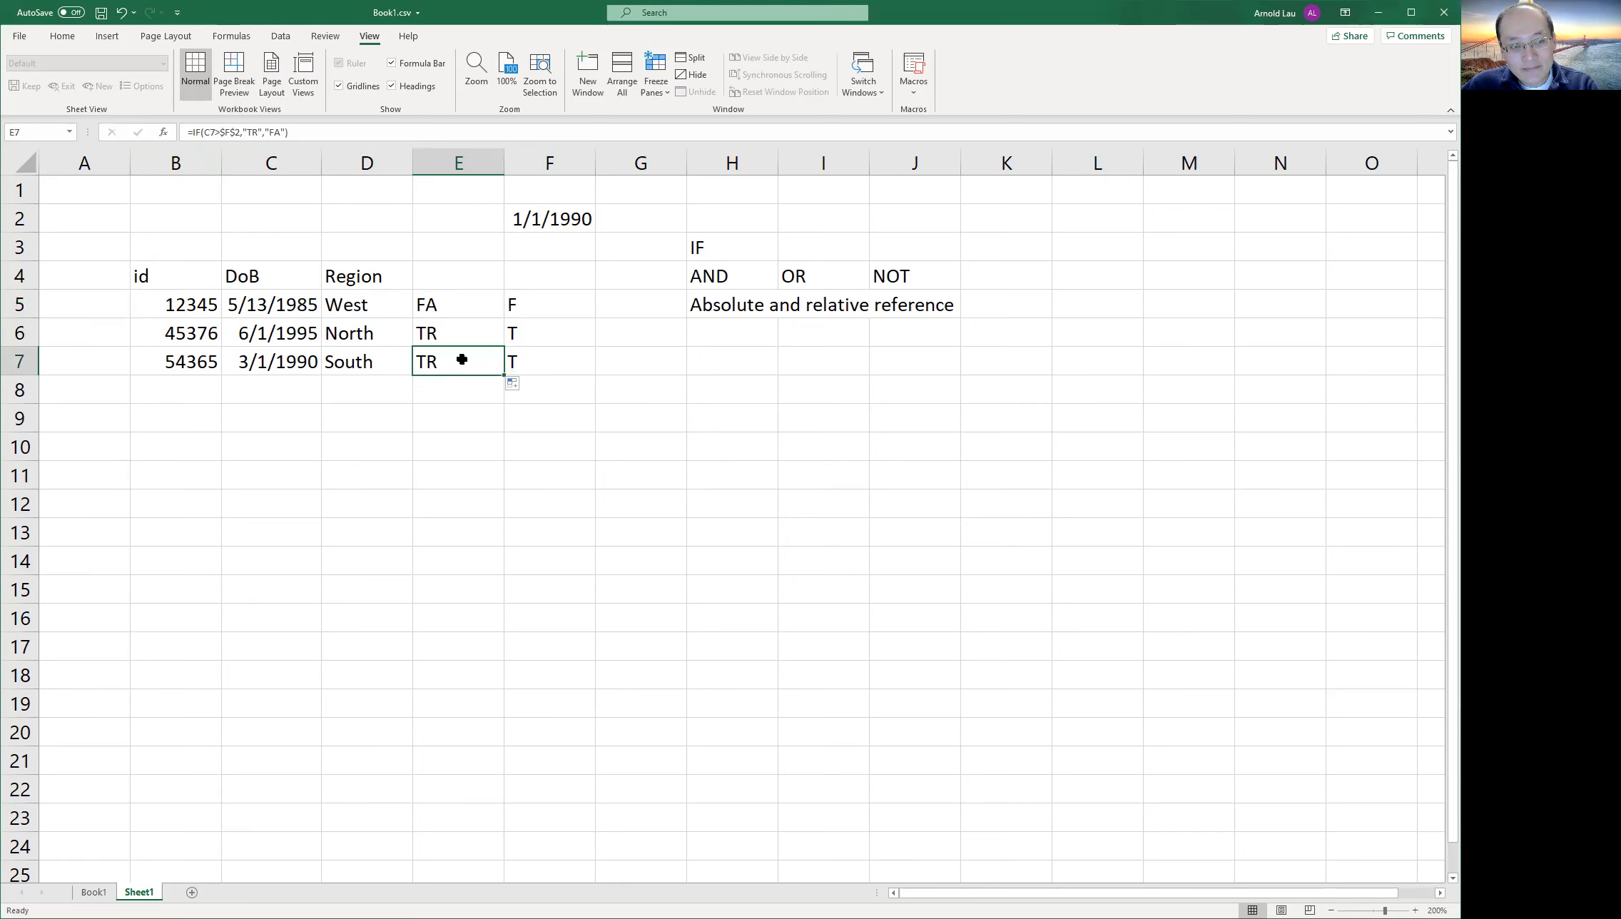
click(464, 307)
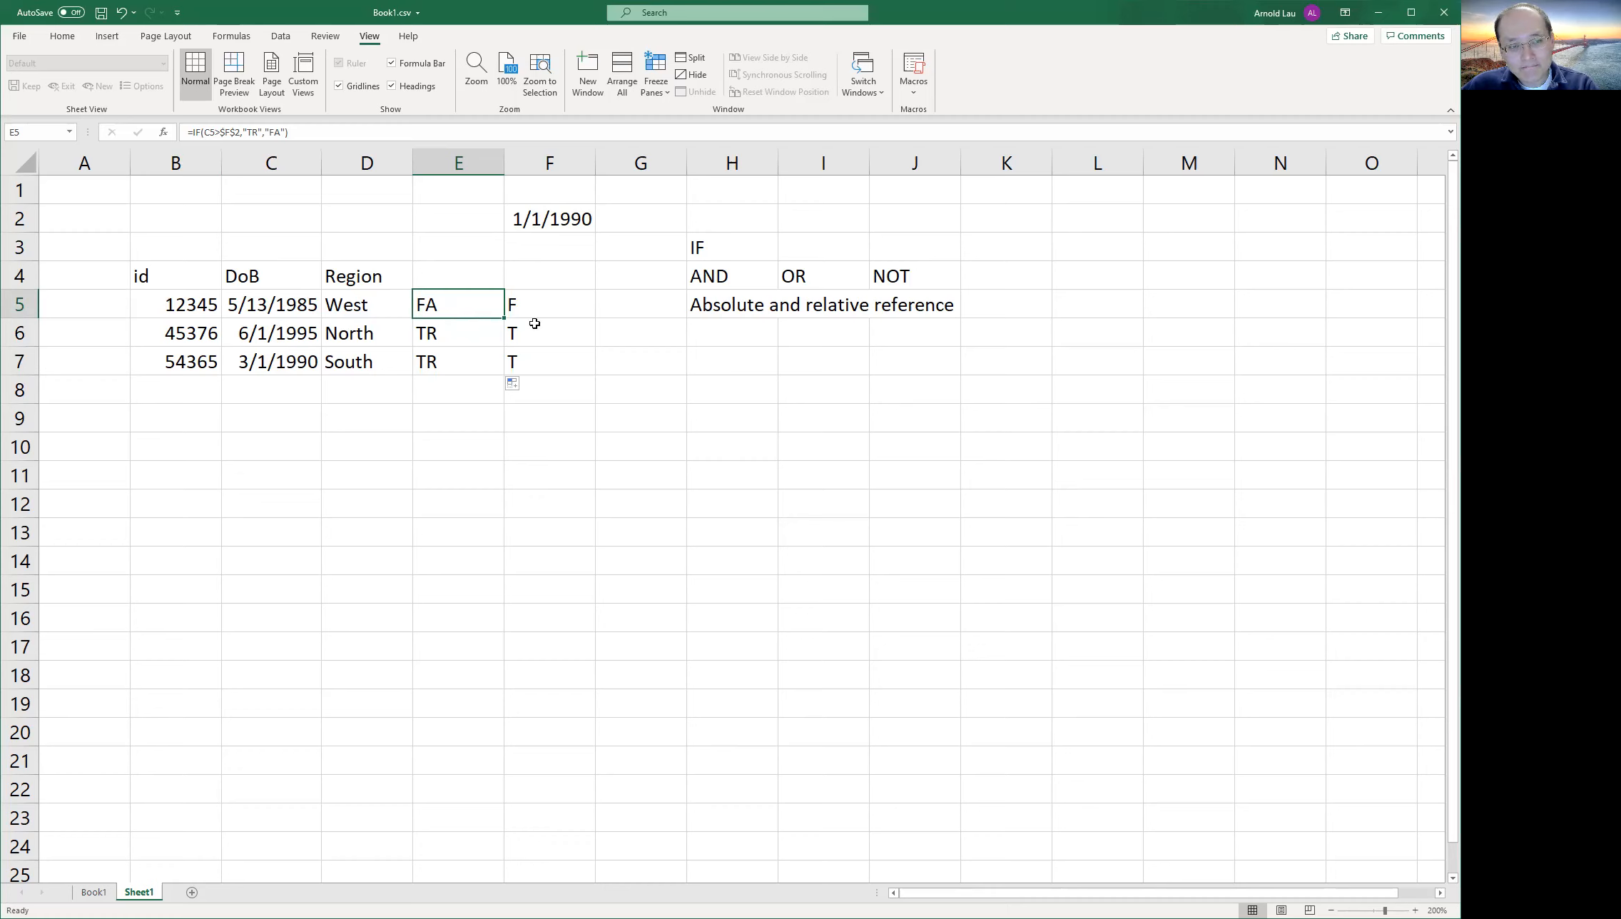
Try the DATEVALUE function in F3 with an unquoted date, =DATEVALUE(1/1/1990).
click(555, 247)
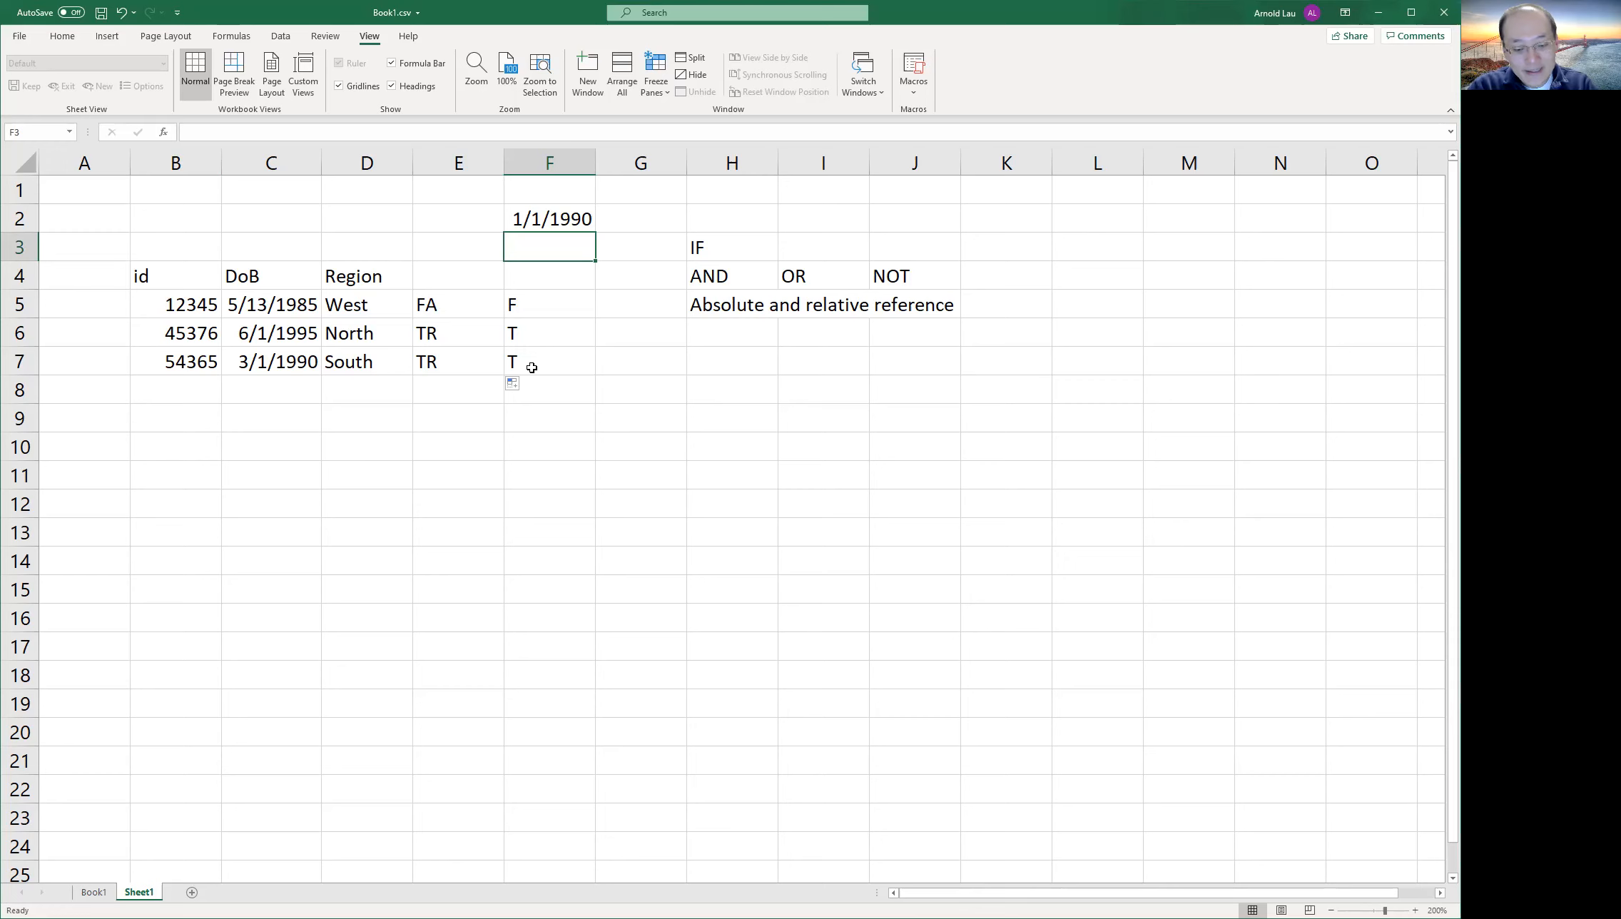
text(=)
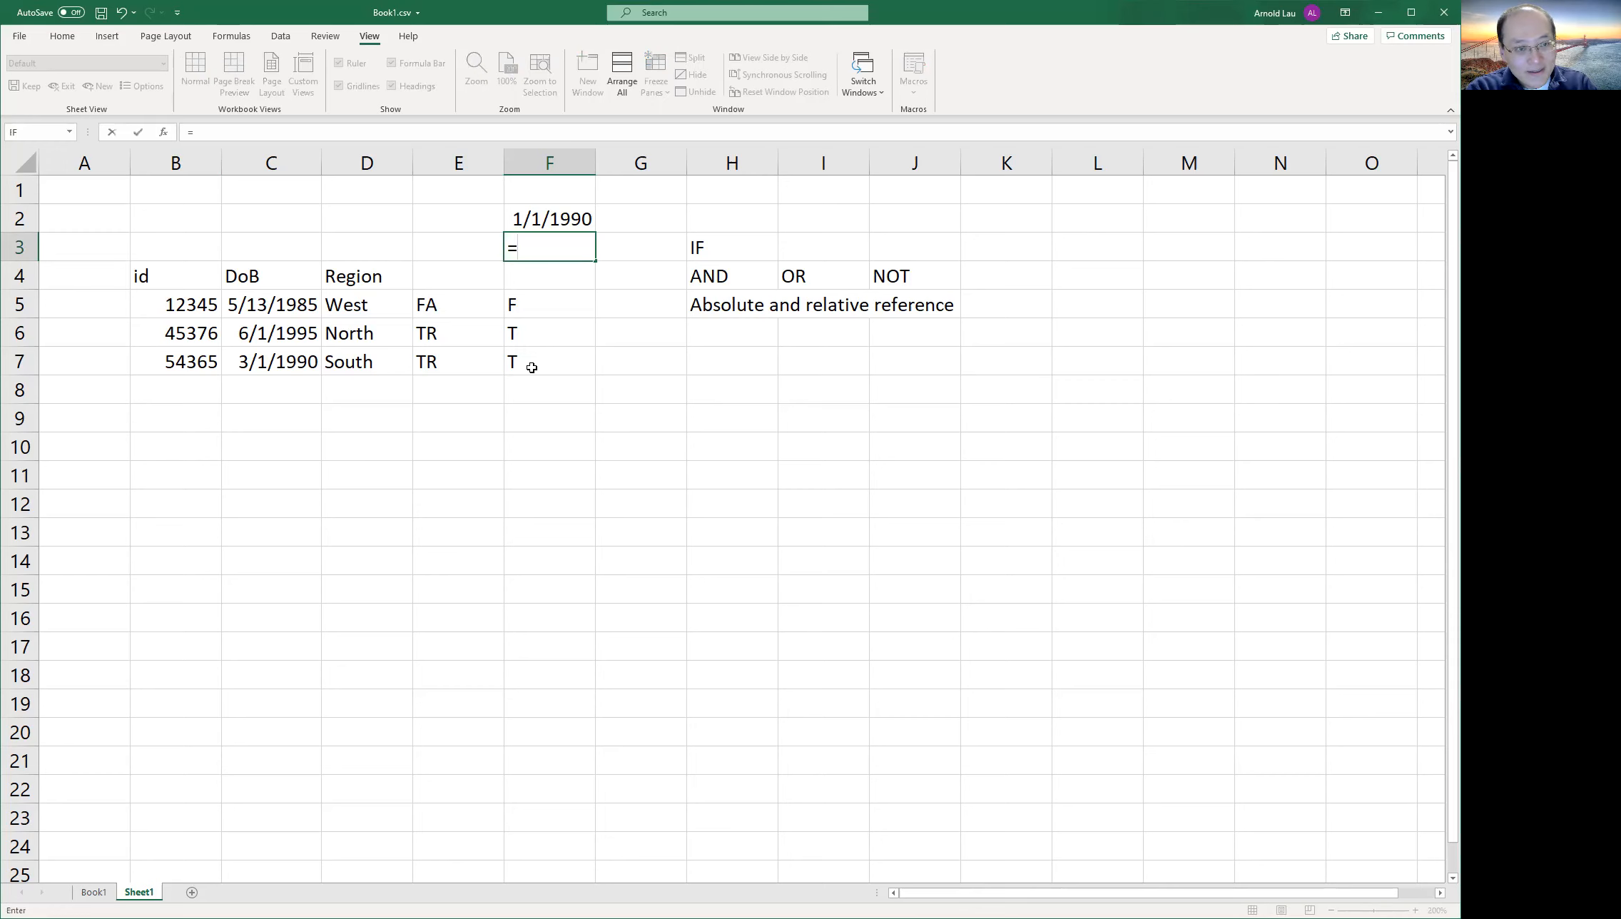
text(dat)
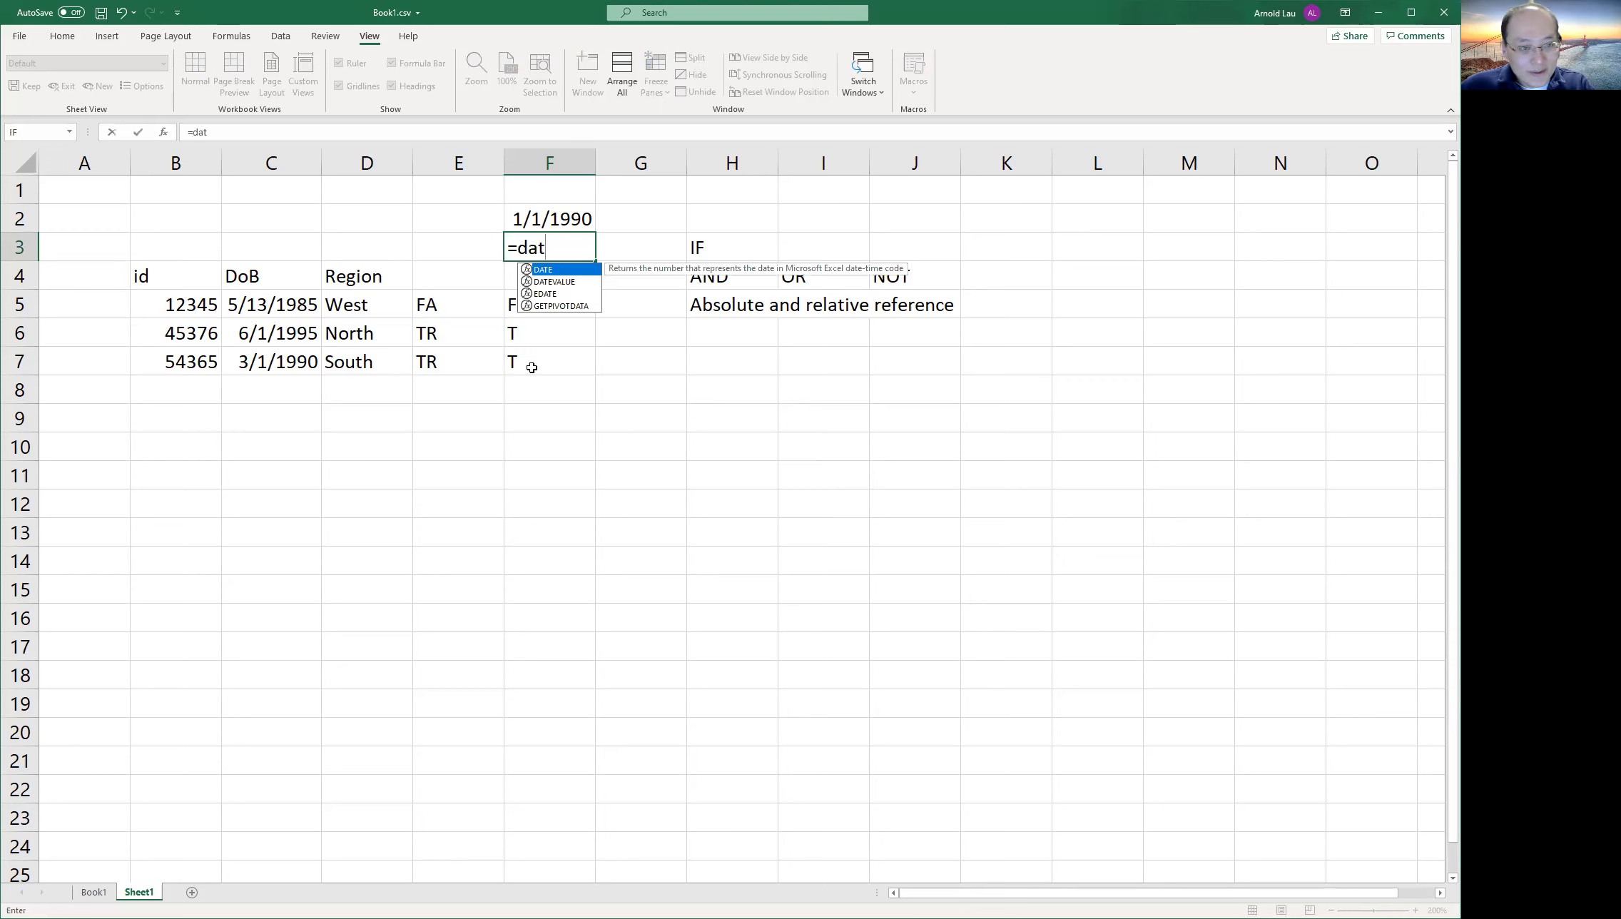
click(576, 288)
double_click(575, 283)
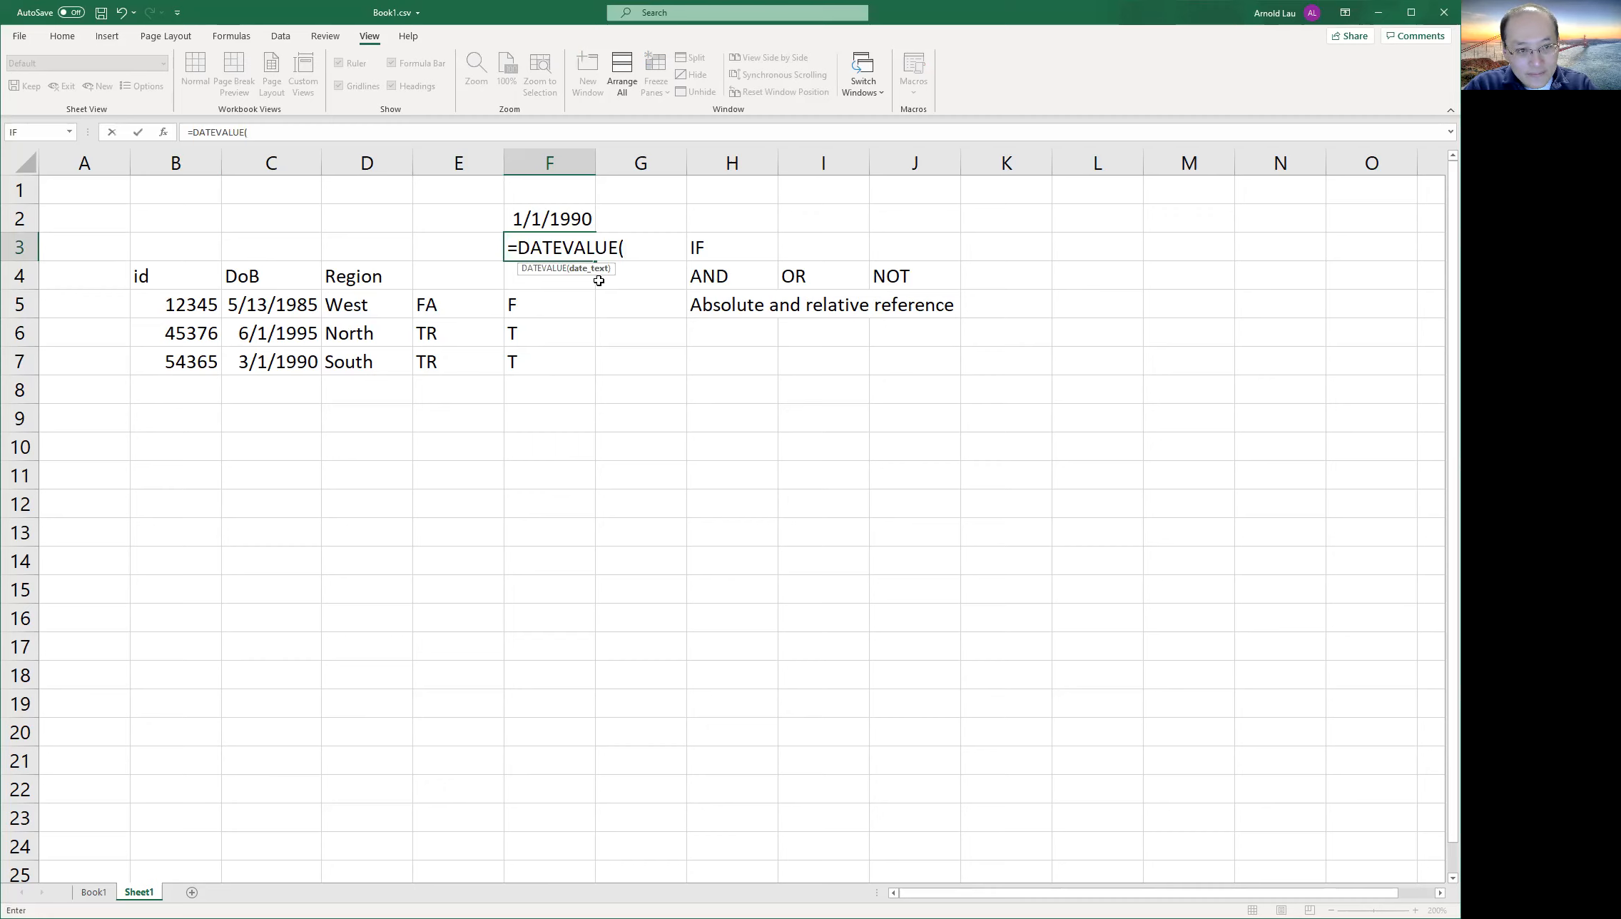
text(1/1)
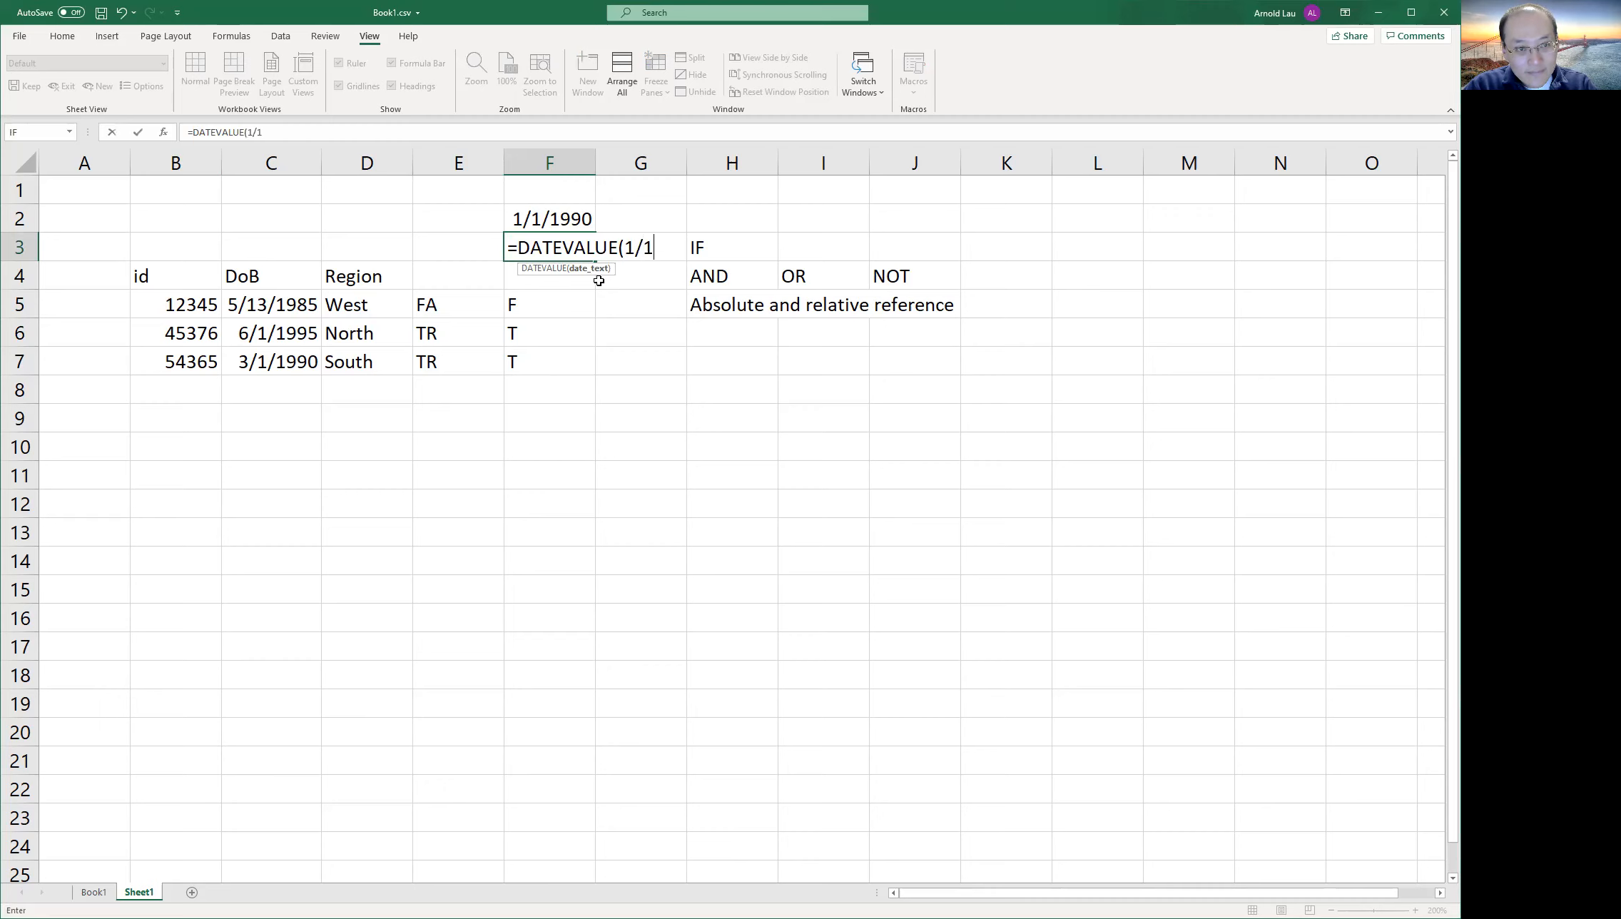
text(/1990))
key(Return)
key(Up)
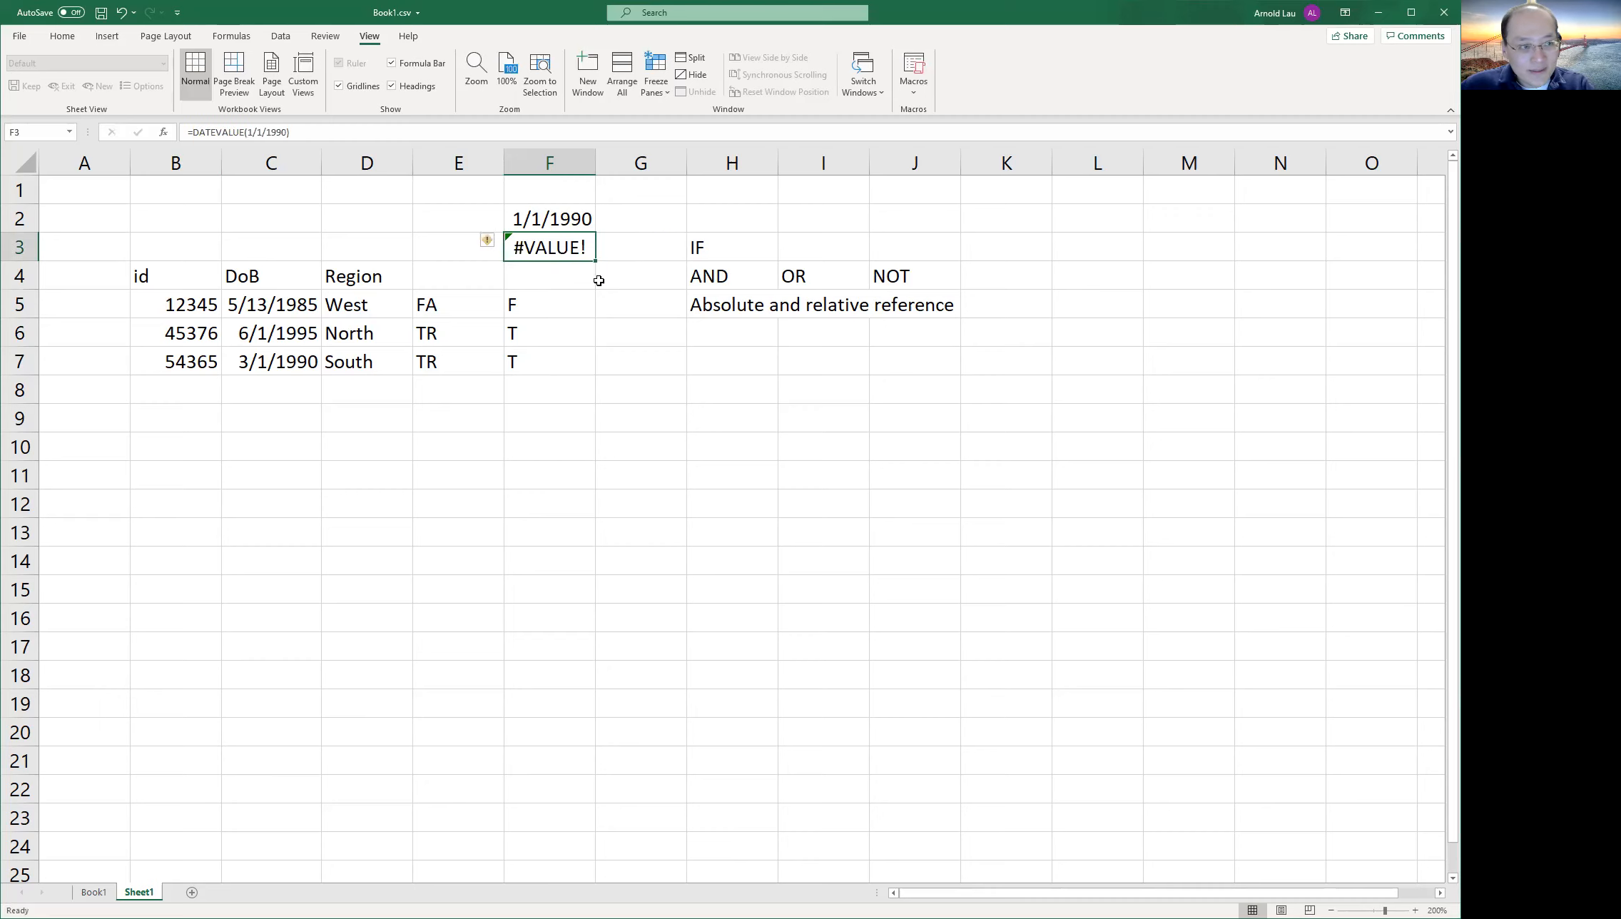
Enclose the date in F3's DATEVALUE formula in double quotes, giving =DATEVALUE("1/1/1990").
click(247, 133)
text(")
key(Right)
key(Right)
key(Right)
key(Right)
text(")
key(Return)
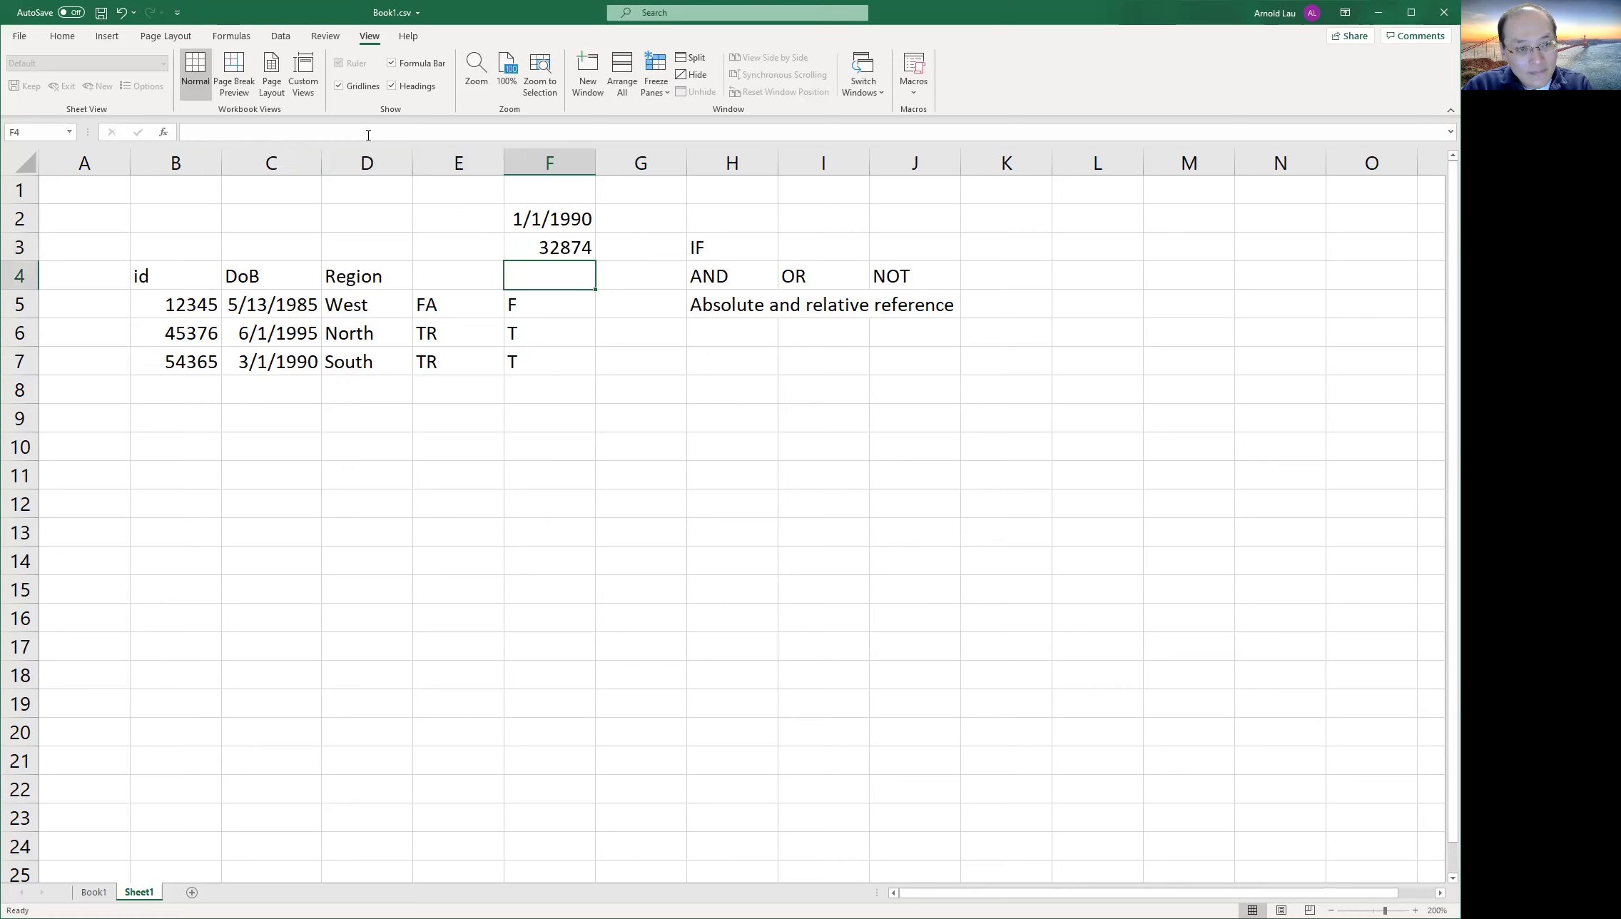
key(Up)
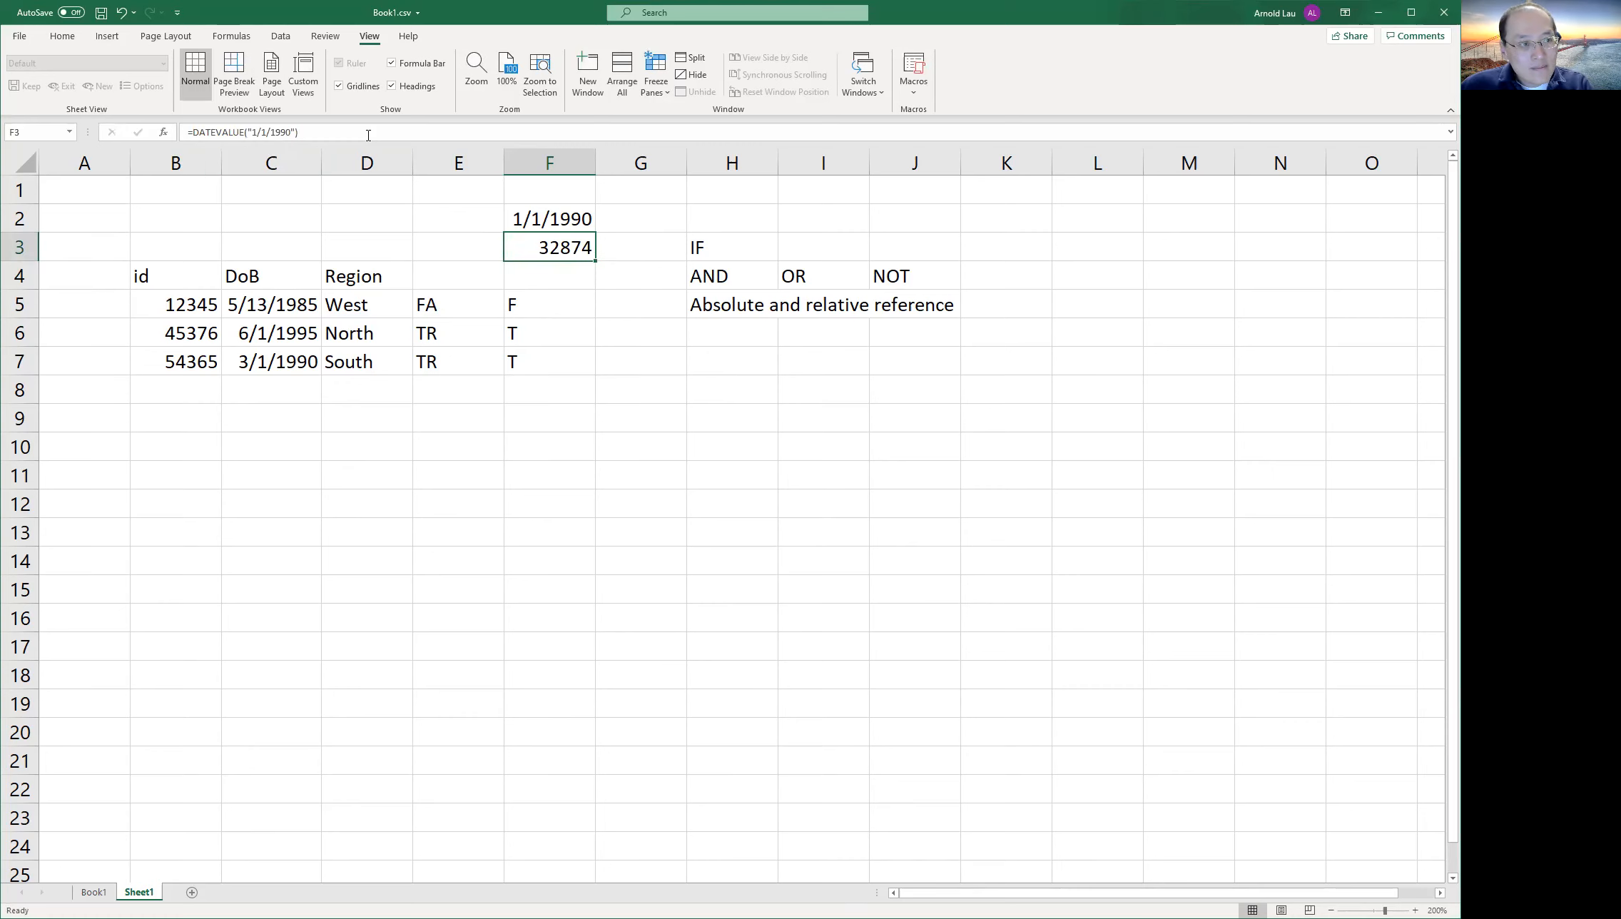
Remove the double quotes around the date in F3's DATEVALUE formula and enter it.
click(248, 132)
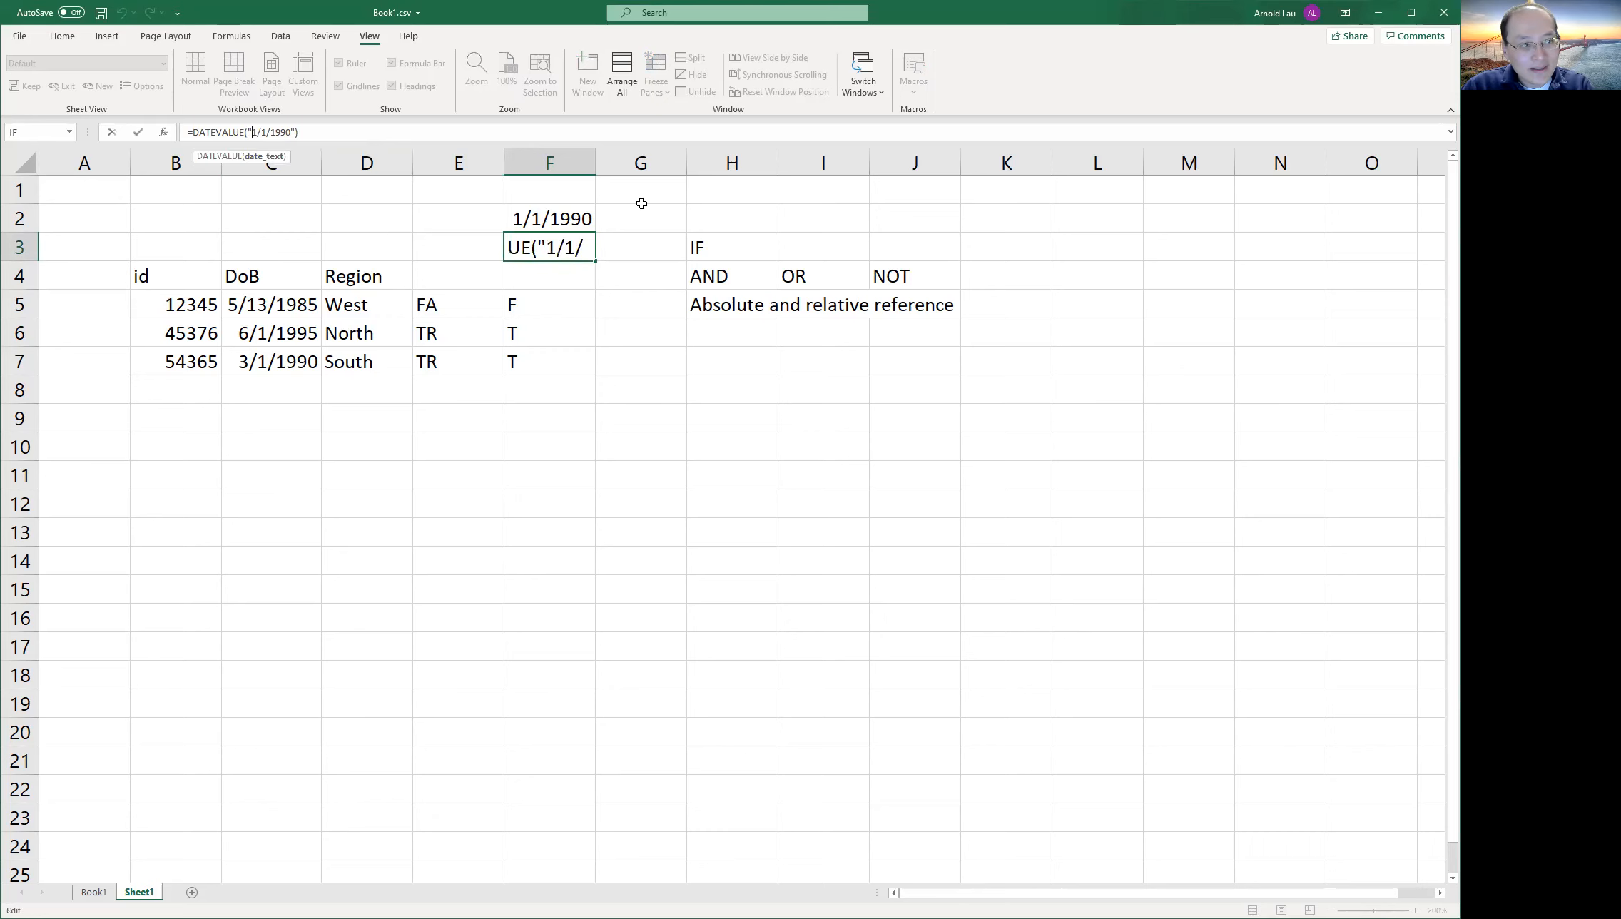
key(Delete)
key(Right)
key(Right)
key(BackSpace)
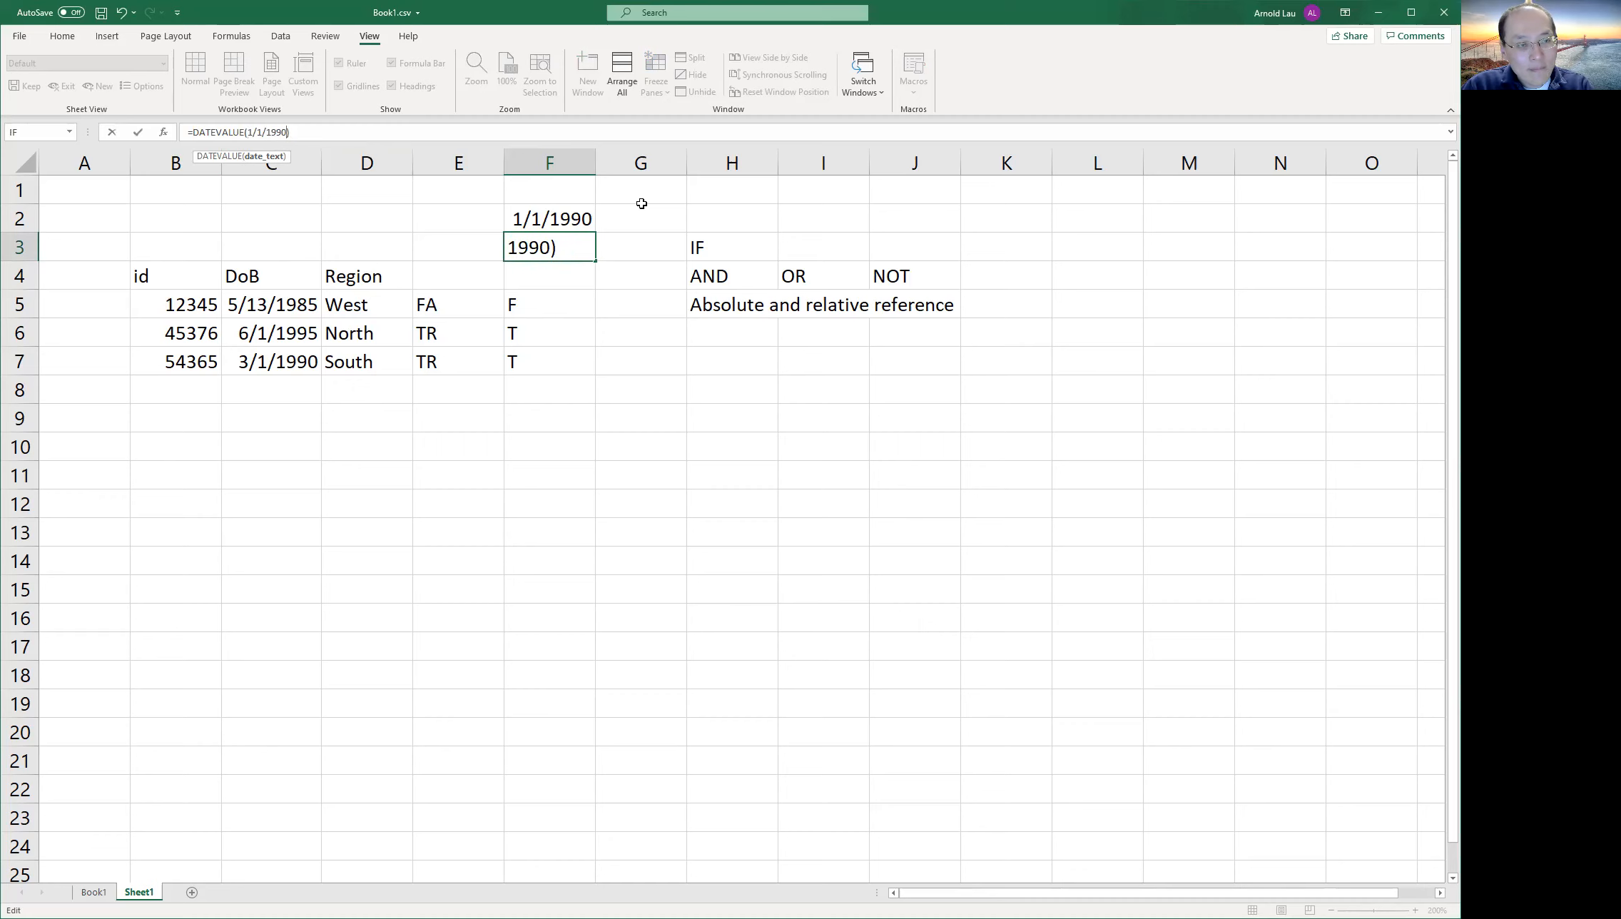
key(Left)
key(Left)
key(Left)
key(Left)
key(Left)
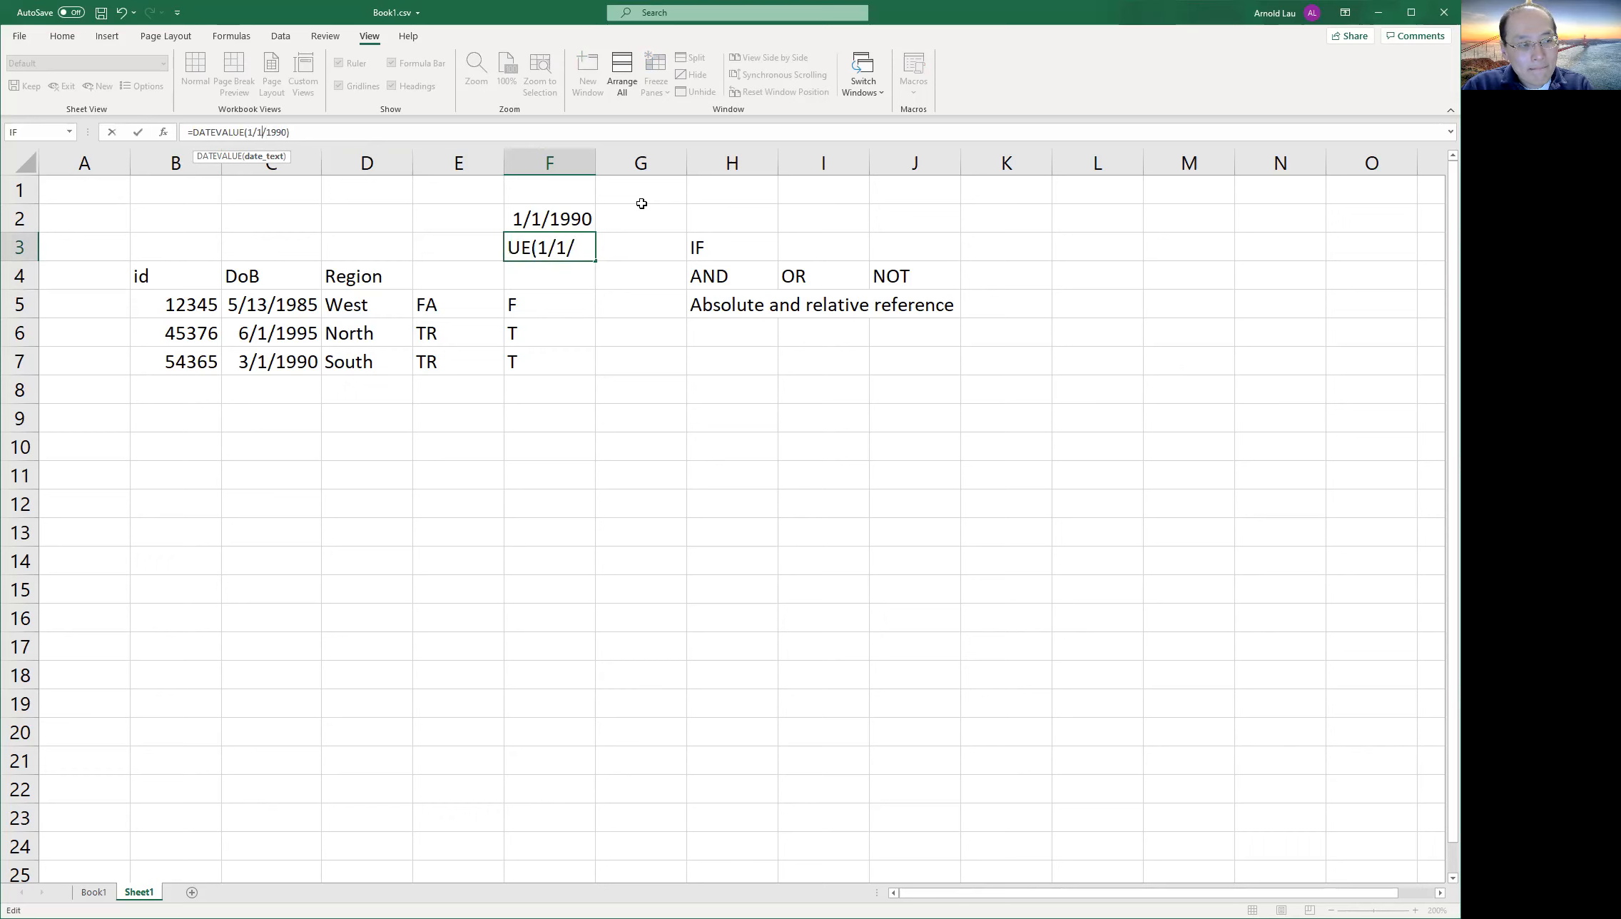
key(ctrl+Return)
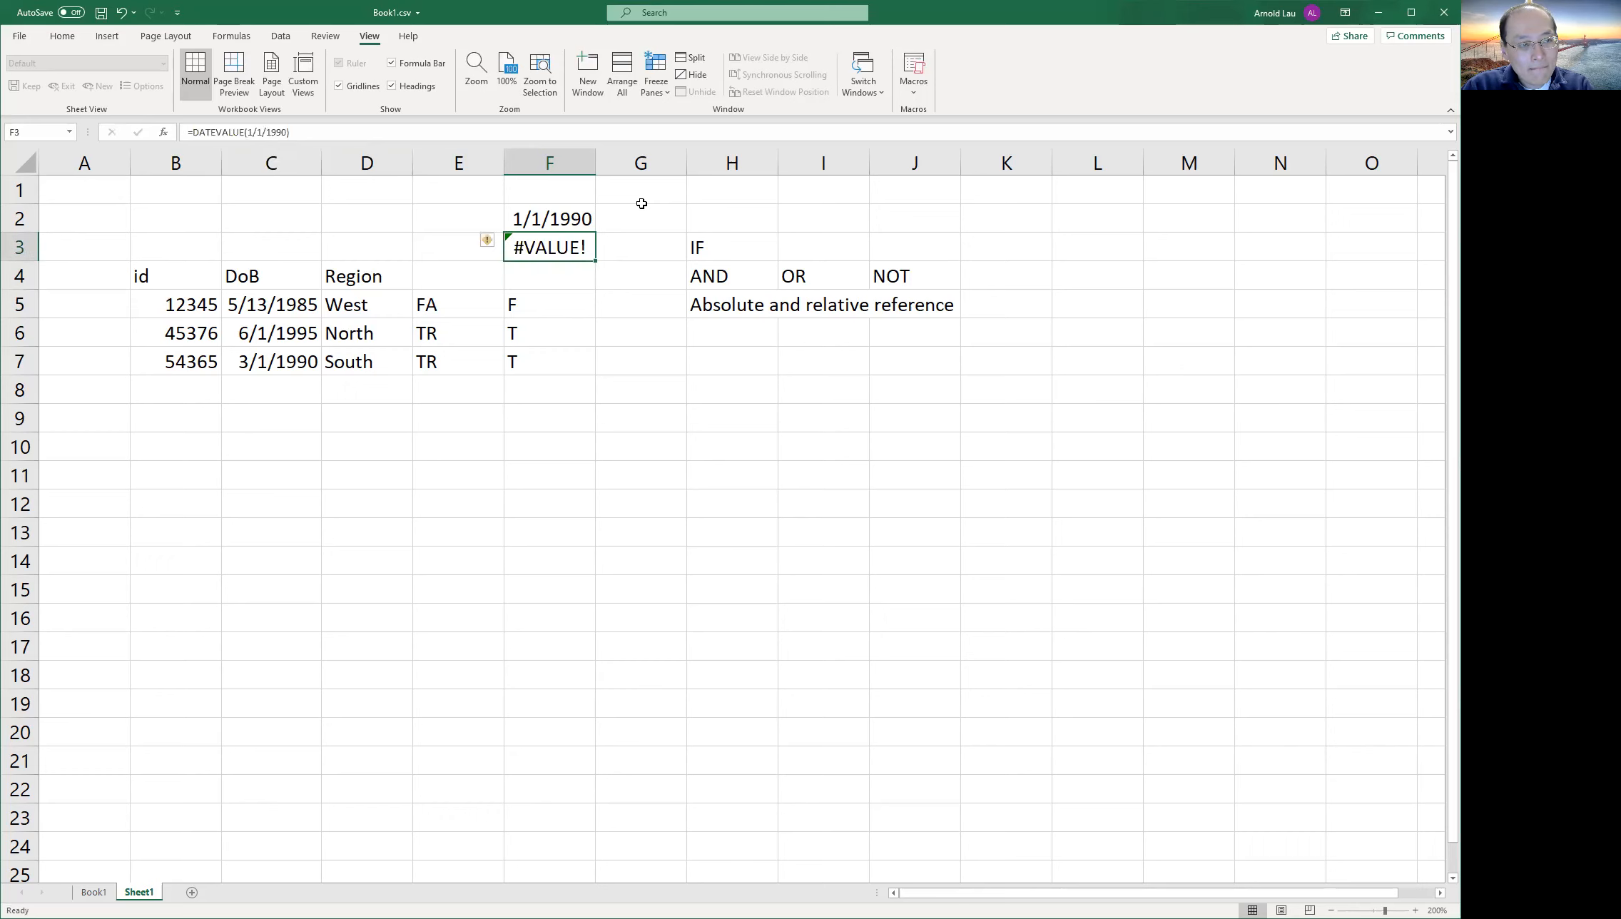
Replace F3's formula with =DATEVALUE(F2), taking the date from the cell above.
click(561, 215)
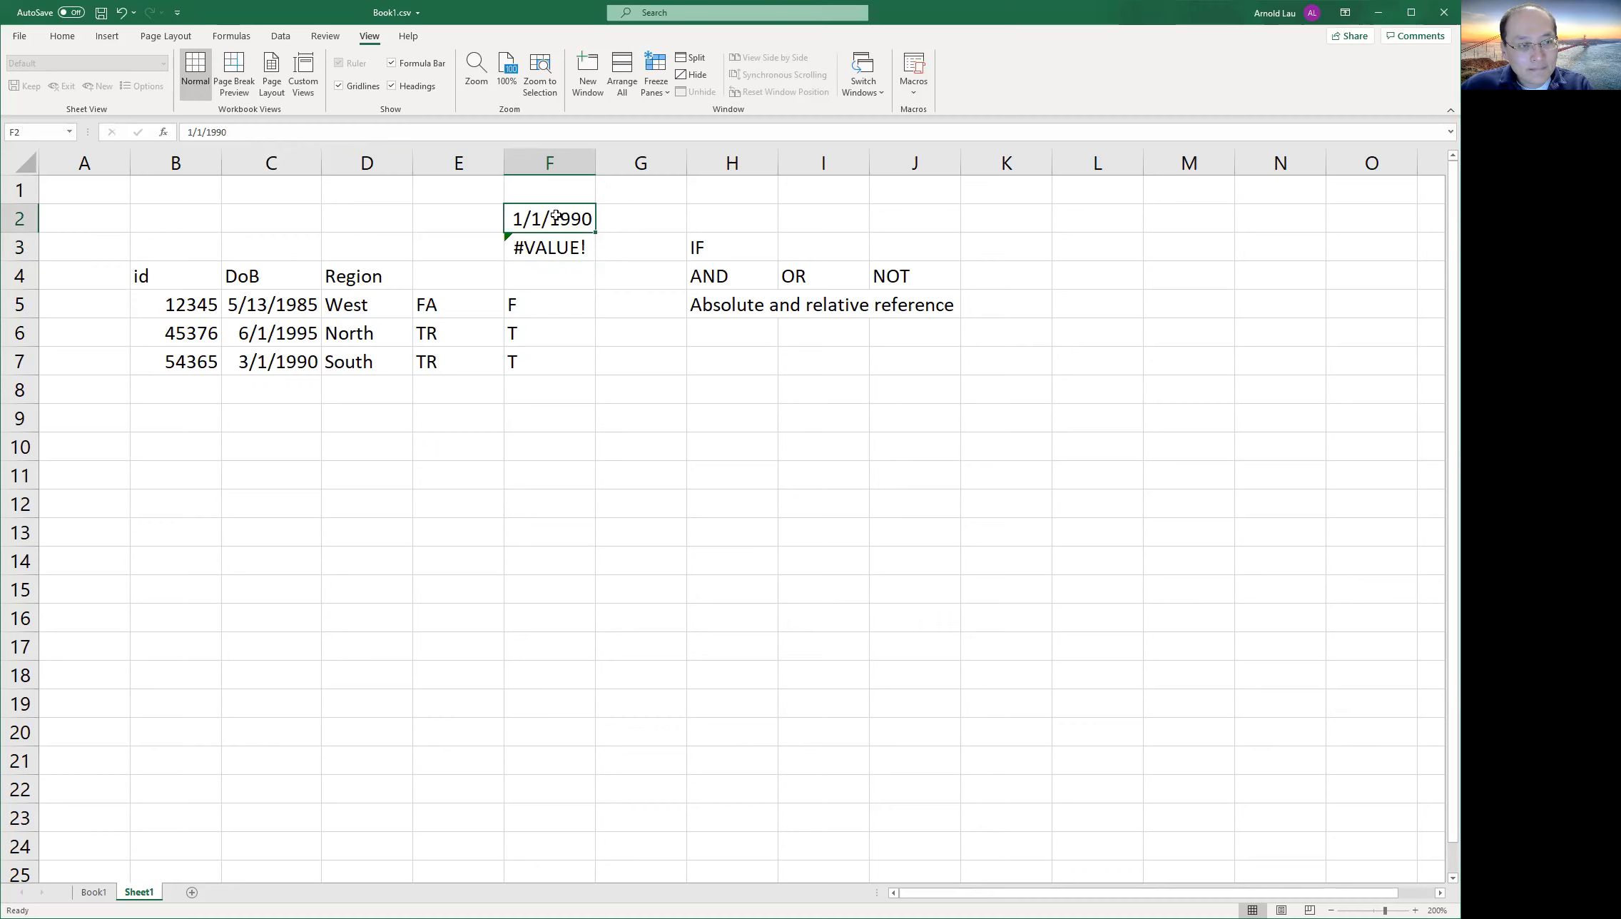
click(470, 222)
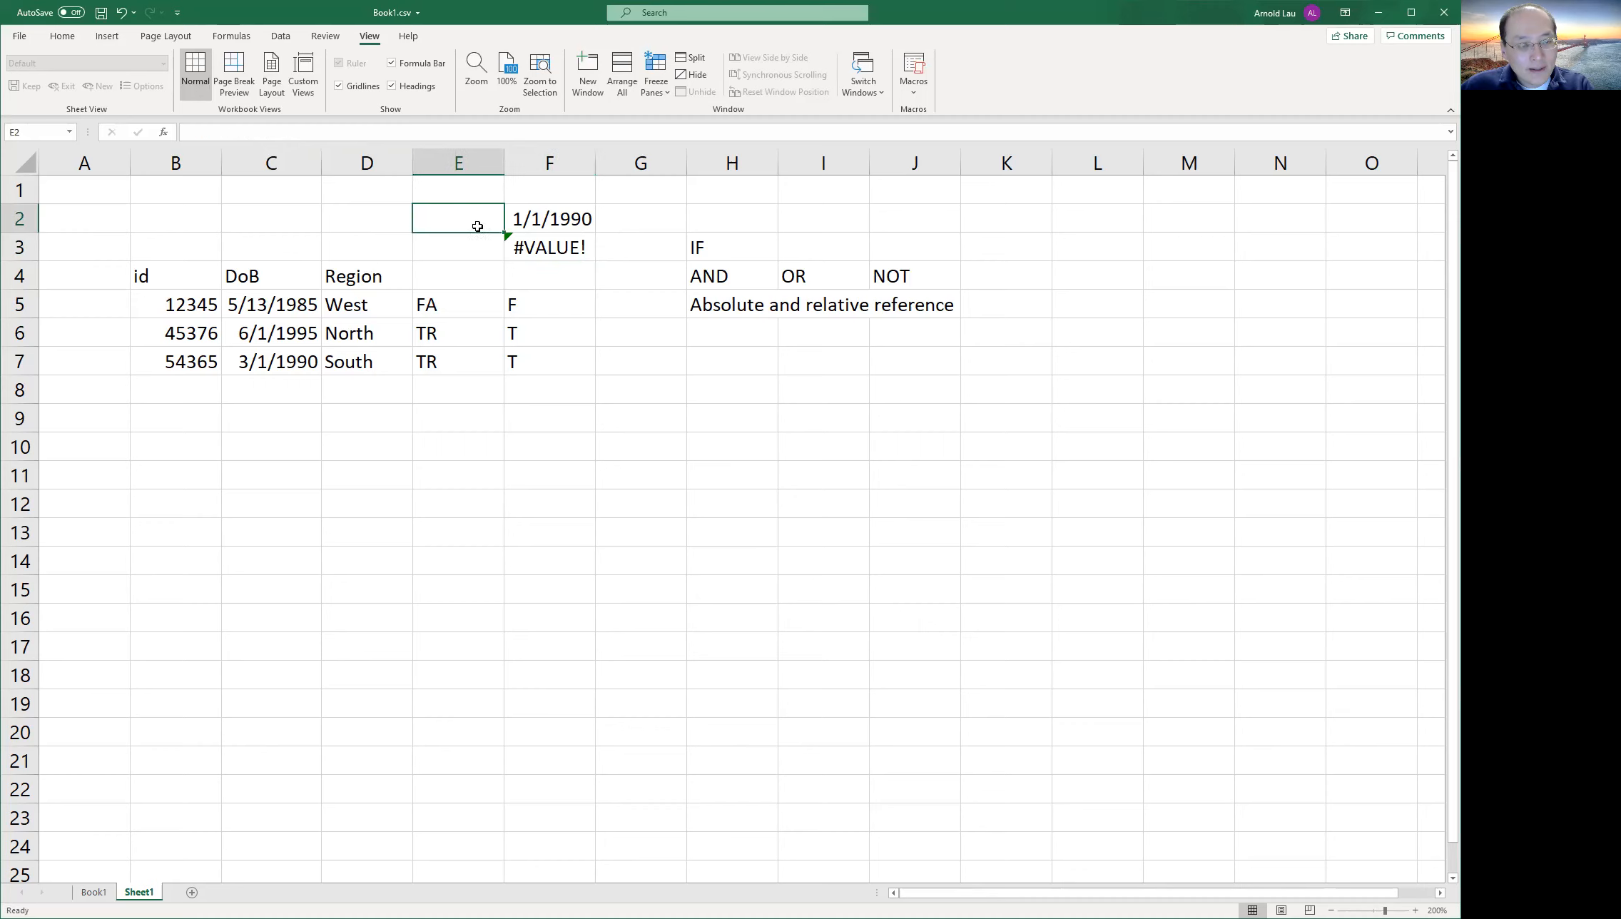
click(532, 244)
text(=)
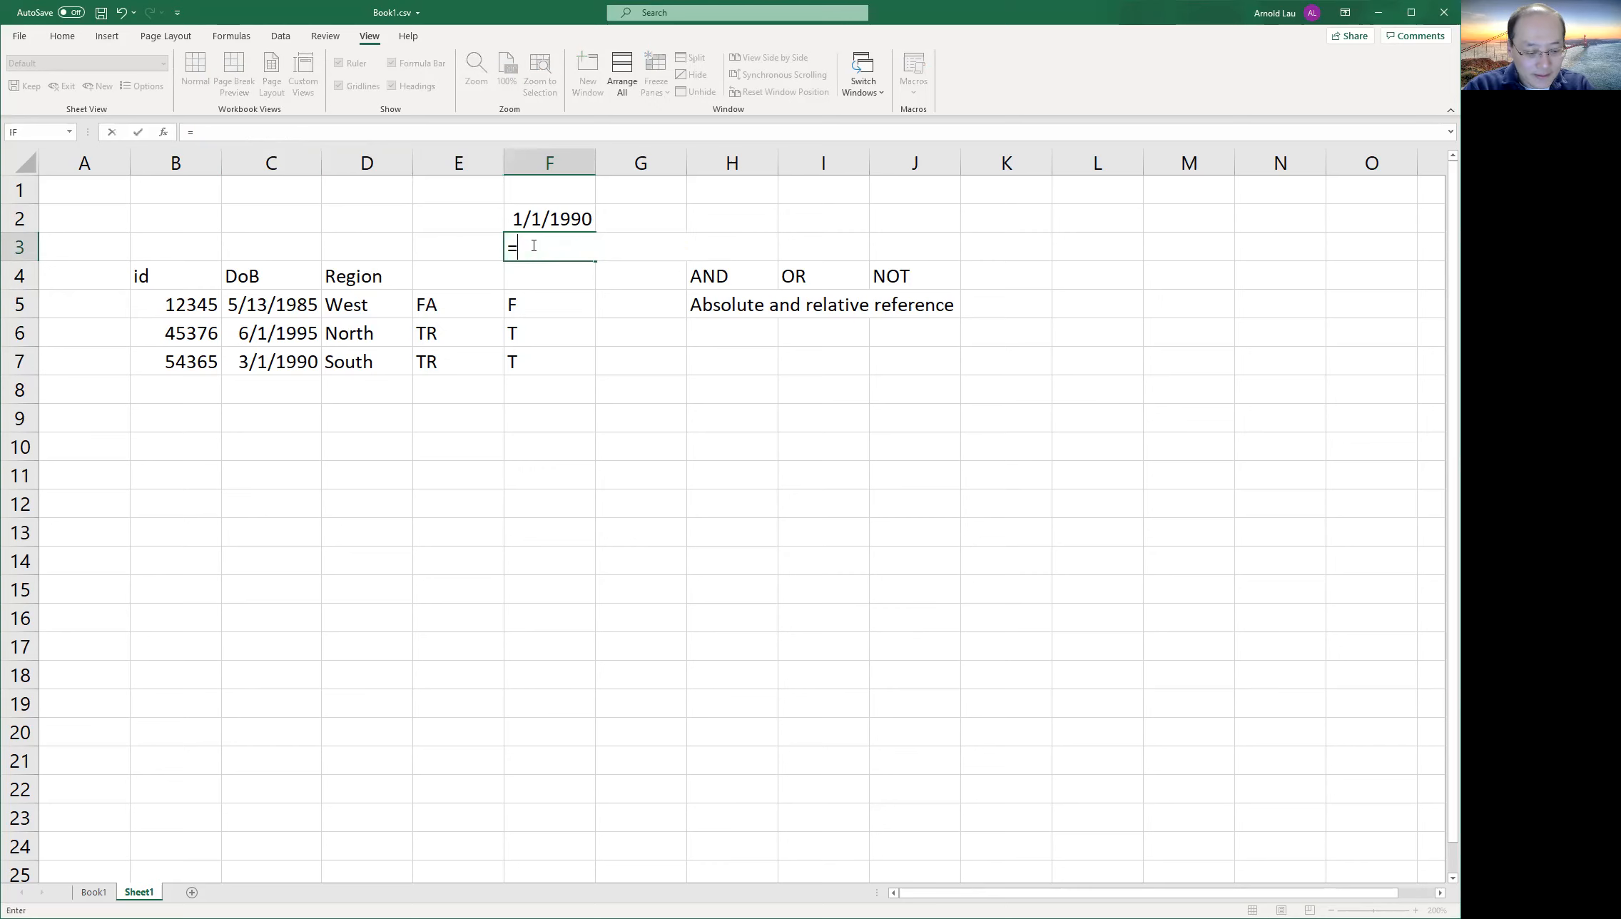
text(date)
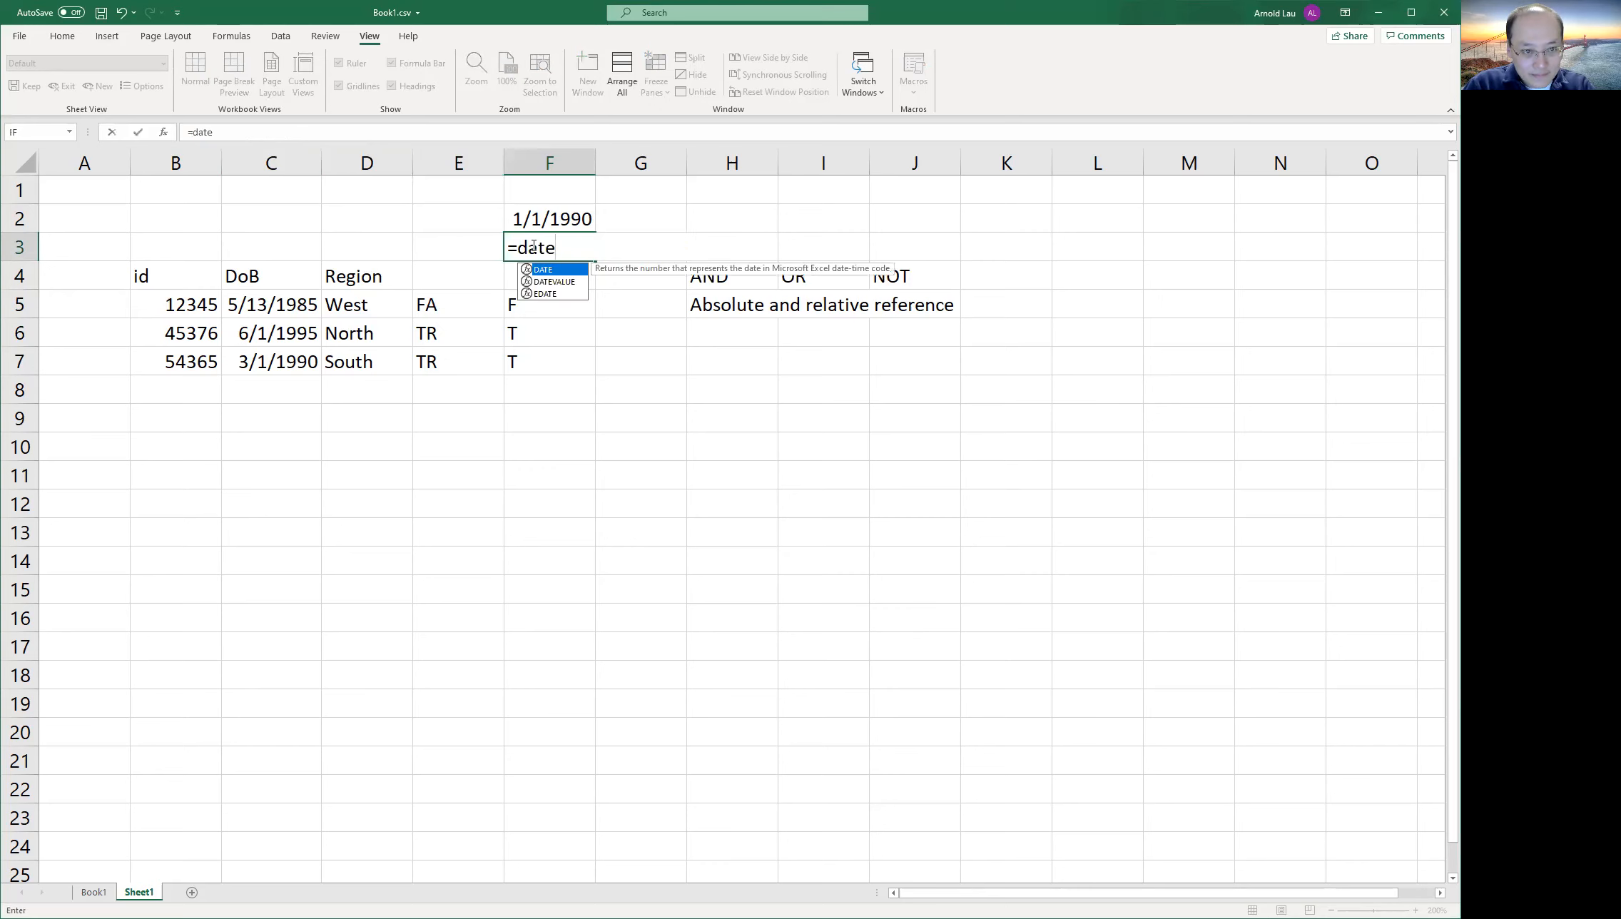
key(Down)
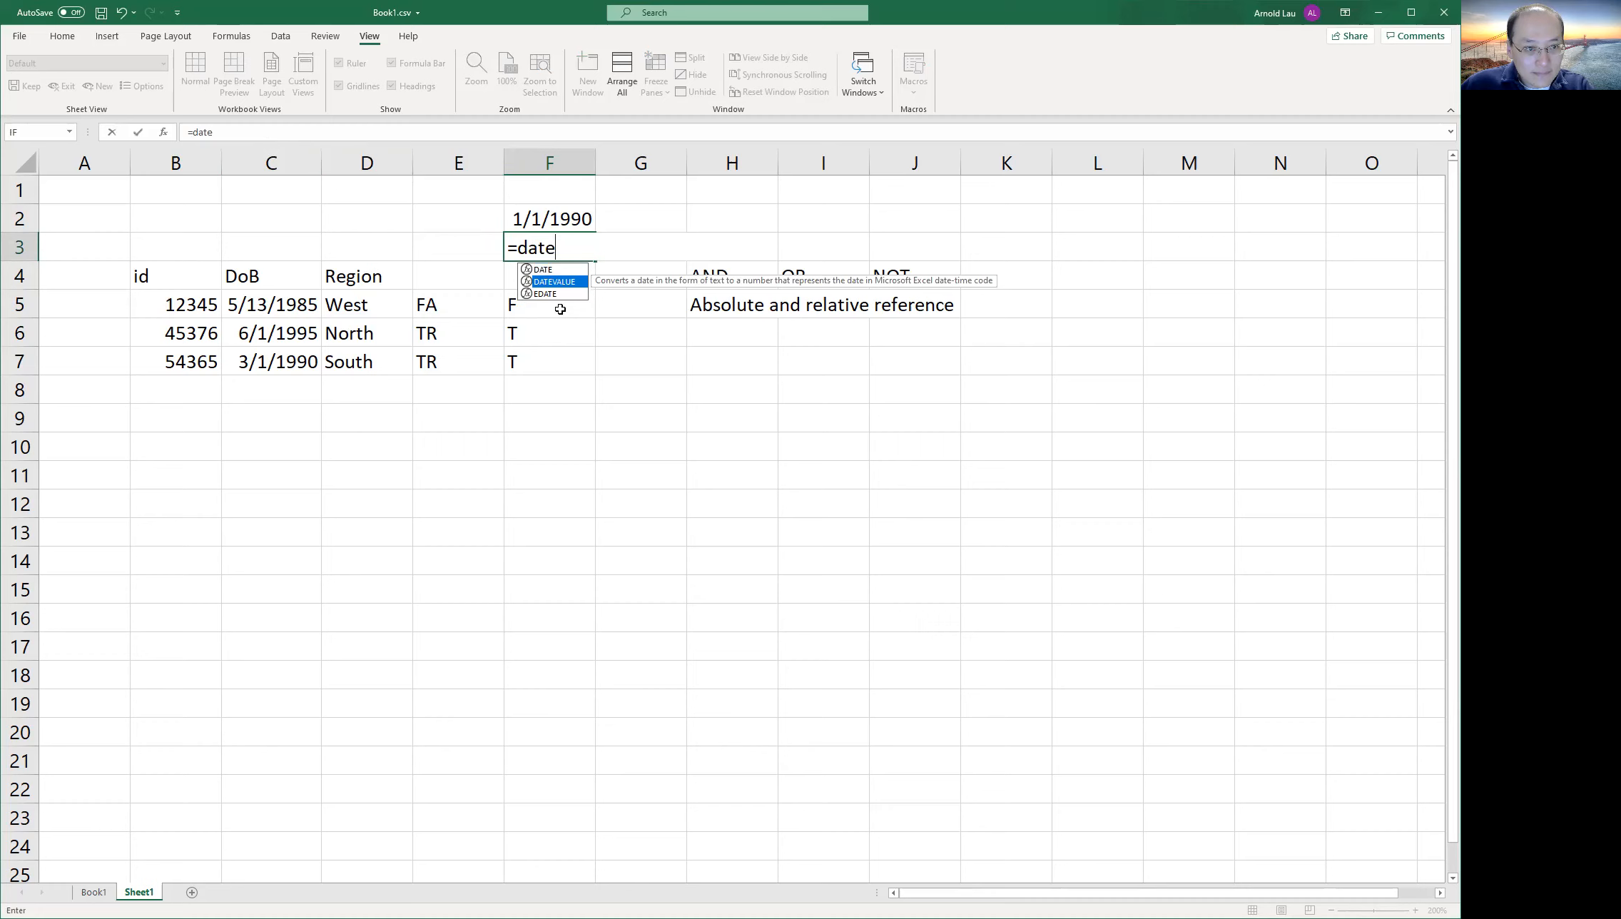
double_click(562, 280)
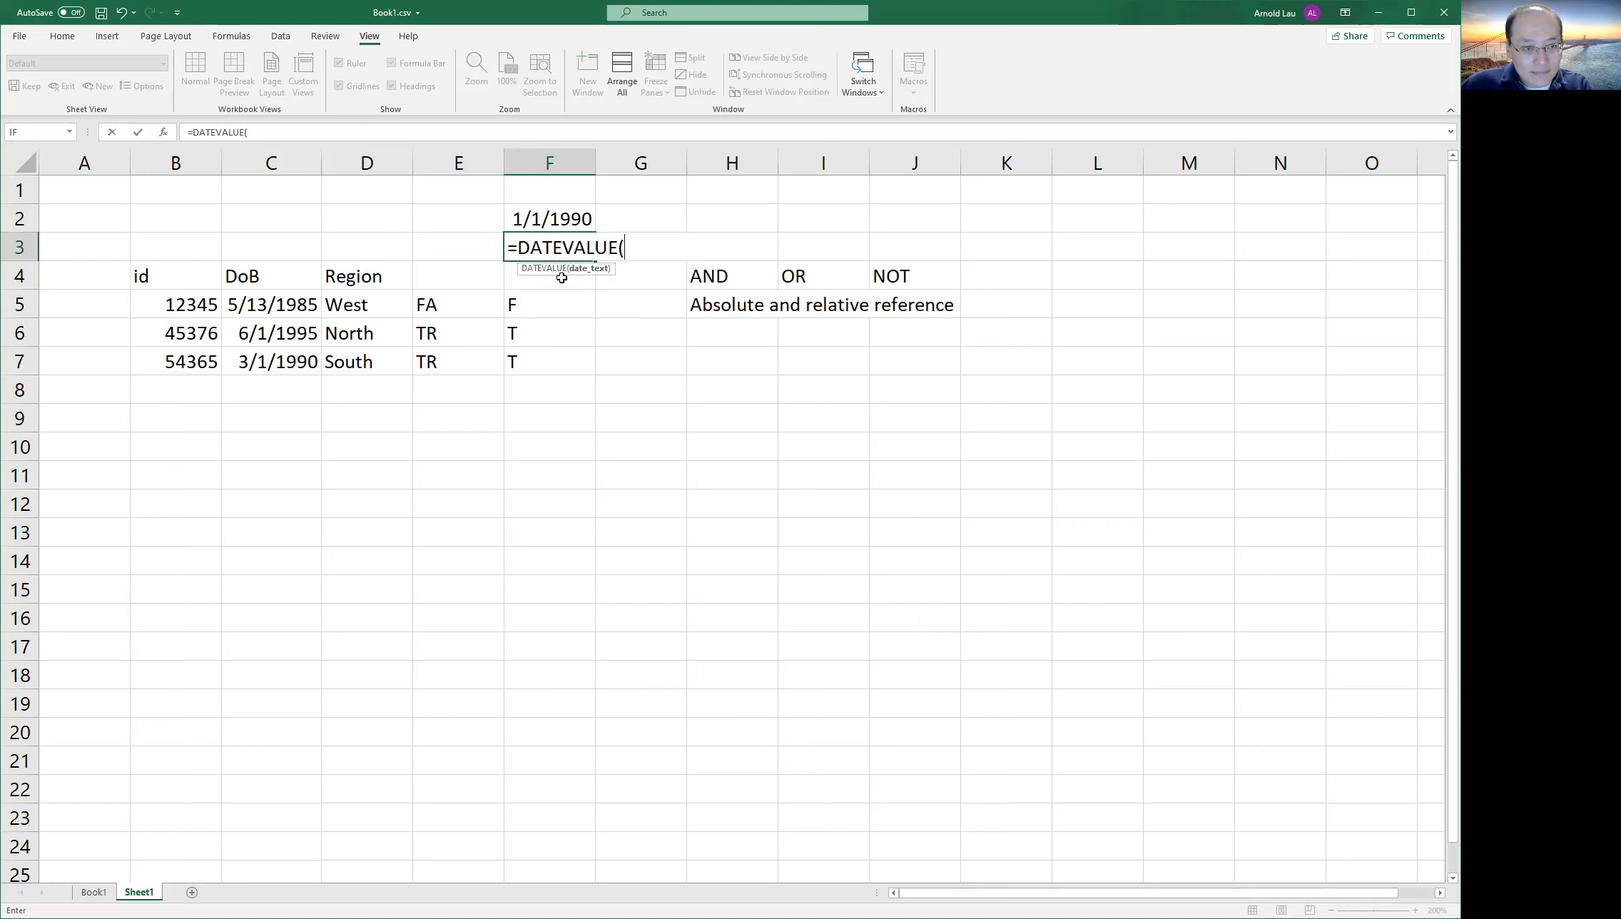
click(554, 220)
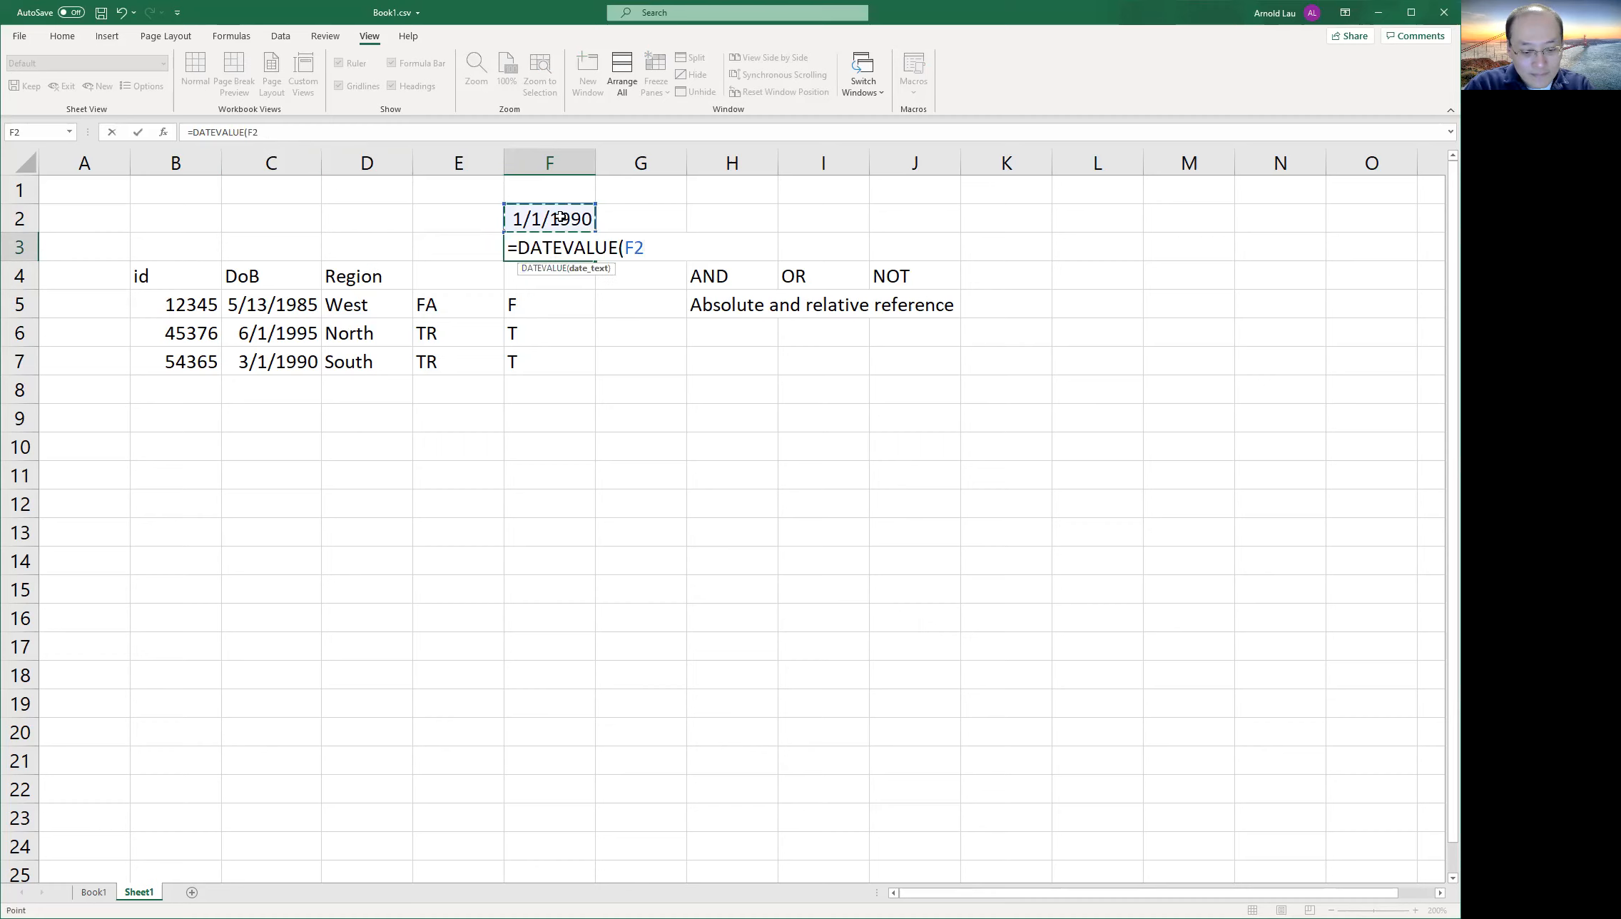
key(Return)
key(Up)
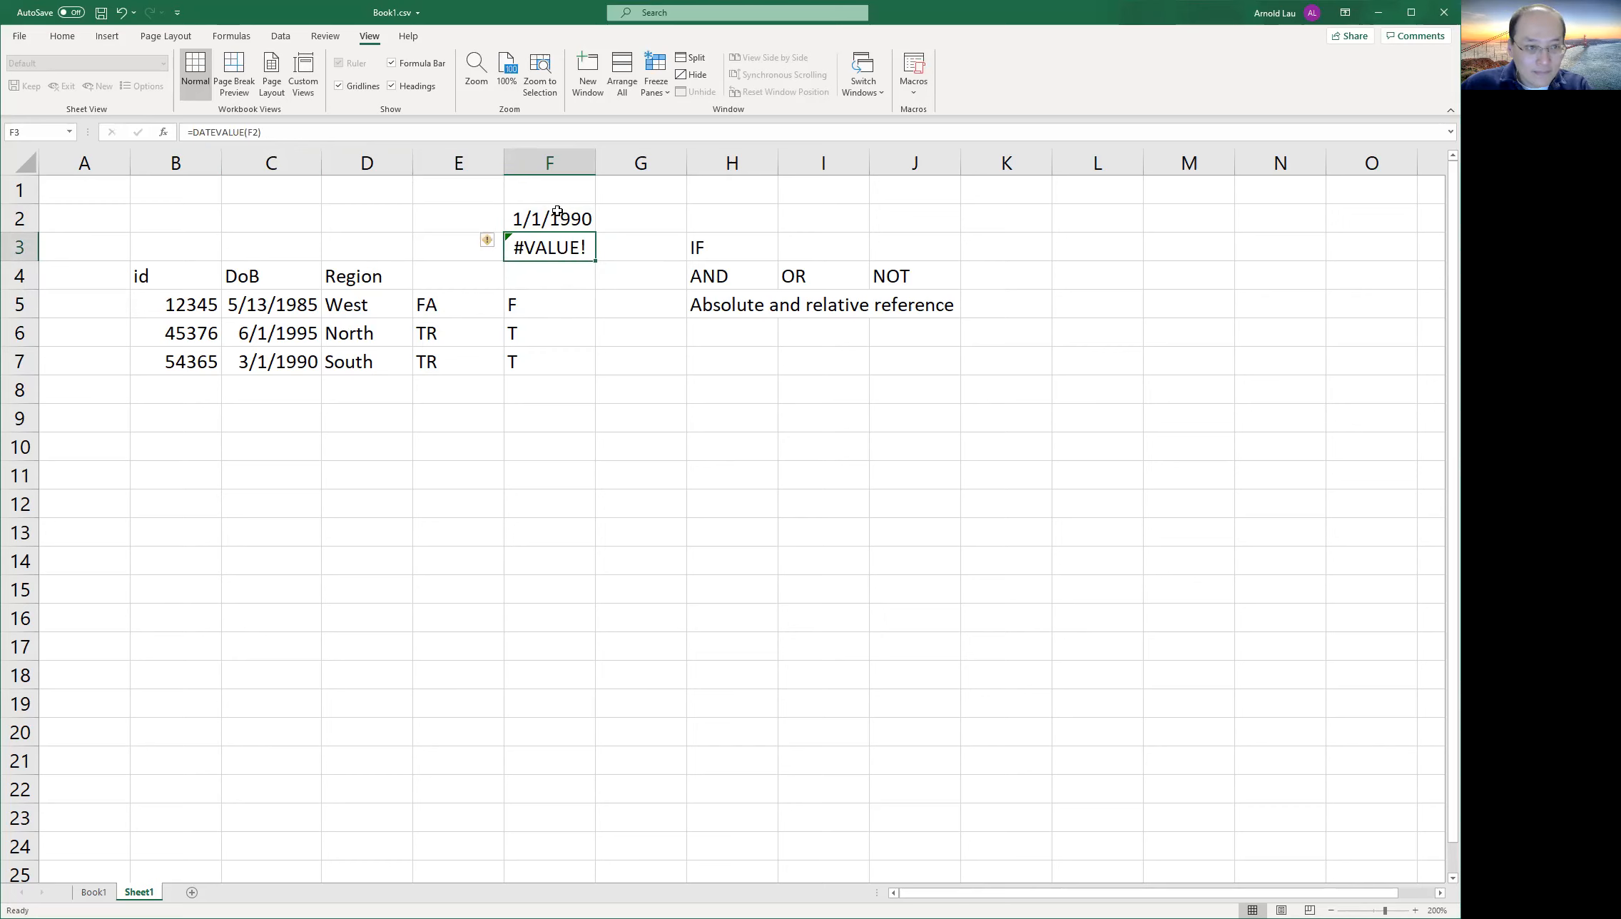
Convert the date in F2 to text by prefixing 1/1/1990 with an apostrophe.
key(Up)
click(190, 132)
text(')
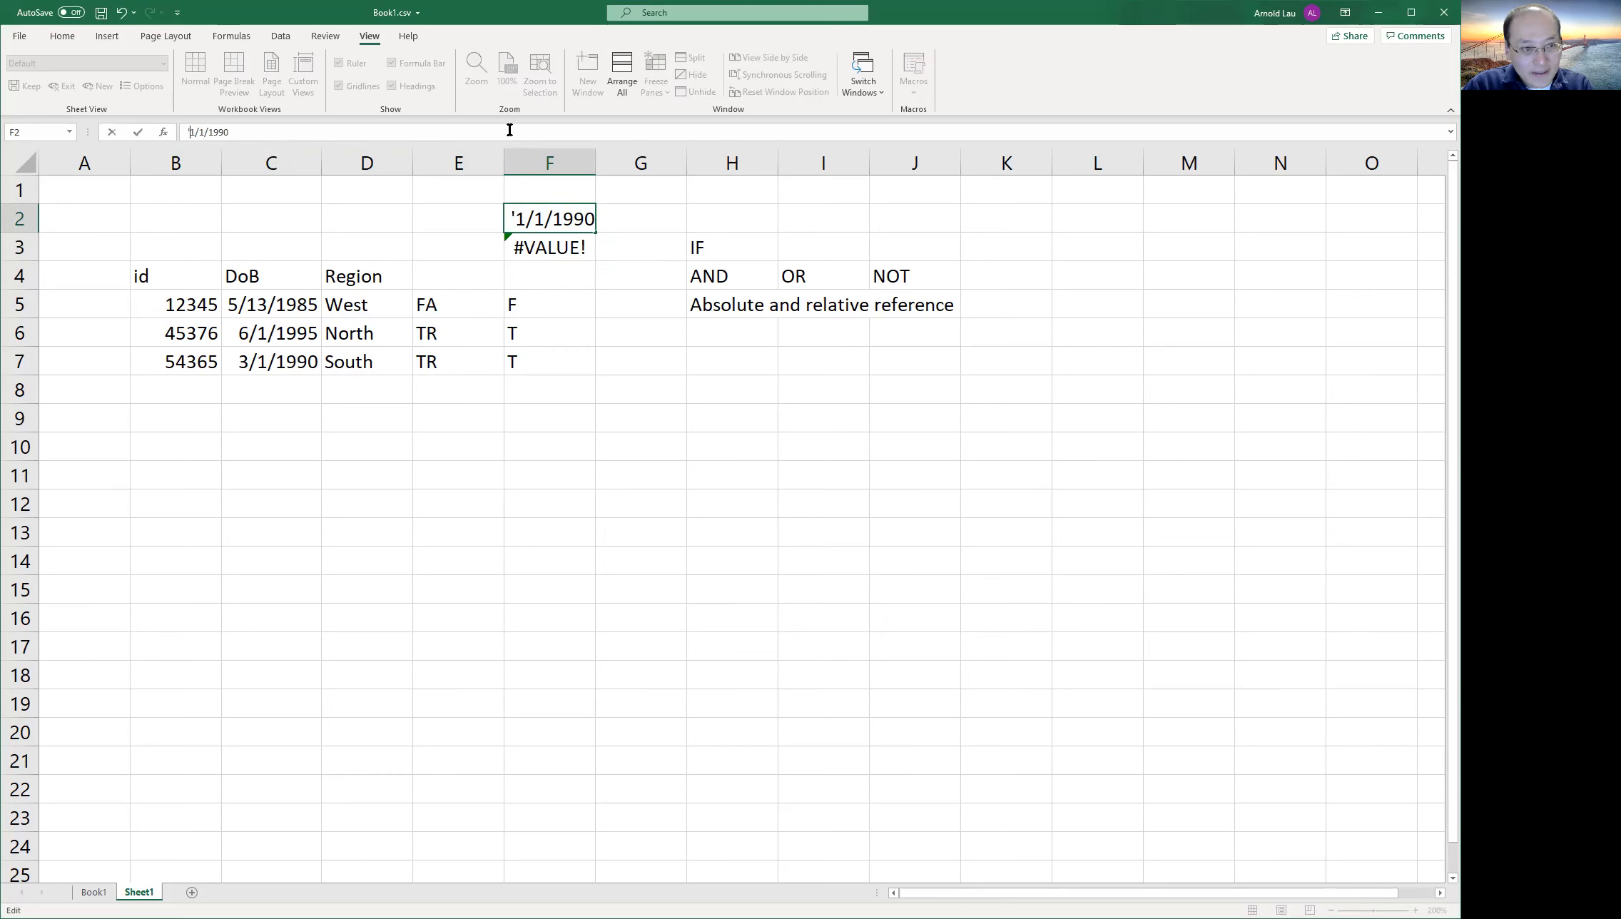
key(Return)
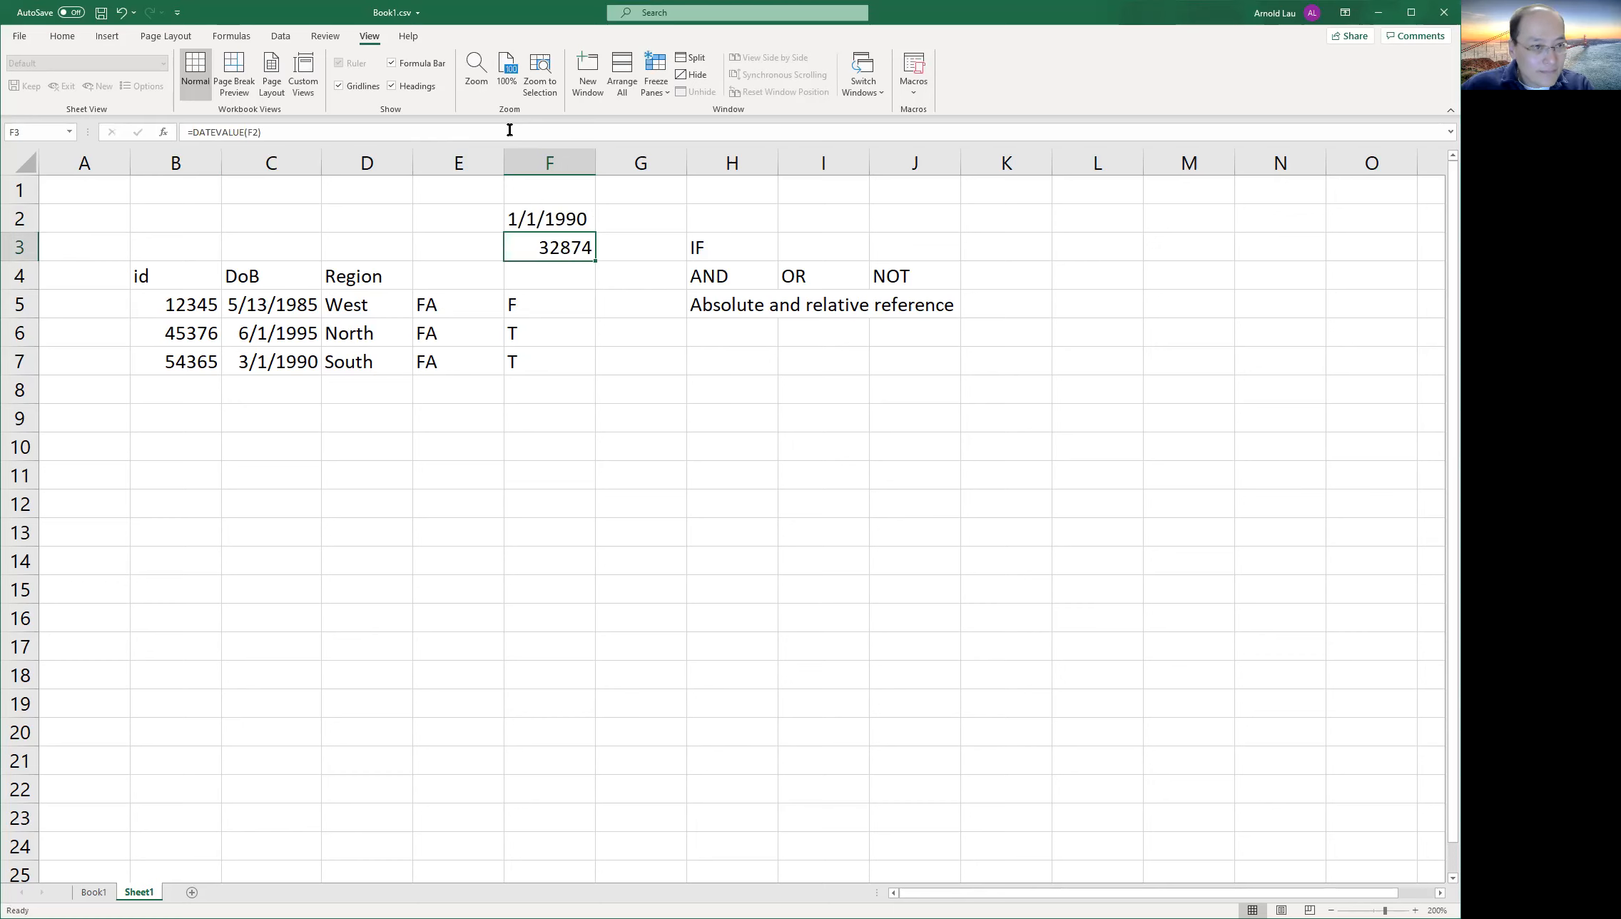
Format the DATEVALUE result in F3 as a Short Date.
click(280, 36)
click(62, 35)
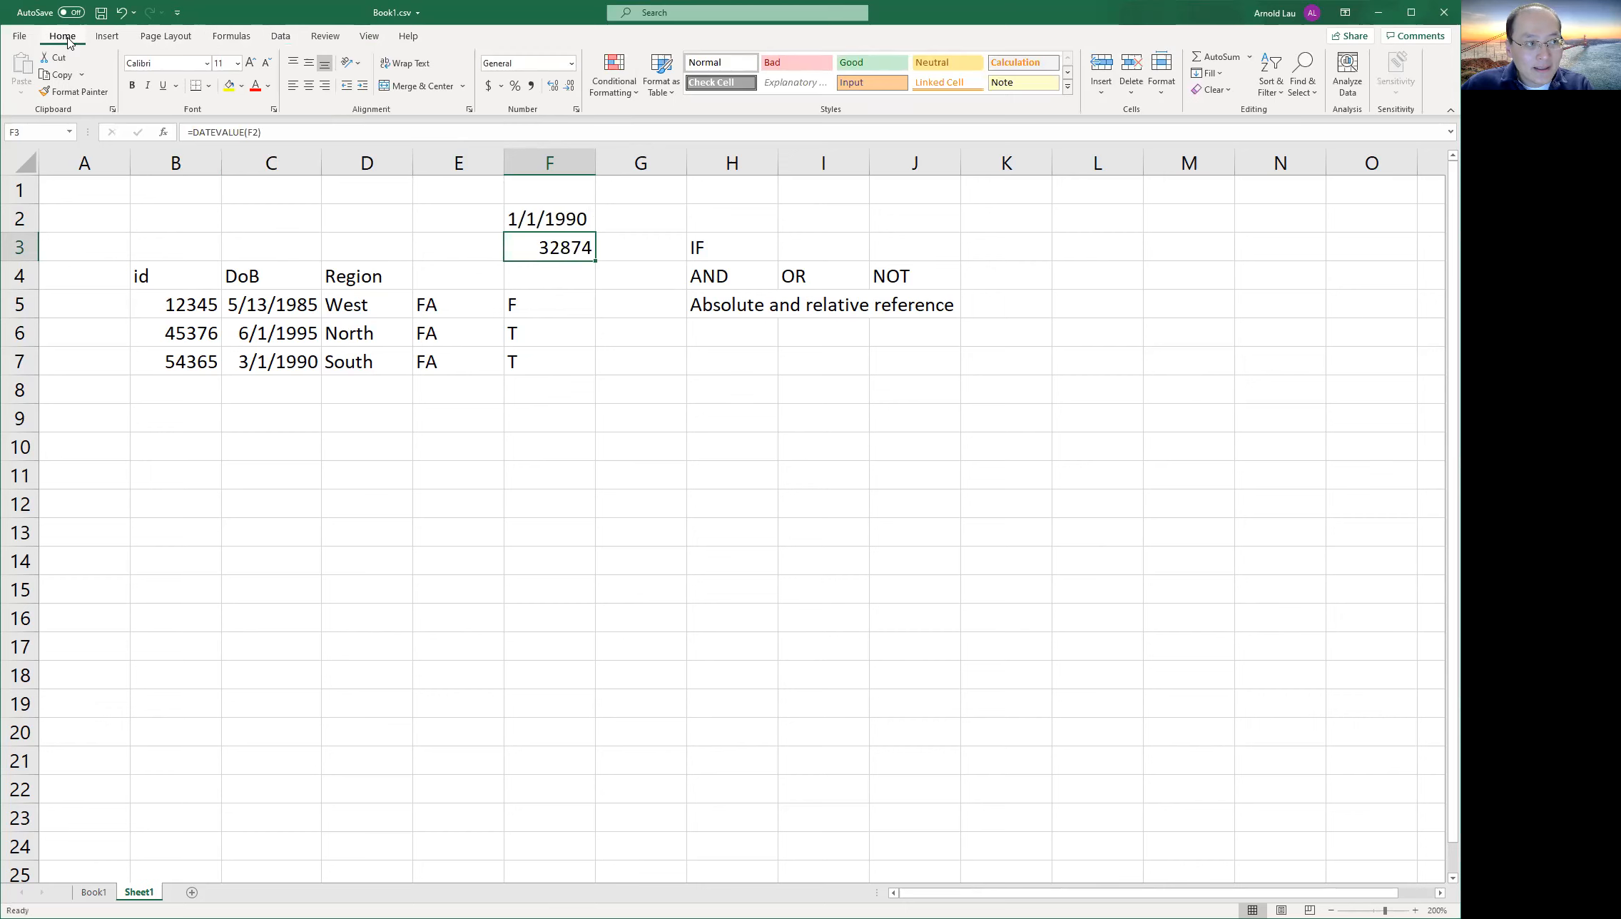
click(539, 64)
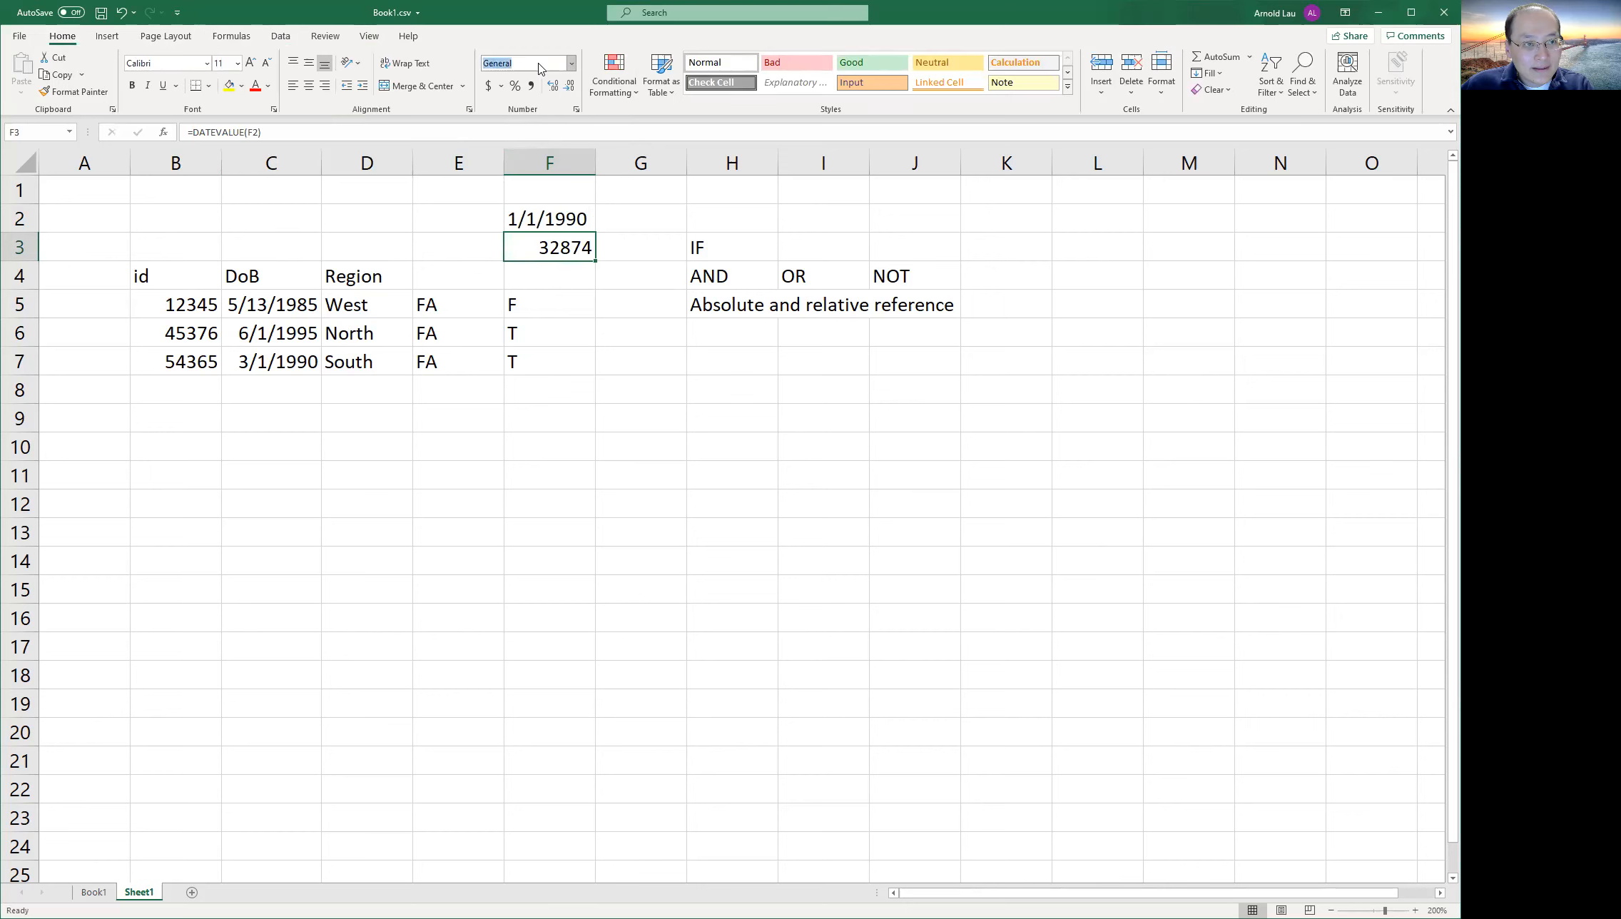
click(573, 65)
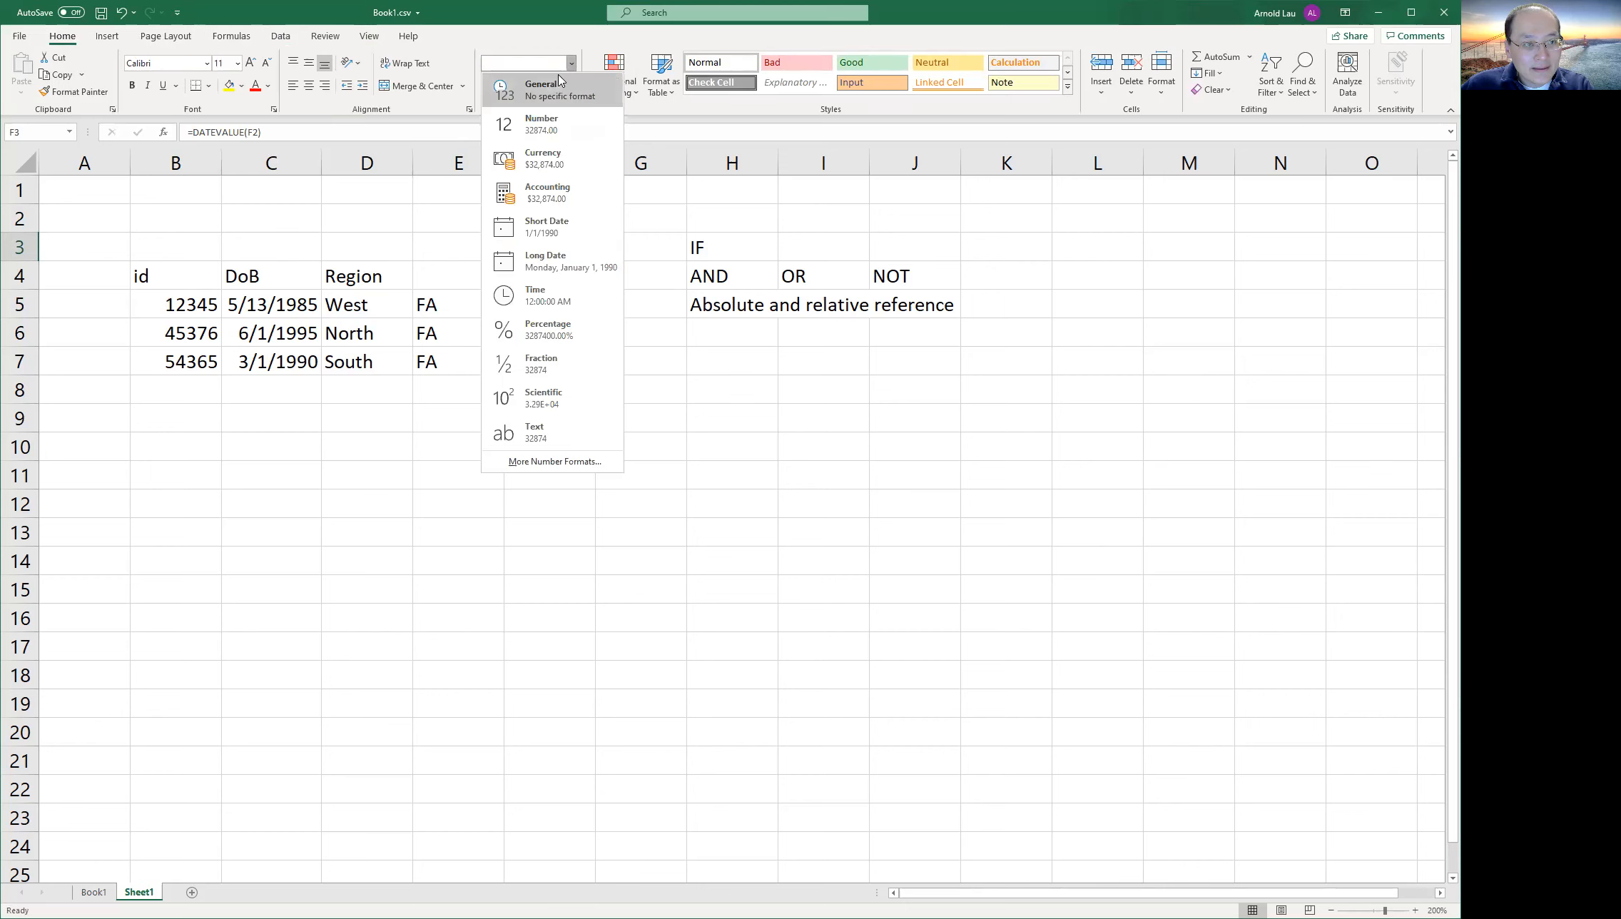
click(557, 230)
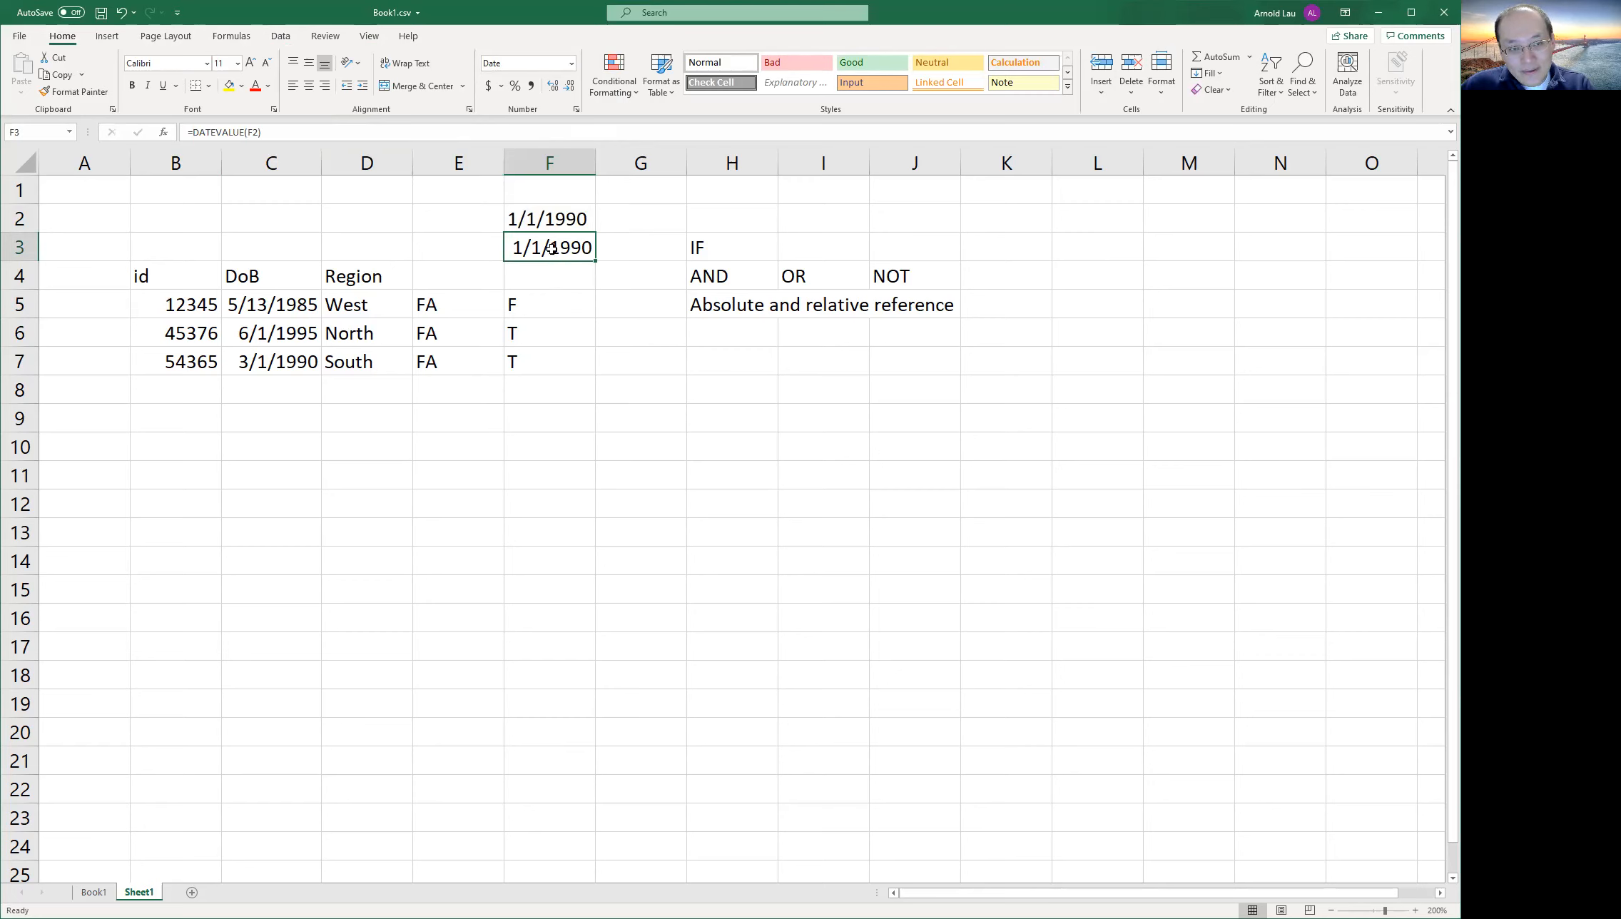
Re-enter 1/1/1990 in F2 as a real date without the apostrophe.
click(557, 220)
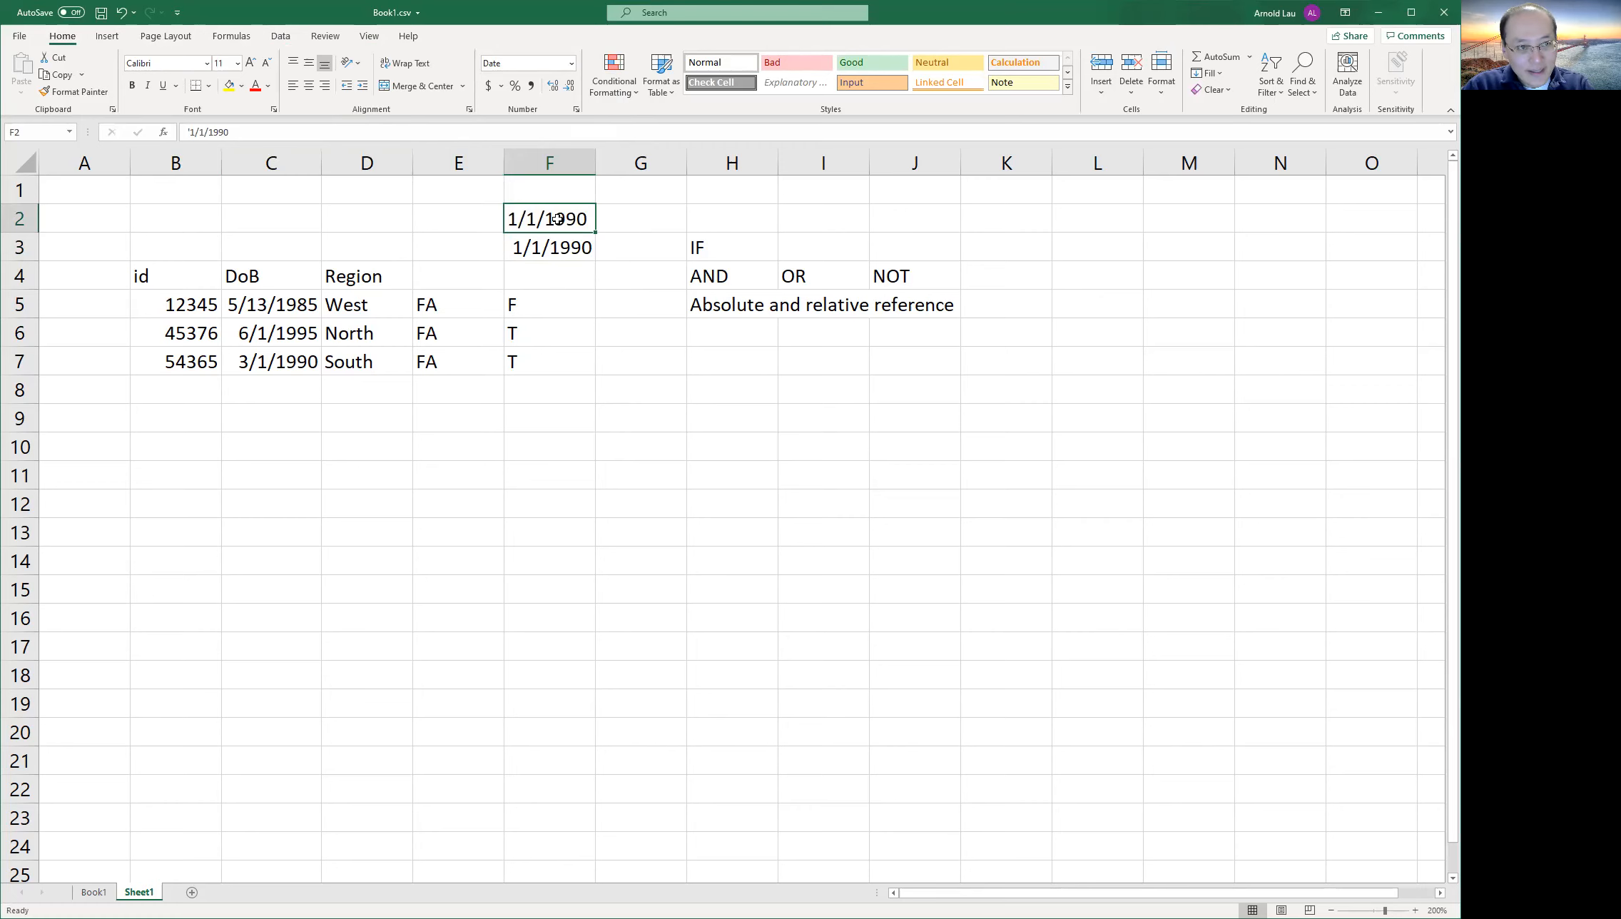
text(1/1/)
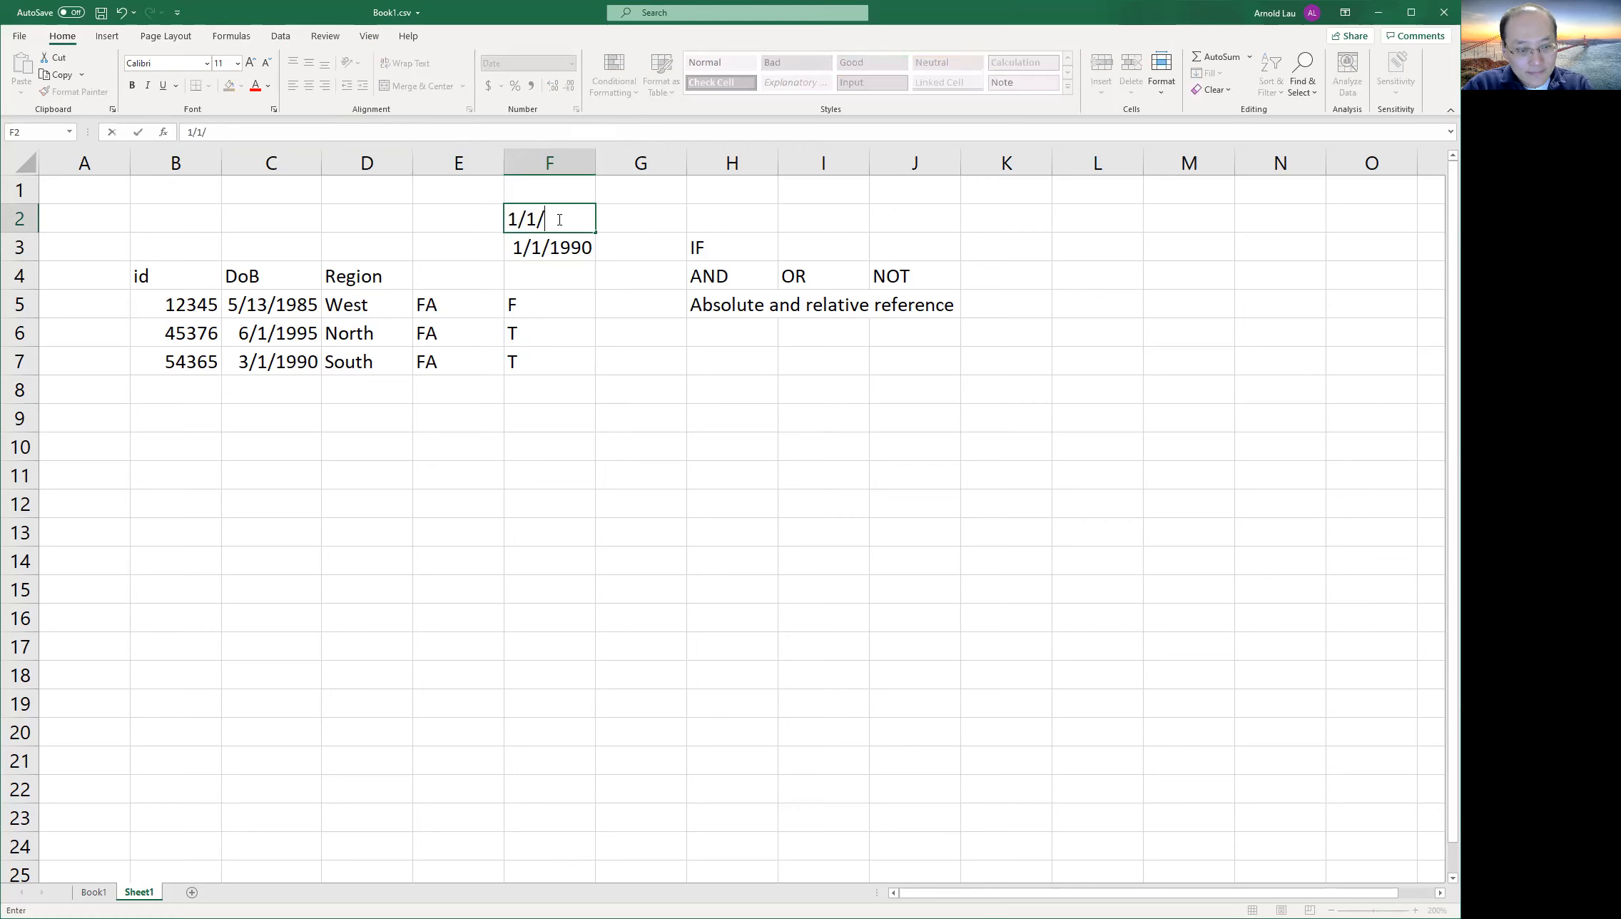
text(1990)
key(Return)
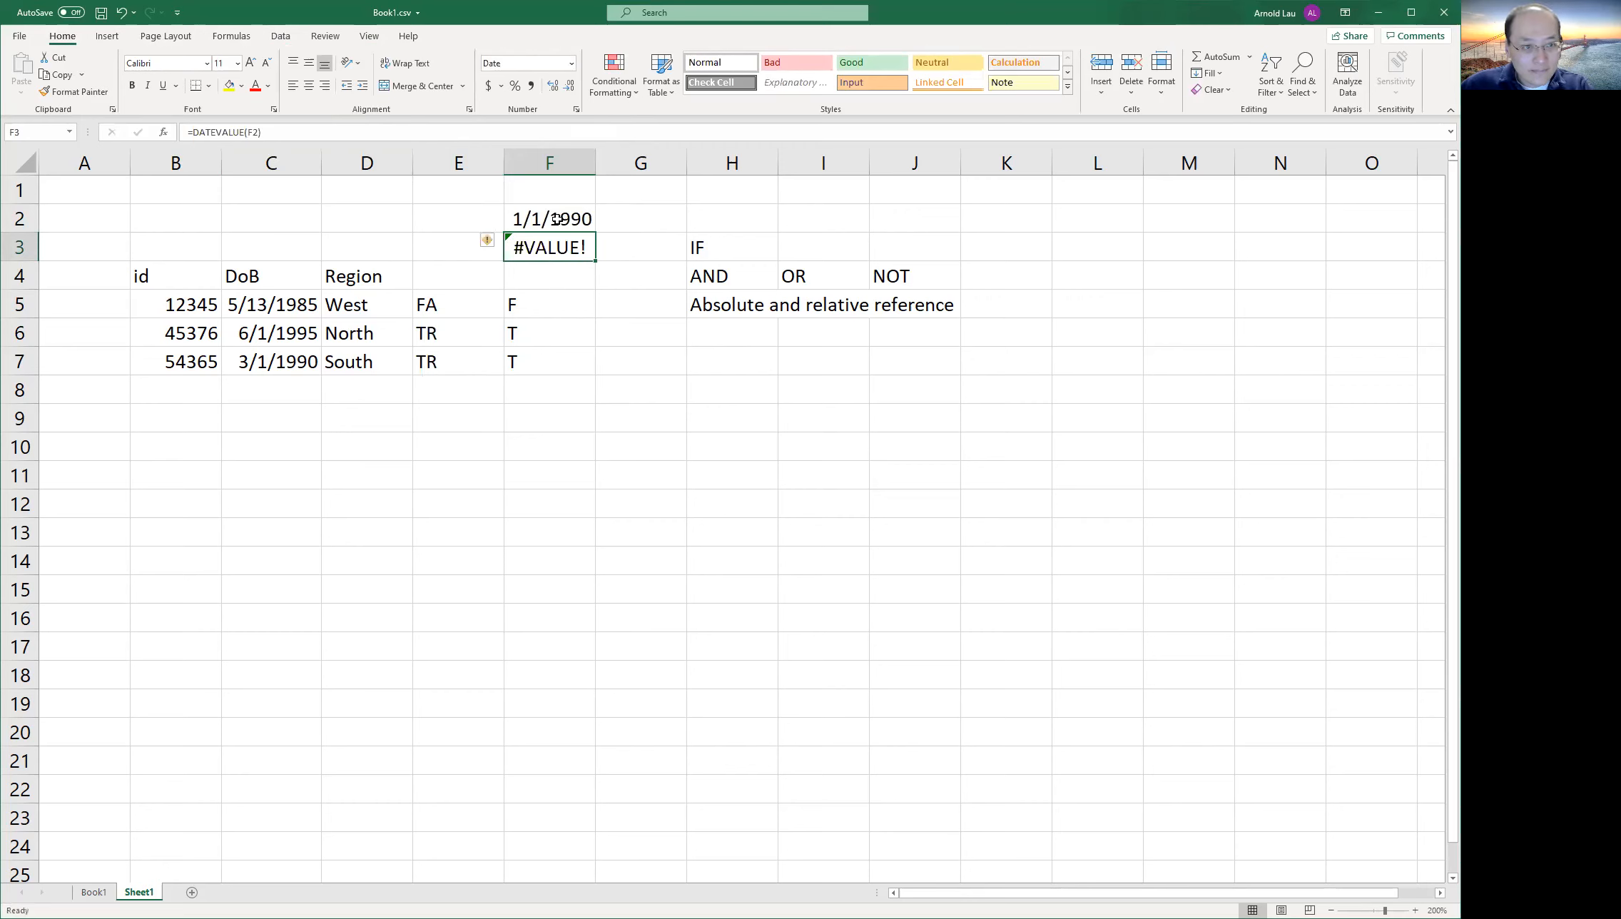
click(555, 212)
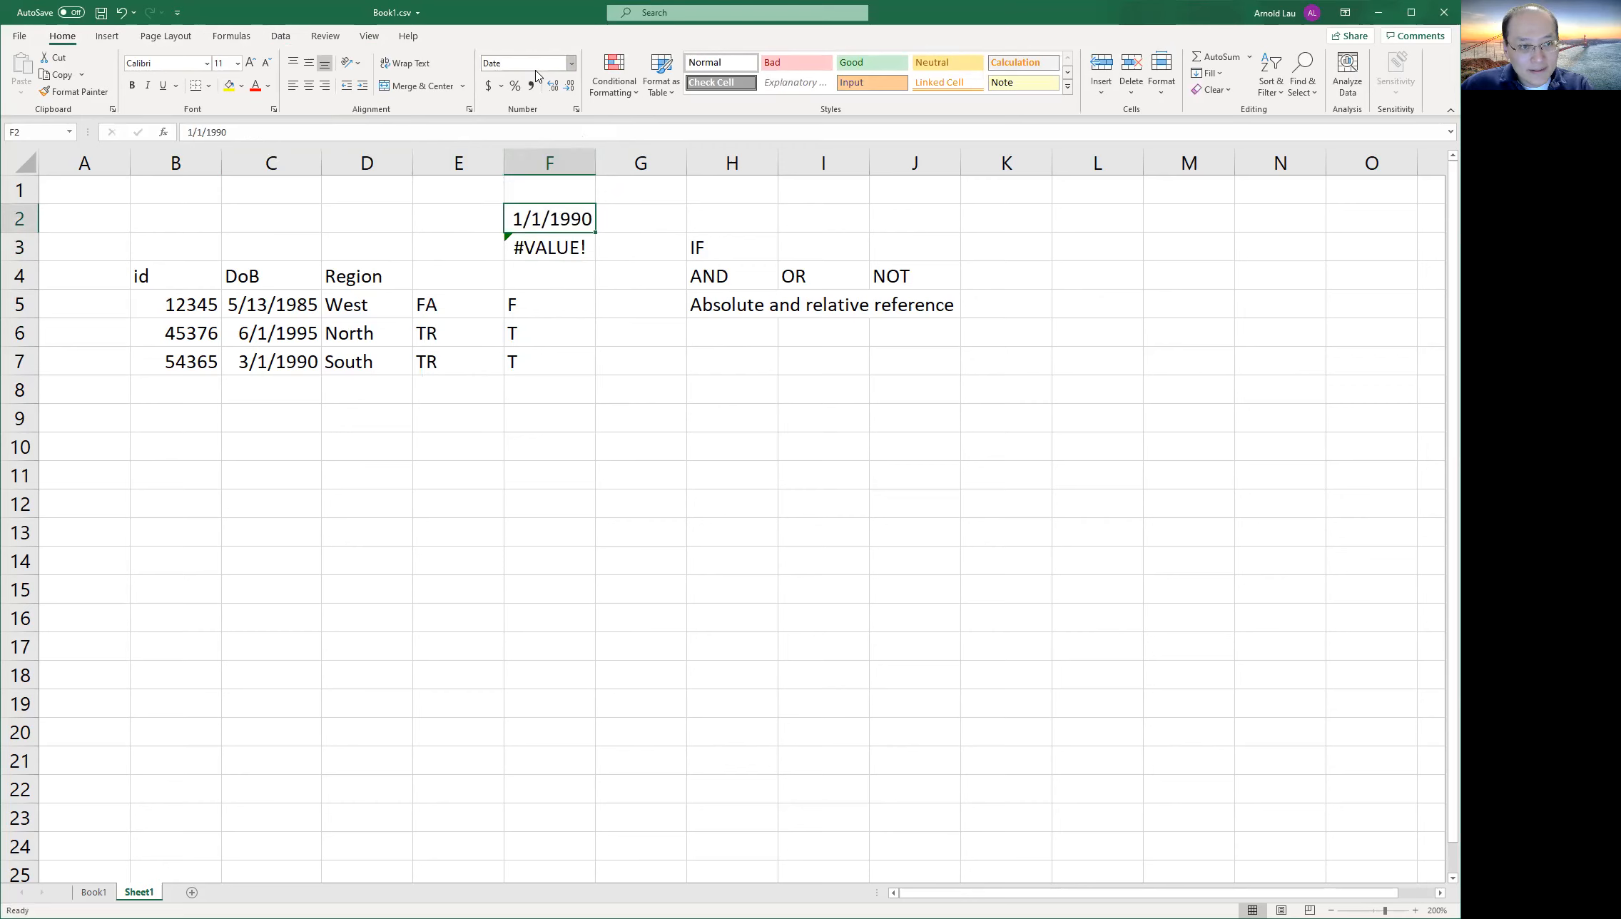
Replace the cell reference in F3's formula with a quoted date, giving =DATEVALUE("1/2/1990").
click(553, 244)
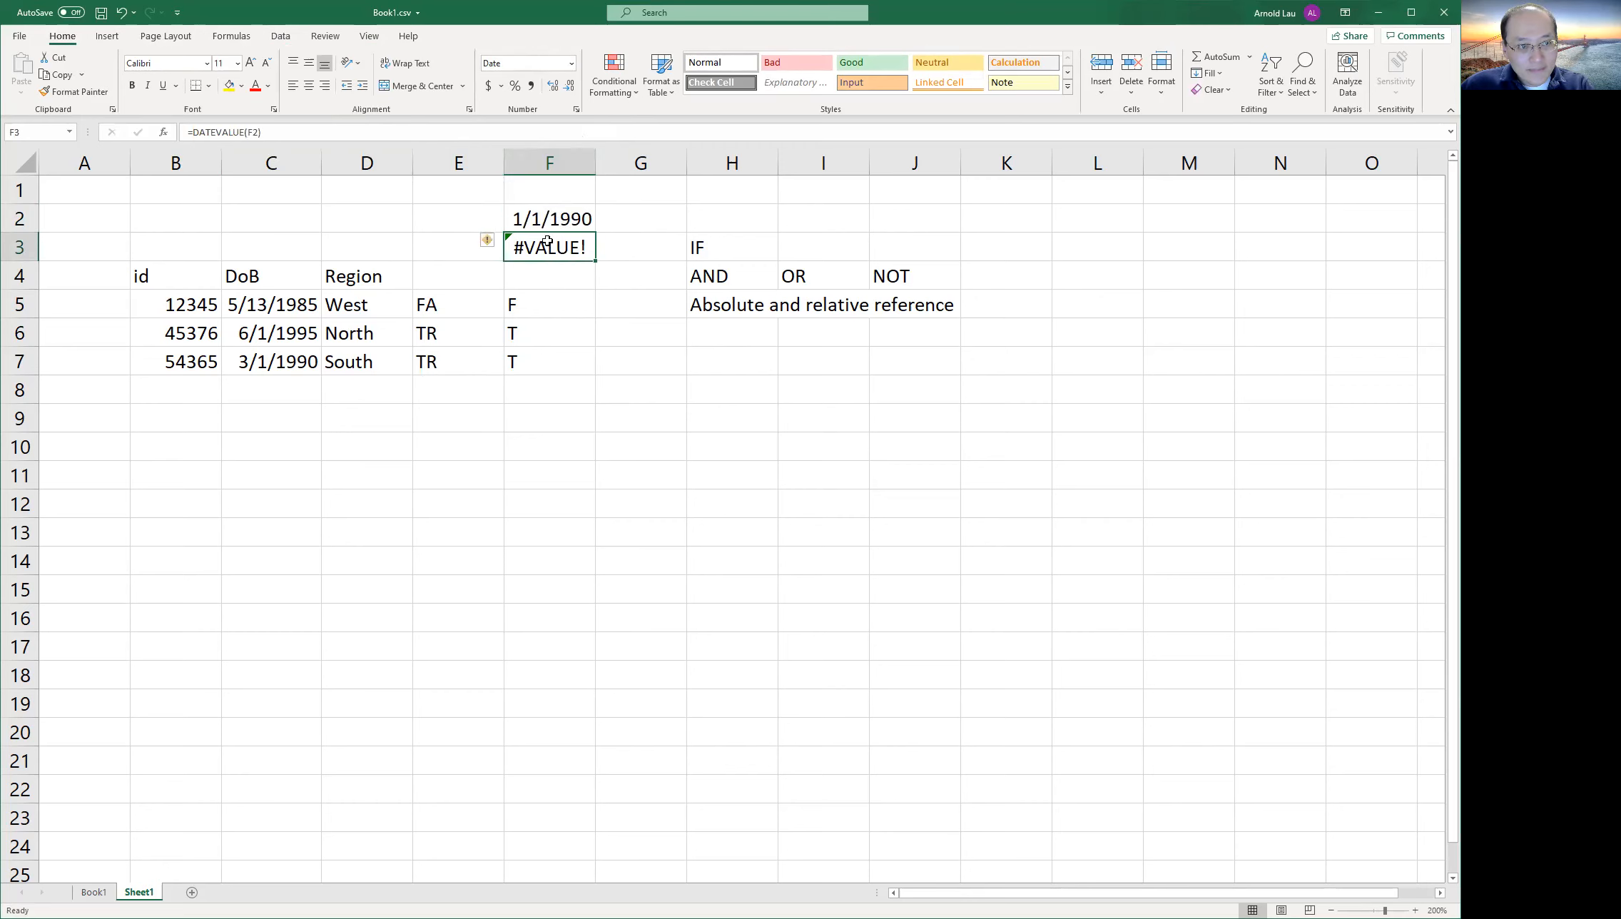
click(257, 131)
key(BackSpace)
key(BackSpace)
text(")
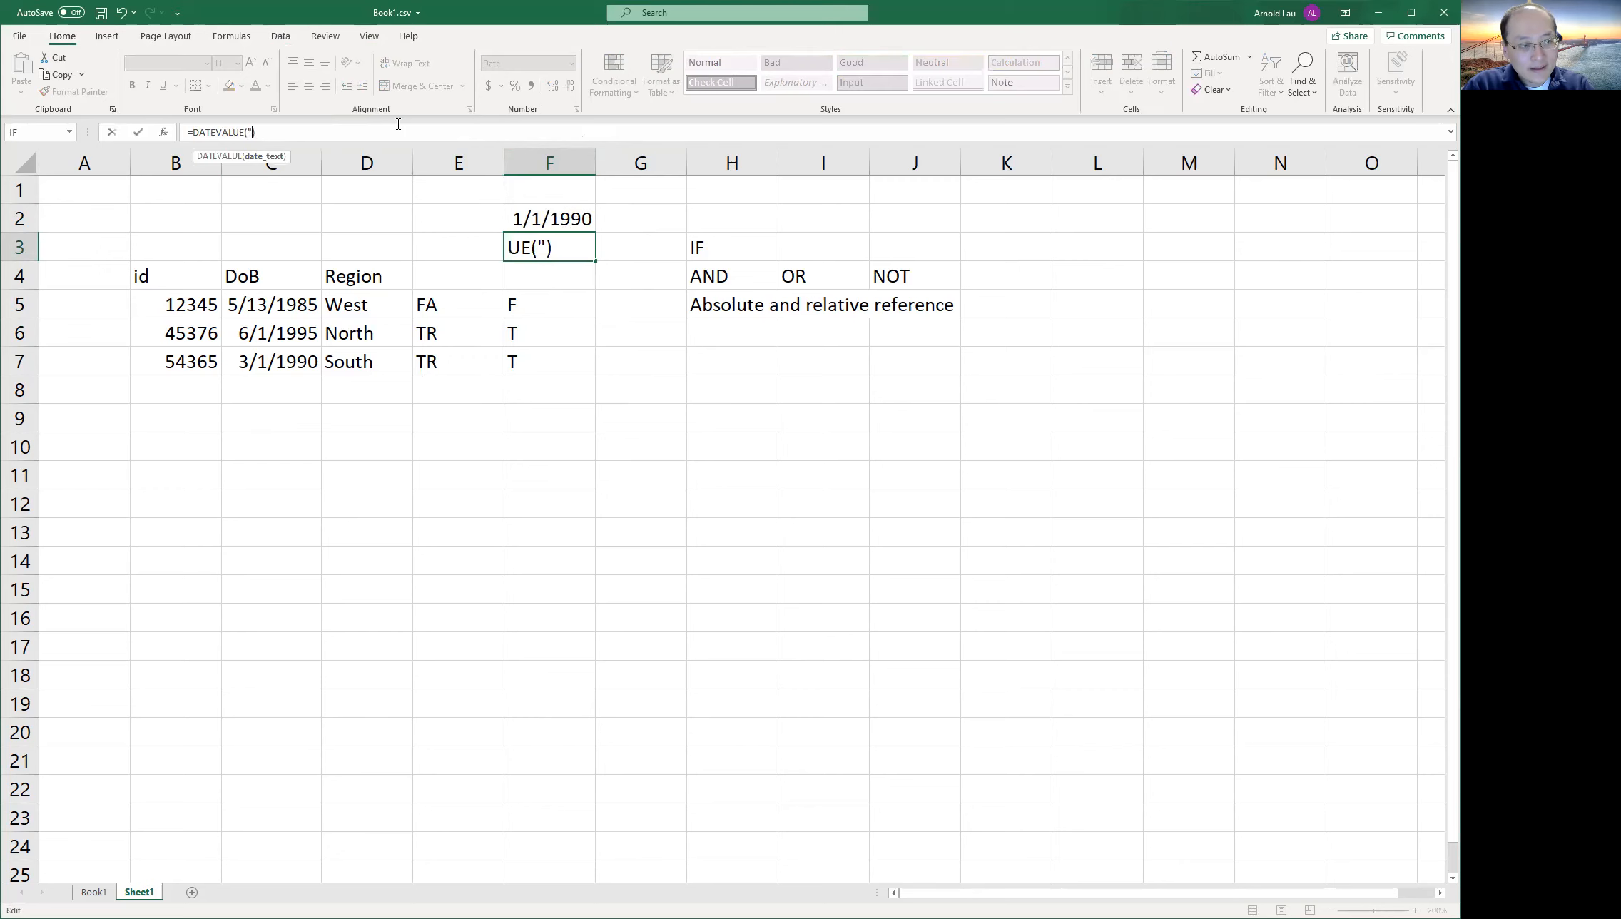
text(1/)
text(2/1990)
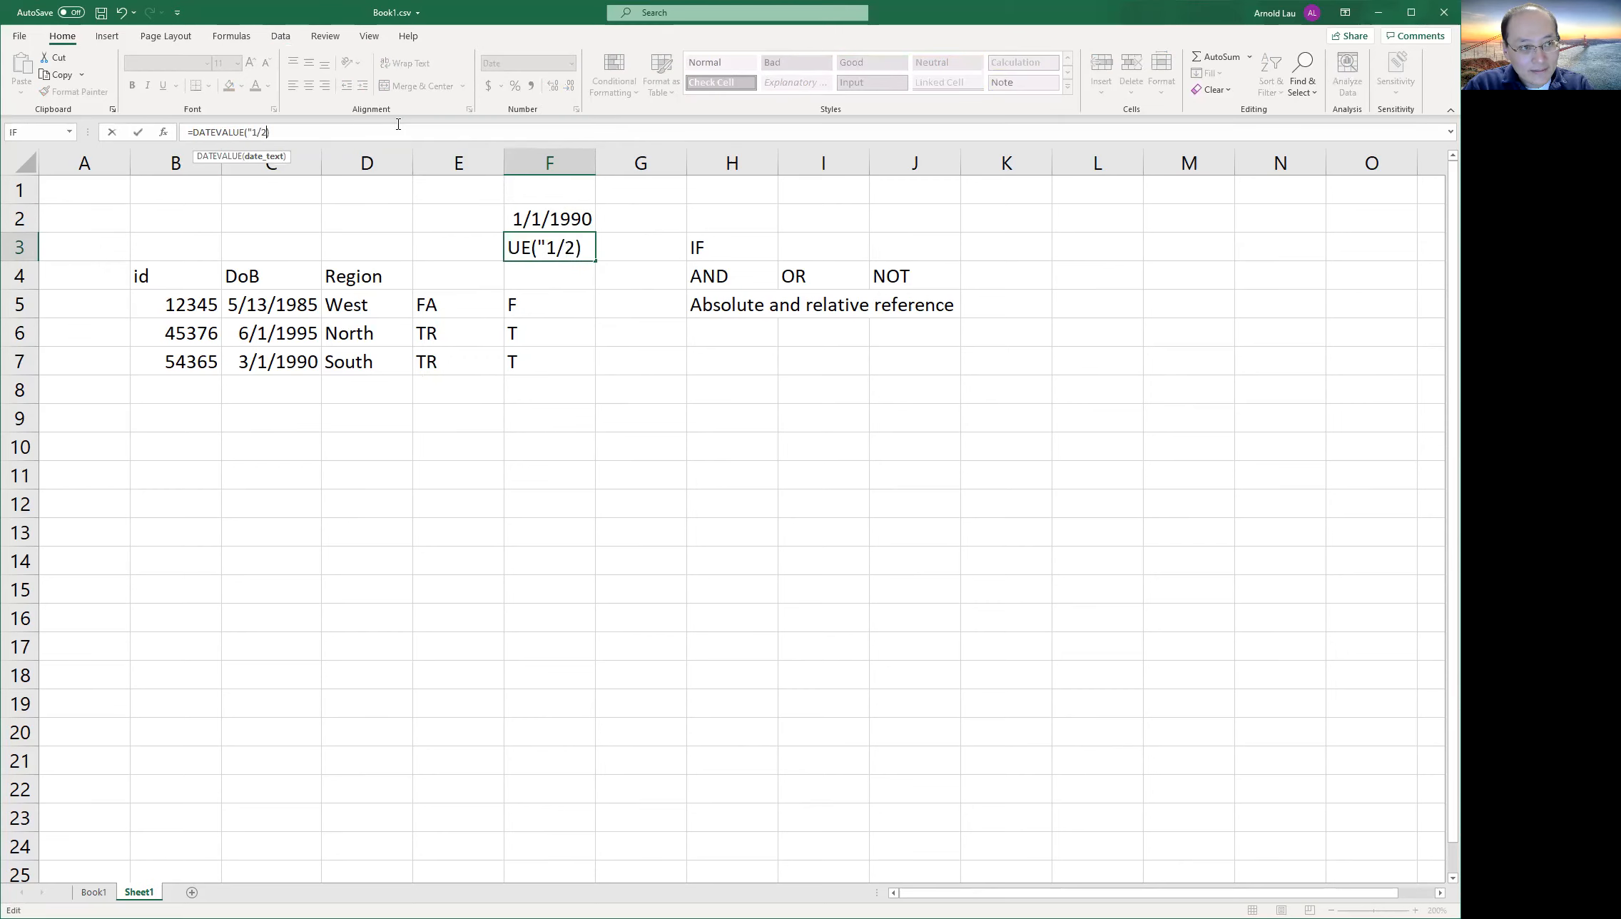
text(")
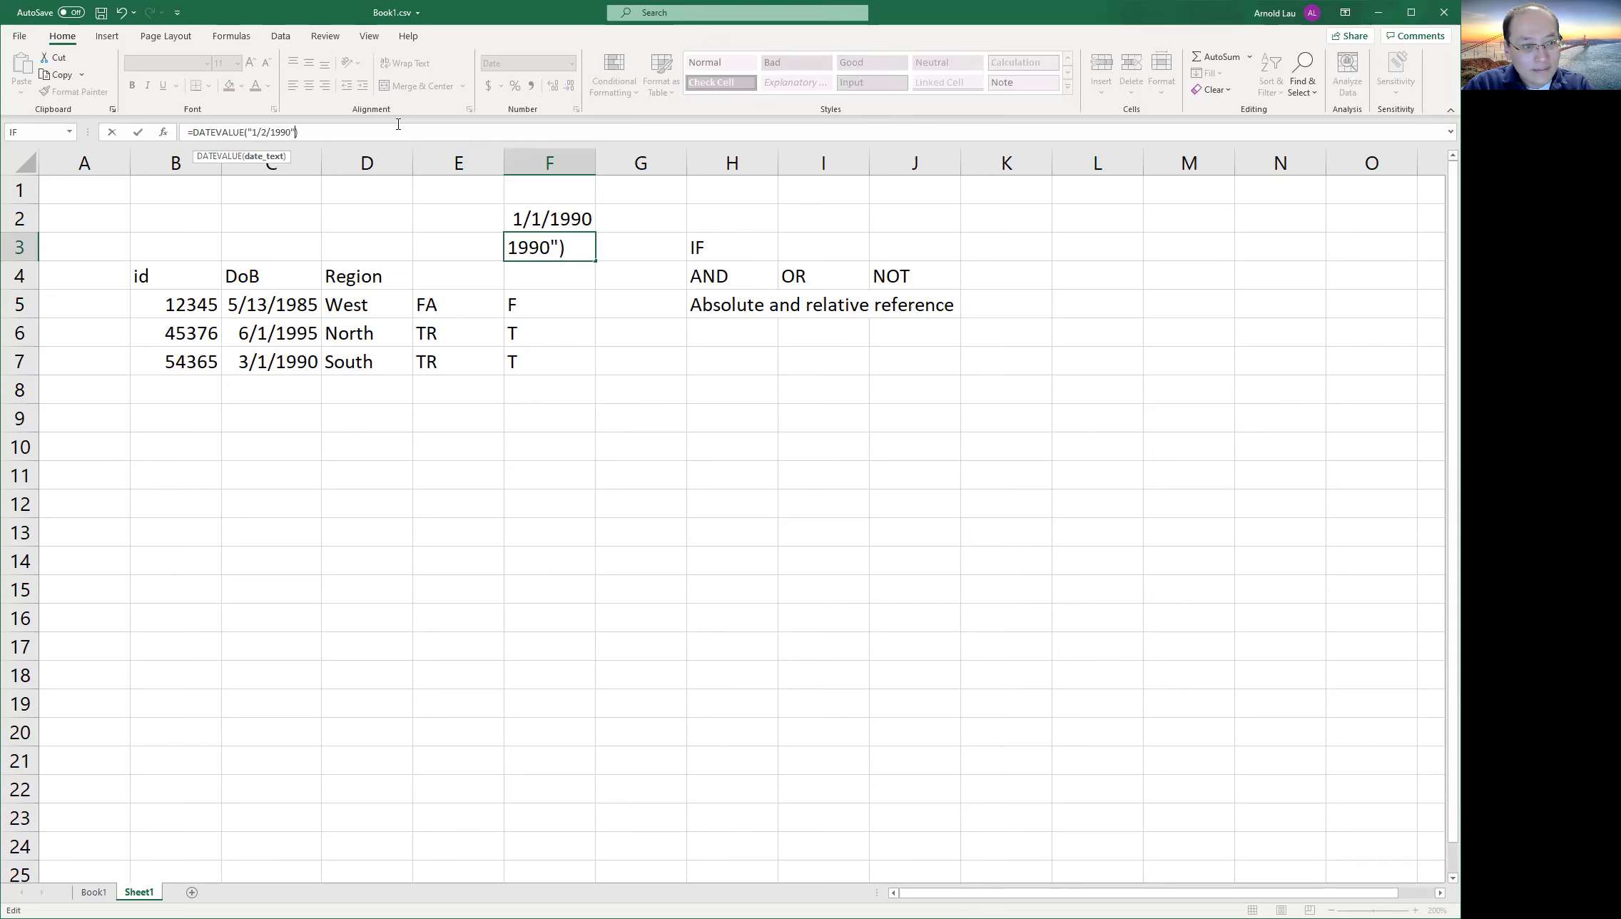
key(Return)
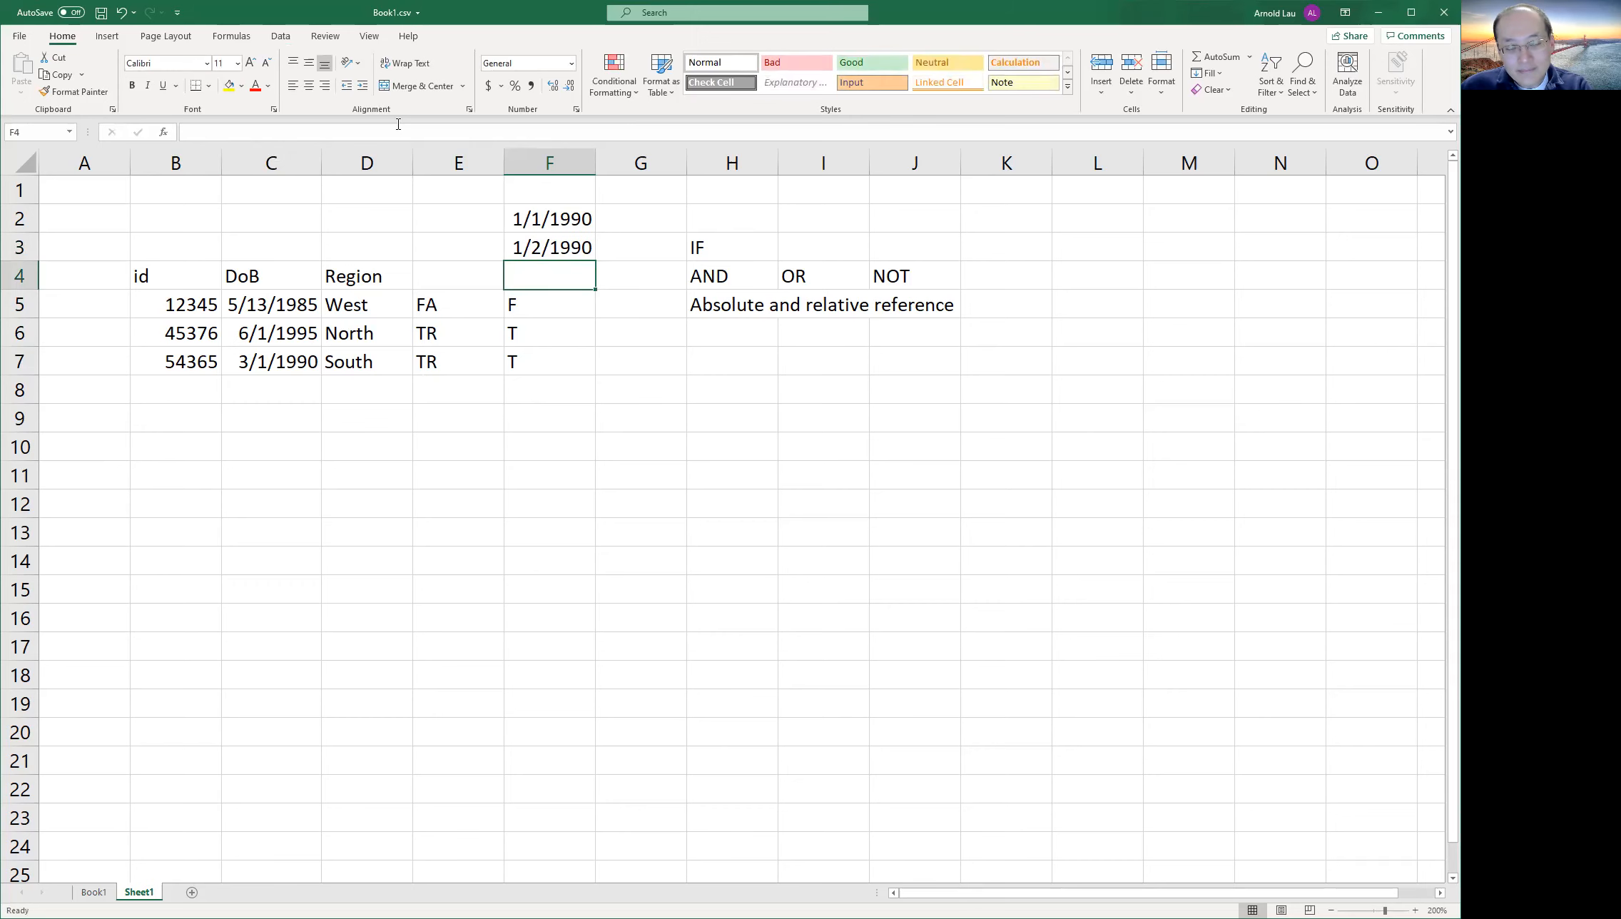
Review F3's DATEVALUE formula, the function and reference topic labels in H3:J5, and the IF formulas in F5 and E5.
click(543, 249)
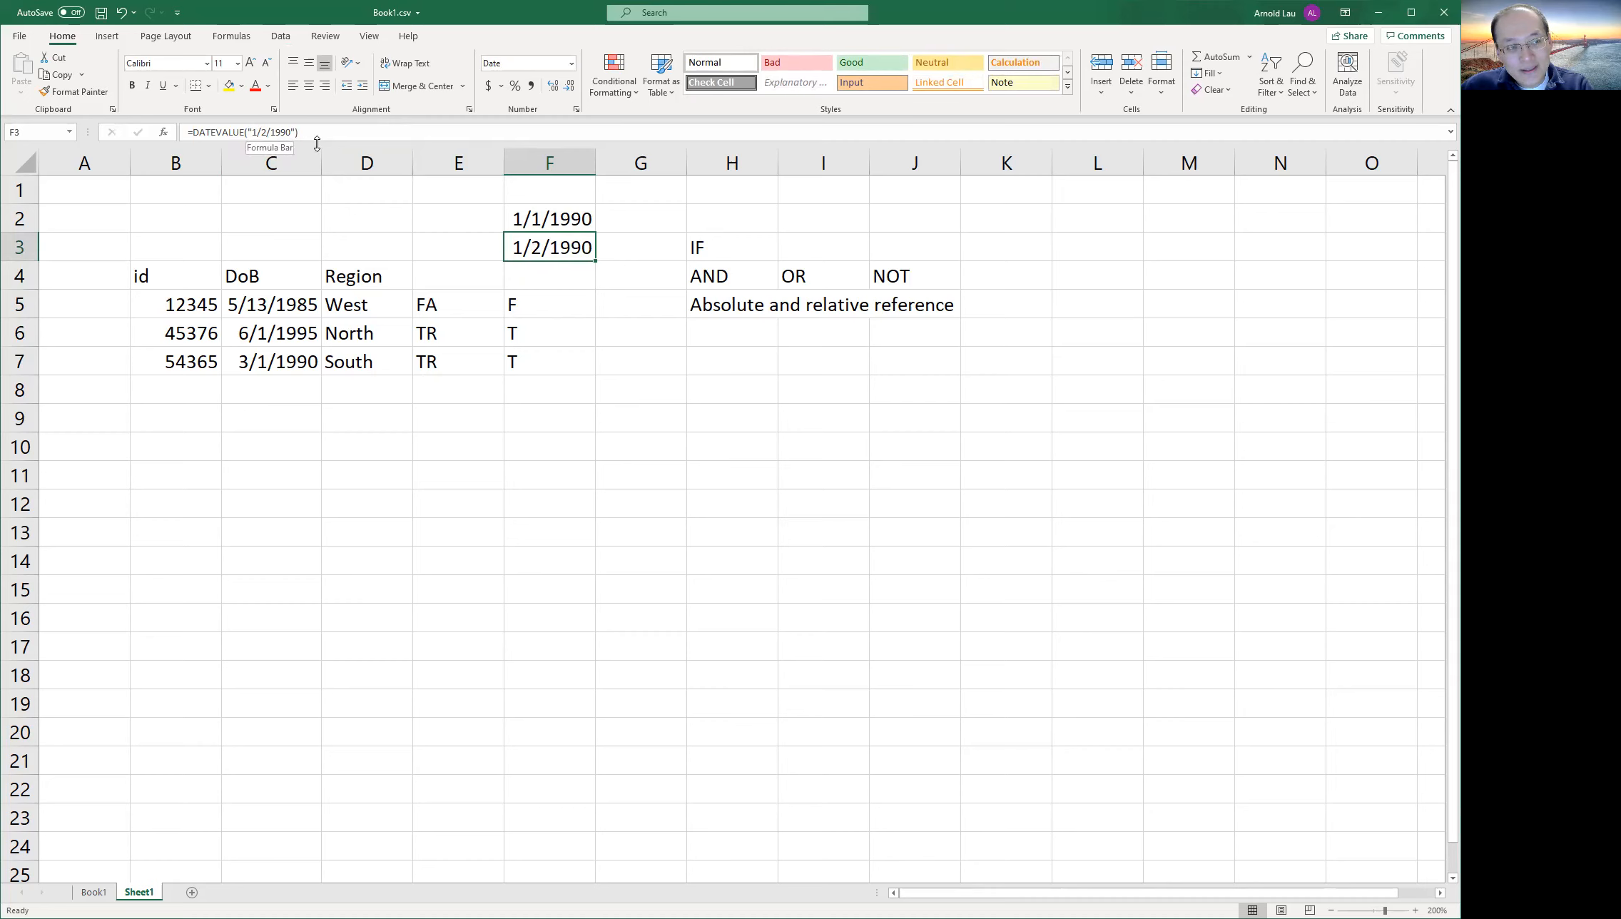
click(571, 273)
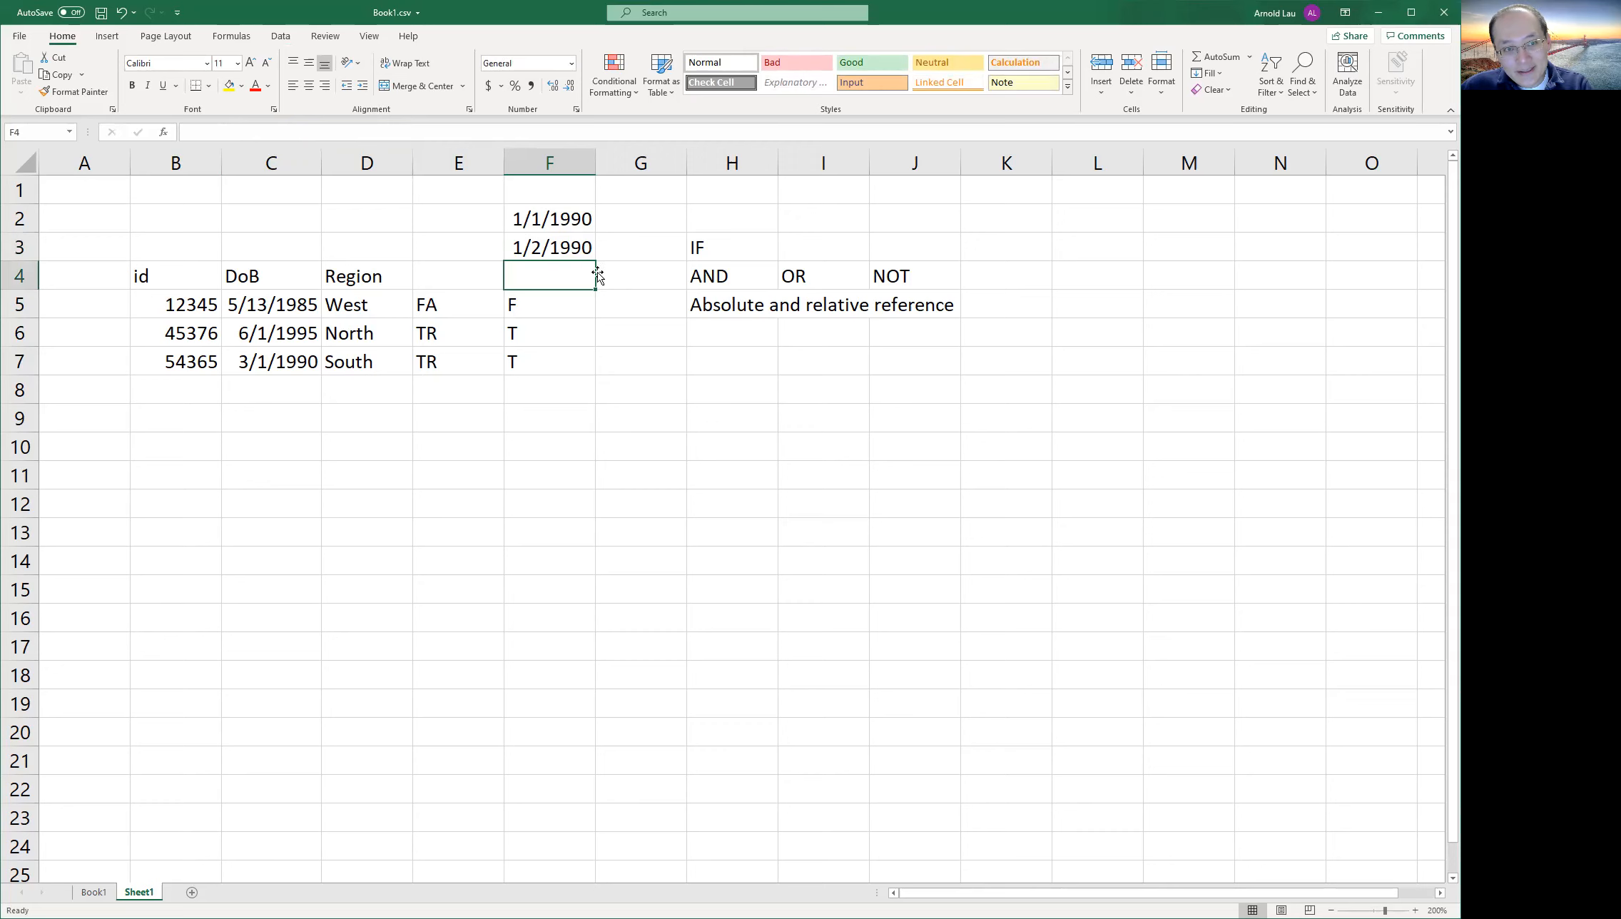
click(570, 248)
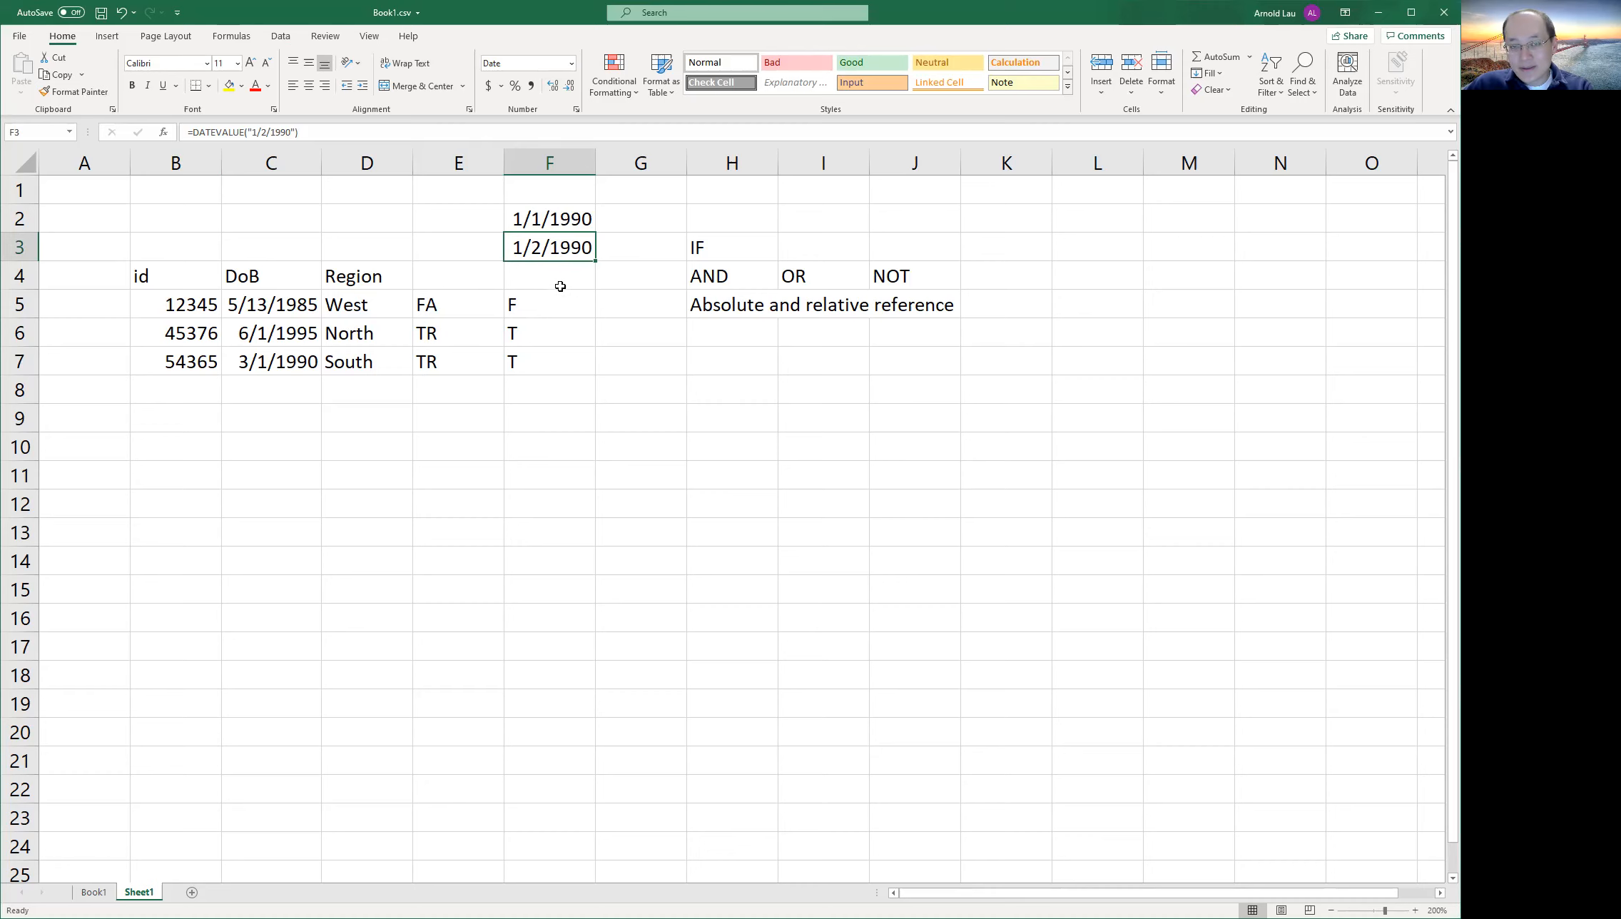
click(711, 251)
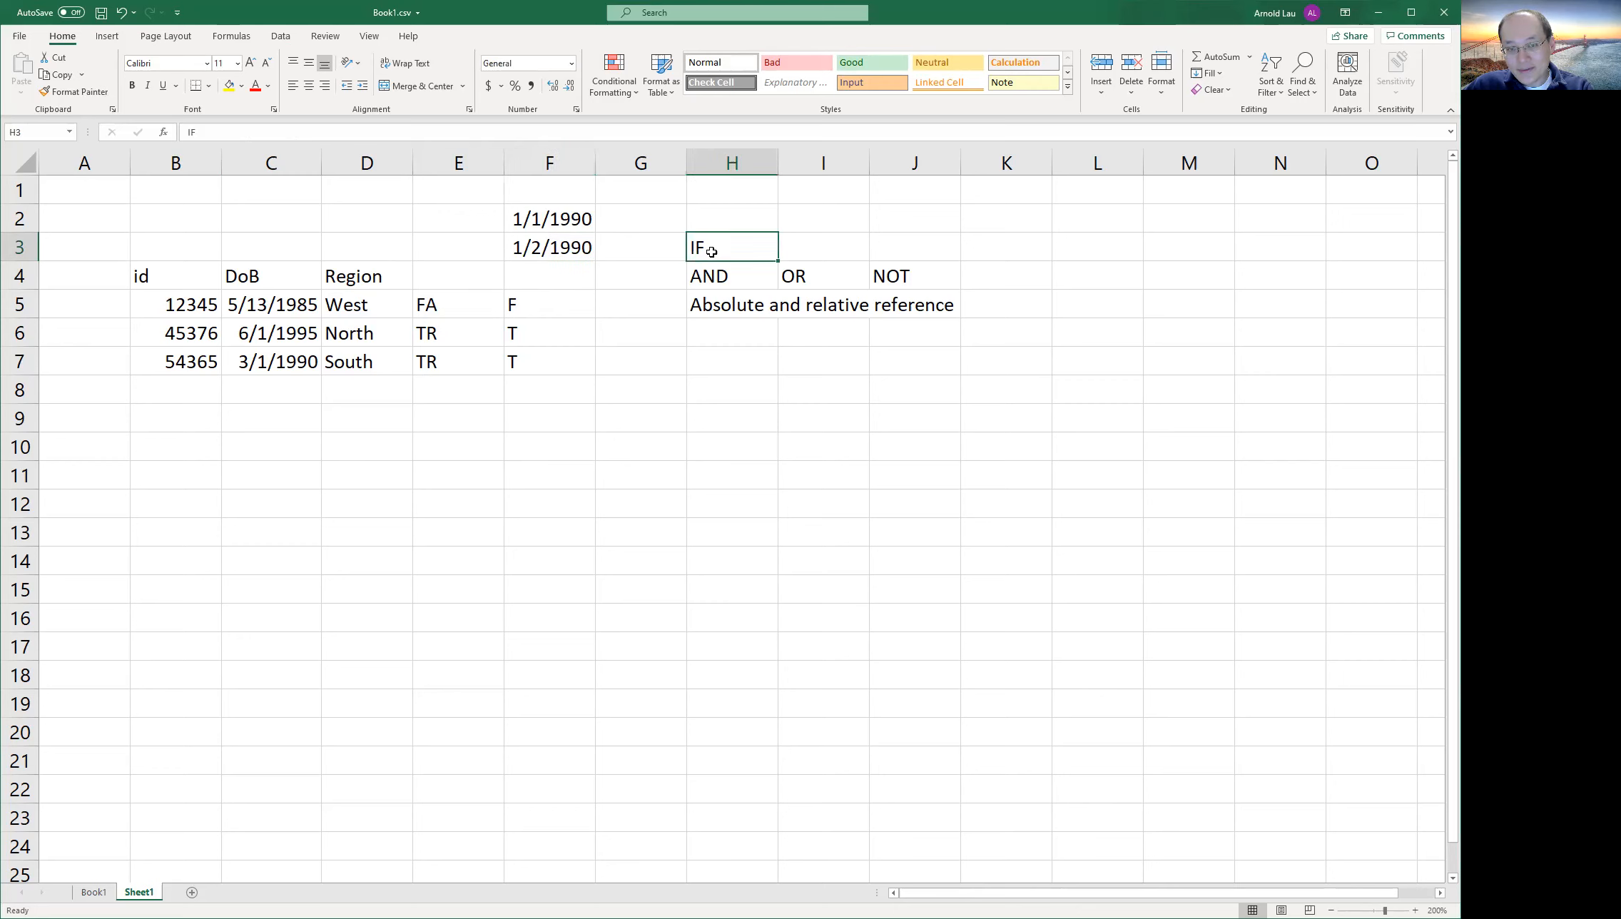
click(718, 280)
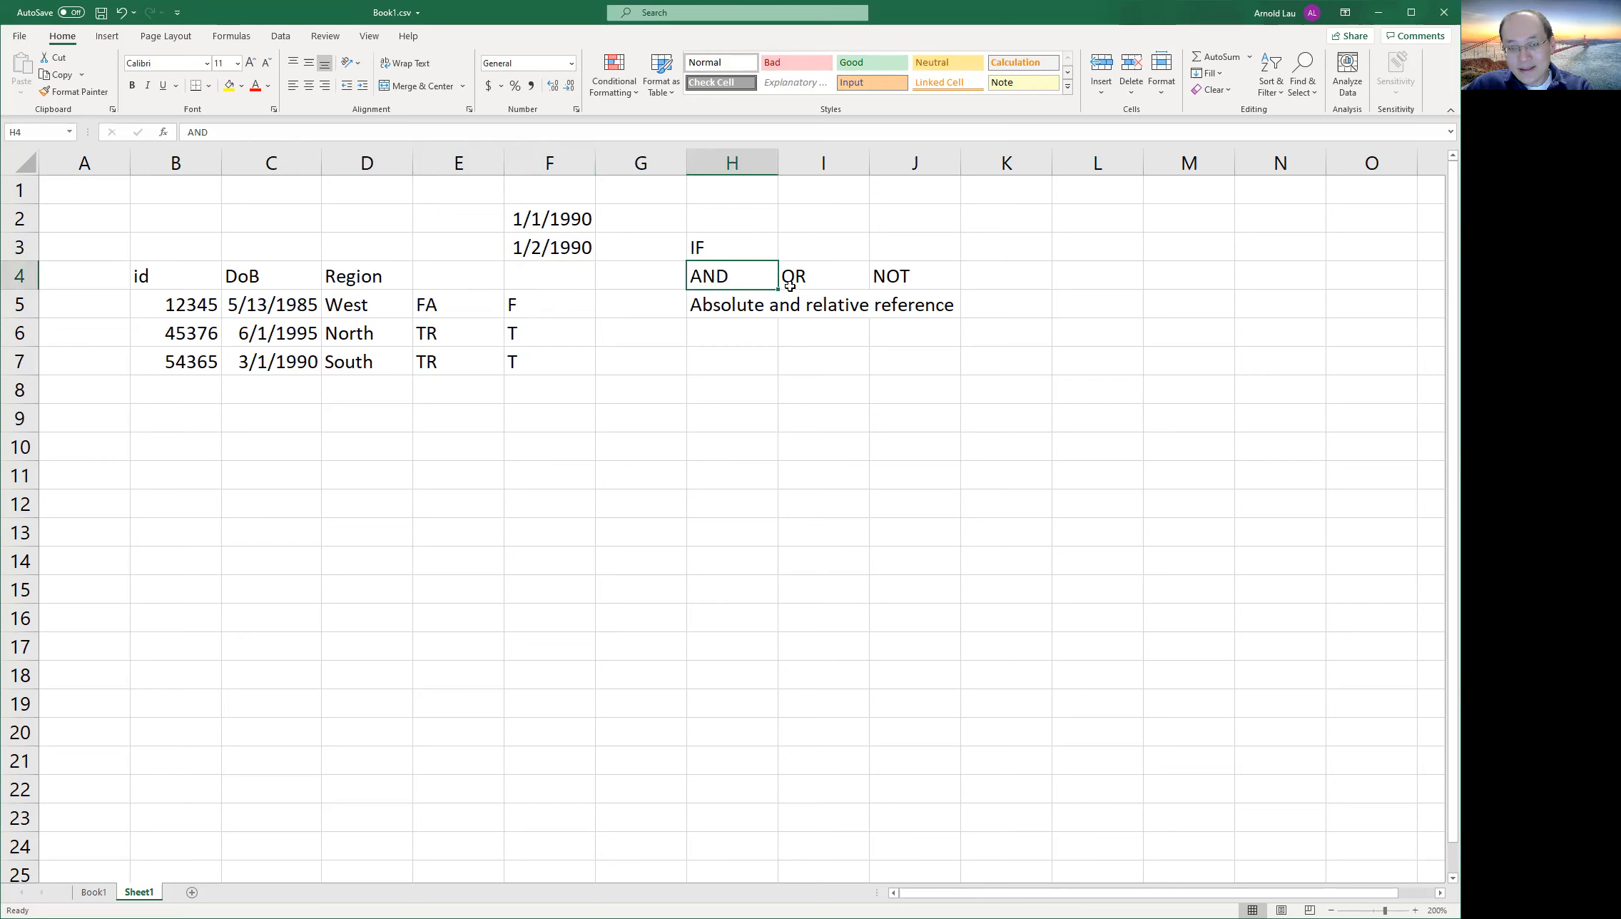
click(825, 278)
click(875, 277)
click(733, 310)
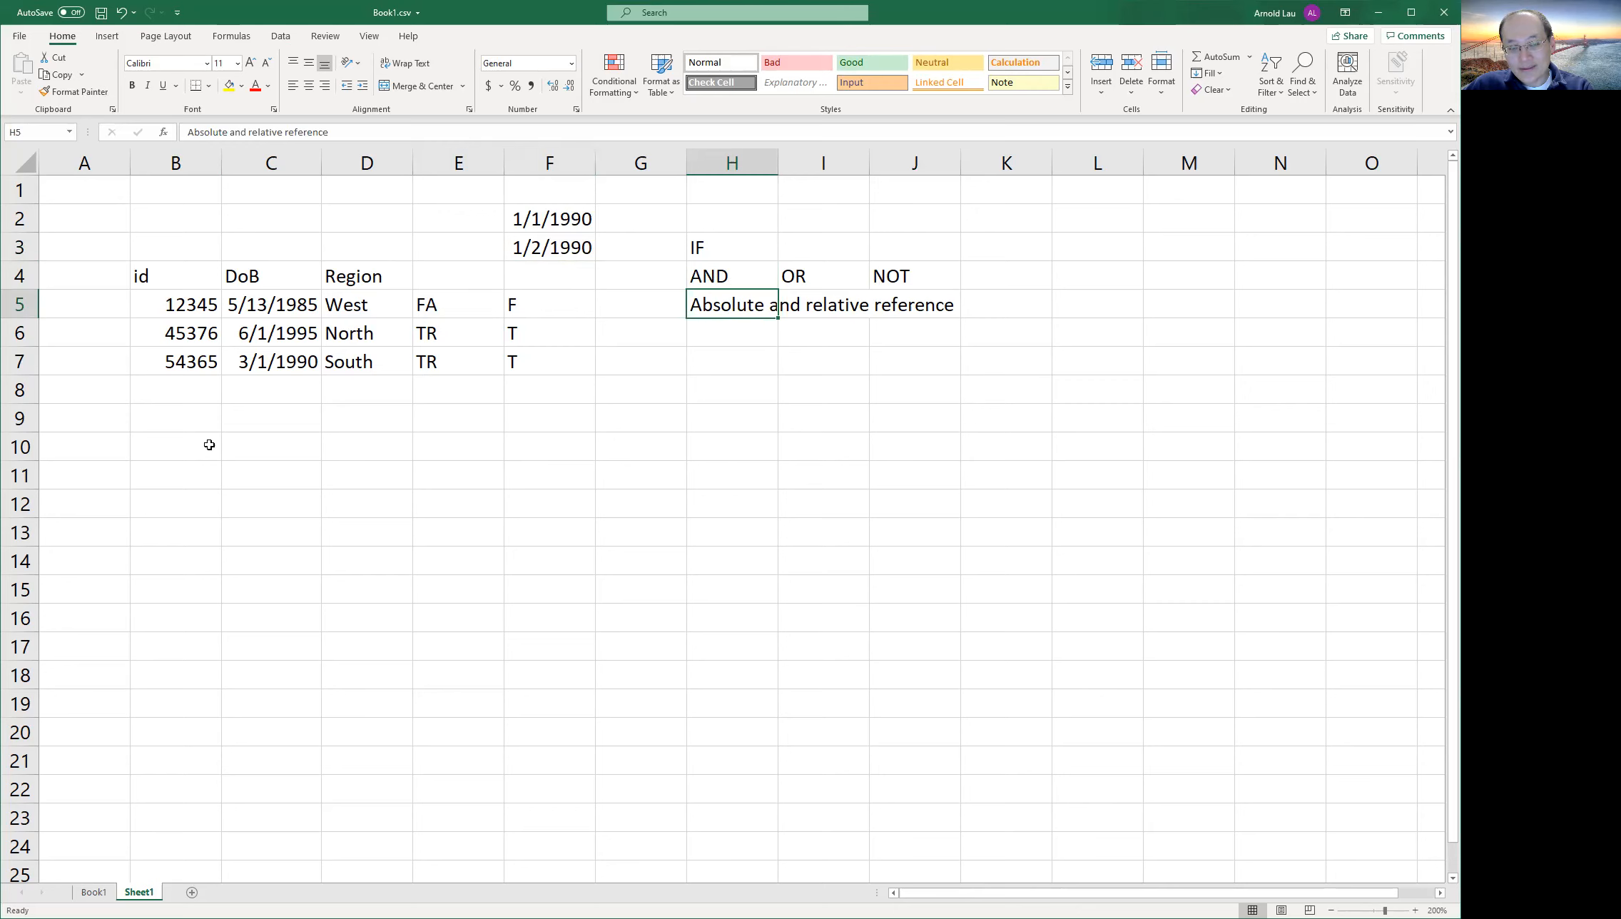
click(564, 303)
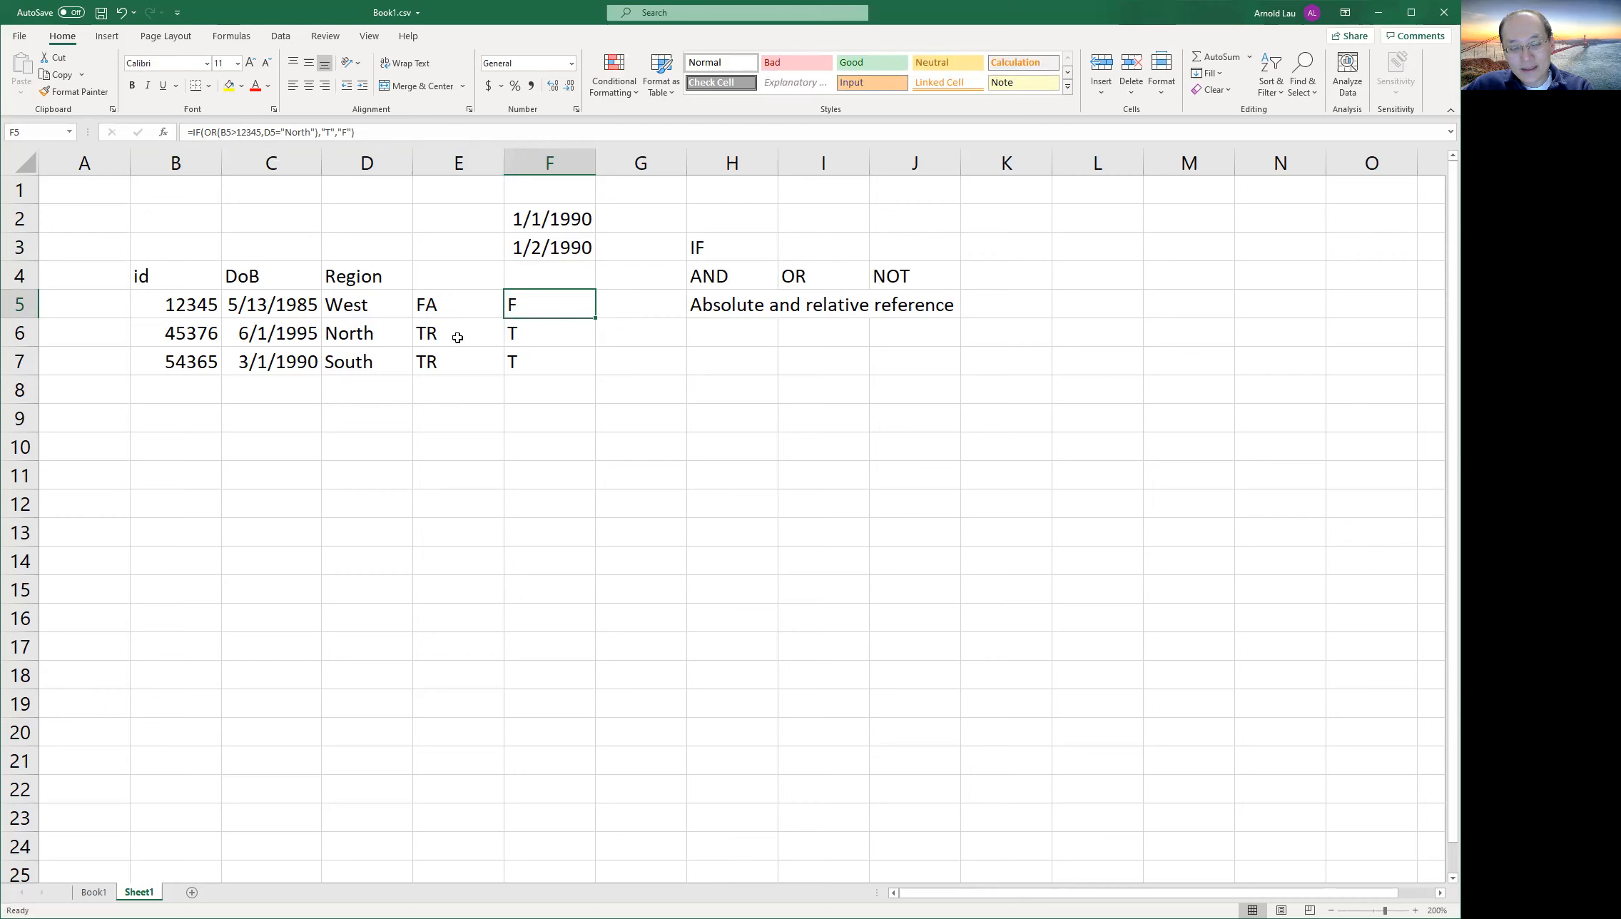
click(462, 308)
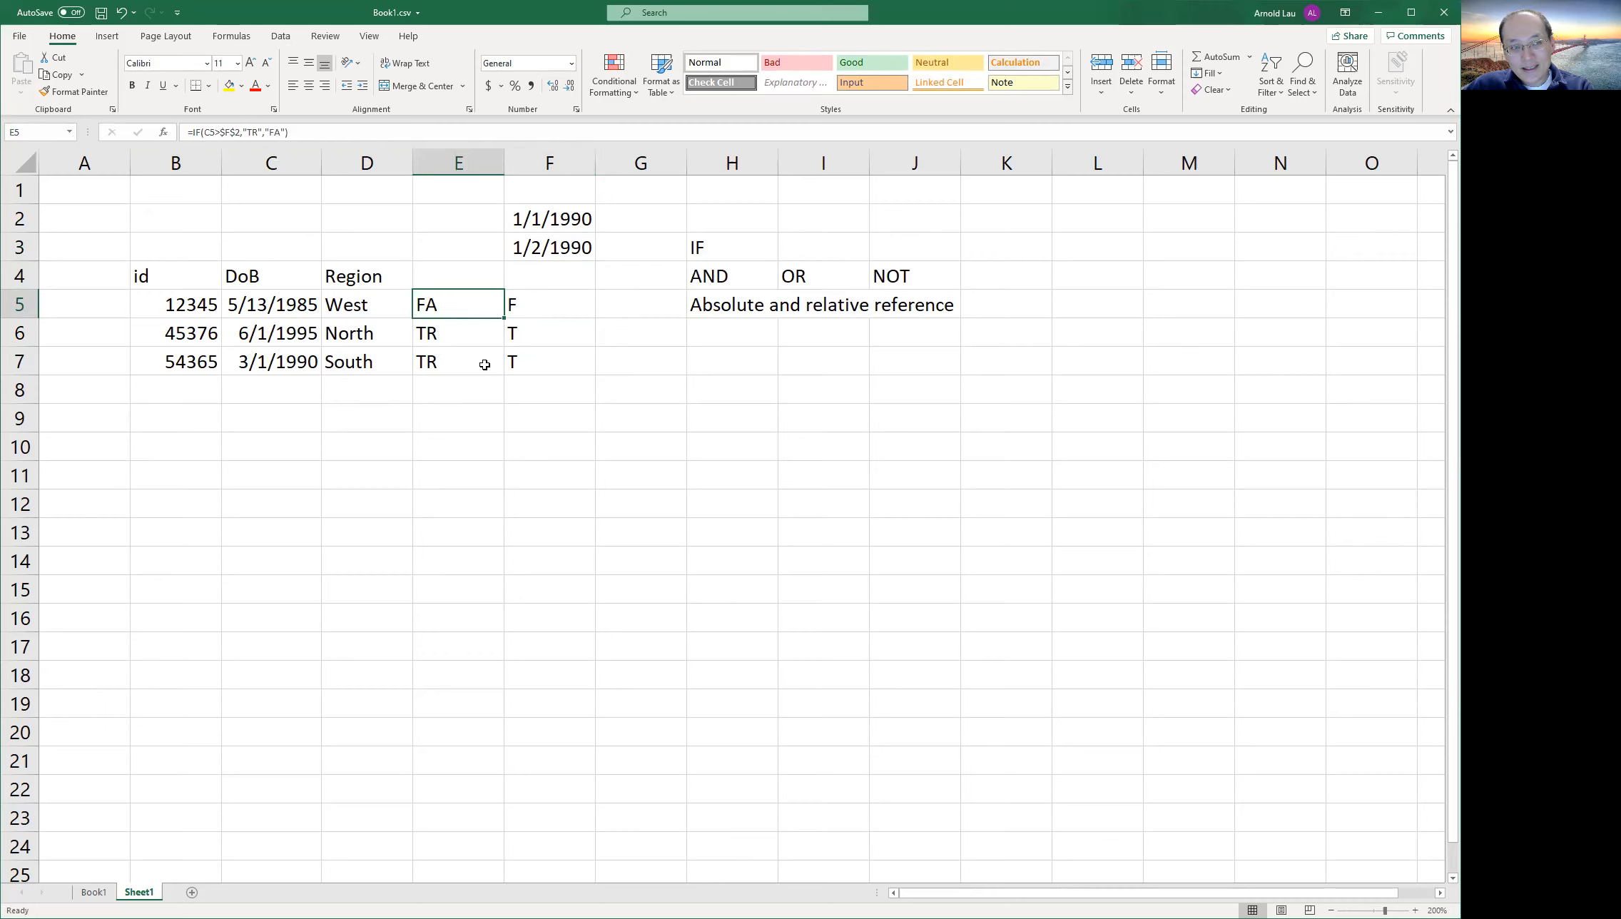